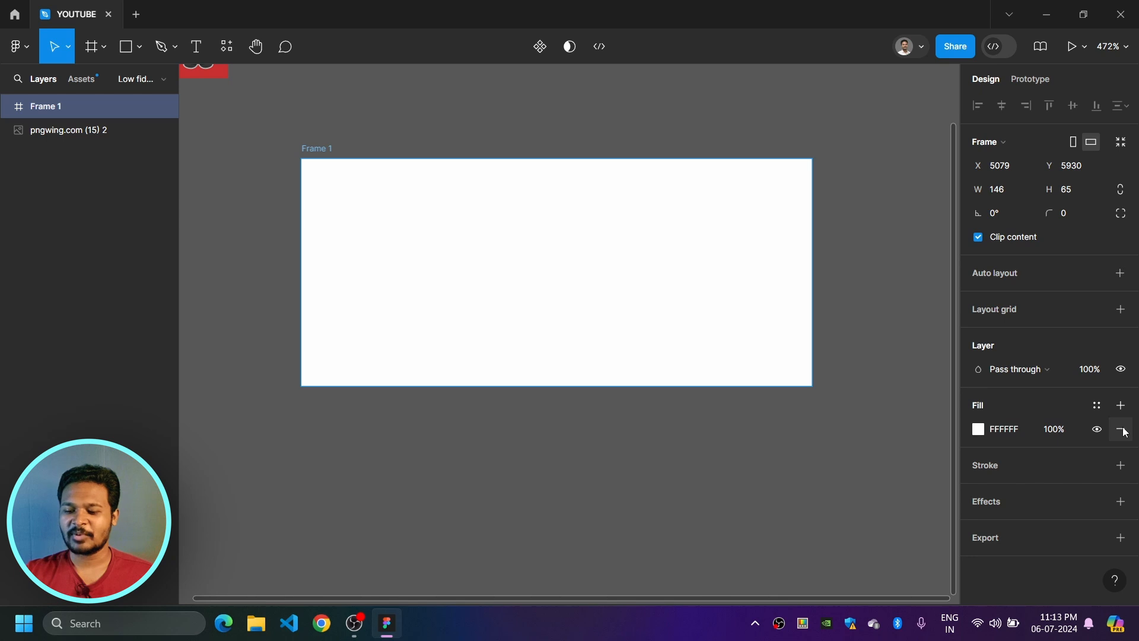
# Step: Remove the frame's fill and add a white FFFFFF stroke to it
pyautogui.click(1121, 430)
pyautogui.click(1121, 442)
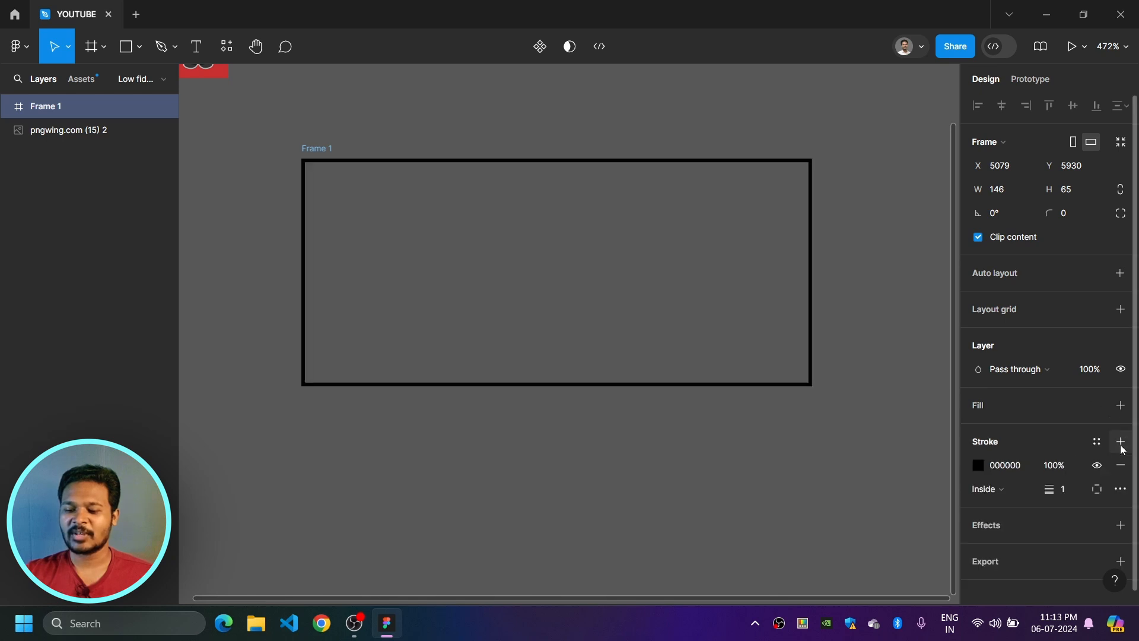
pyautogui.click(973, 465)
pyautogui.moveTo(895, 332); pyautogui.dragTo(622, 94)
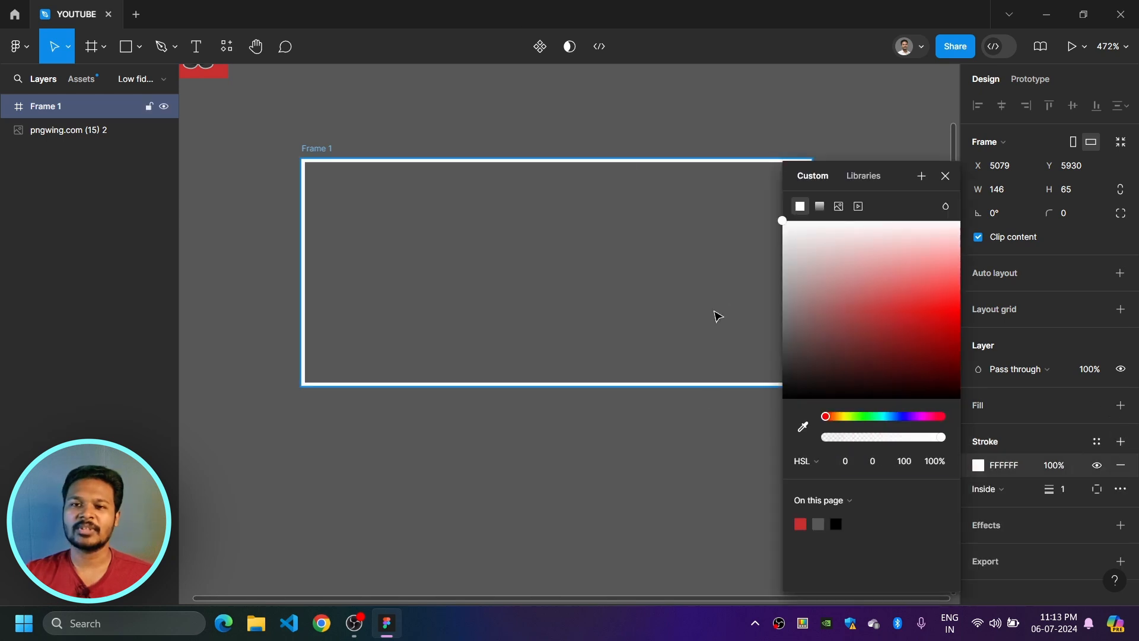
pyautogui.click(687, 478)
# Step: Rename Frame 1 as Parent
pyautogui.click(323, 149)
pyautogui.doubleClick(324, 150)
pyautogui.write('Parent')
pyautogui.press('Return')
pyautogui.click(347, 128)
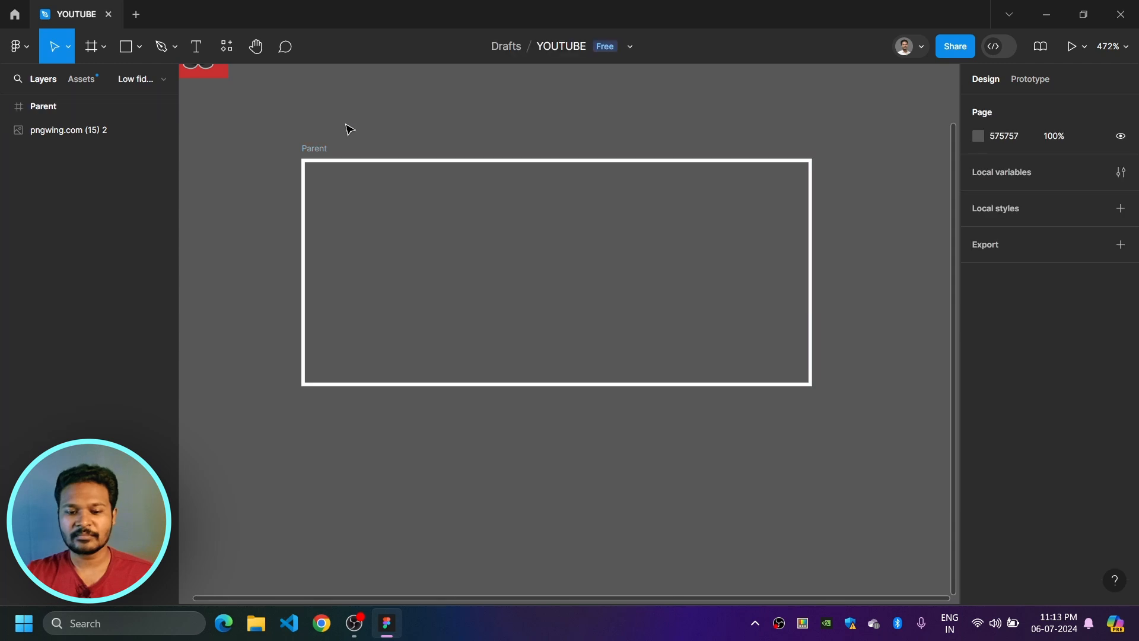
# Step: Add auto layout to the Parent frame
pyautogui.click(311, 150)
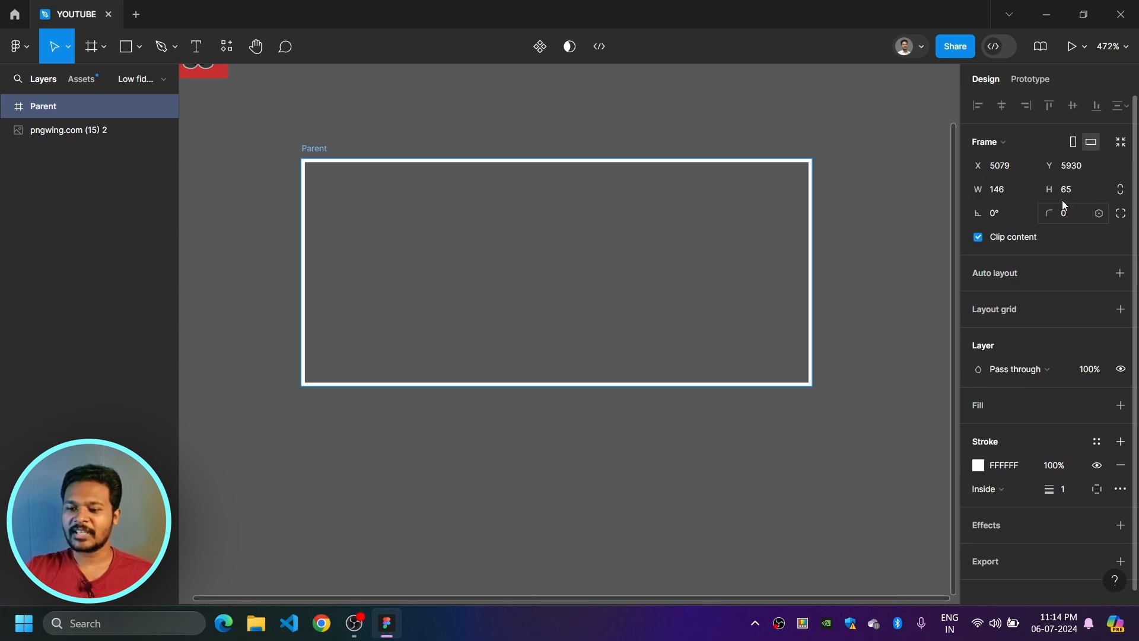
pyautogui.click(1120, 275)
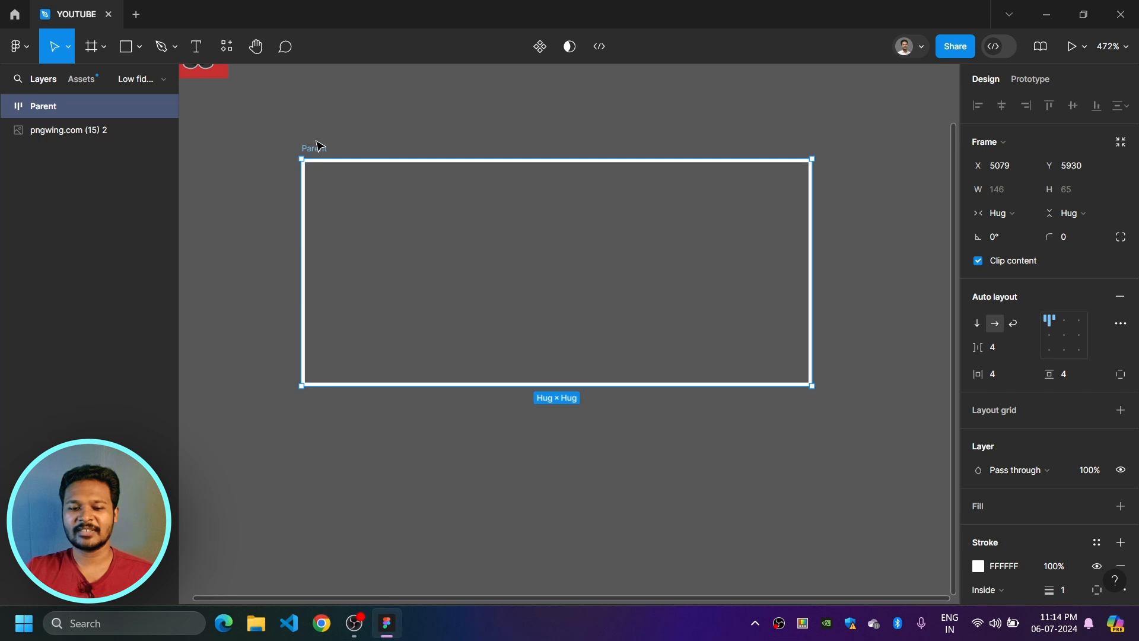
pyautogui.moveTo(715, 433)
pyautogui.mouseDown()
pyautogui.moveTo(708, 398)
pyautogui.moveTo(710, 422)
pyautogui.mouseUp()
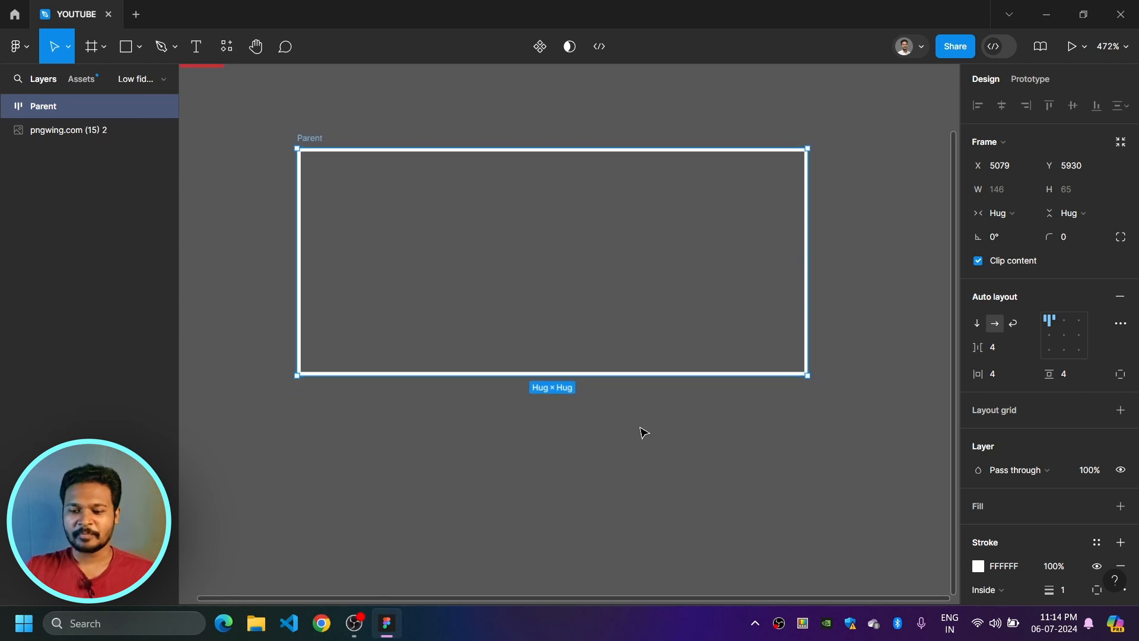
pyautogui.moveTo(643, 432); pyautogui.dragTo(636, 394)
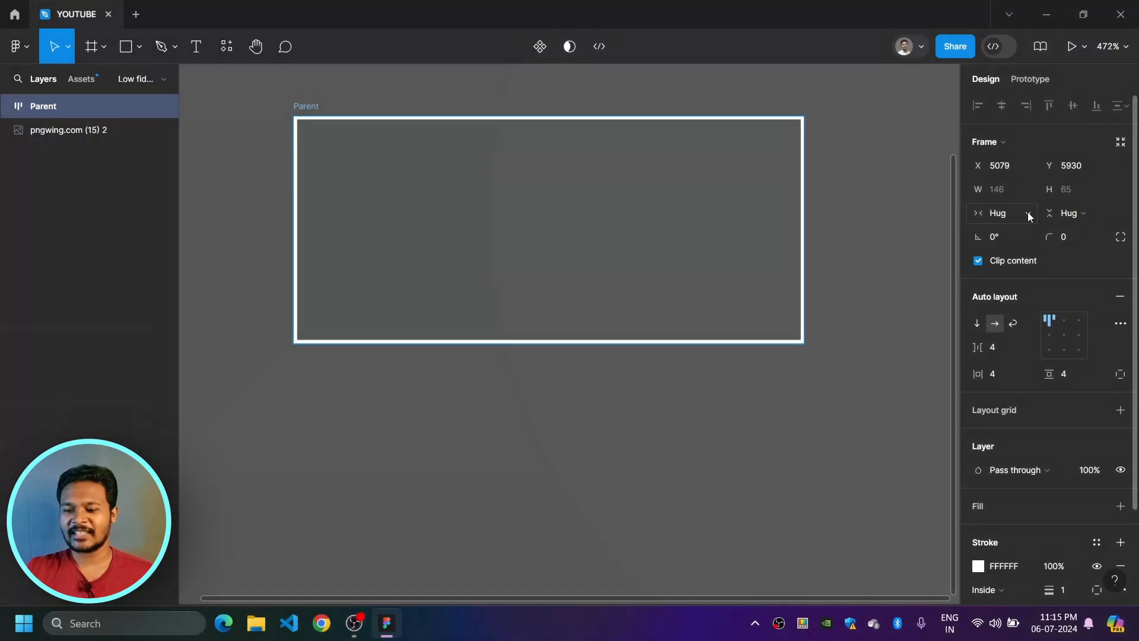
# Step: Keep the Parent frame's width on Hug contents and move the frame down to Y 5939
pyautogui.click(1028, 212)
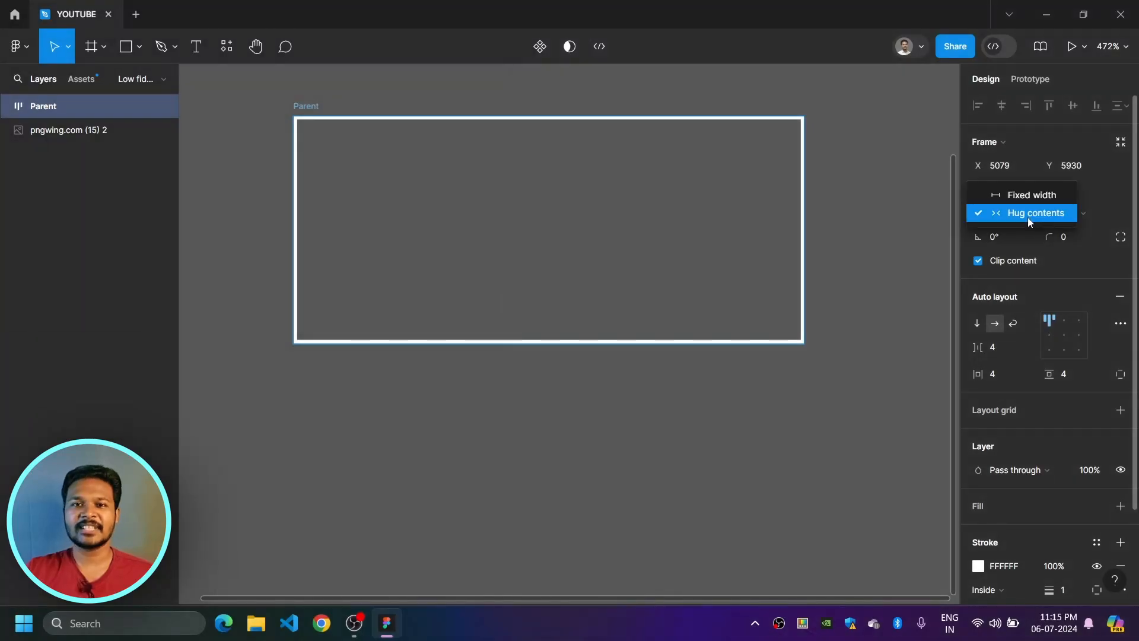
pyautogui.click(1028, 217)
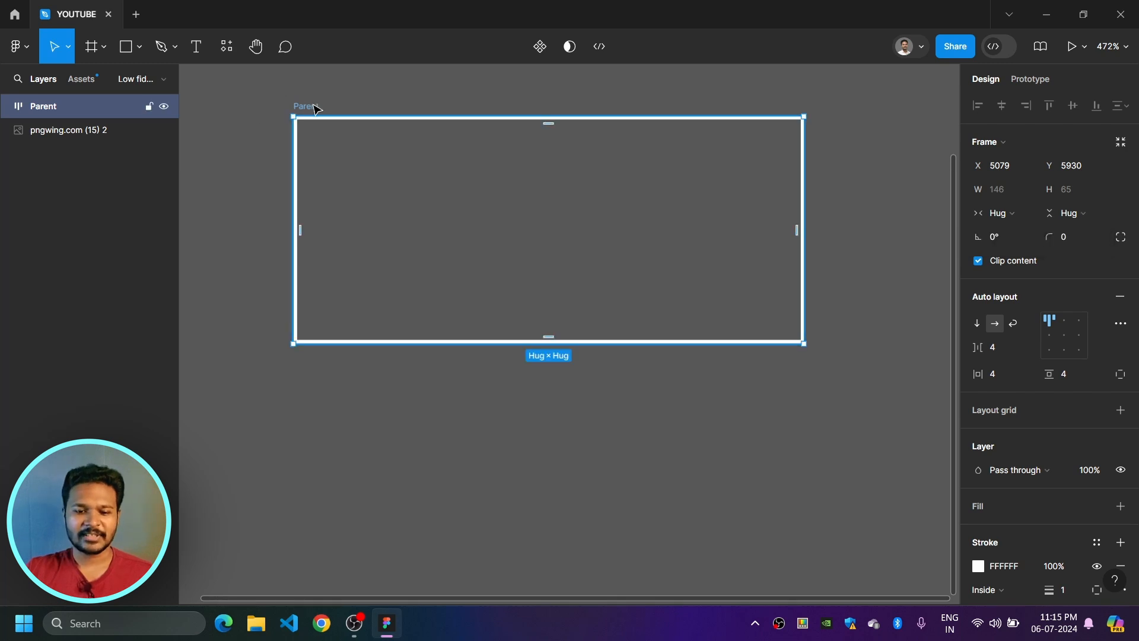
pyautogui.moveTo(315, 108); pyautogui.dragTo(315, 140)
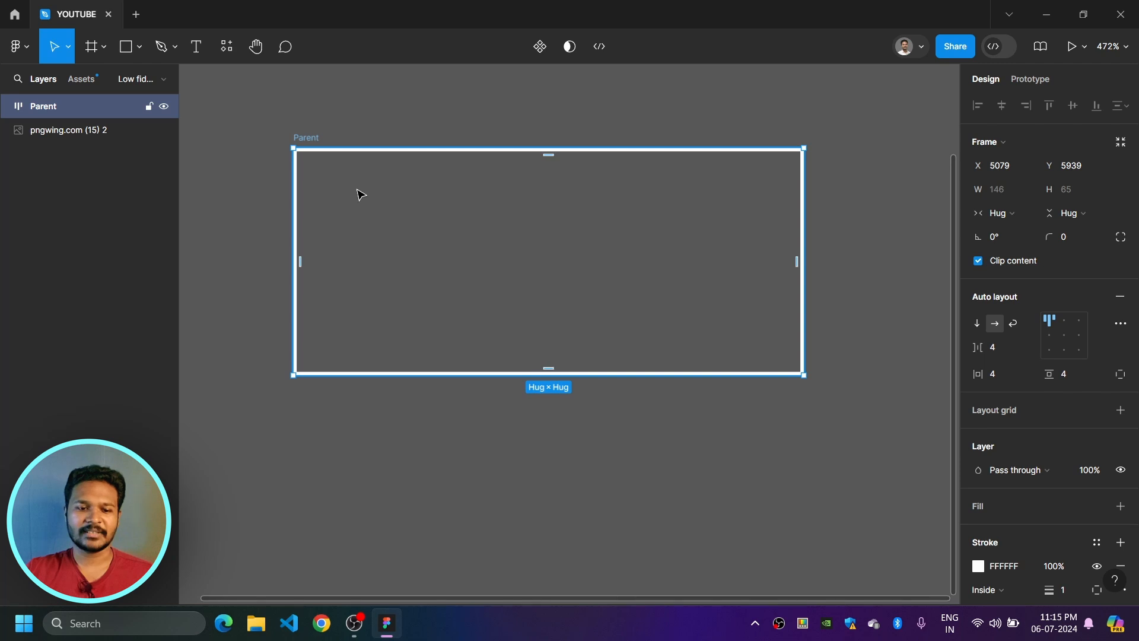
# Step: Draw a trial rectangle about 32 × 27 inside the Parent frame and delete it
pyautogui.click(125, 51)
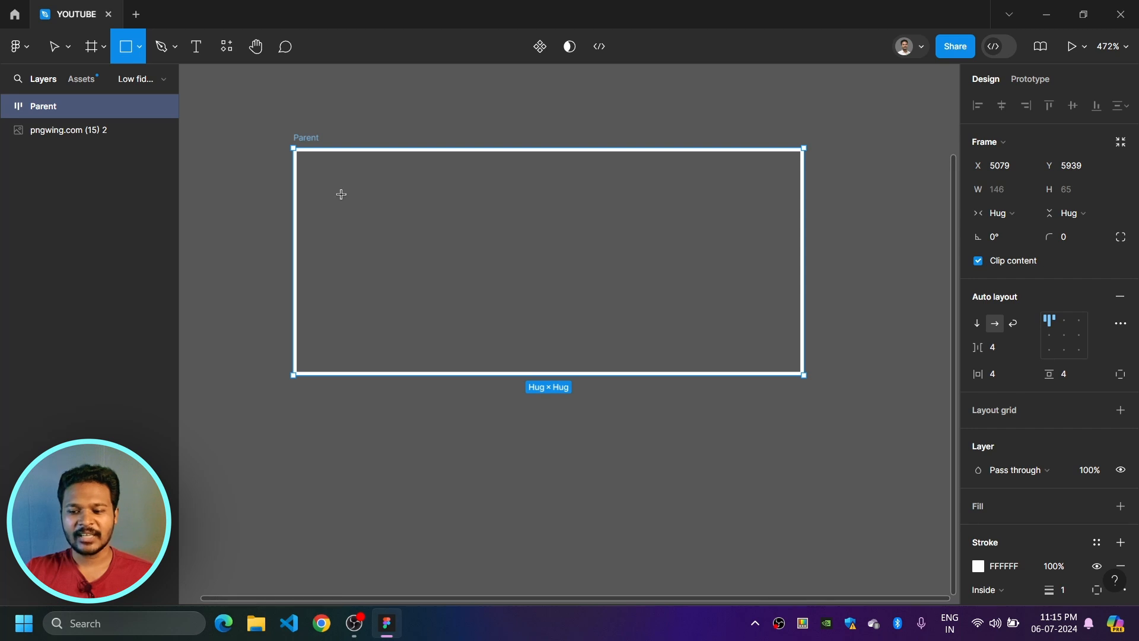
pyautogui.moveTo(341, 194); pyautogui.dragTo(454, 289)
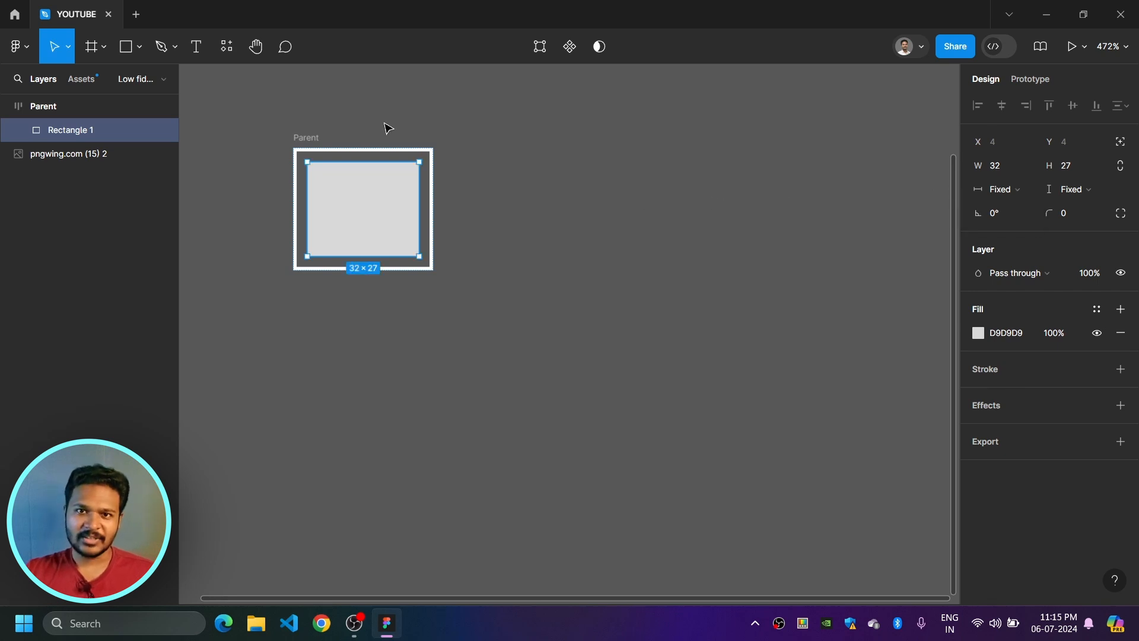
pyautogui.press('Delete')
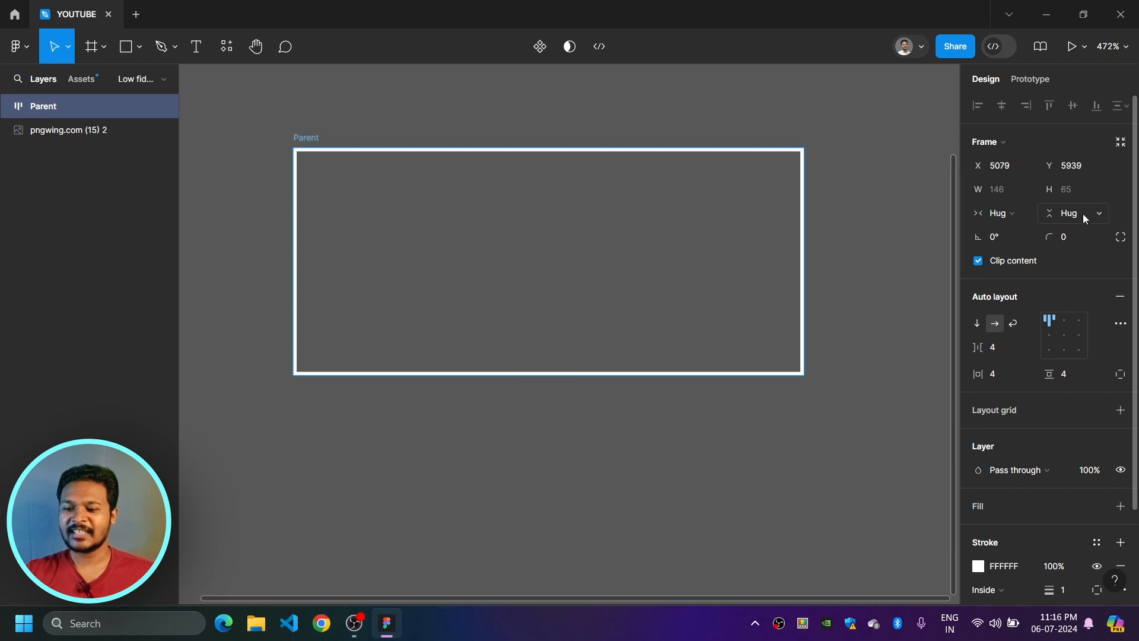
# Step: Draw a trial rectangle about 35 × 33 inside the Parent frame, select the frame, and undo the drawing
pyautogui.click(125, 46)
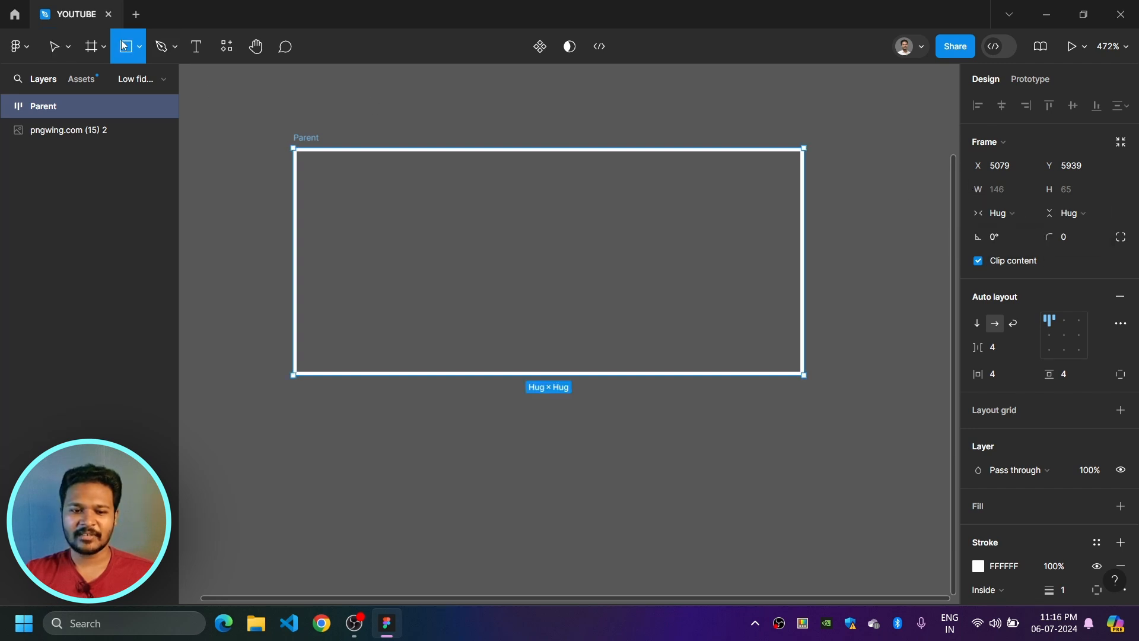
pyautogui.moveTo(389, 194)
pyautogui.mouseDown()
pyautogui.moveTo(486, 283)
pyautogui.moveTo(455, 257)
pyautogui.mouseUp()
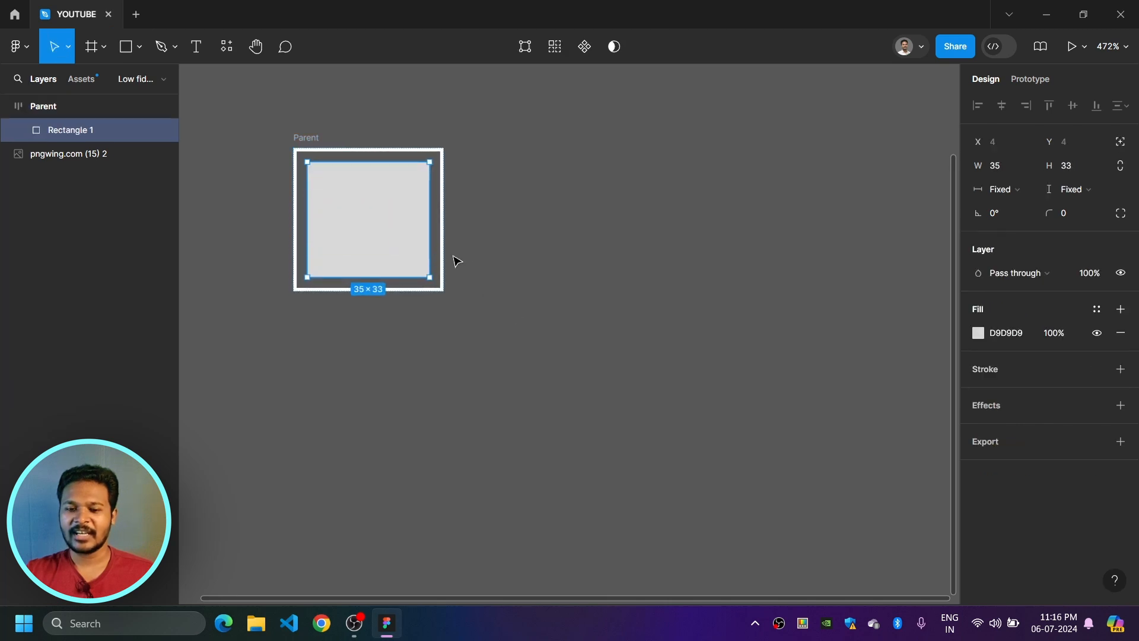
pyautogui.click(289, 130)
pyautogui.click(297, 137)
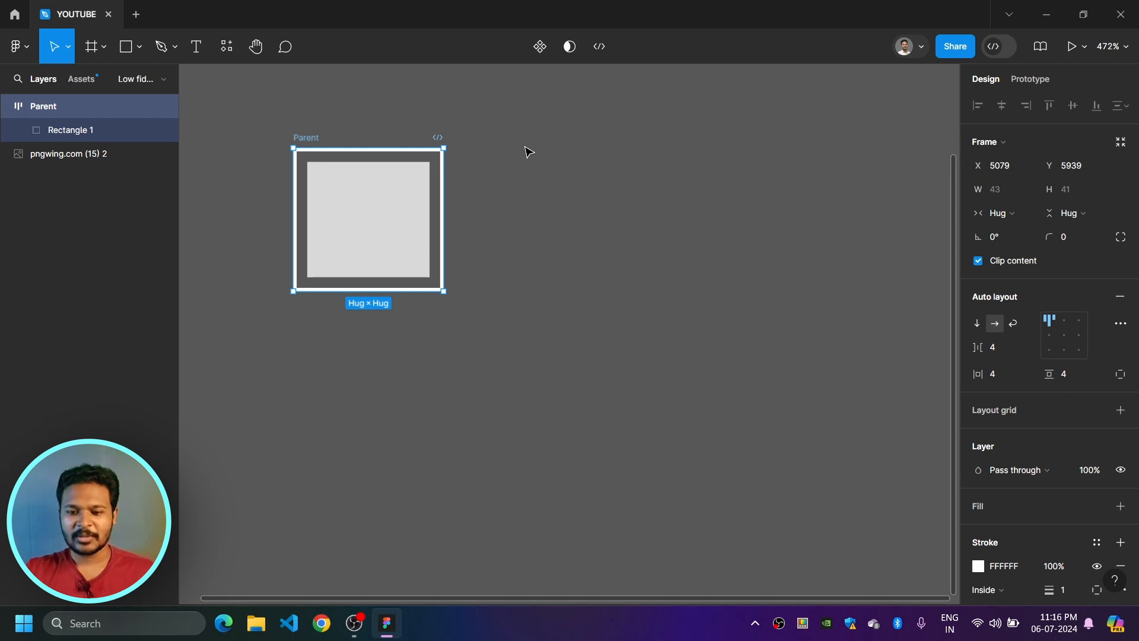
pyautogui.hotkey('ctrl', 'z')
pyautogui.hotkey('ctrl', 'z')
pyautogui.hotkey('ctrl', 'z')
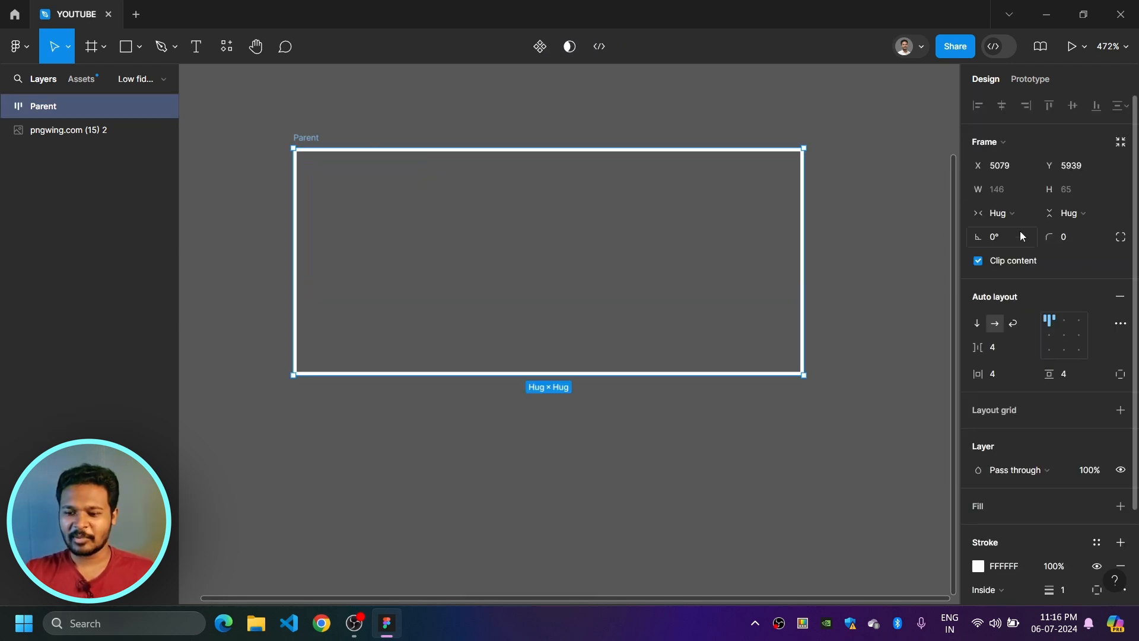
# Step: Set the Parent frame's horizontal sizing to Fixed width
pyautogui.click(1027, 215)
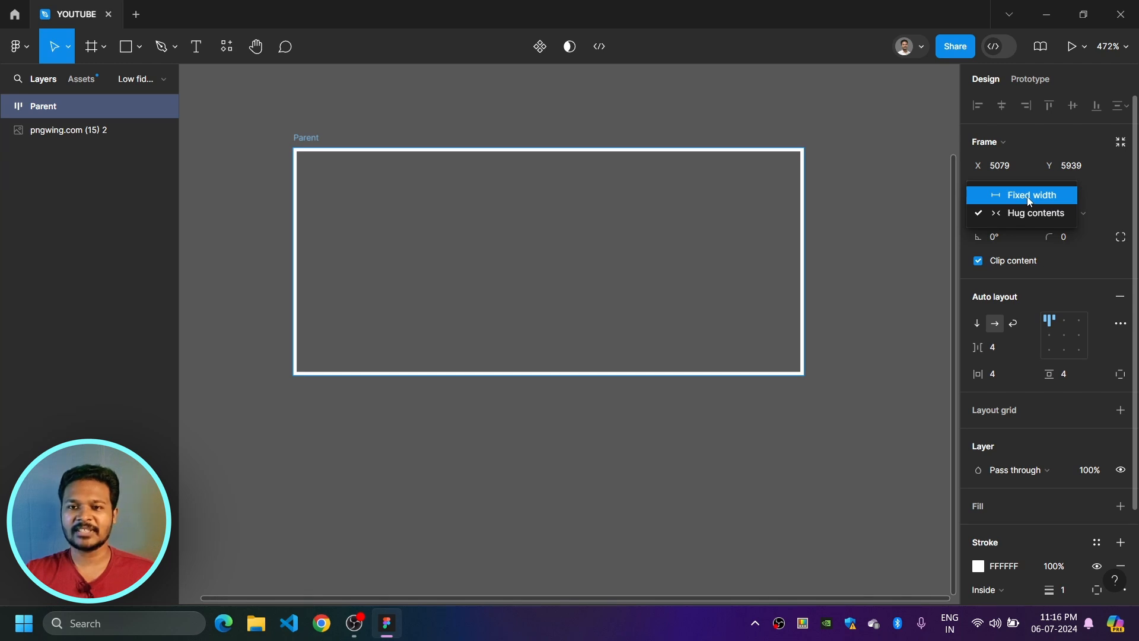
pyautogui.click(1027, 196)
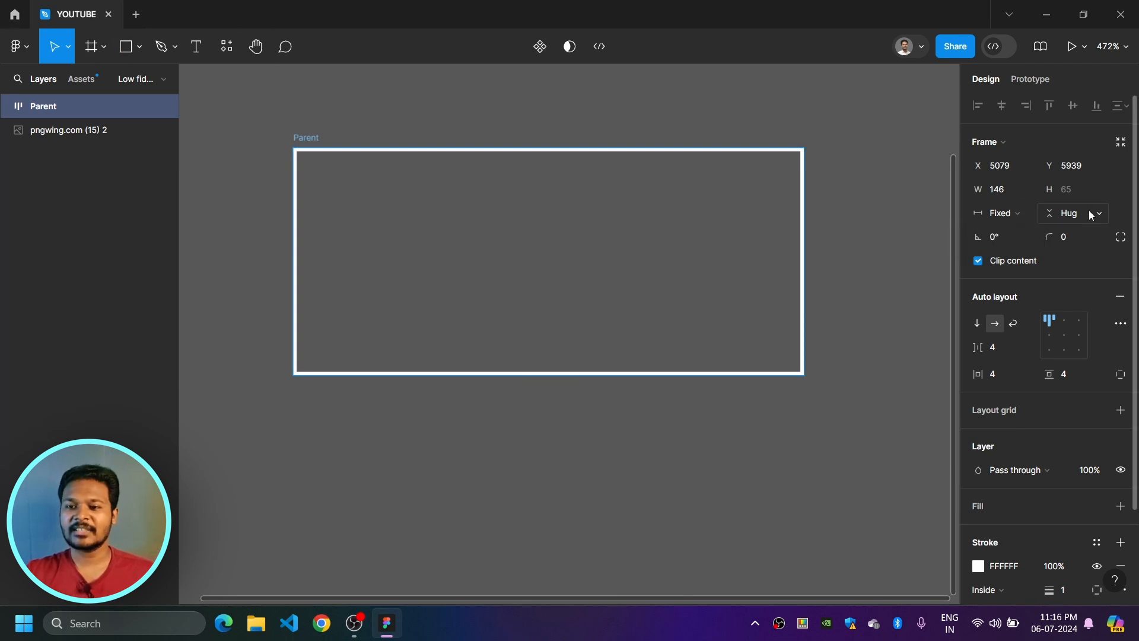
# Step: Test the fixed-width Parent frame by drawing a rectangle about 32 × 27 in it, and delete the rectangle
pyautogui.click(125, 46)
pyautogui.moveTo(413, 201); pyautogui.dragTo(526, 300)
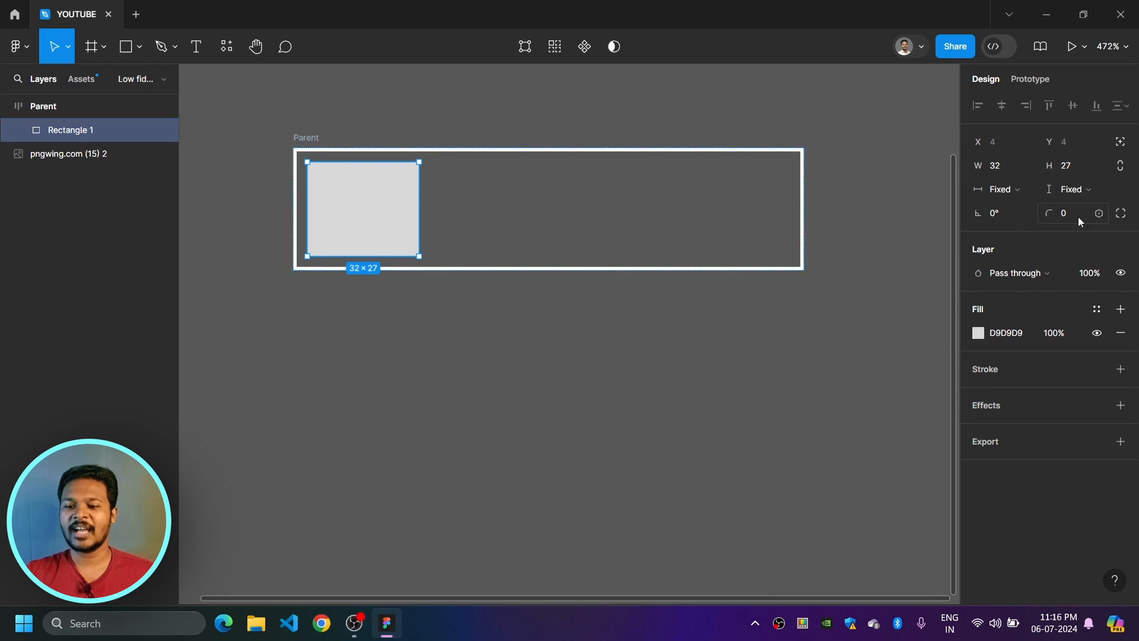
pyautogui.press('Delete')
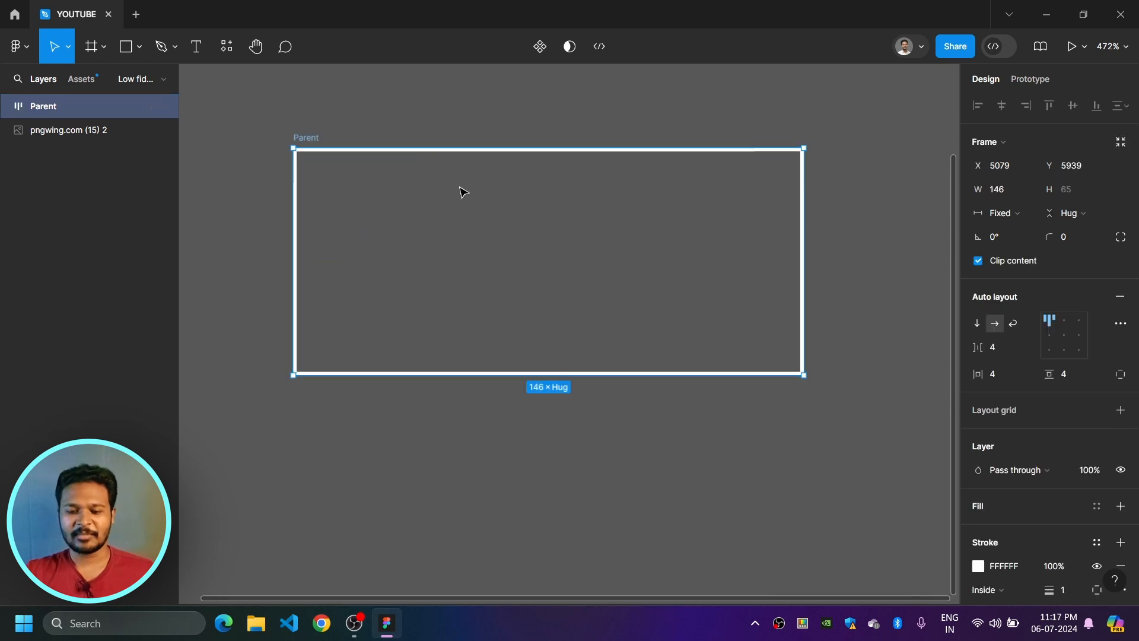
# Step: Set the Parent frame's vertical sizing to Fixed
pyautogui.click(1068, 211)
pyautogui.click(1068, 200)
# Step: Test the fully fixed Parent frame by drawing a rectangle about 29 × 26 in it, and undo the drawing
pyautogui.click(139, 47)
pyautogui.click(139, 83)
pyautogui.moveTo(510, 205); pyautogui.dragTo(611, 296)
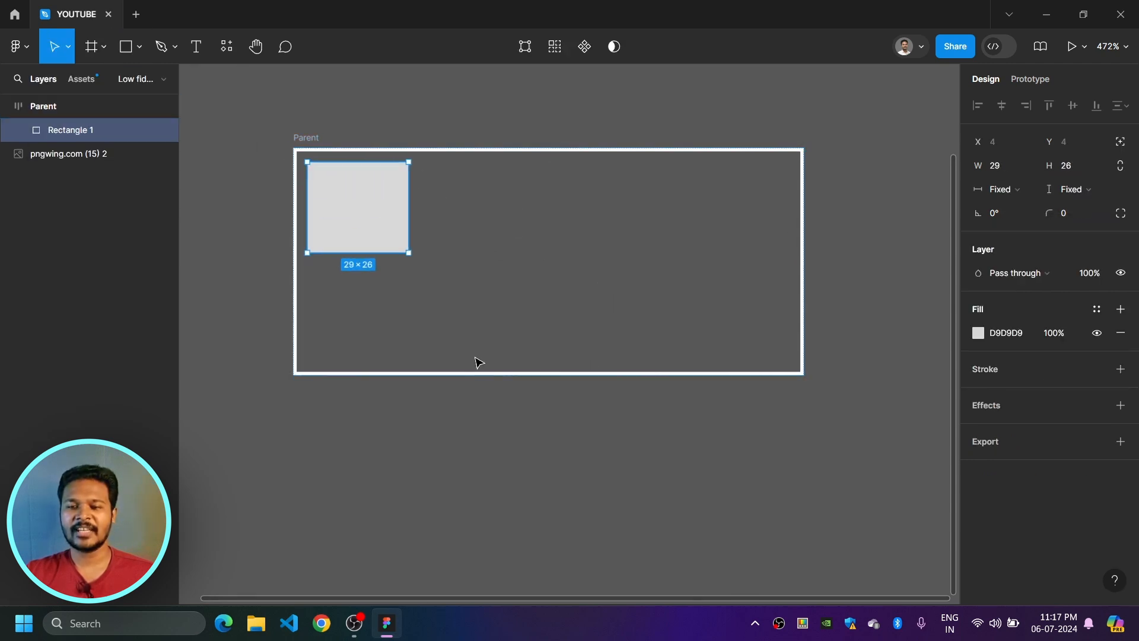
pyautogui.click(315, 116)
pyautogui.click(303, 142)
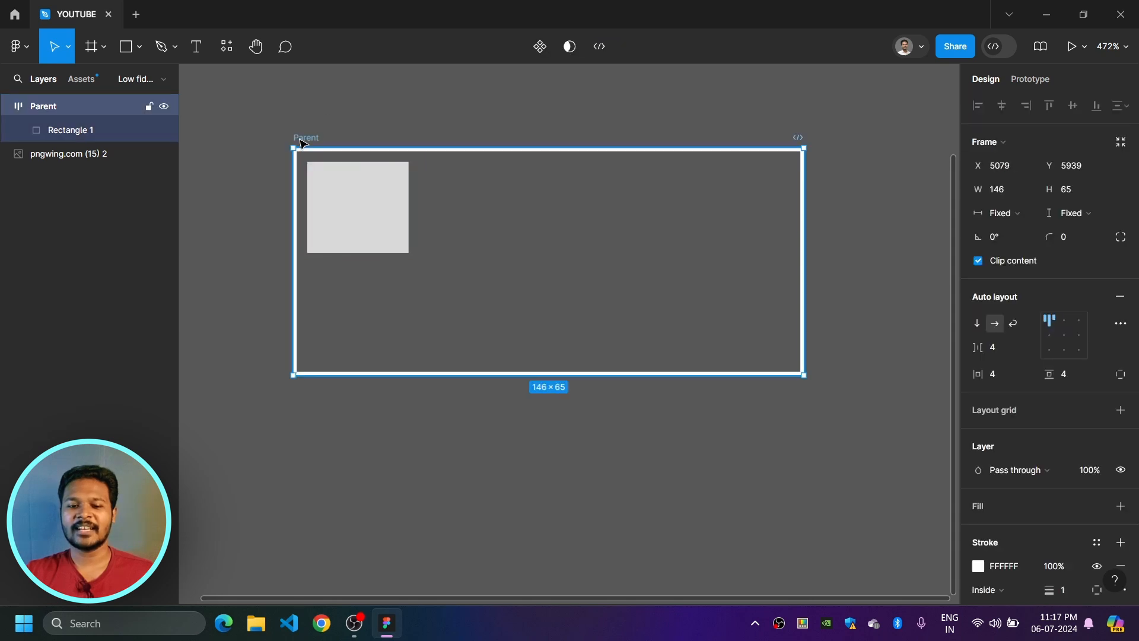
pyautogui.click(286, 87)
pyautogui.hotkey('ctrl', 'z')
pyautogui.hotkey('ctrl', 'z')
# Step: Draw a rectangle about 32 × 30 inside the Parent frame
pyautogui.click(124, 48)
pyautogui.moveTo(541, 204); pyautogui.dragTo(661, 322)
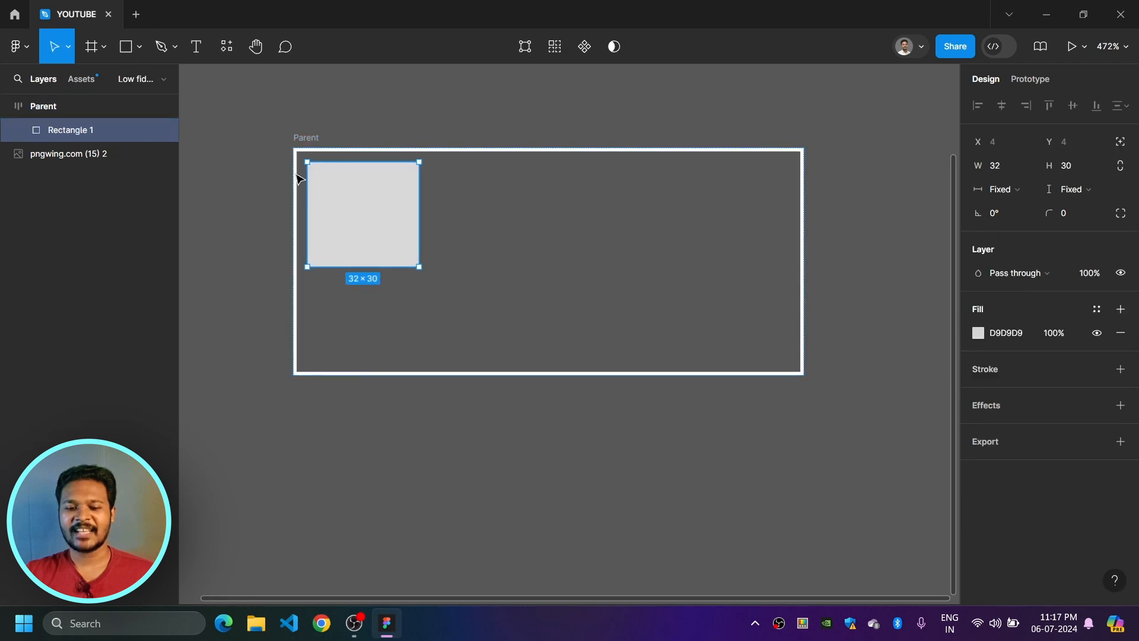
# Step: Try the Parent frame's auto layout alignments along the right, bottom and left sides, finishing with centre alignment
pyautogui.click(305, 139)
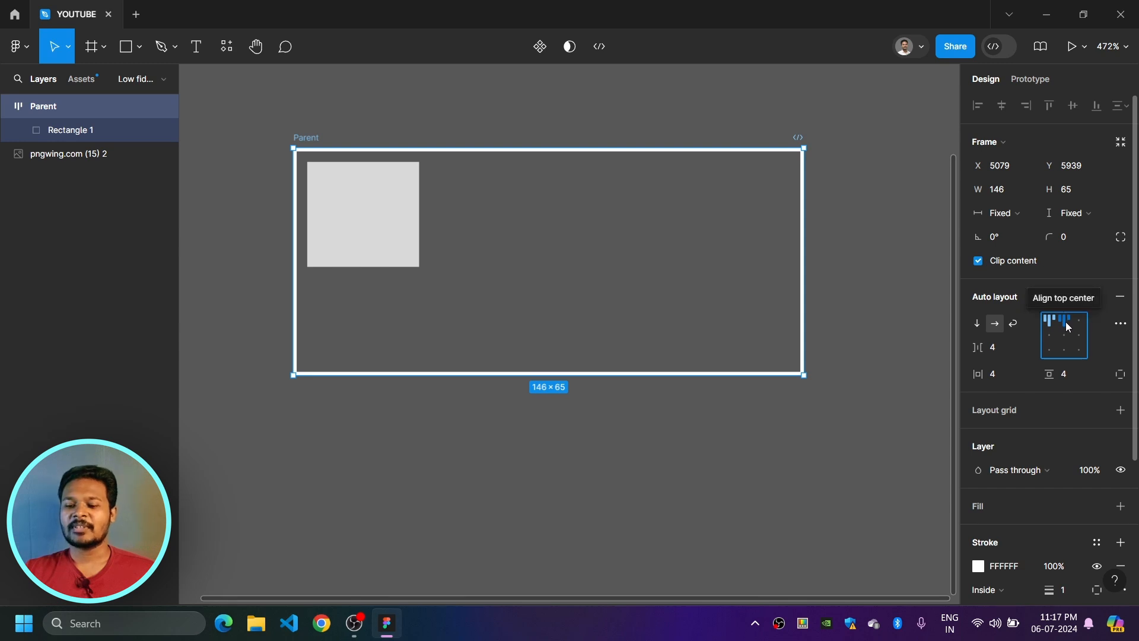
pyautogui.click(1067, 340)
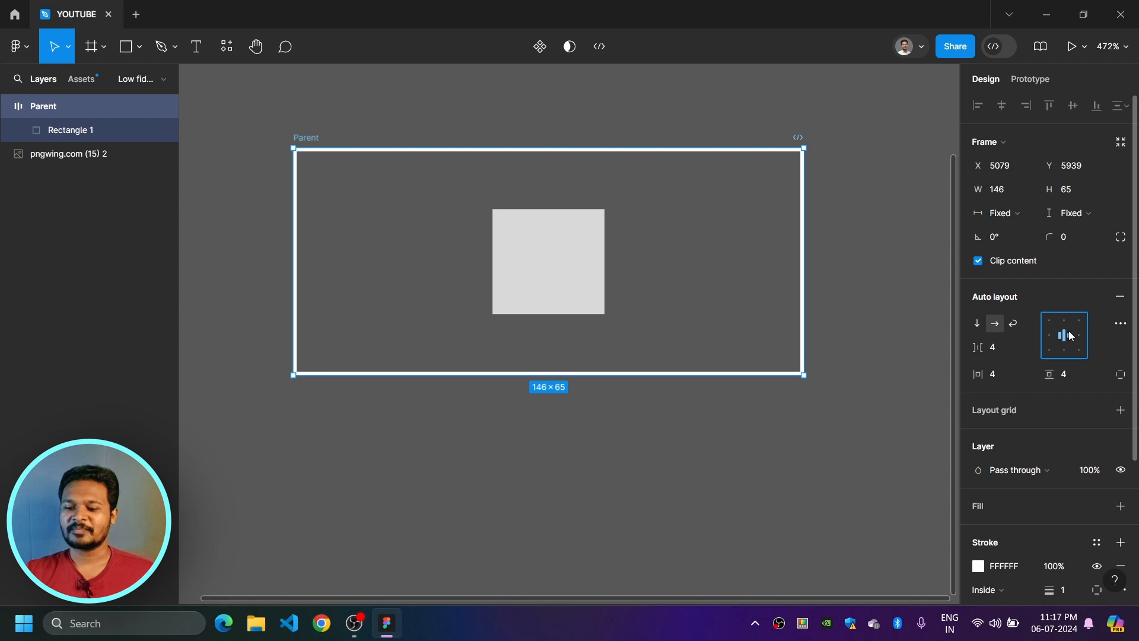
pyautogui.click(1082, 321)
pyautogui.click(1079, 335)
pyautogui.click(1079, 350)
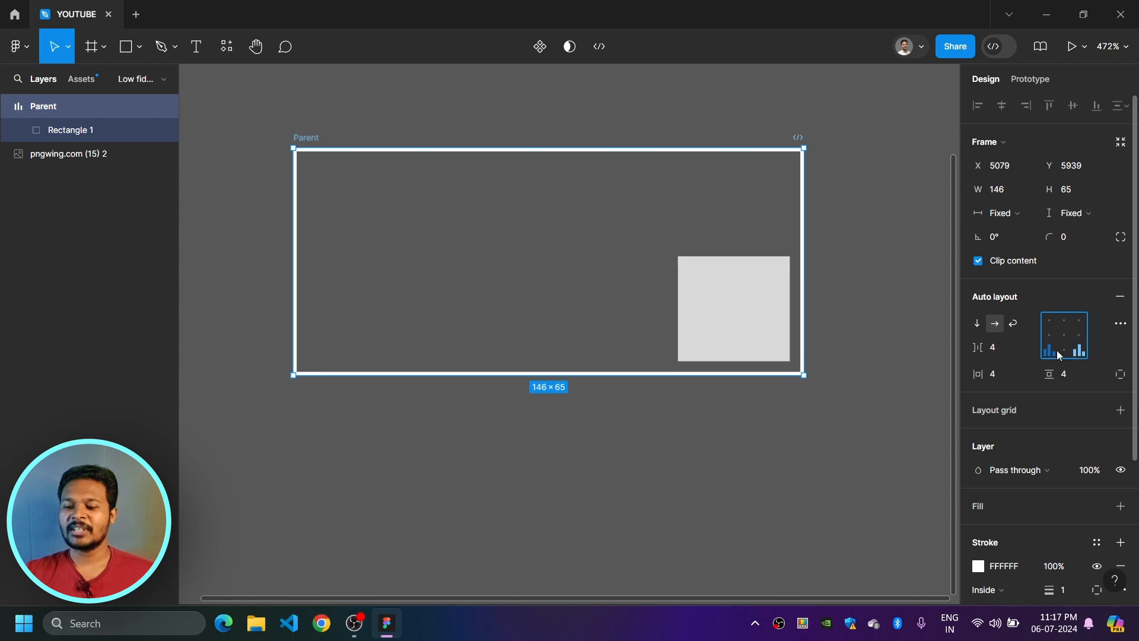
pyautogui.click(1063, 352)
pyautogui.click(1048, 350)
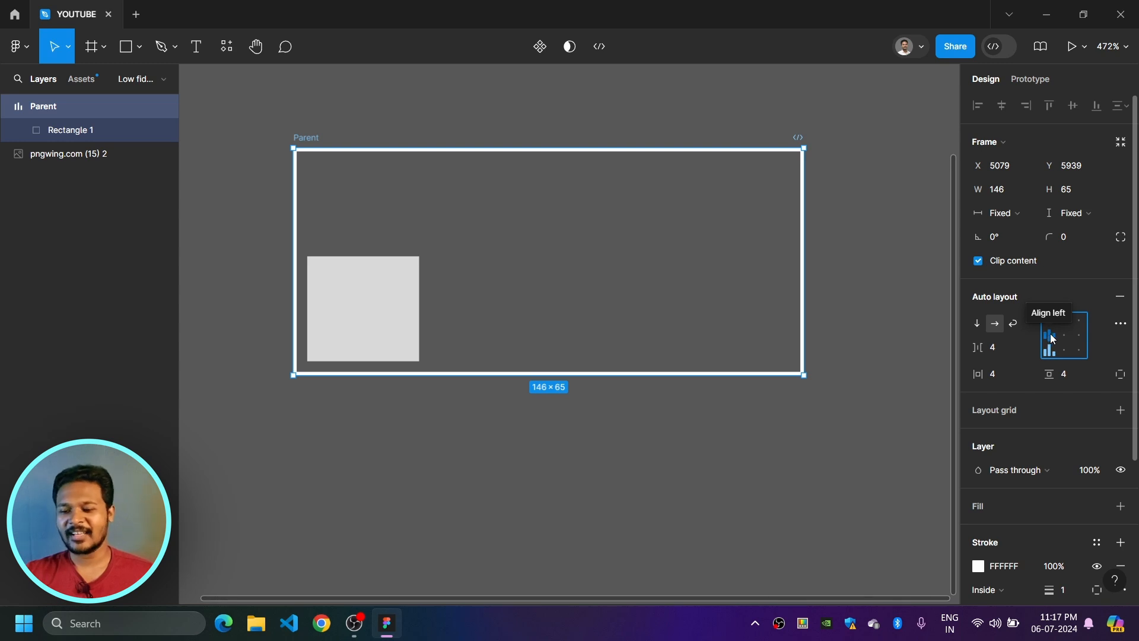
pyautogui.click(1048, 335)
pyautogui.click(1065, 335)
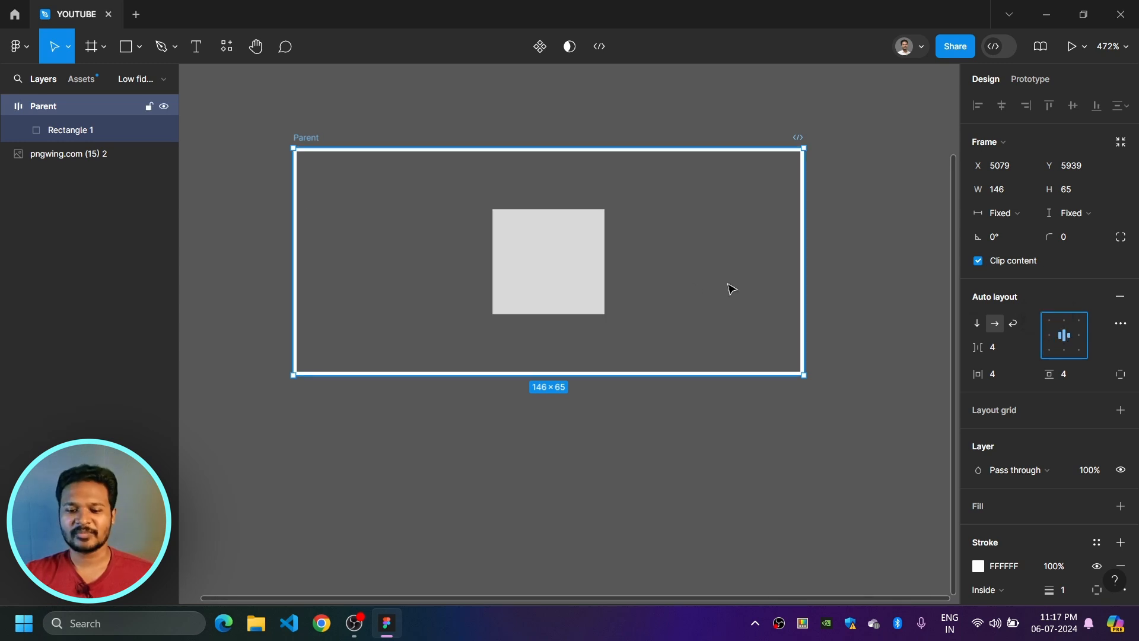
# Step: Delete the rectangle from the Parent frame and place the panda image inside the frame instead
pyautogui.click(585, 249)
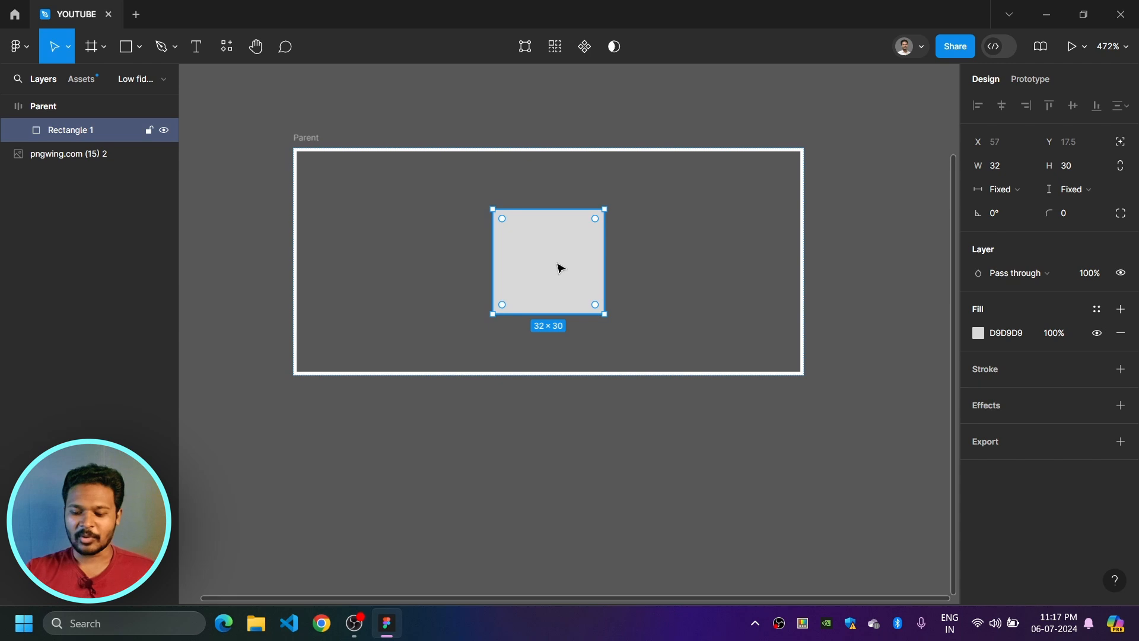
pyautogui.press('Delete')
pyautogui.scroll(-3, 528, 277)
pyautogui.scroll(2, 515, 315)
pyautogui.hscroll(-1, 515, 315)
pyautogui.moveTo(327, 154); pyautogui.dragTo(541, 347)
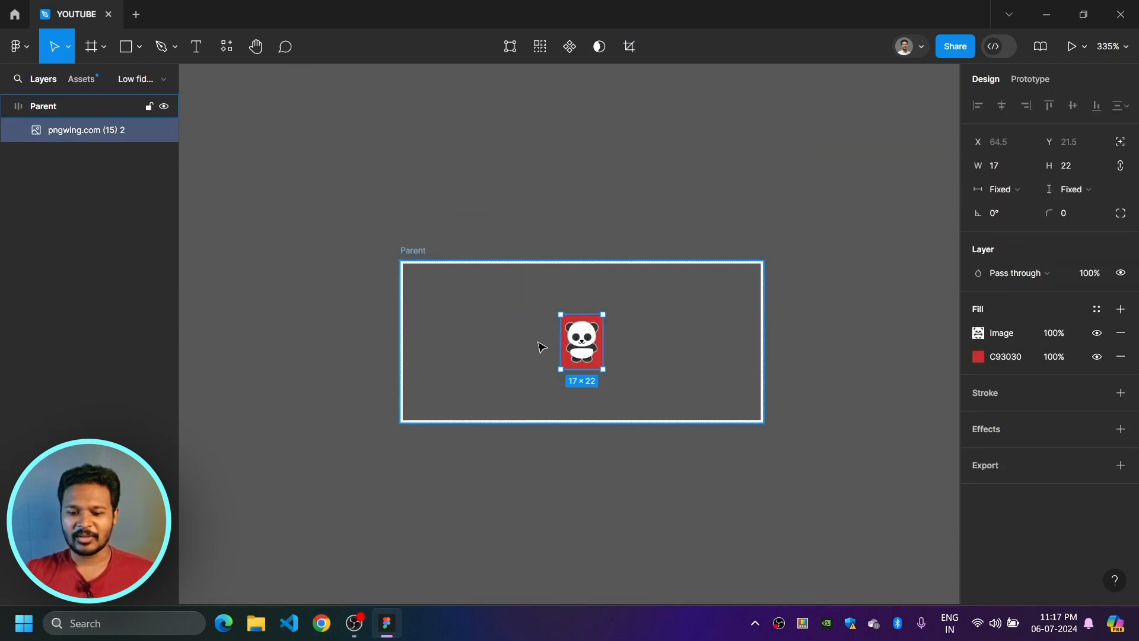
pyautogui.click(534, 211)
# Step: Align the Parent frame's auto layout content to the top left
pyautogui.scroll(-1, 557, 193)
pyautogui.scroll(3, 554, 264)
pyautogui.scroll(2, 615, 298)
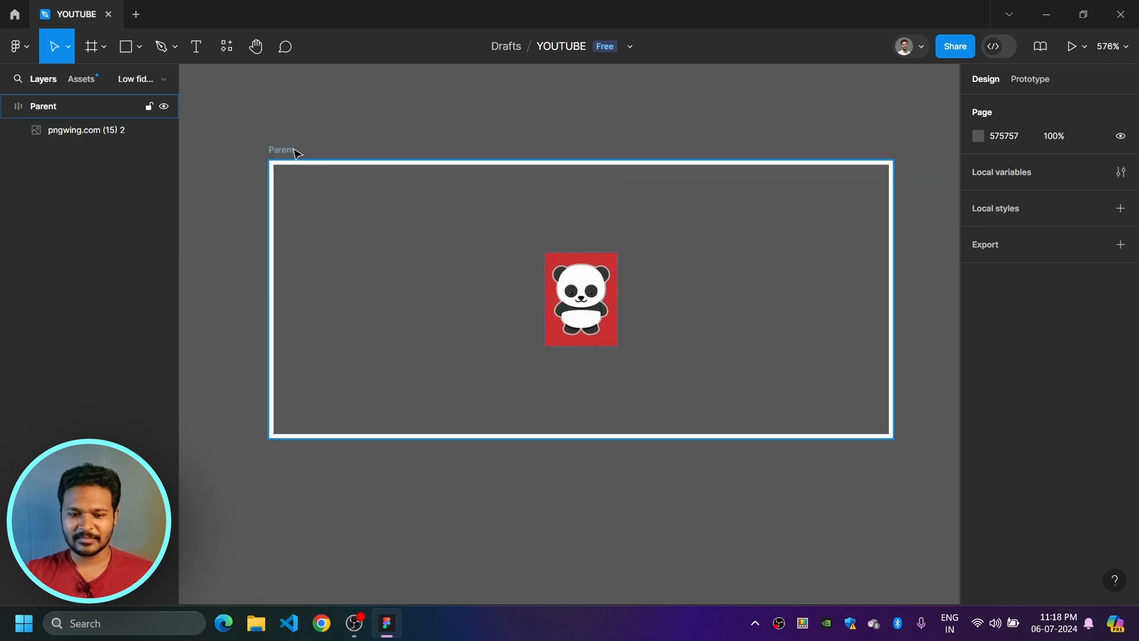
pyautogui.click(295, 152)
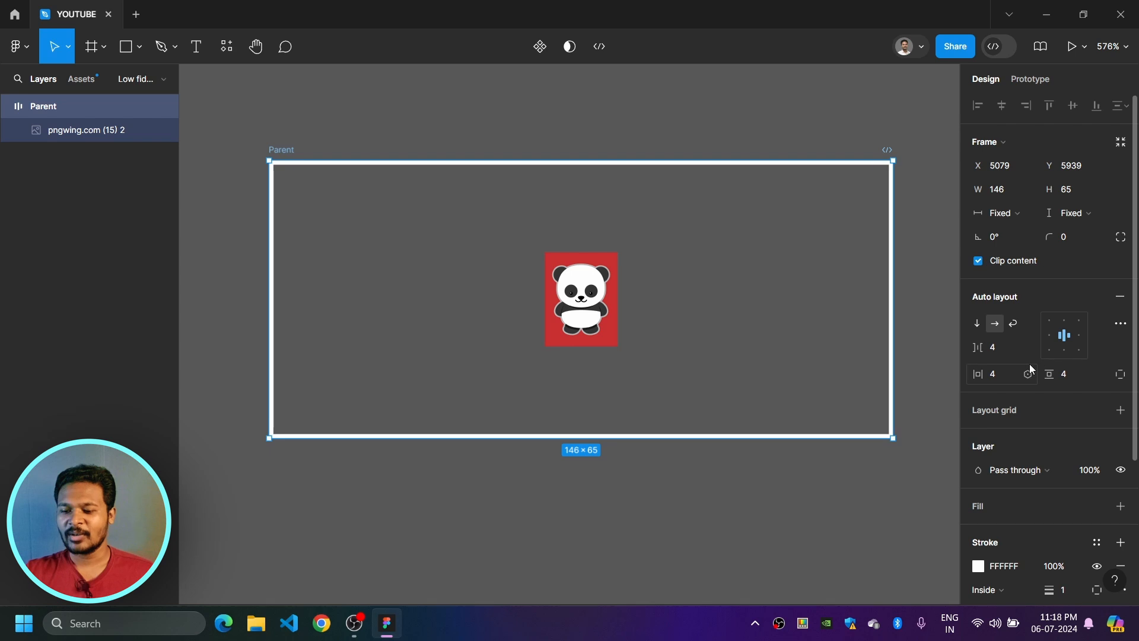
pyautogui.click(1050, 321)
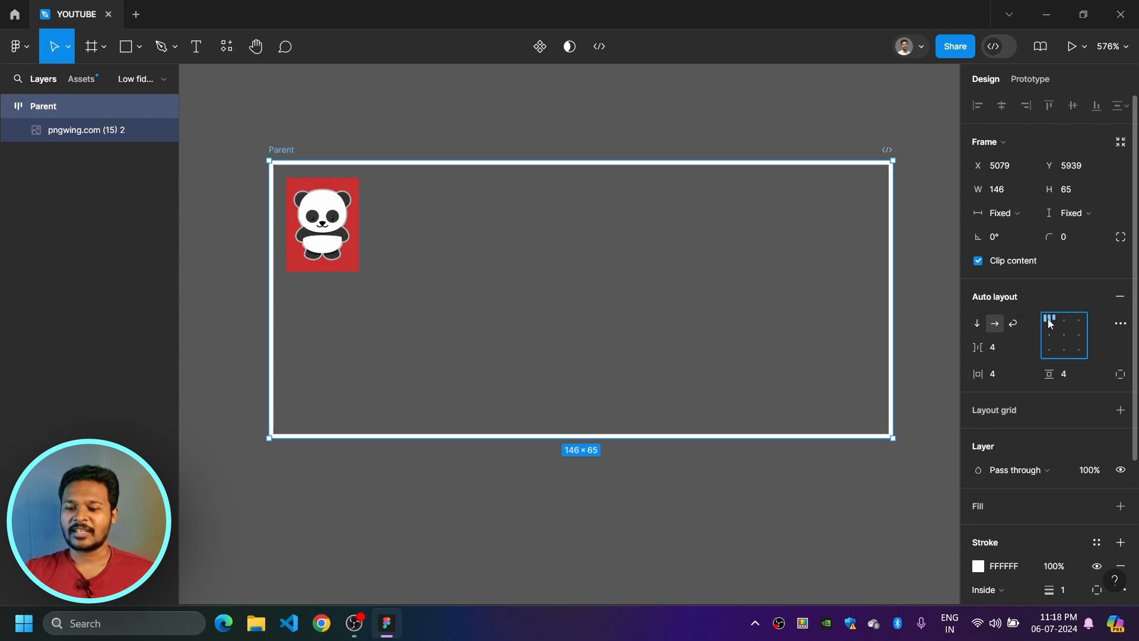
pyautogui.click(427, 127)
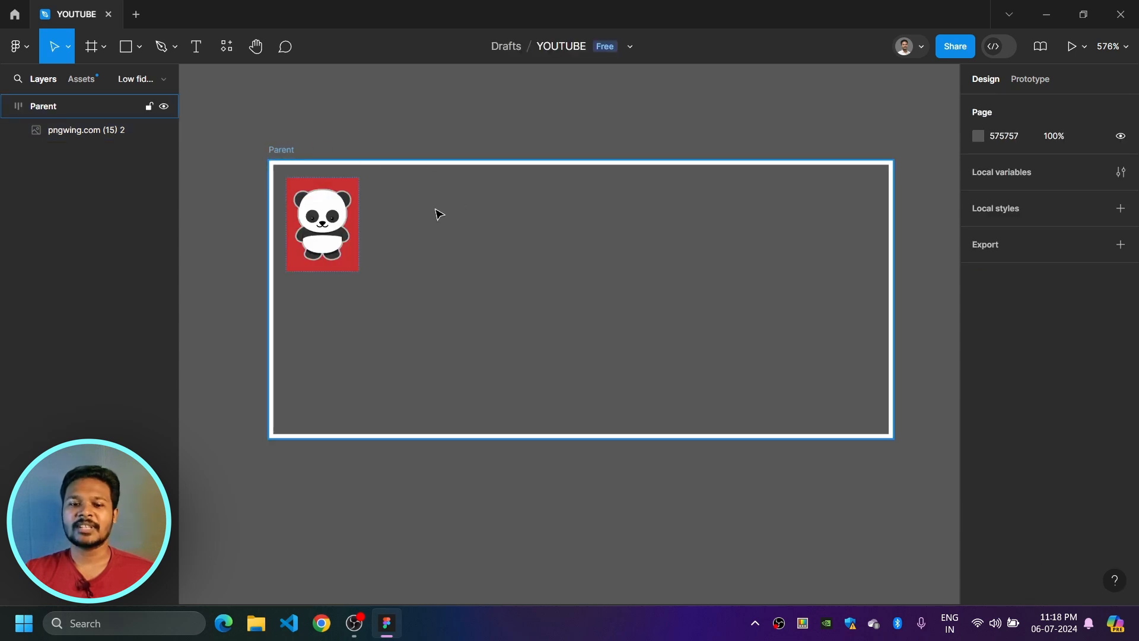
# Step: Compare the resizing settings of the Parent frame with those of the panda image inside it
pyautogui.click(347, 230)
pyautogui.click(414, 144)
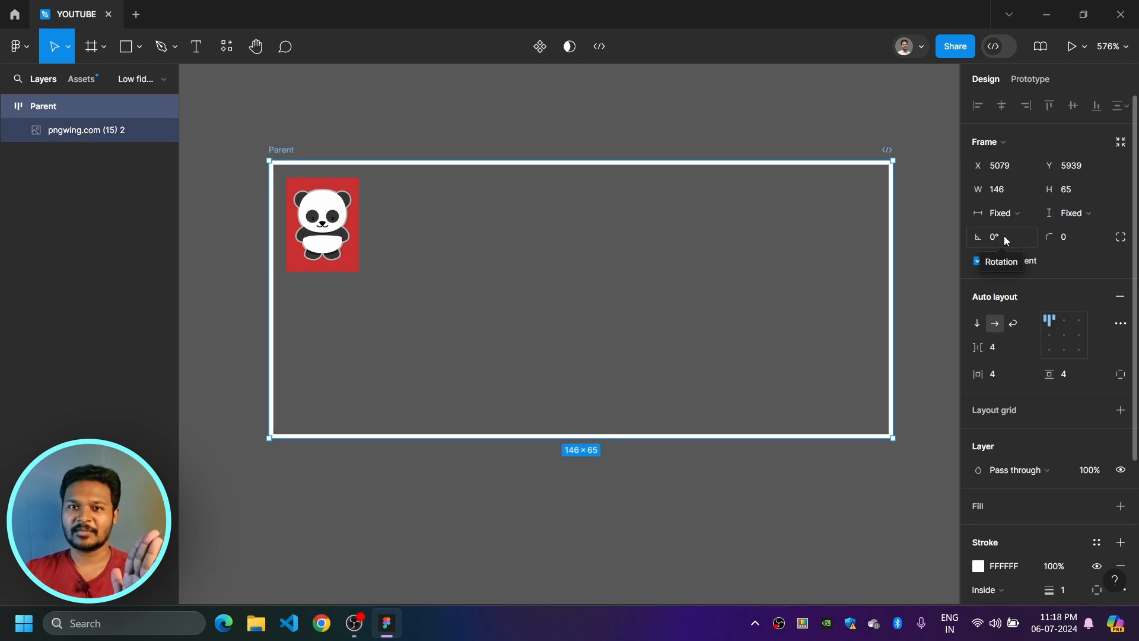
pyautogui.scroll(-1, 298, 120)
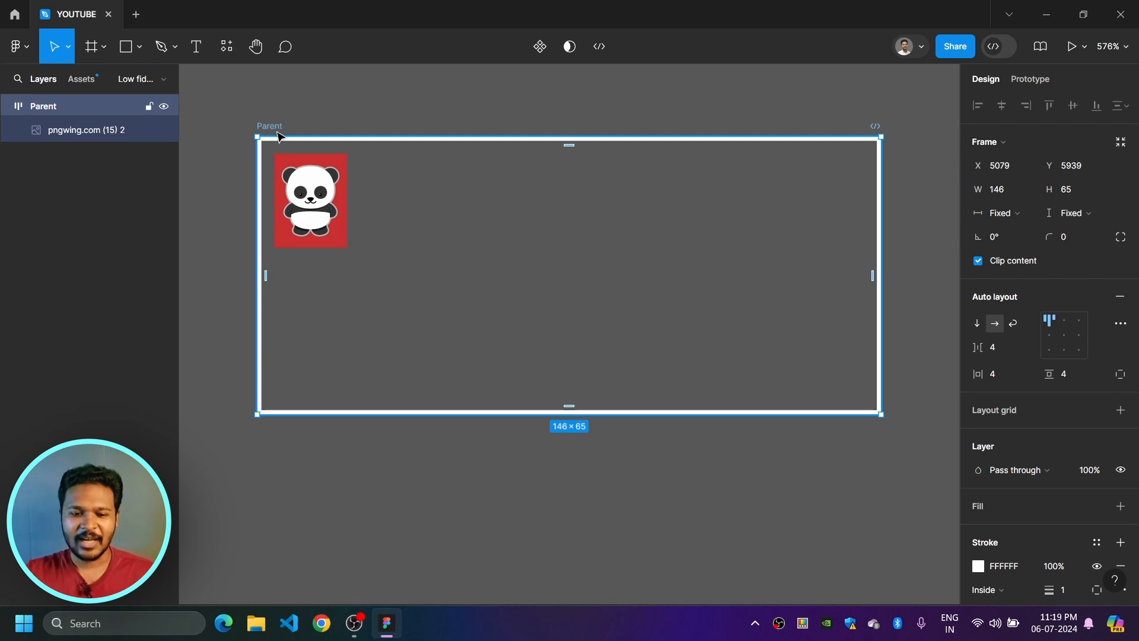
pyautogui.click(304, 186)
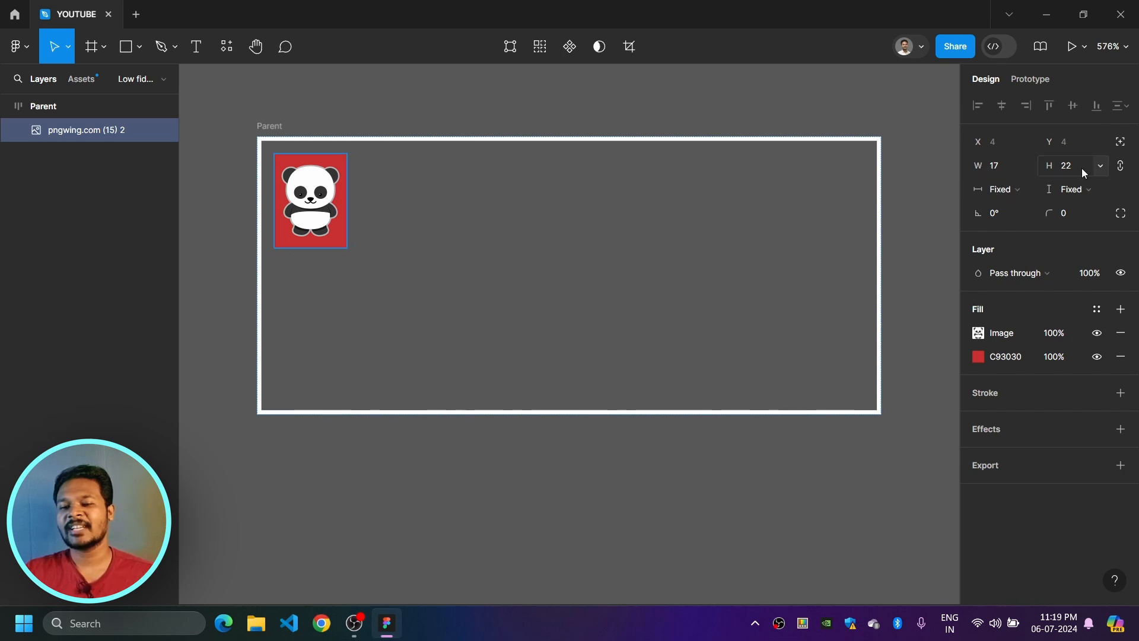
# Step: Draw a rectangle about 16 × 20 below the Parent frame, outside its auto layout, and delete it again
pyautogui.scroll(-2, 742, 219)
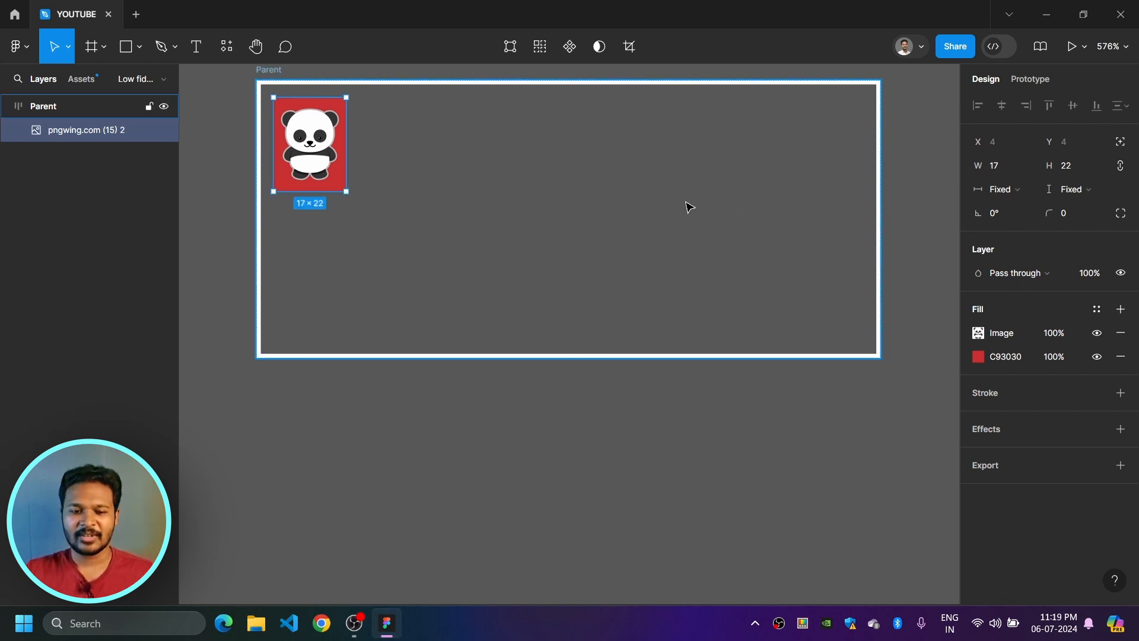
pyautogui.click(126, 46)
pyautogui.moveTo(414, 401); pyautogui.dragTo(483, 487)
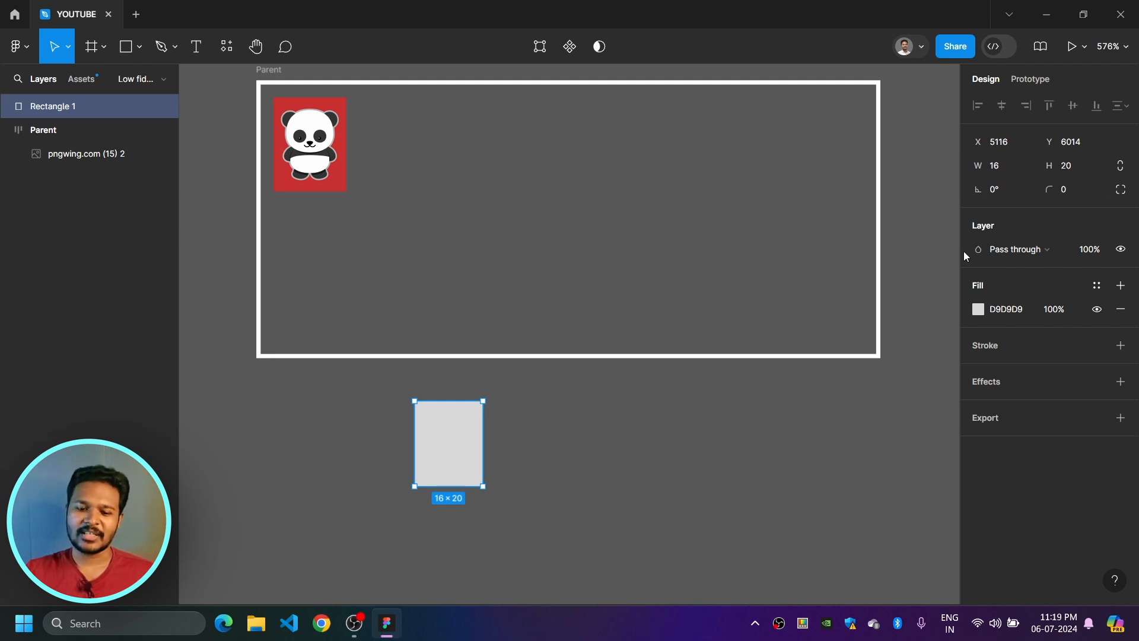
pyautogui.press('Delete')
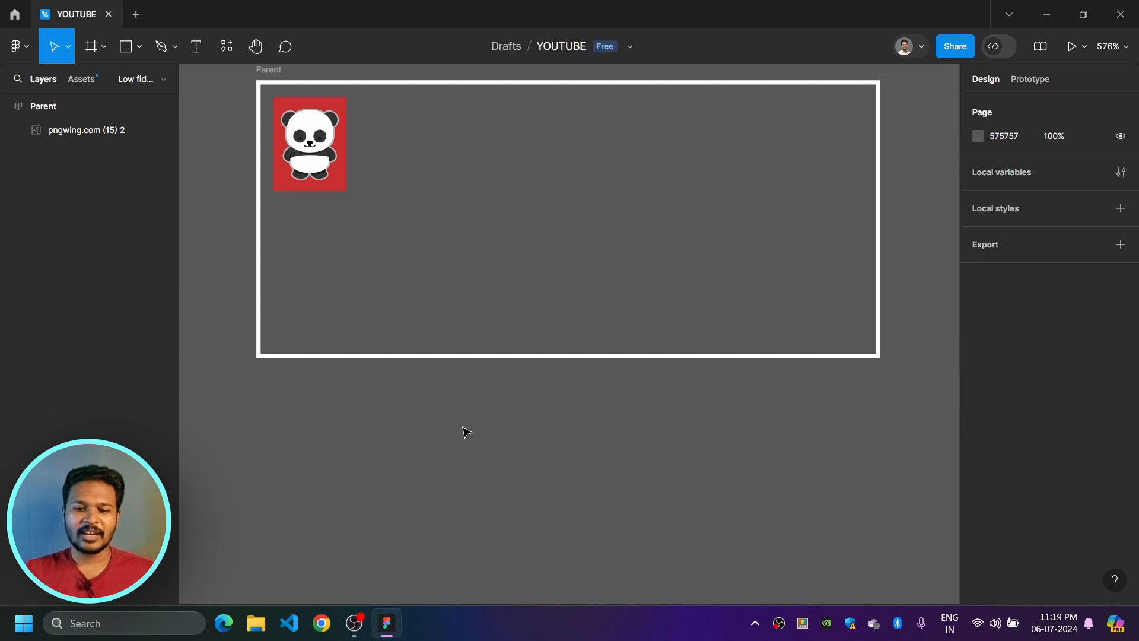
# Step: Set the panda image's horizontal and vertical resizing to Fill container
pyautogui.scroll(3, 472, 454)
pyautogui.click(323, 235)
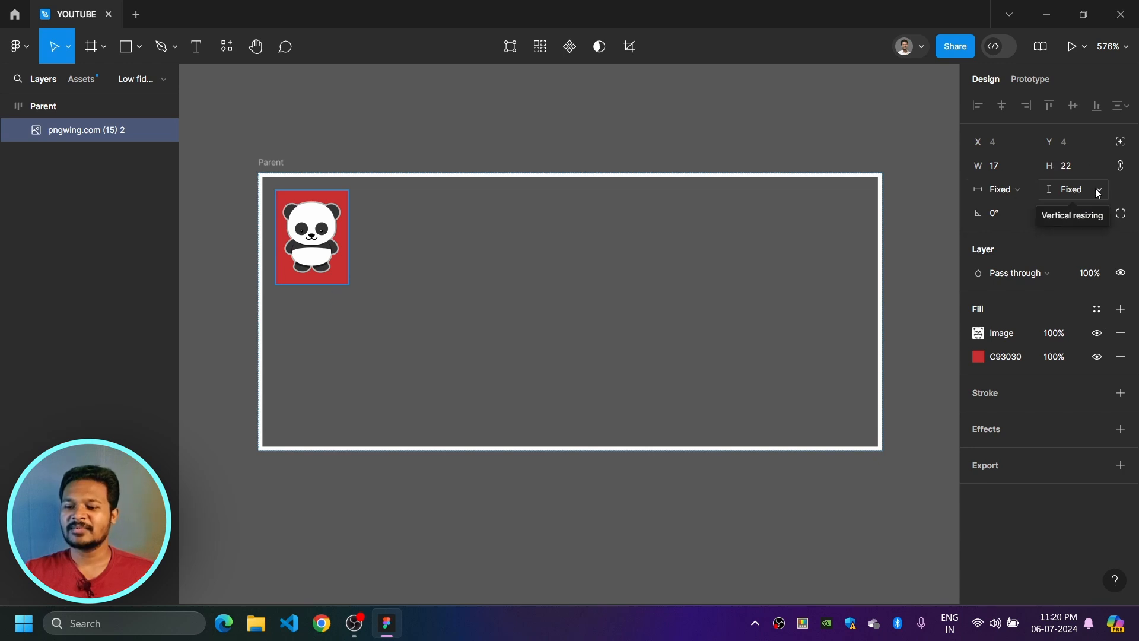
pyautogui.click(1072, 190)
pyautogui.click(1135, 194)
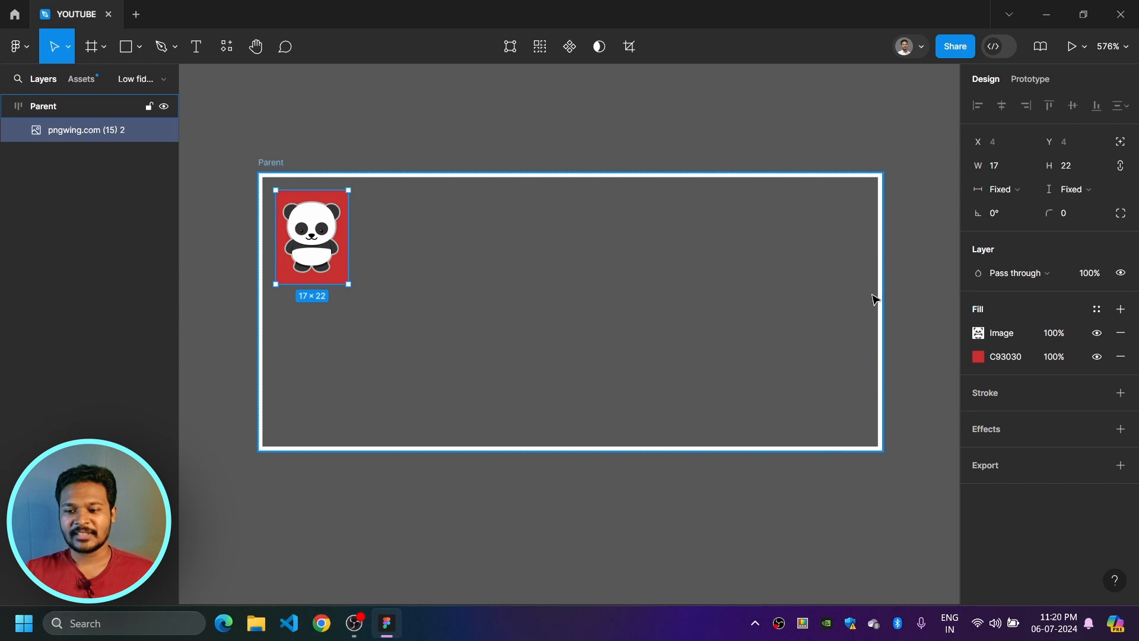
pyautogui.click(1026, 193)
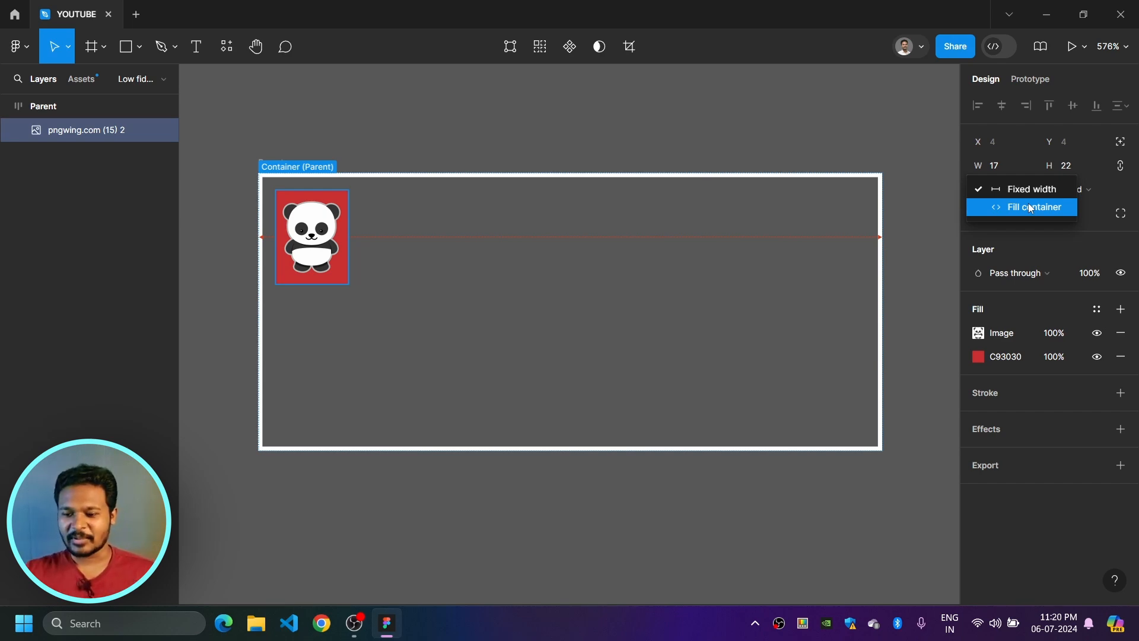
pyautogui.click(1031, 208)
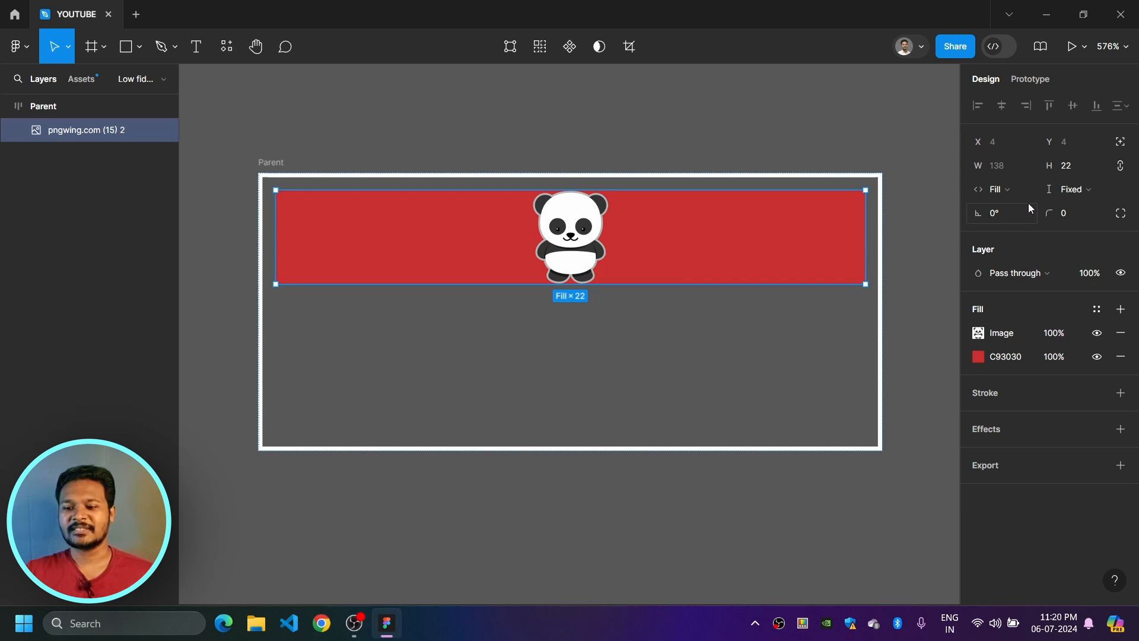
pyautogui.click(1091, 192)
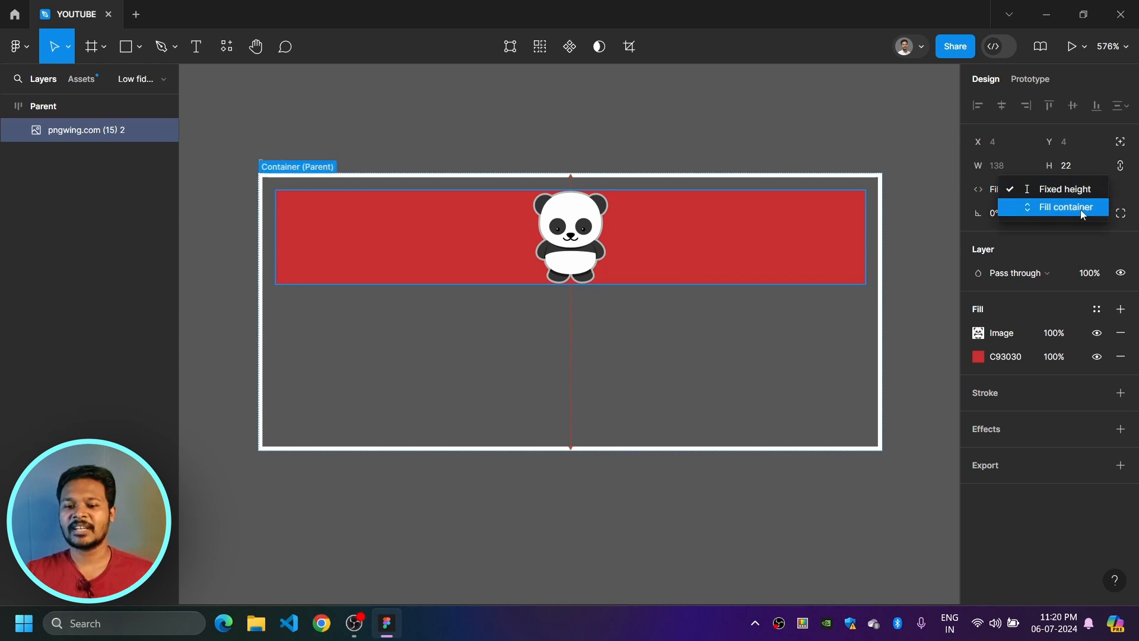
pyautogui.click(1080, 209)
pyautogui.click(753, 133)
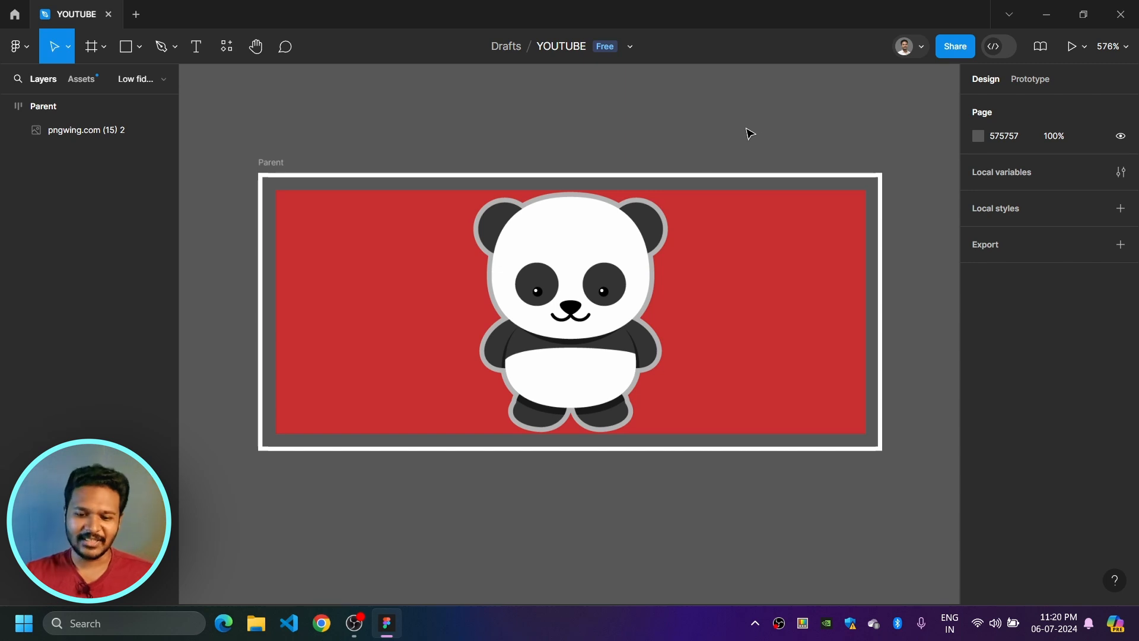
# Step: Duplicate the panda image inside the Parent frame and check the sizing of both copies
pyautogui.click(446, 268)
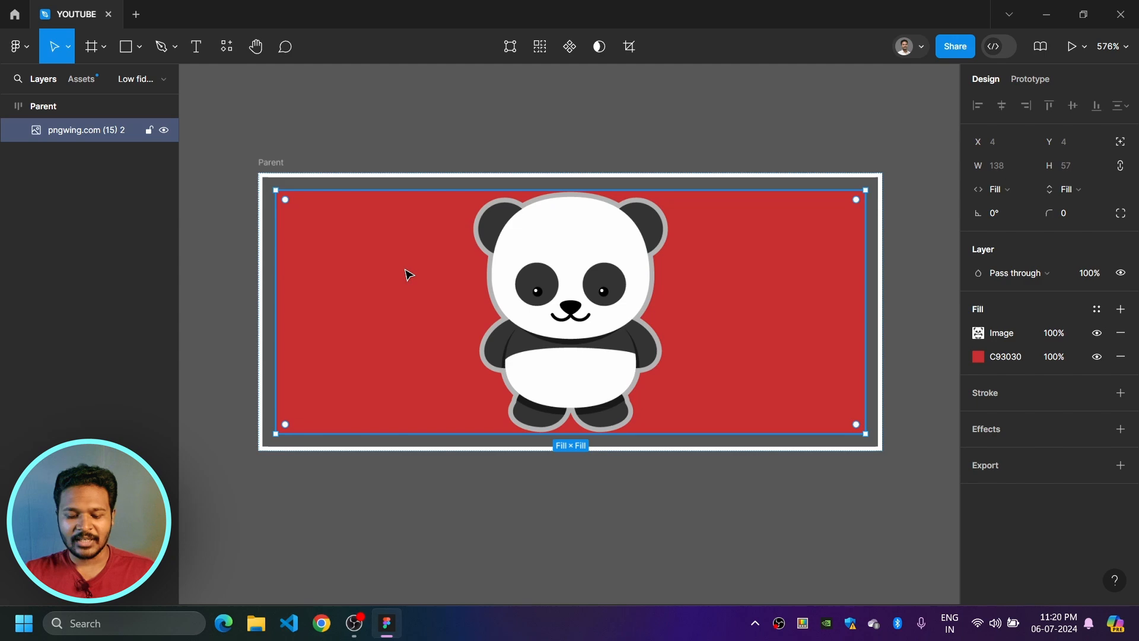
pyautogui.hotkey('ctrl', 'd')
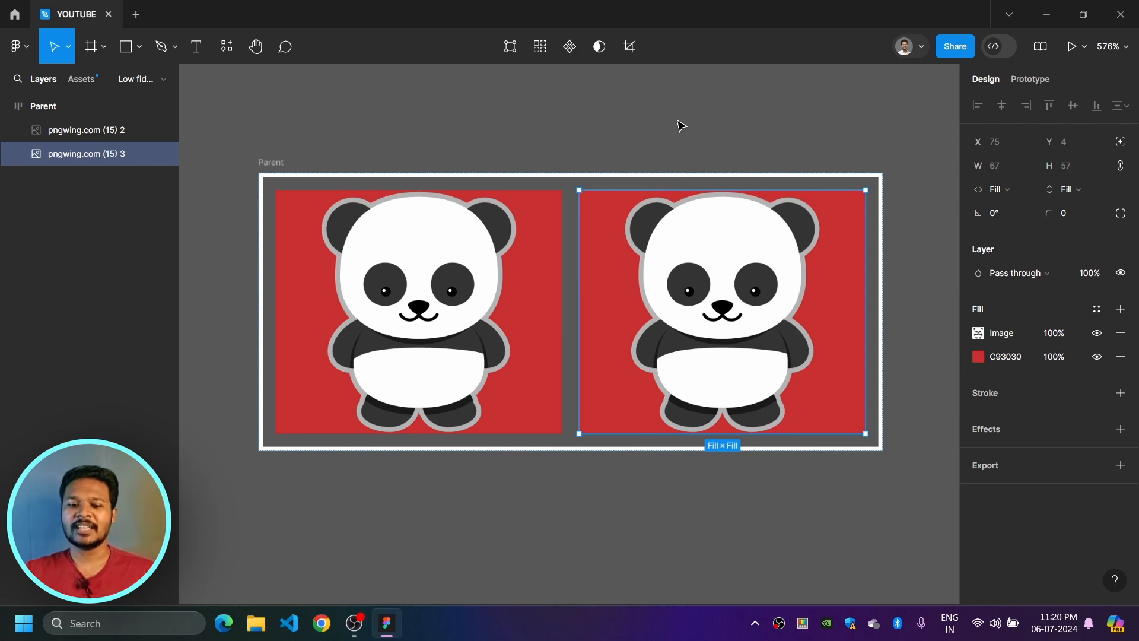
pyautogui.click(46, 112)
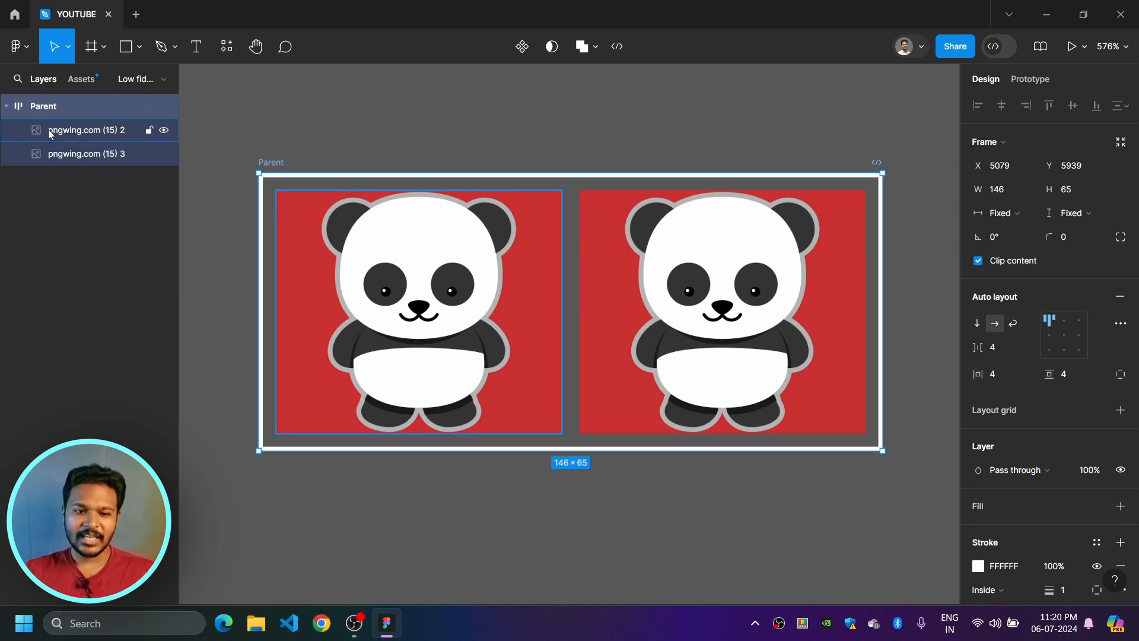
pyautogui.click(468, 221)
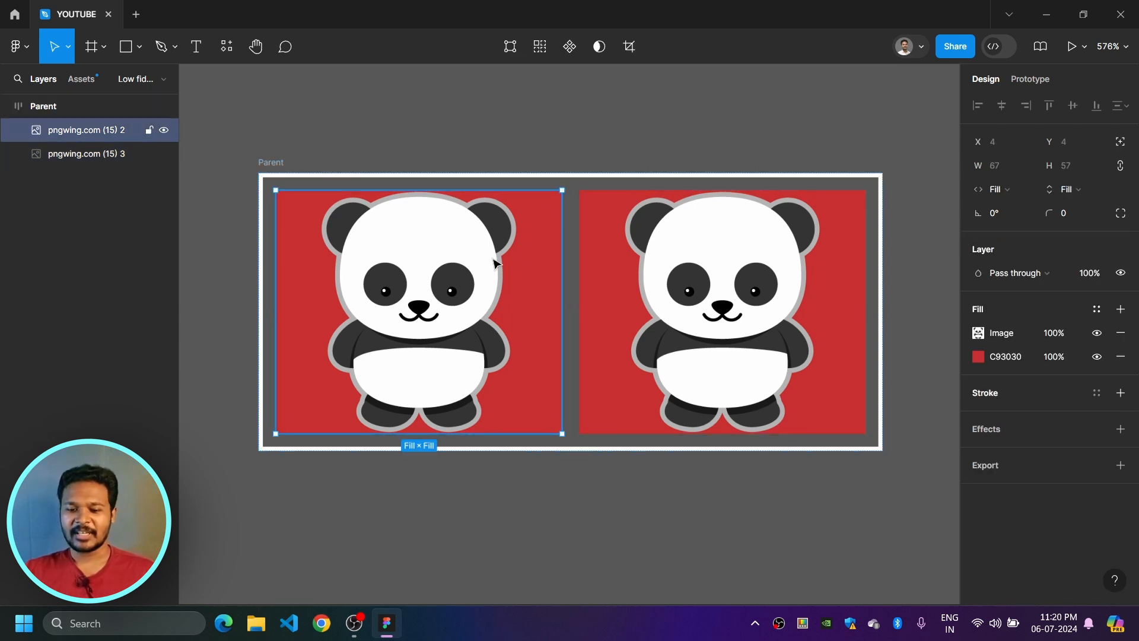
pyautogui.click(686, 247)
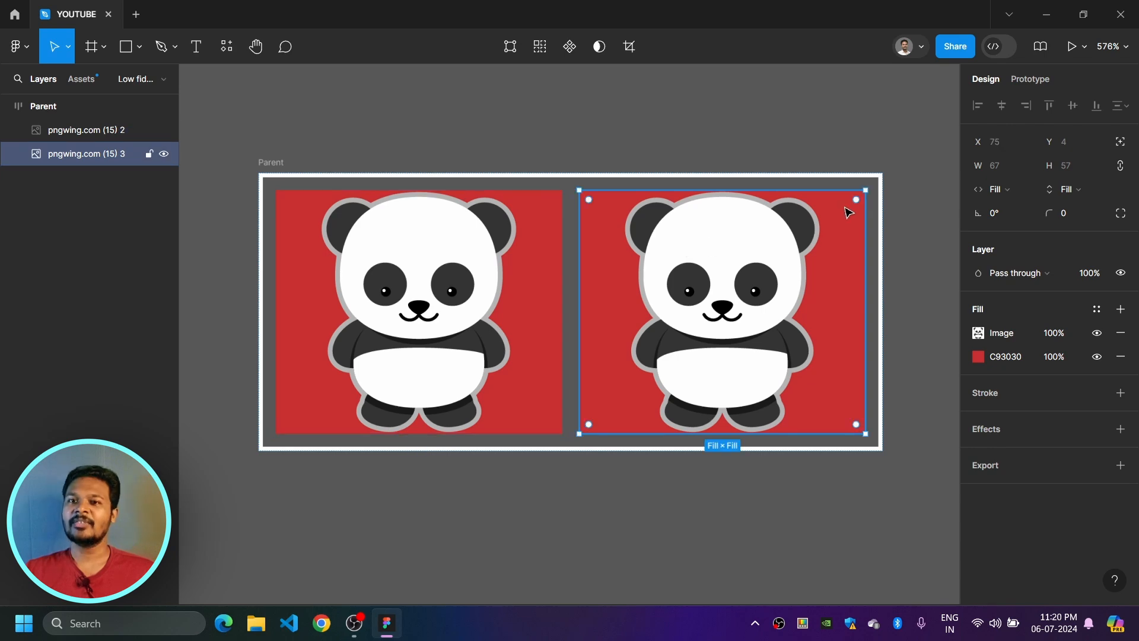
pyautogui.click(534, 254)
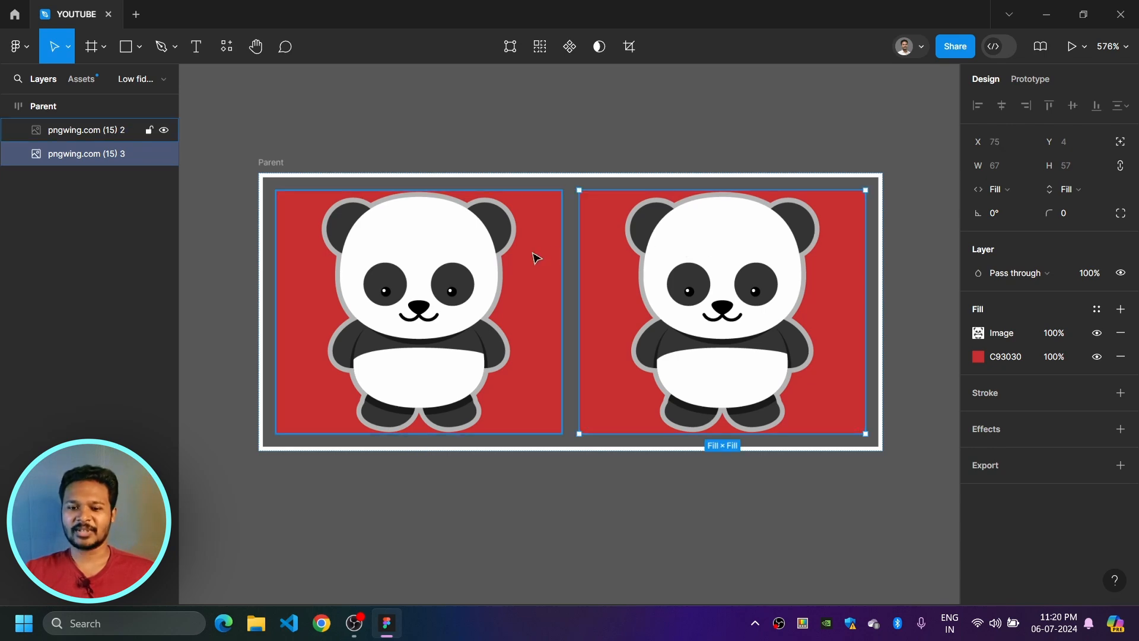
# Step: Narrow the second panda image to about 32 wide and the first one to about 39 wide
pyautogui.click(699, 265)
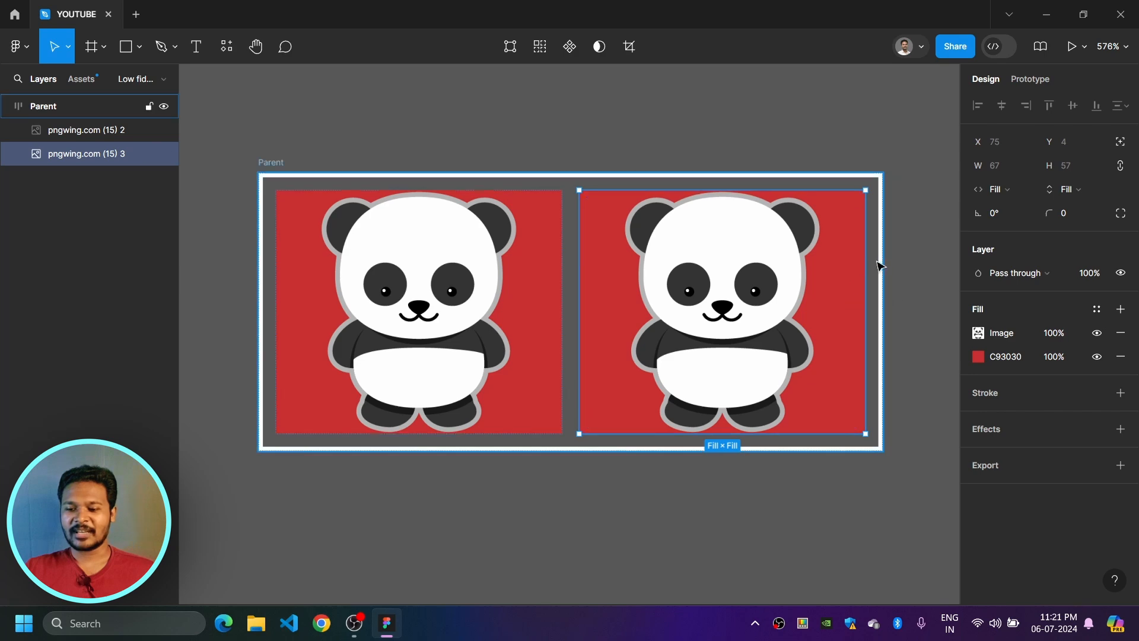
pyautogui.moveTo(865, 273); pyautogui.dragTo(713, 278)
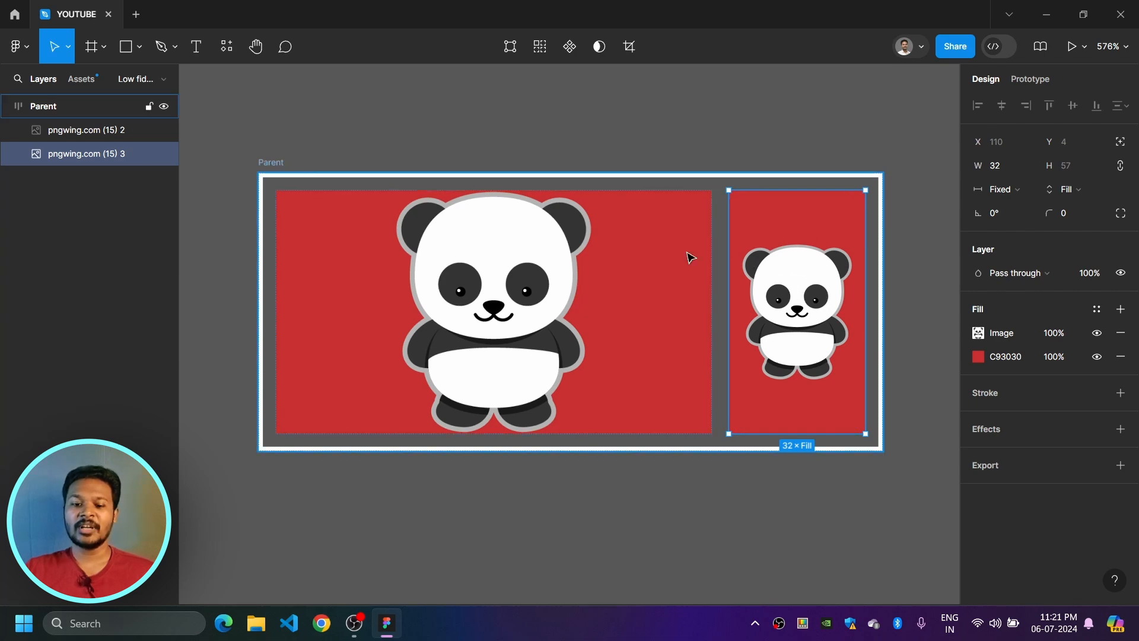
pyautogui.click(556, 287)
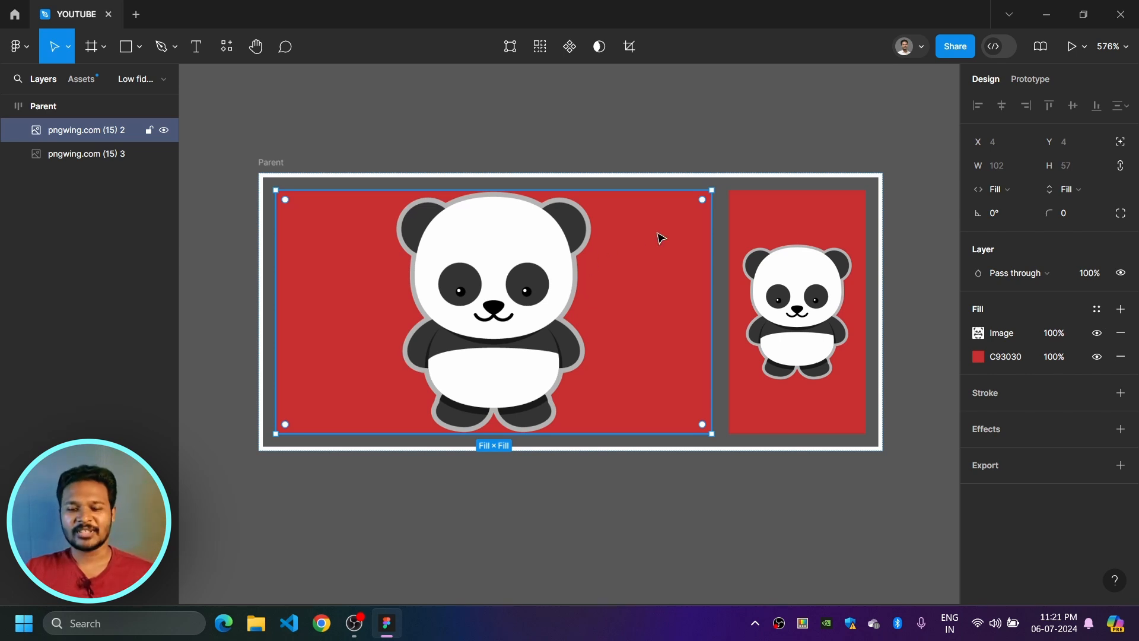
pyautogui.moveTo(711, 282); pyautogui.dragTo(442, 295)
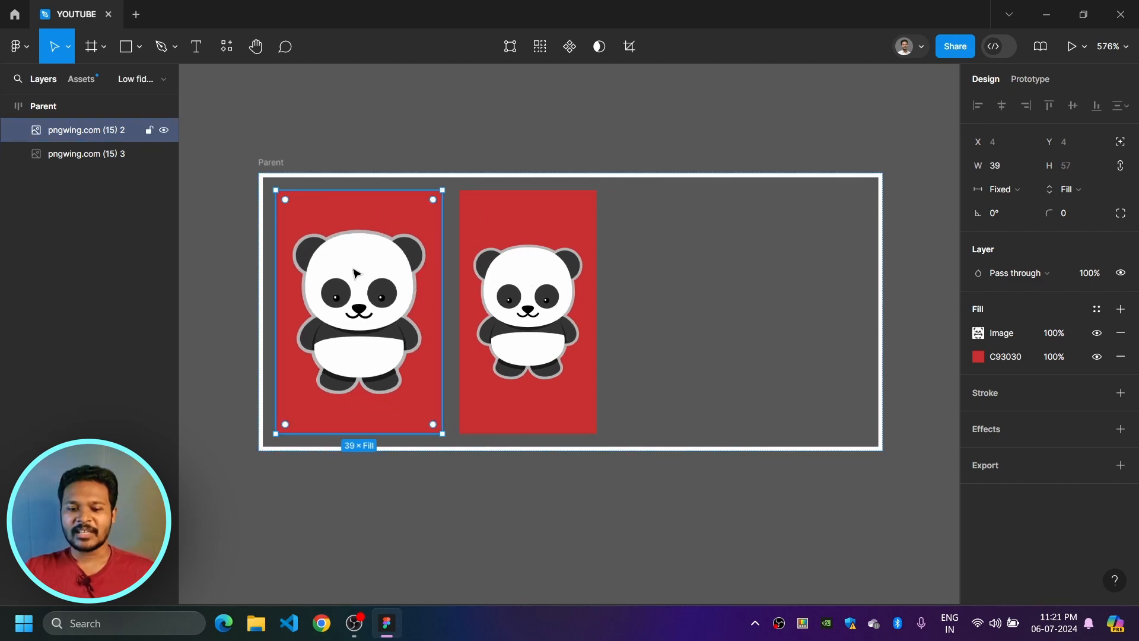
# Step: Compare the sizing of the two panda images and shorten the first one to about 26 high
pyautogui.click(504, 274)
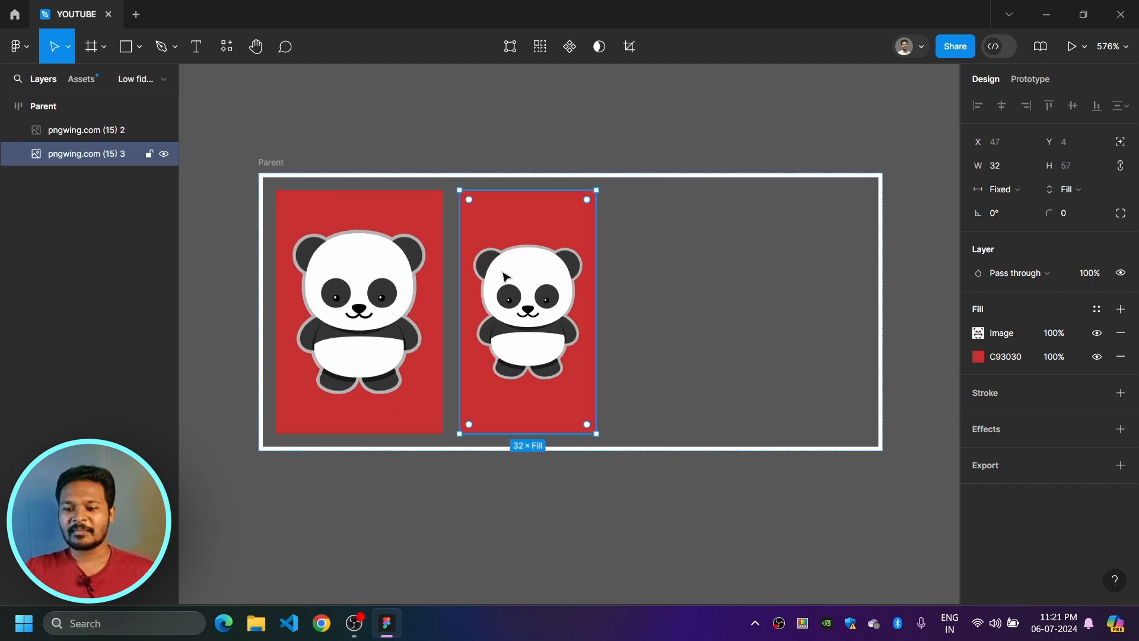
pyautogui.click(365, 274)
pyautogui.click(519, 269)
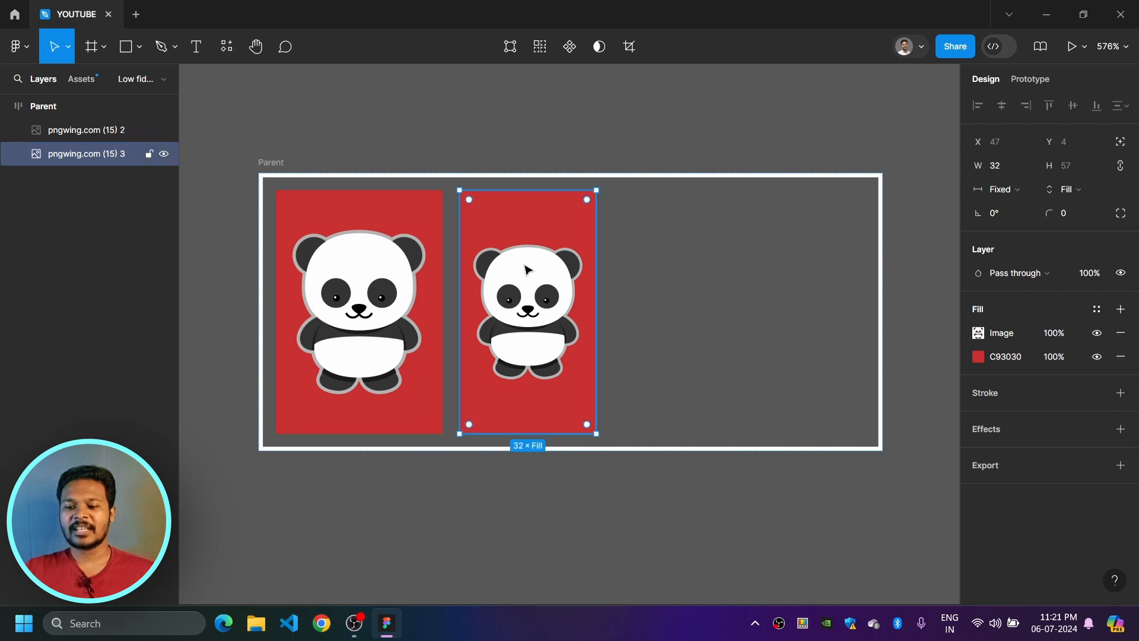
pyautogui.click(383, 270)
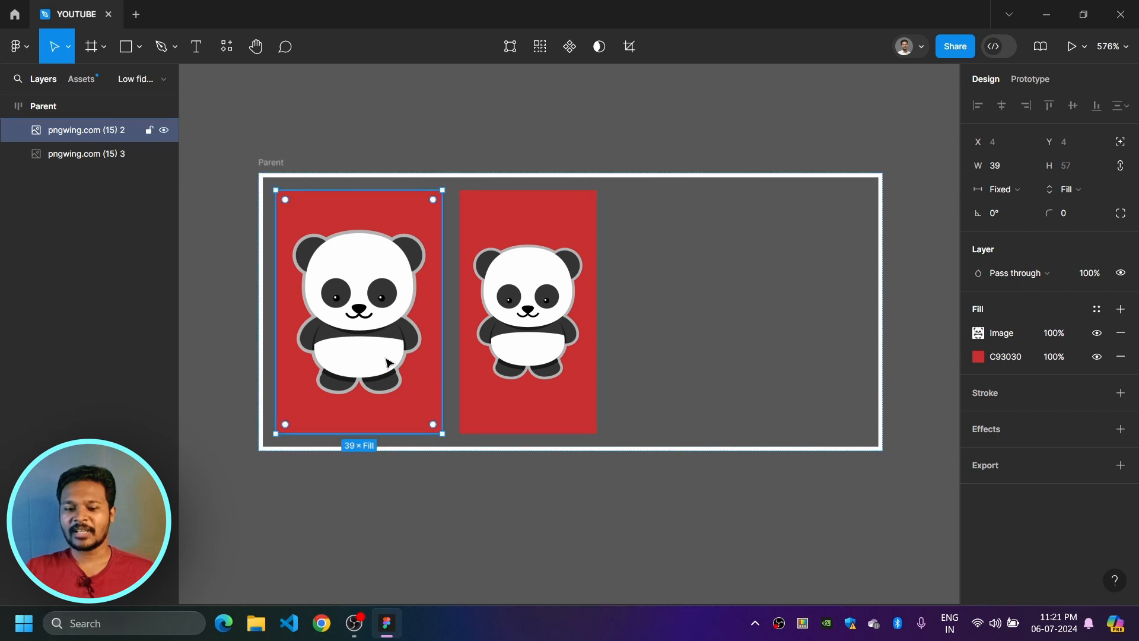
pyautogui.moveTo(339, 423); pyautogui.dragTo(339, 301)
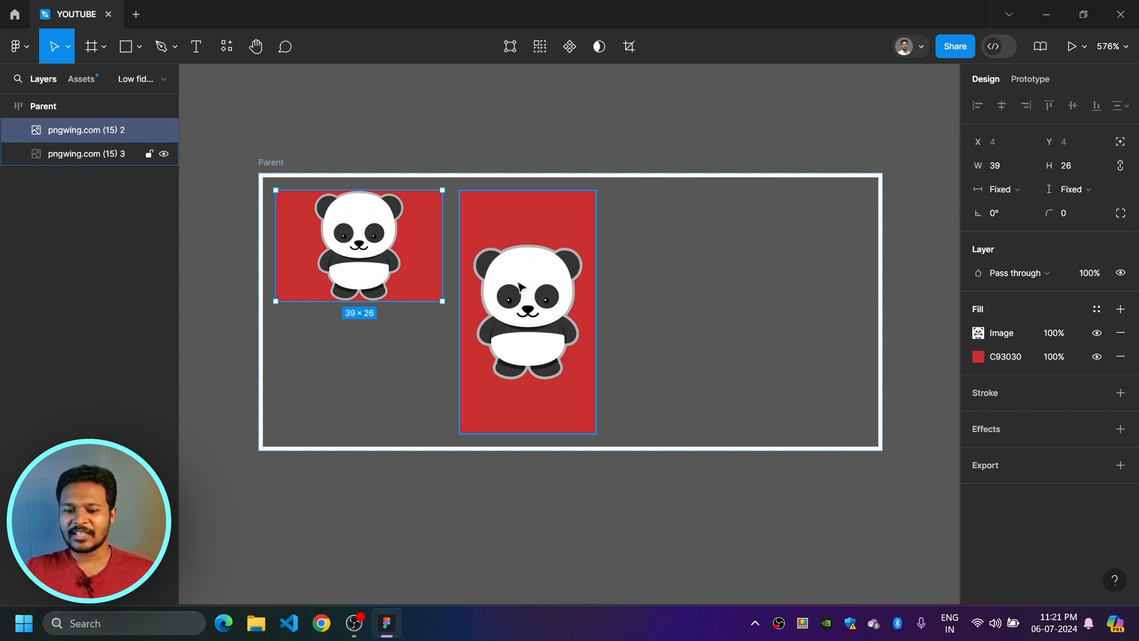
# Step: Set both panda images together to Fill container in width and height
pyautogui.keyDown('shift'); pyautogui.click(586, 263); pyautogui.keyUp('shift')
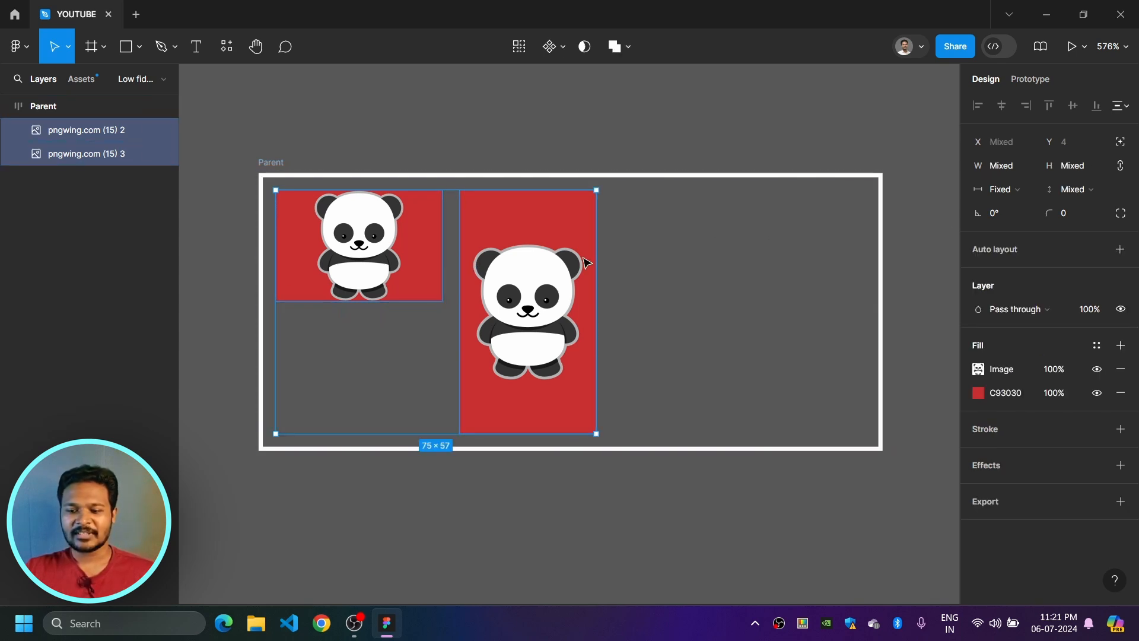
pyautogui.click(1024, 191)
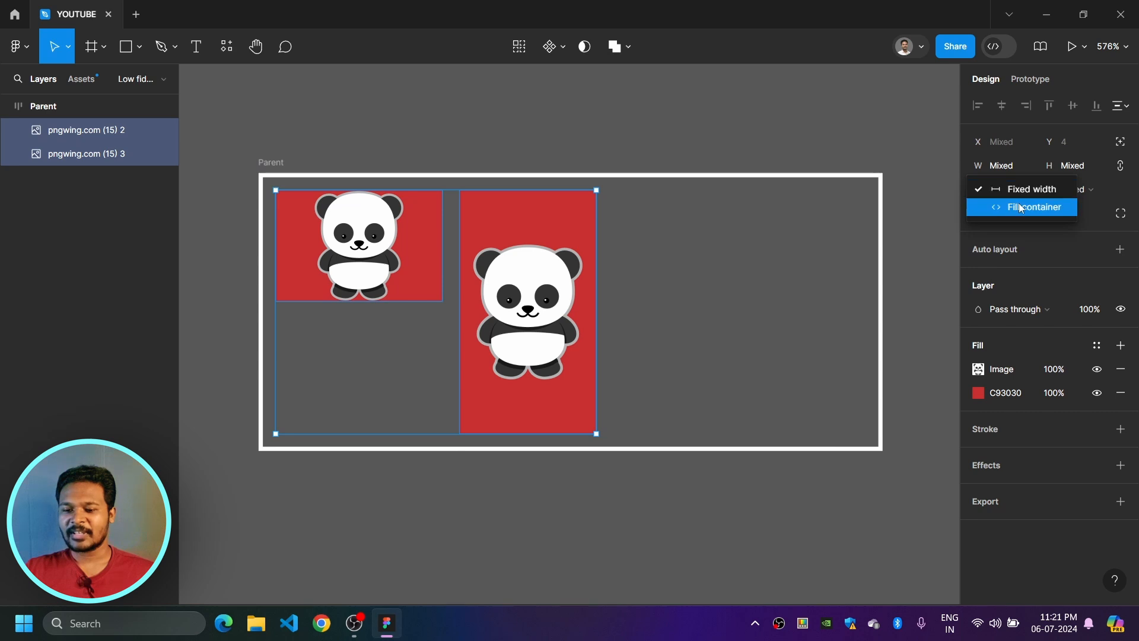
pyautogui.click(1022, 208)
pyautogui.click(1084, 190)
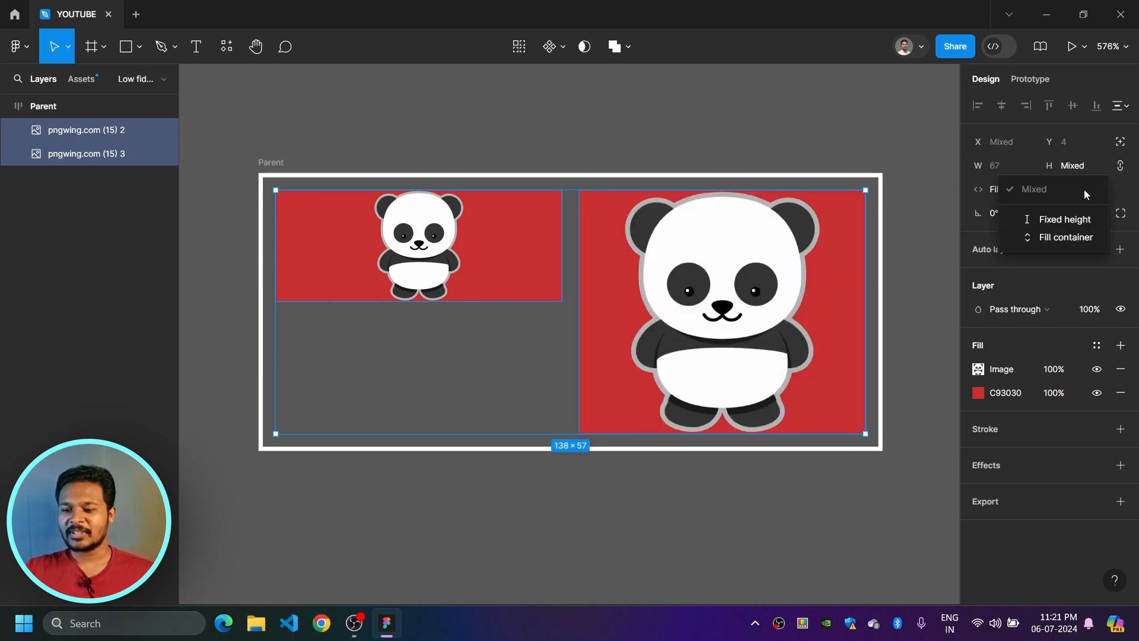
pyautogui.click(1077, 241)
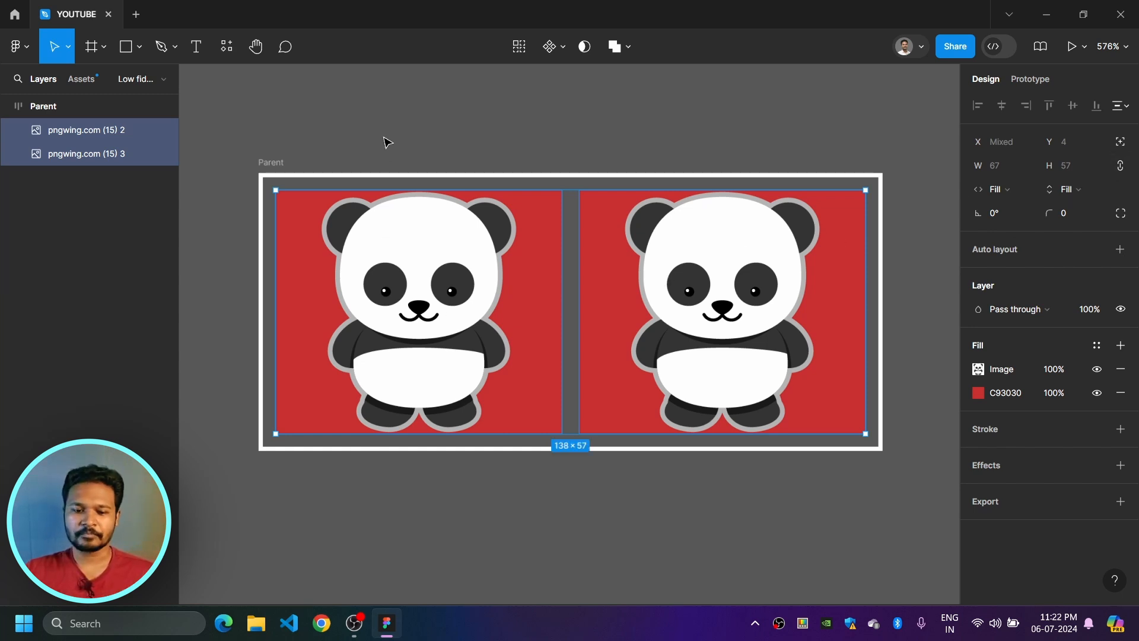
pyautogui.click(440, 165)
# Step: Duplicate the second panda image six times so the Parent frame holds a row of eight
pyautogui.scroll(-3, 437, 163)
pyautogui.moveTo(564, 473); pyautogui.dragTo(623, 482)
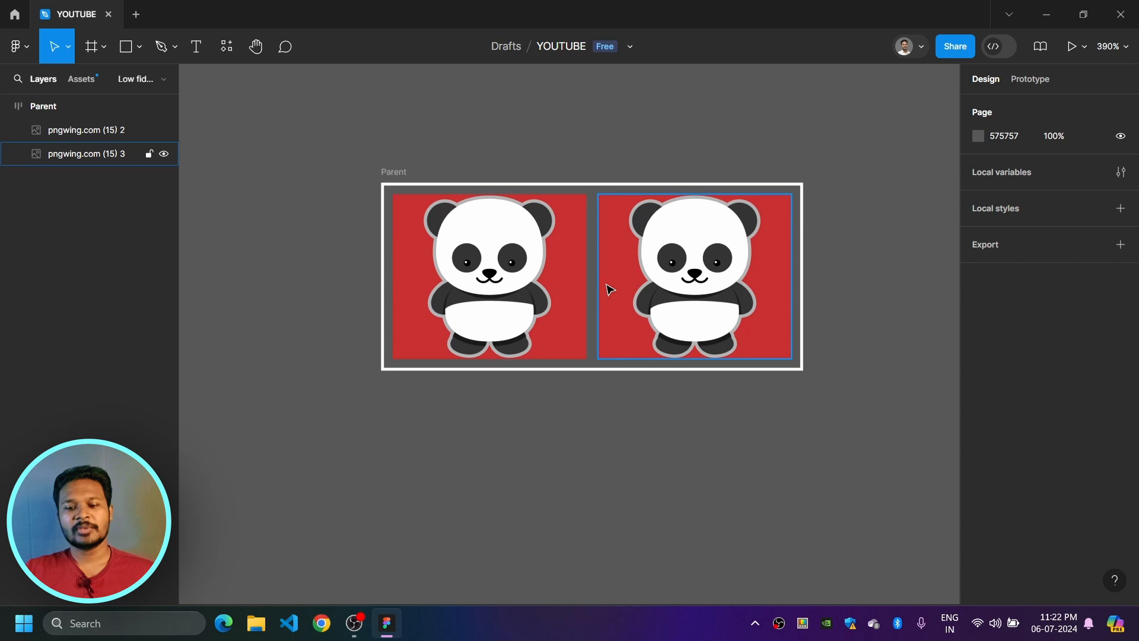
pyautogui.scroll(3, 660, 264)
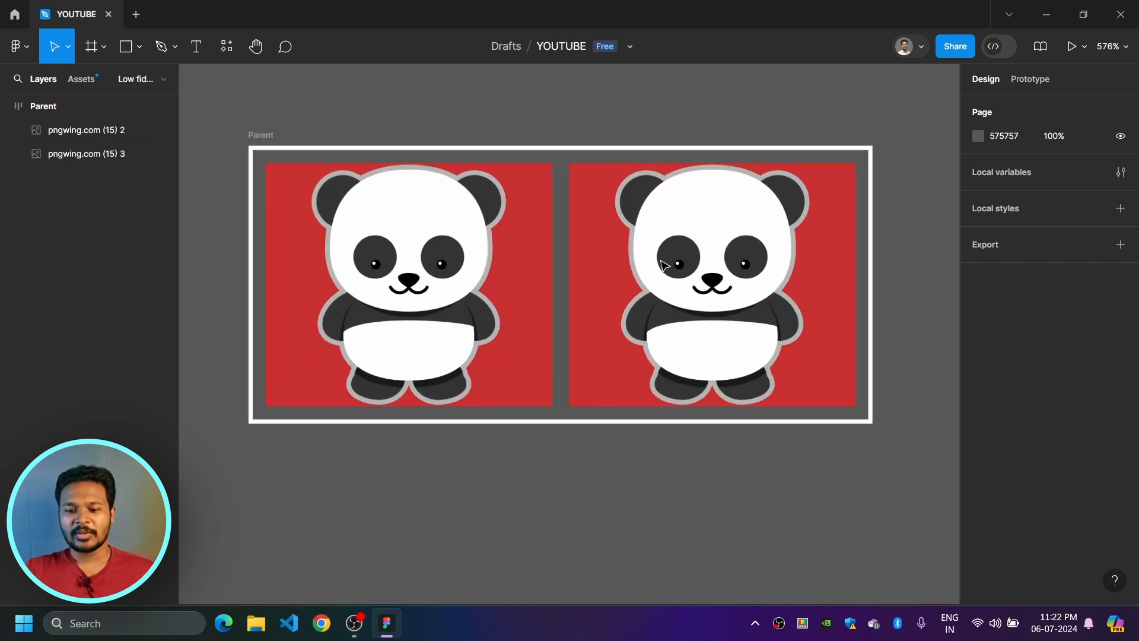
pyautogui.click(634, 308)
pyautogui.hotkey('ctrl', 'd')
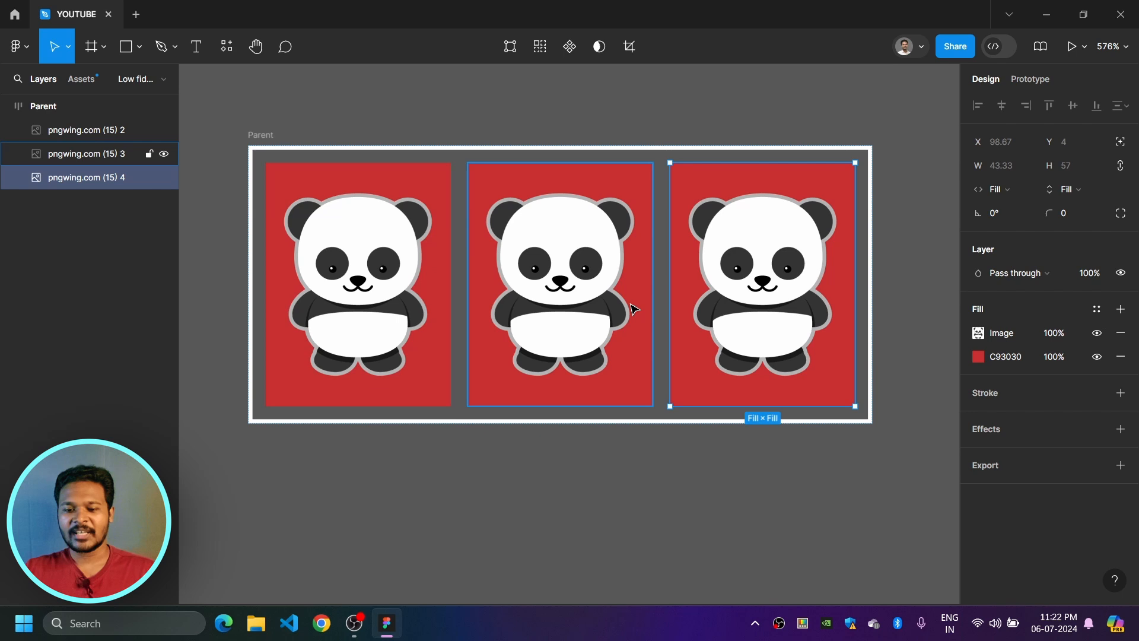
pyautogui.hotkey('ctrl', 'd')
pyautogui.hotkey('ctrl', 'd')
pyautogui.hotkey('ctrl', 'd')
pyautogui.hotkey('ctrl', 'd')
pyautogui.hotkey('ctrl', 'd')
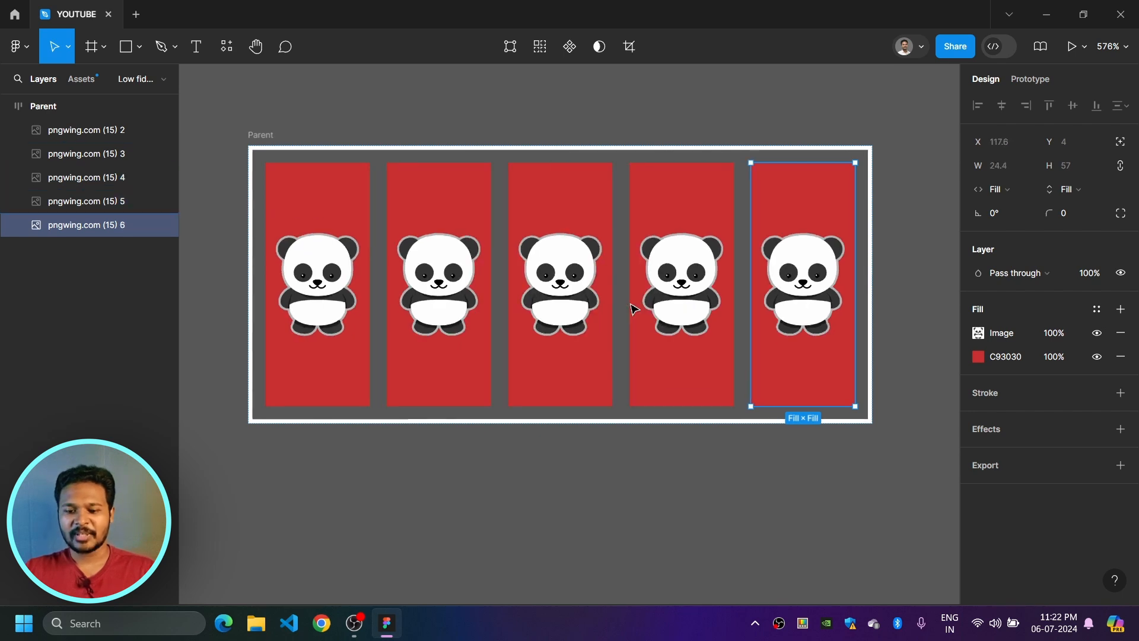
pyautogui.click(643, 501)
pyautogui.scroll(-3, 643, 501)
pyautogui.moveTo(658, 522); pyautogui.dragTo(668, 437)
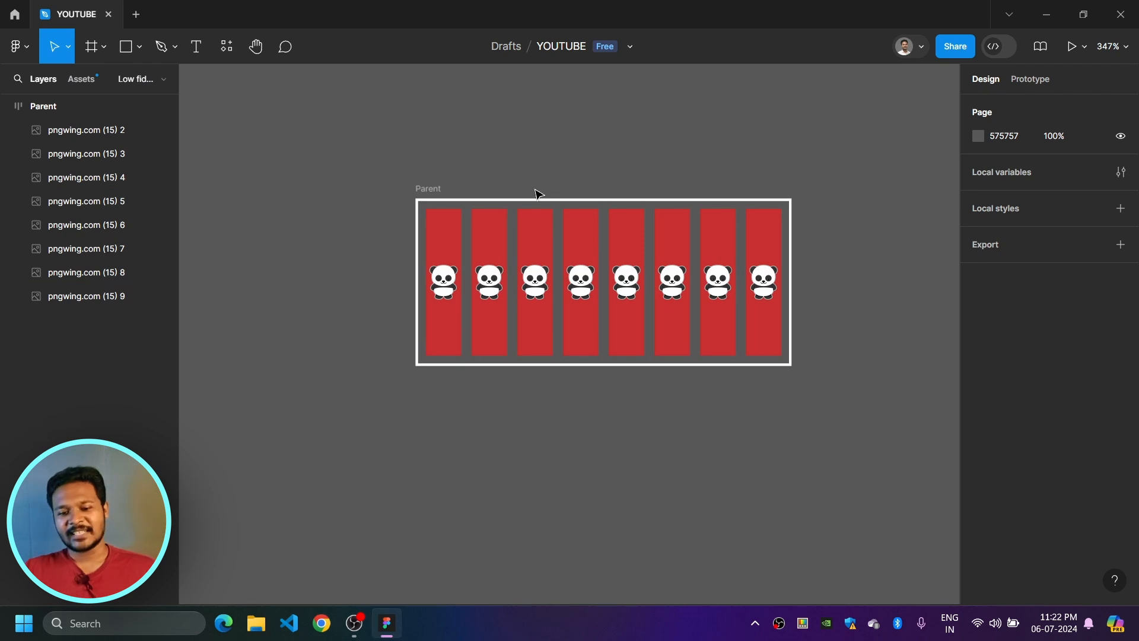
# Step: Draw a new frame about 122 by 71 below the Parent frame
pyautogui.click(435, 187)
pyautogui.moveTo(491, 181); pyautogui.dragTo(435, 102)
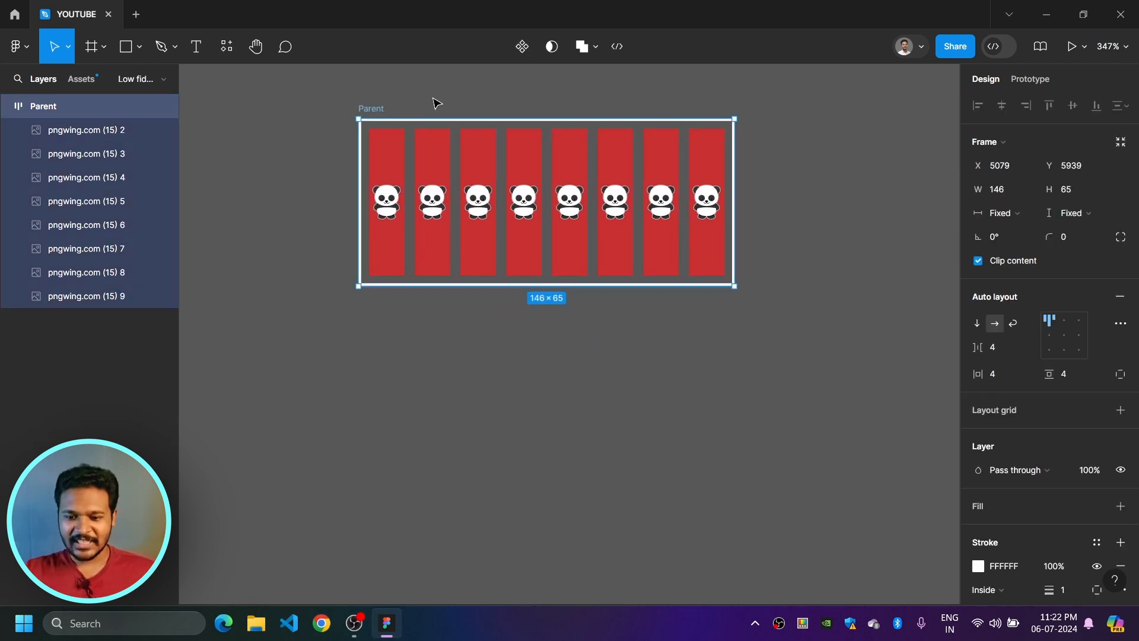
pyautogui.scroll(2, 506, 119)
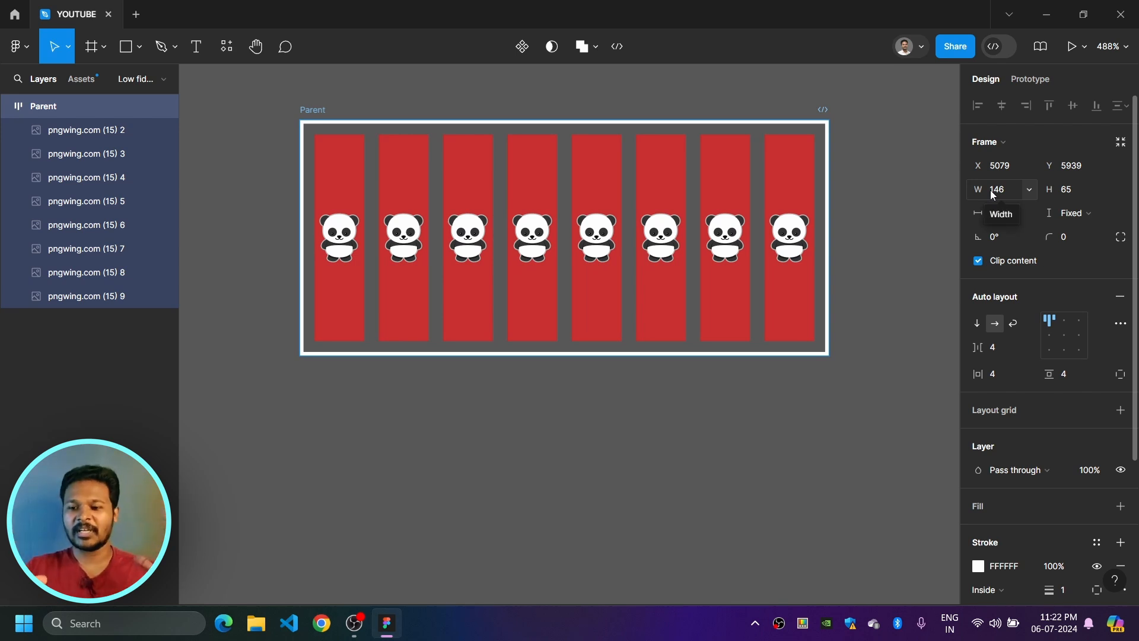
pyautogui.scroll(-3, 542, 330)
pyautogui.moveTo(541, 331); pyautogui.dragTo(572, 297)
pyautogui.scroll(-1, 496, 365)
pyautogui.moveTo(492, 337); pyautogui.dragTo(485, 416)
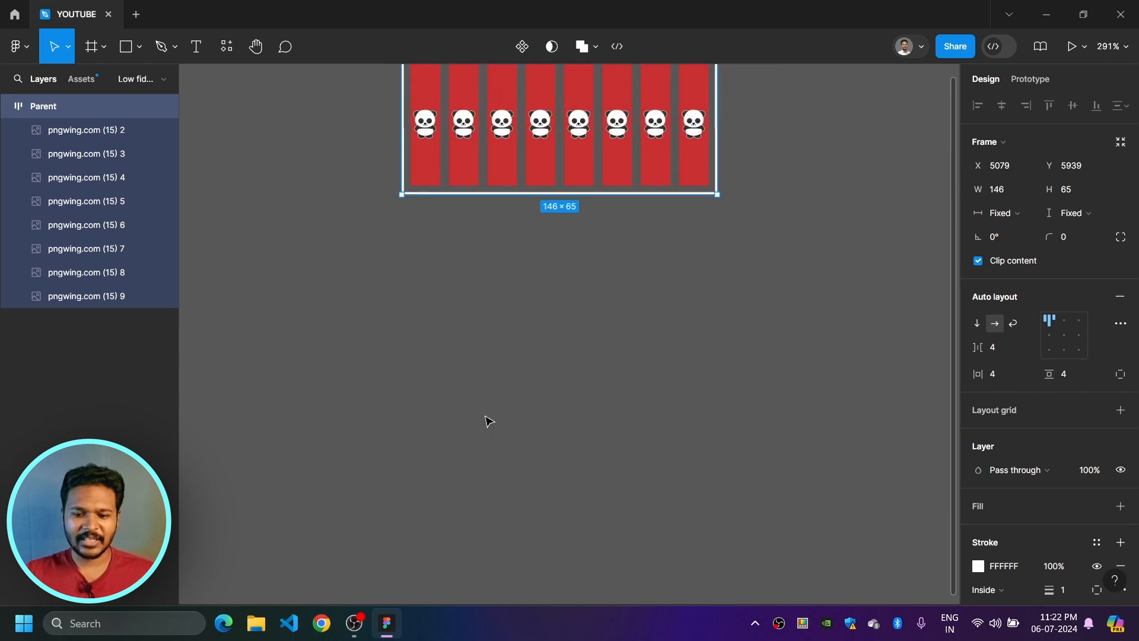
pyautogui.keyDown('ctrl'); pyautogui.scroll(2, 488, 420); pyautogui.keyUp('ctrl')
pyautogui.click(90, 46)
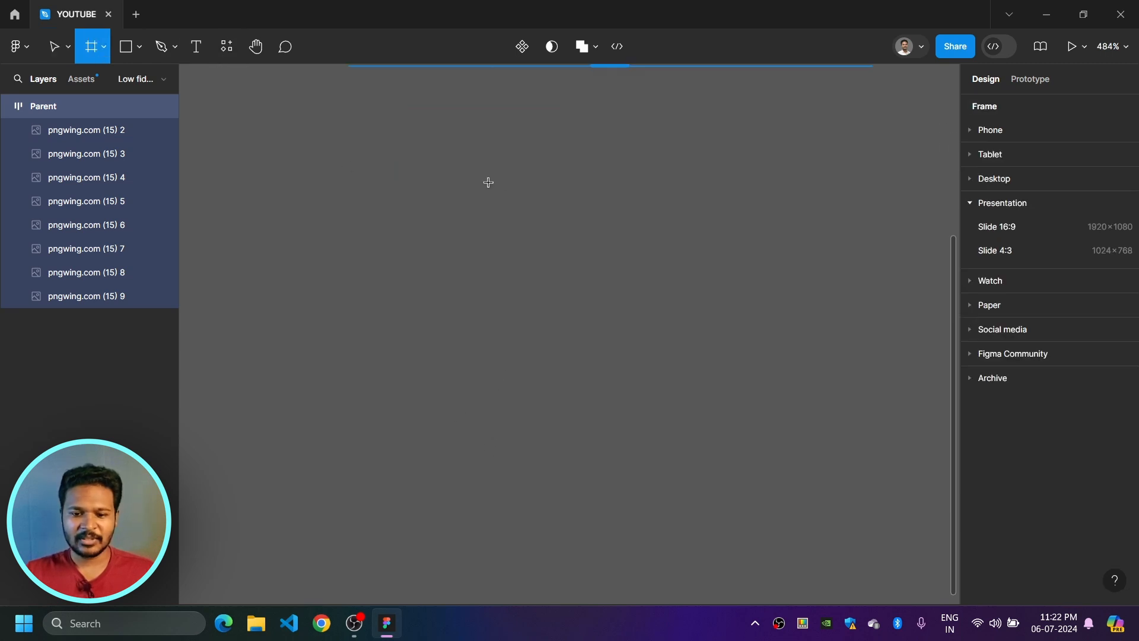
pyautogui.moveTo(361, 168); pyautogui.dragTo(796, 422)
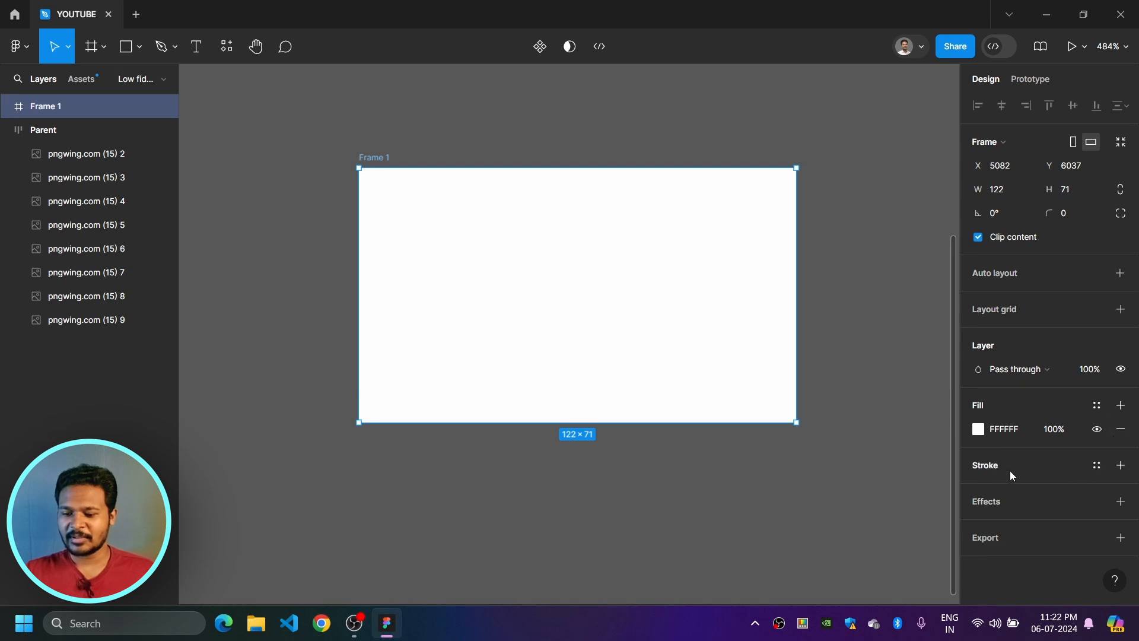
# Step: Give the new frame a white FFFFFF stroke and remove its fill
pyautogui.click(1120, 465)
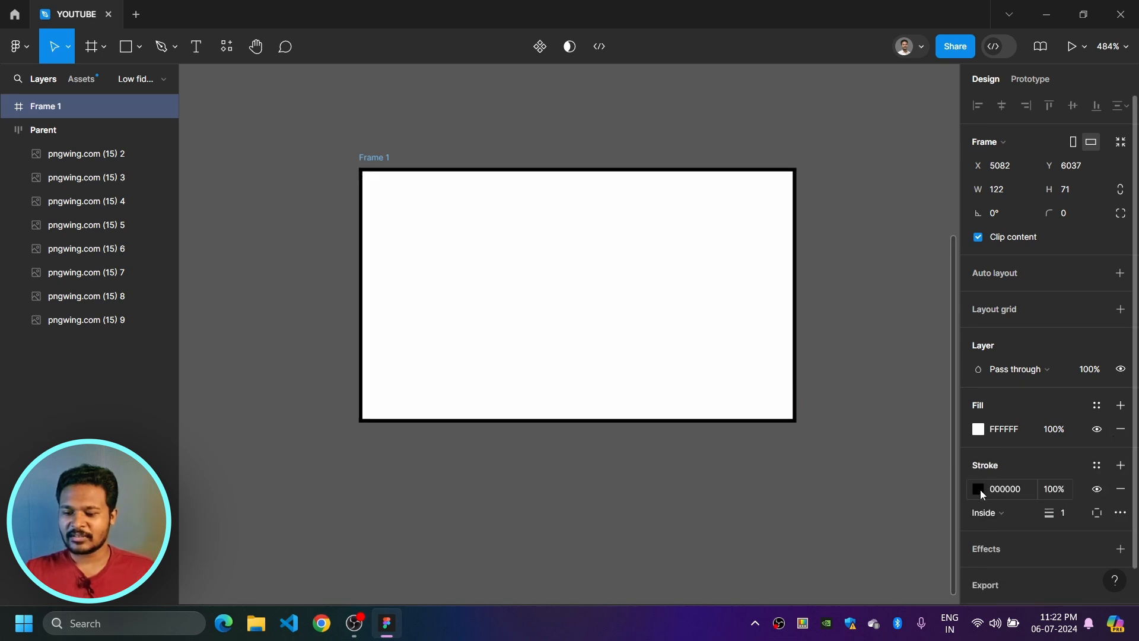
pyautogui.click(980, 489)
pyautogui.moveTo(783, 396); pyautogui.dragTo(585, 97)
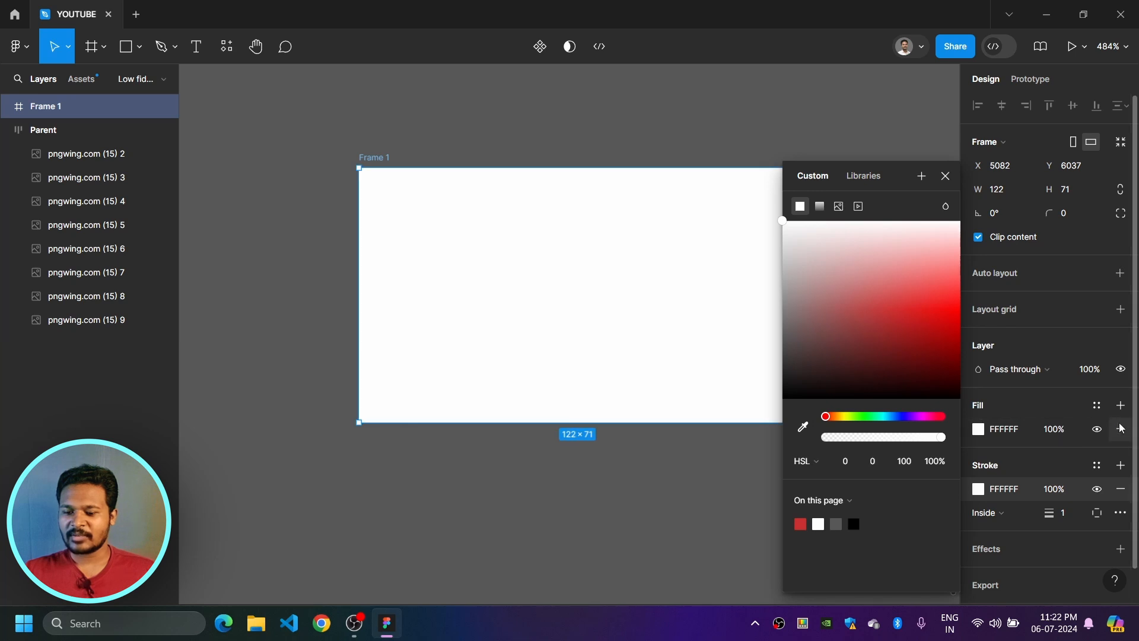
pyautogui.click(1118, 427)
# Step: Move the first panda image out of the Parent frame and into the new outlined frame
pyautogui.moveTo(550, 144); pyautogui.dragTo(614, 282)
pyautogui.click(577, 189)
pyautogui.click(417, 101)
pyautogui.moveTo(415, 102); pyautogui.dragTo(286, 410)
pyautogui.moveTo(318, 314); pyautogui.dragTo(389, 255)
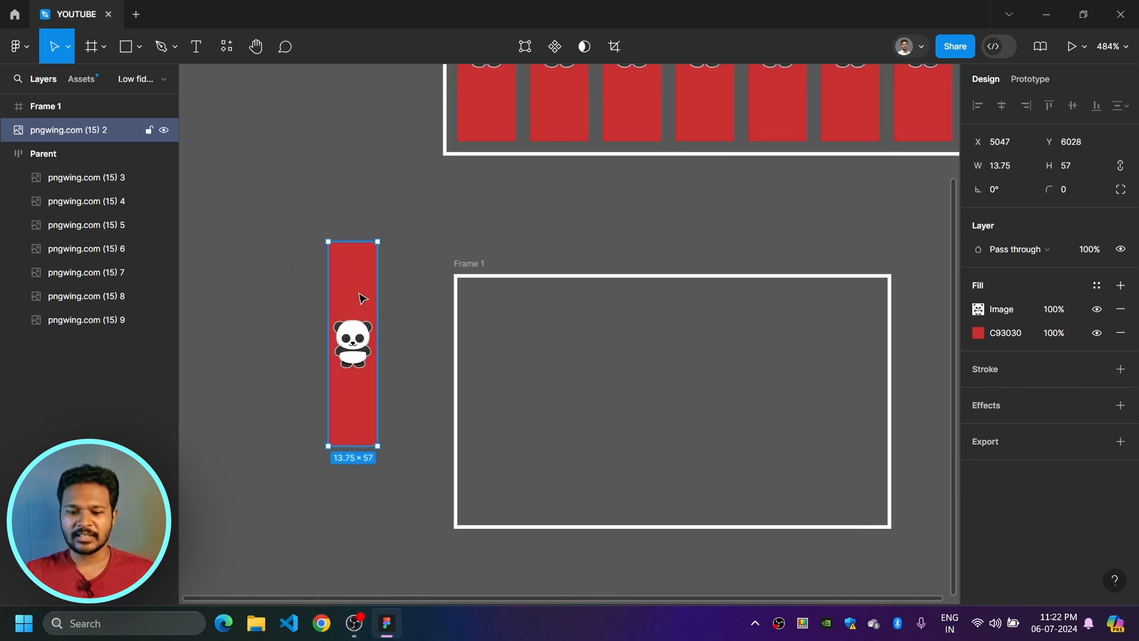
pyautogui.moveTo(468, 270); pyautogui.dragTo(438, 191)
pyautogui.click(434, 187)
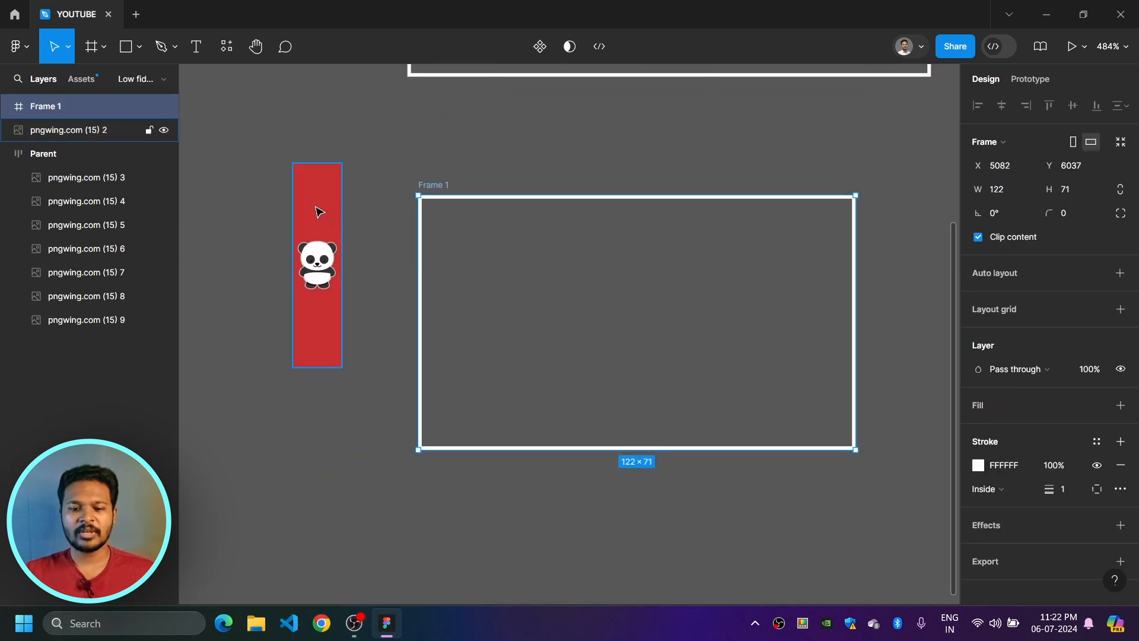
pyautogui.moveTo(321, 219); pyautogui.dragTo(557, 220)
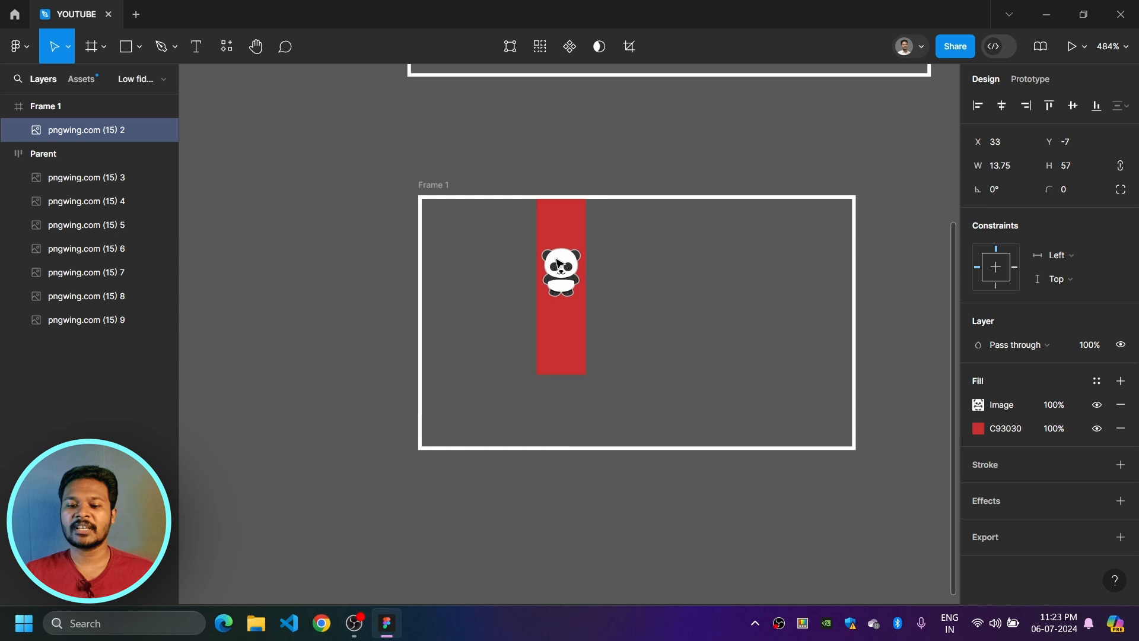
# Step: Duplicate the panda image four times, scattering the copies at different heights inside the new frame
pyautogui.keyDown('alt'); pyautogui.moveTo(557, 270); pyautogui.dragTo(583, 371); pyautogui.keyUp('alt')
pyautogui.keyDown('alt'); pyautogui.moveTo(513, 388); pyautogui.dragTo(628, 380); pyautogui.keyUp('alt')
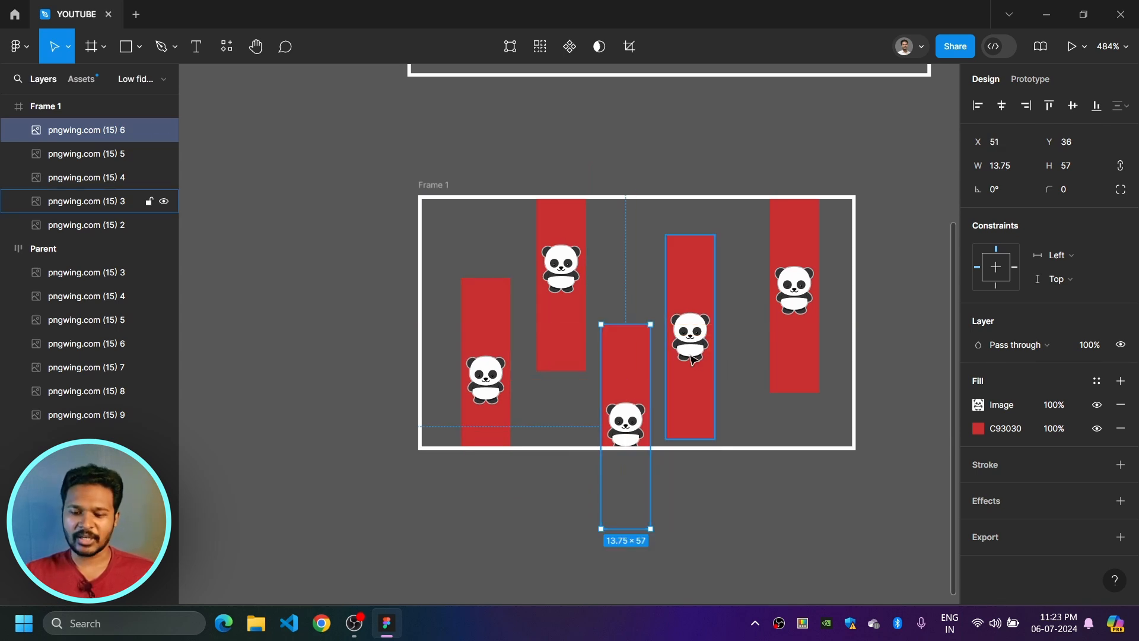
pyautogui.click(823, 556)
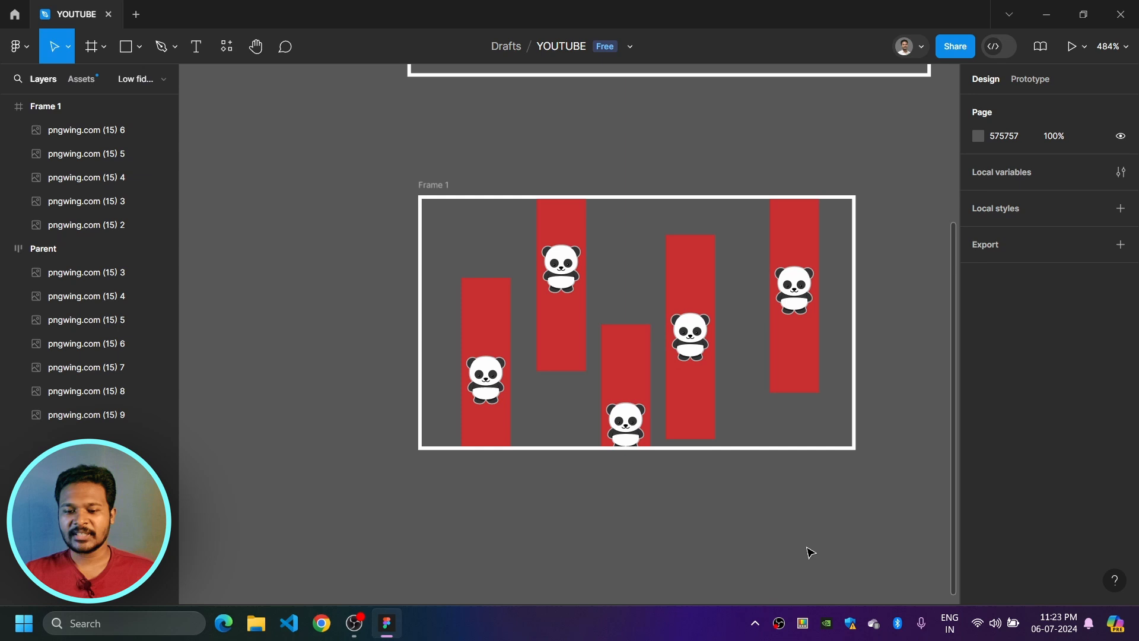
# Step: Rename the new frame as Amma and add auto layout to it
pyautogui.moveTo(808, 548); pyautogui.dragTo(755, 546)
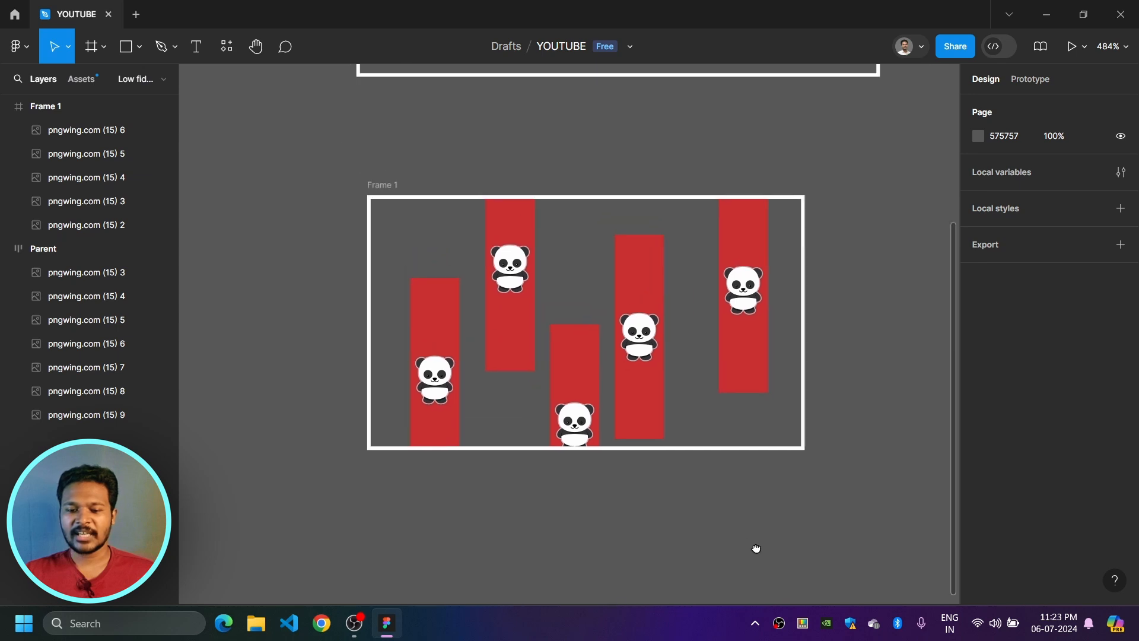
pyautogui.click(382, 185)
pyautogui.doubleClick(384, 186)
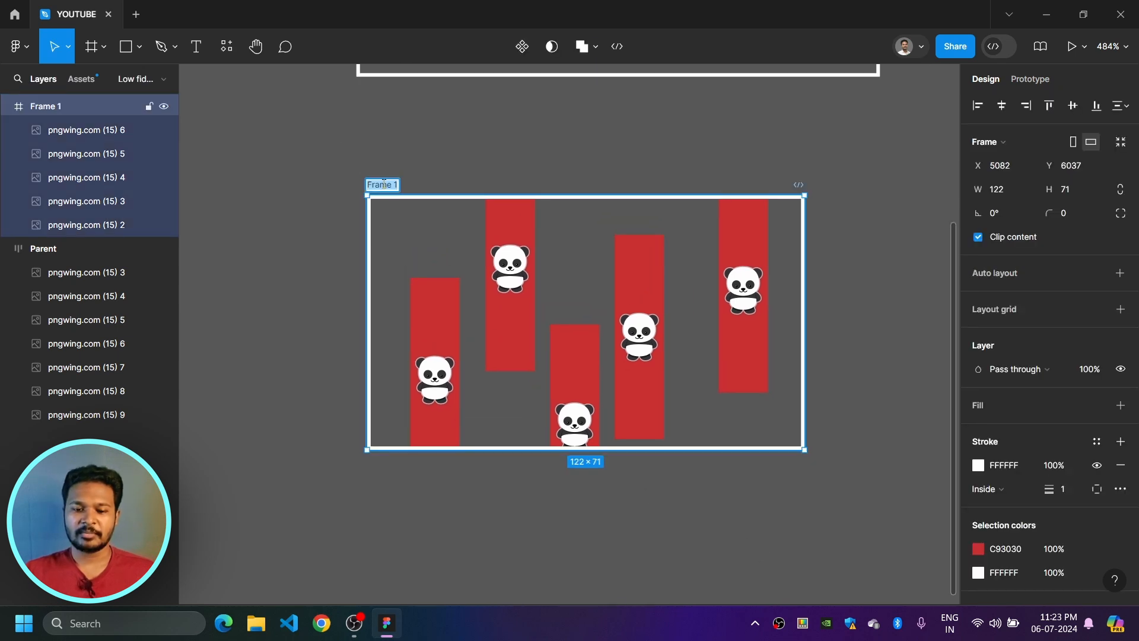
pyautogui.write('Pa')
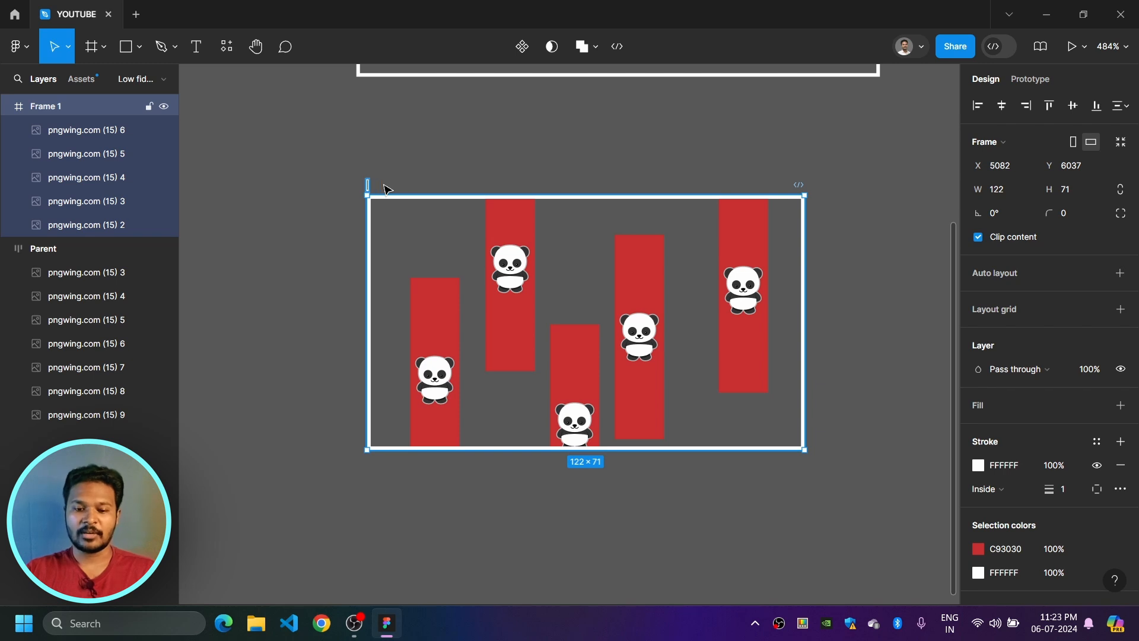
pyautogui.write('Amma')
pyautogui.press('Return')
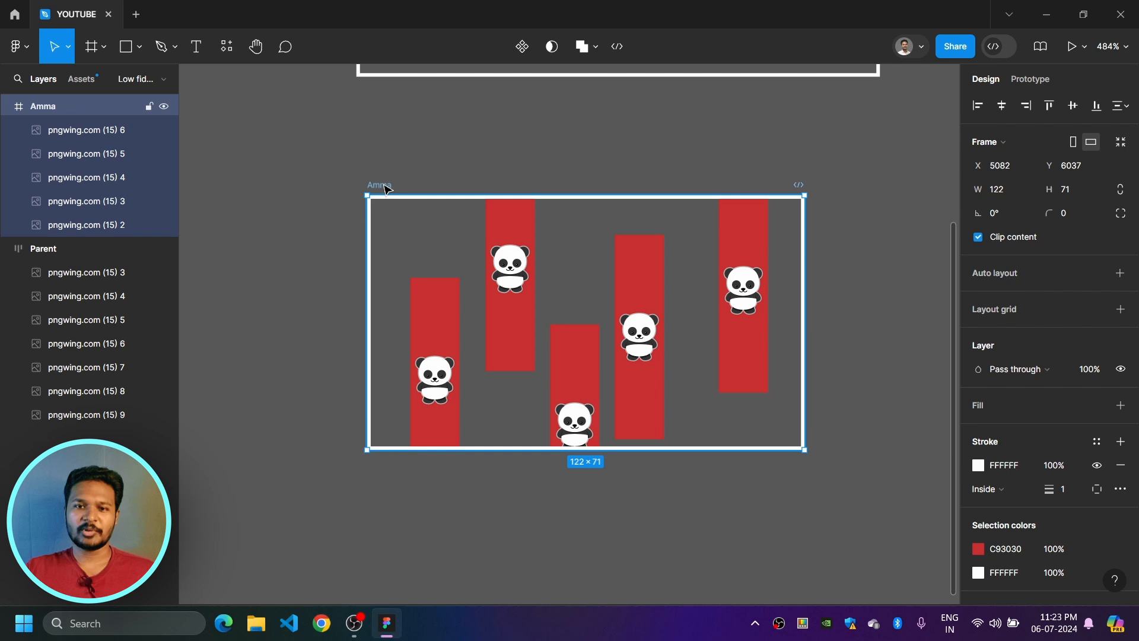
pyautogui.click(1120, 273)
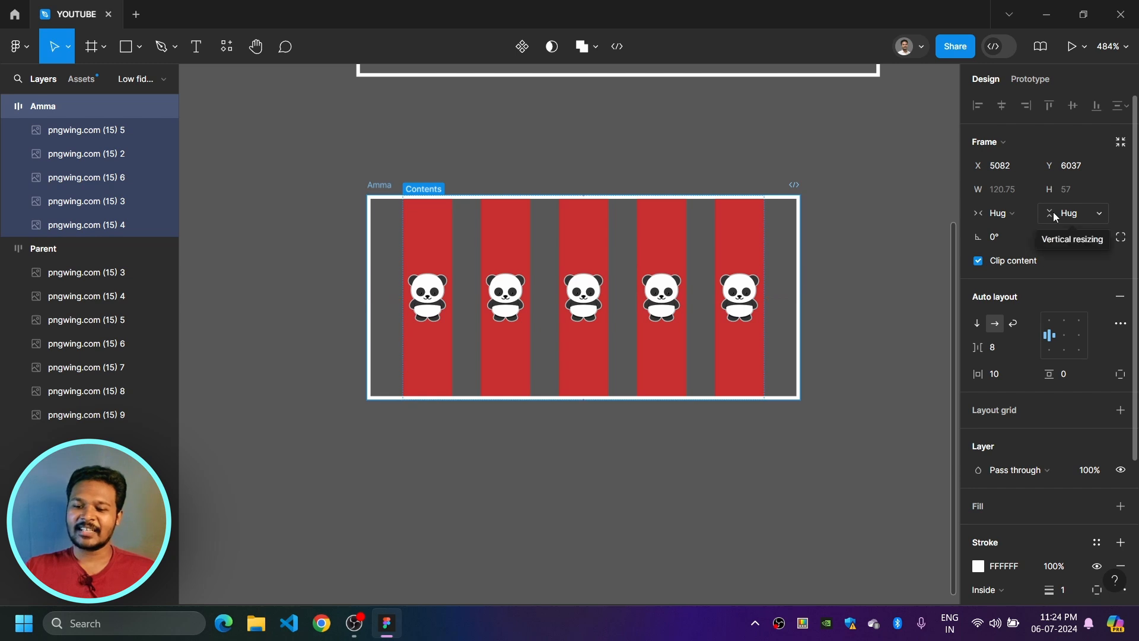
# Step: Set all five panda images in the Amma frame to Fill container in width and height
pyautogui.click(429, 248)
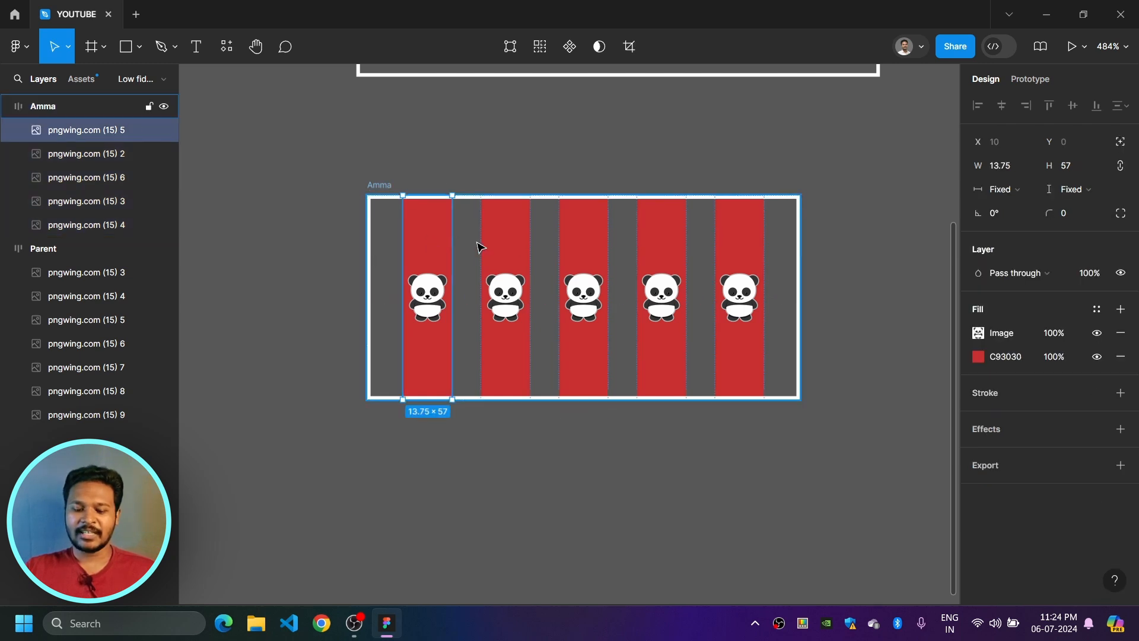
pyautogui.hotkey('ctrl', 'a')
pyautogui.click(1008, 188)
pyautogui.click(1015, 204)
pyautogui.click(1075, 189)
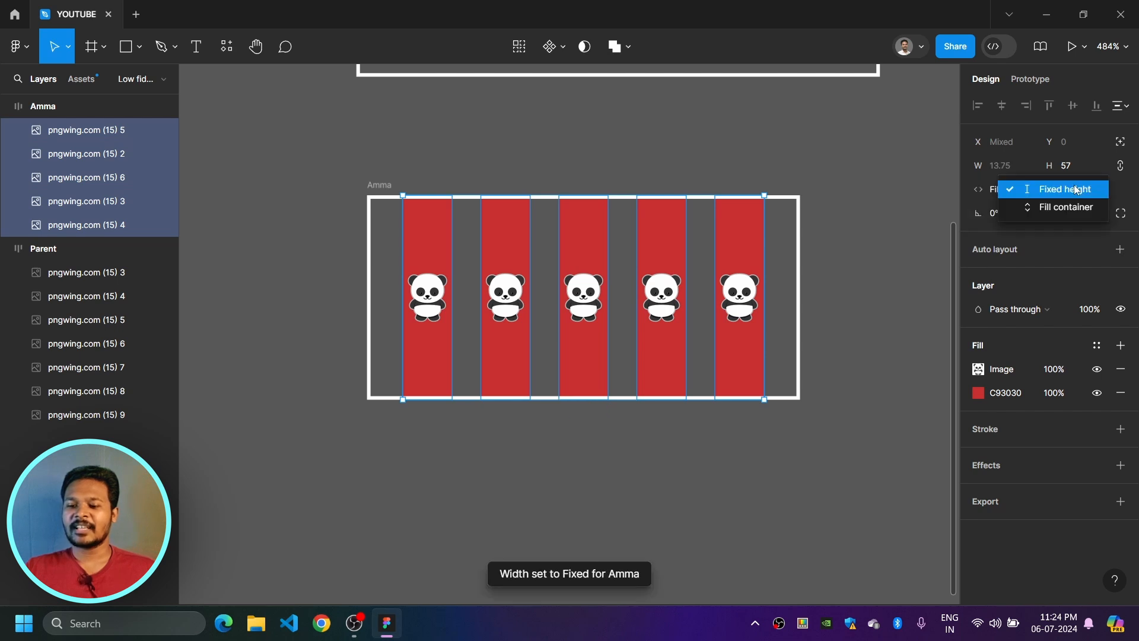
pyautogui.click(1065, 206)
pyautogui.click(749, 147)
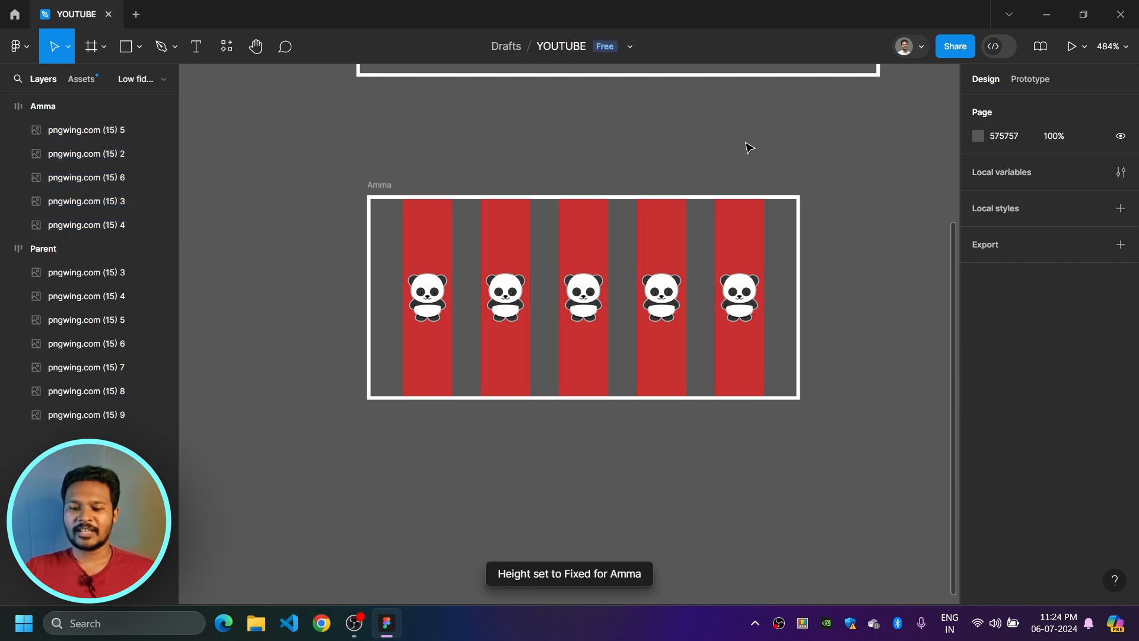
# Step: Switch the Amma frame's auto layout direction to vertical
pyautogui.scroll(2, 749, 147)
pyautogui.click(352, 246)
pyautogui.scroll(-1, 472, 160)
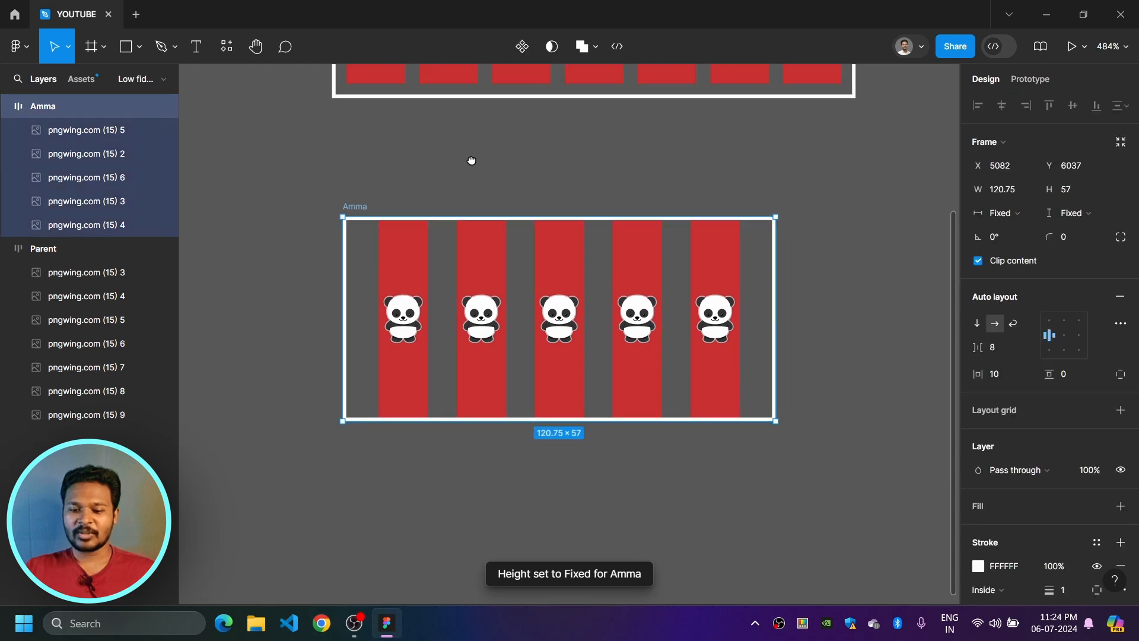
pyautogui.moveTo(471, 160); pyautogui.dragTo(451, 112)
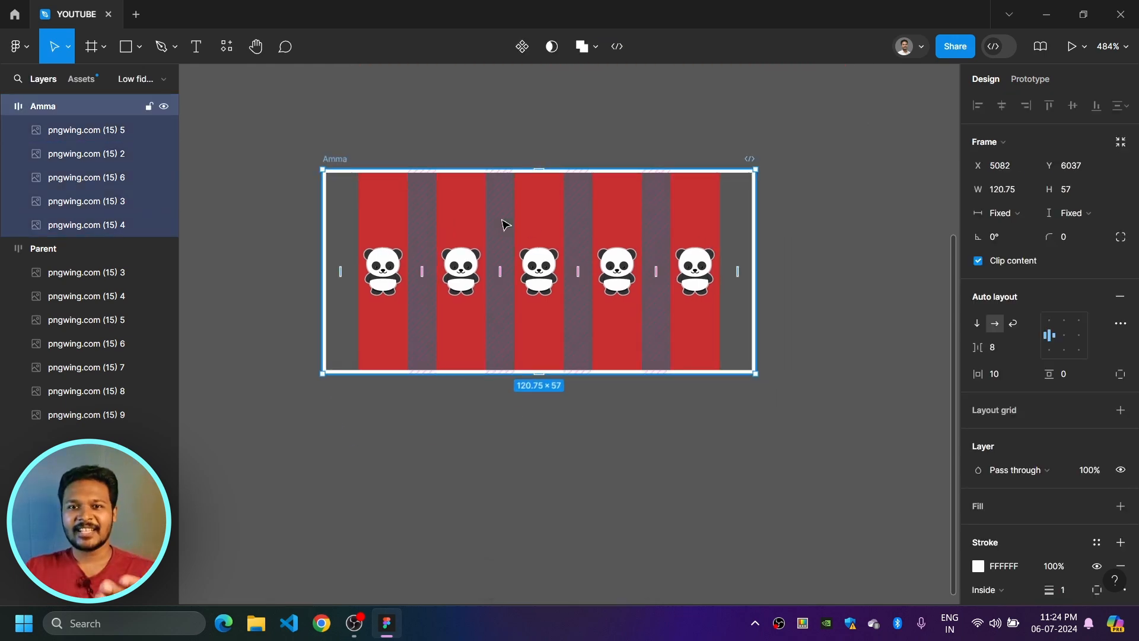
pyautogui.scroll(-1, 1037, 334)
pyautogui.scroll(1, 1023, 351)
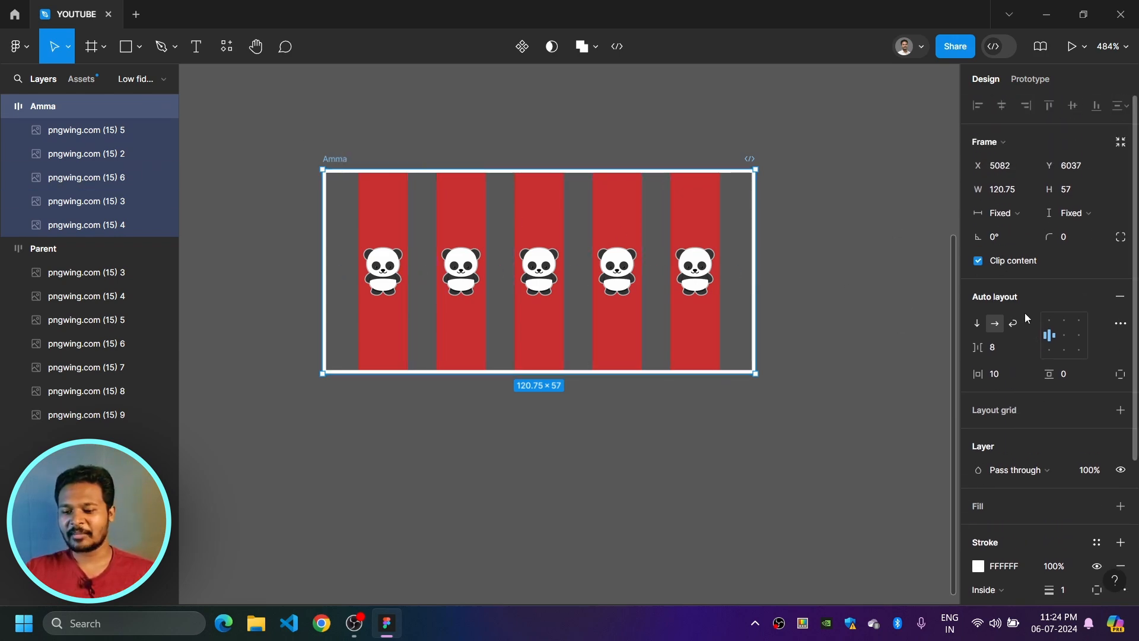
pyautogui.scroll(-1, 1022, 313)
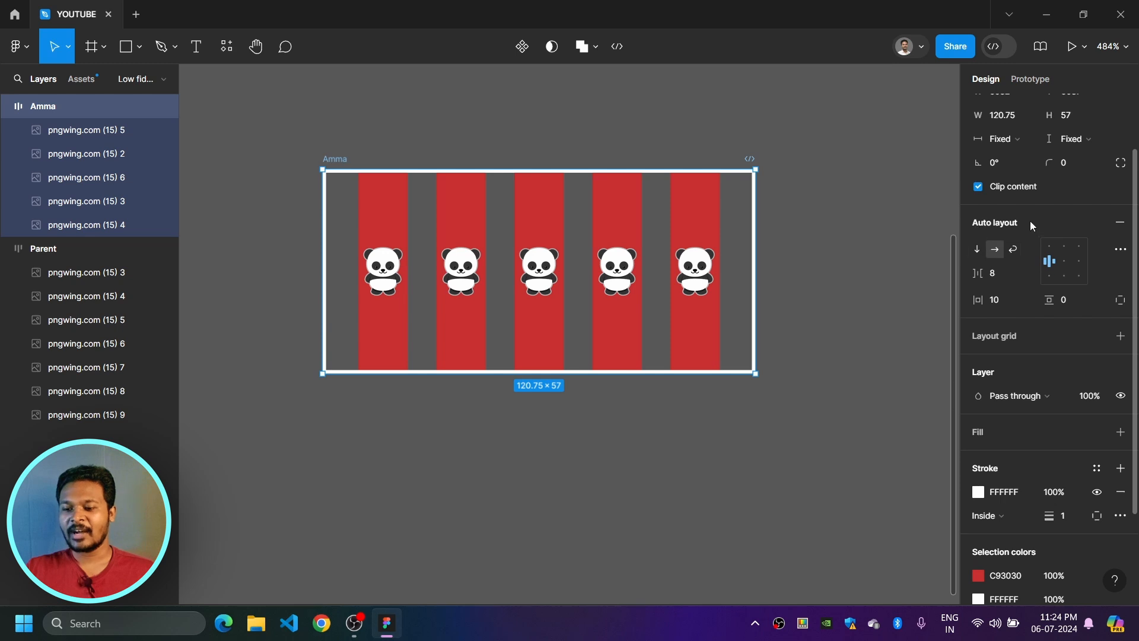
pyautogui.click(976, 250)
pyautogui.scroll(-5, 504, 224)
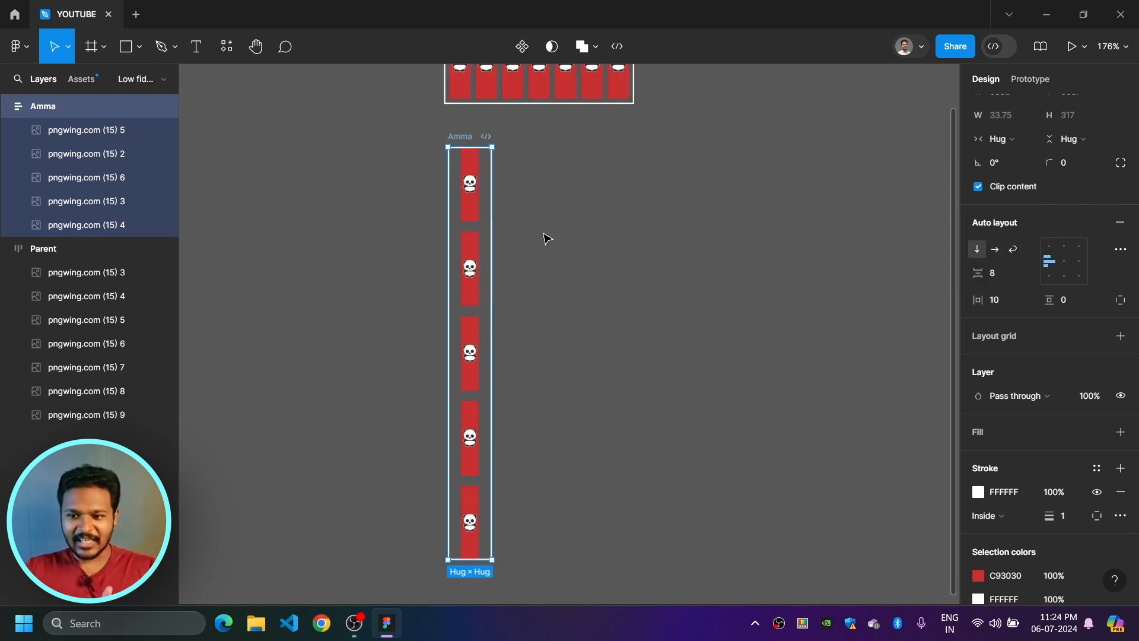
# Step: Return the Amma frame's auto layout to horizontal and change it to Wrap
pyautogui.click(996, 250)
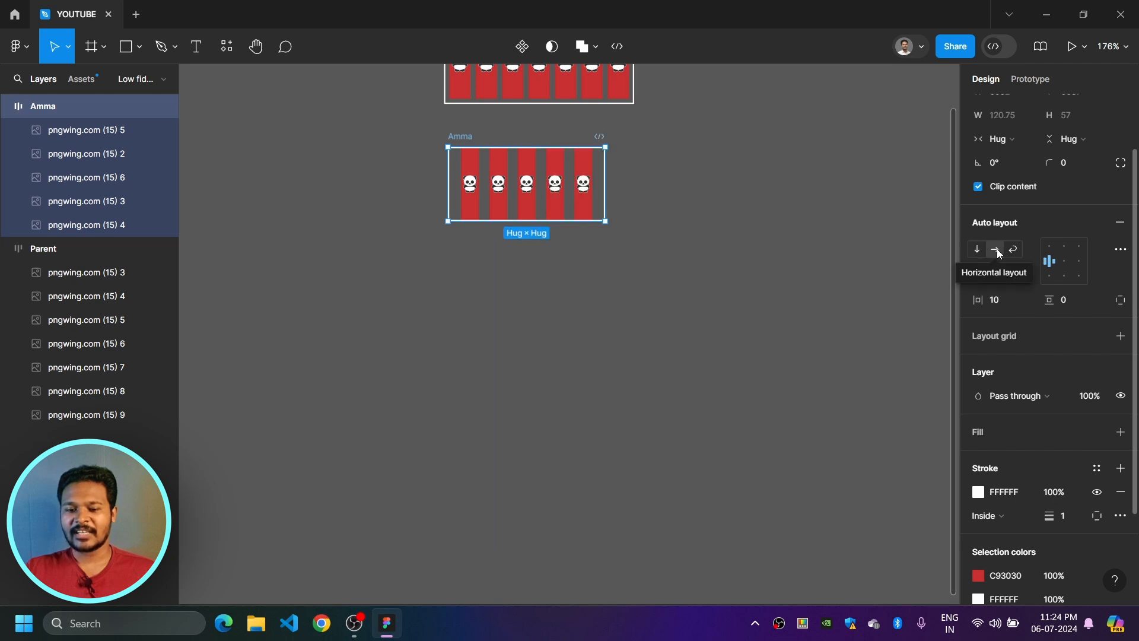
pyautogui.scroll(5, 610, 295)
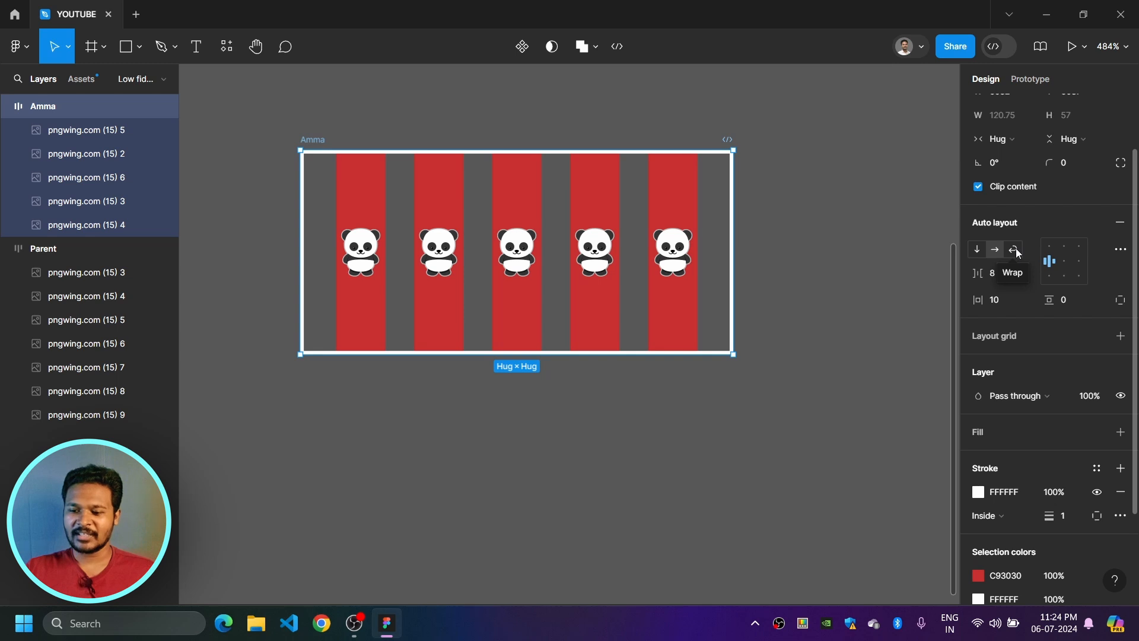
pyautogui.click(1015, 249)
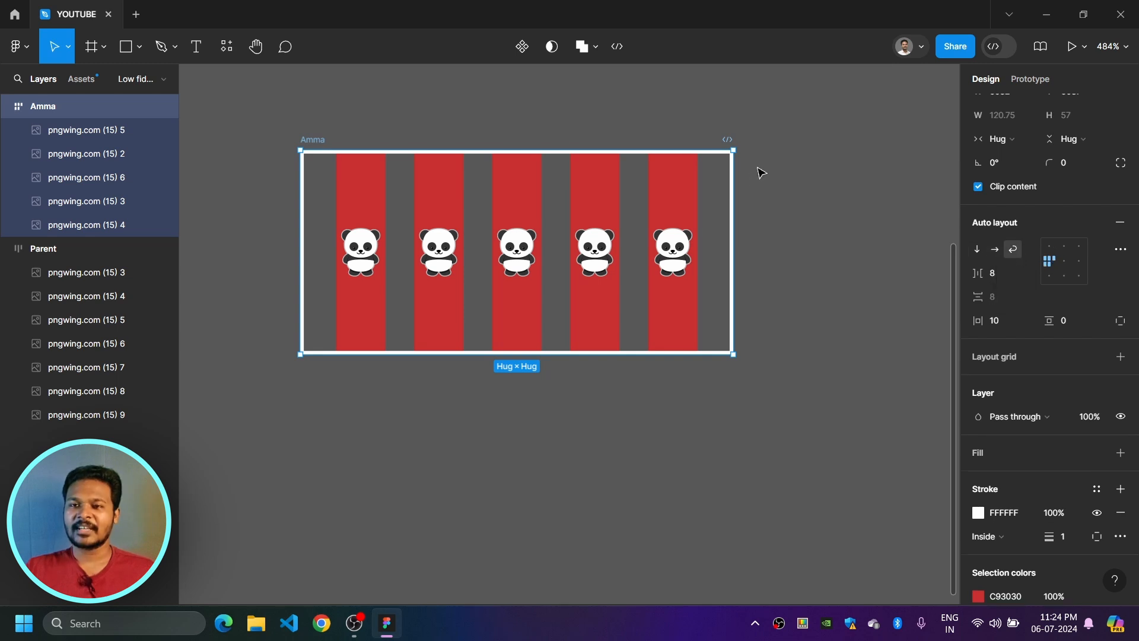
pyautogui.click(780, 156)
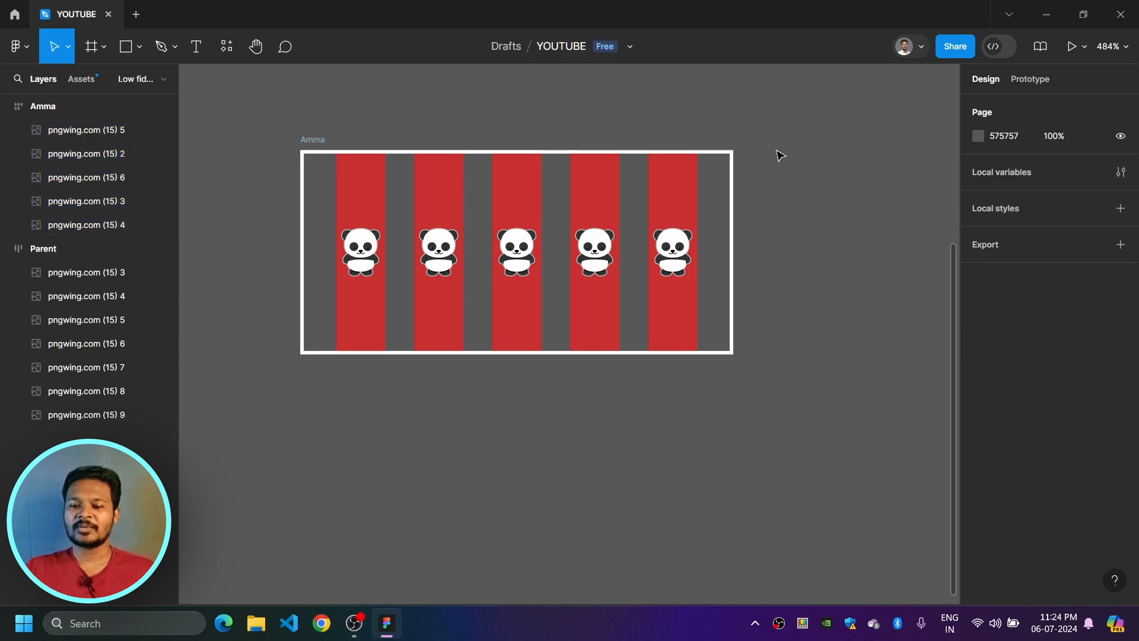
# Step: Duplicate the last panda image in the Amma frame four times to make a row of nine
pyautogui.click(295, 141)
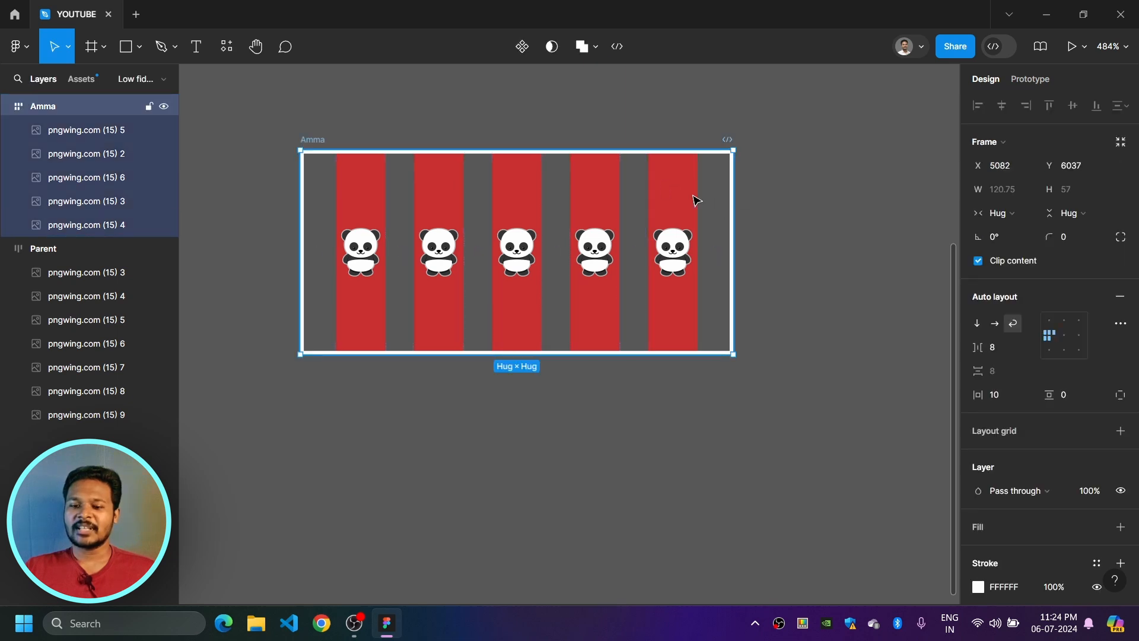
pyautogui.scroll(-2, 668, 215)
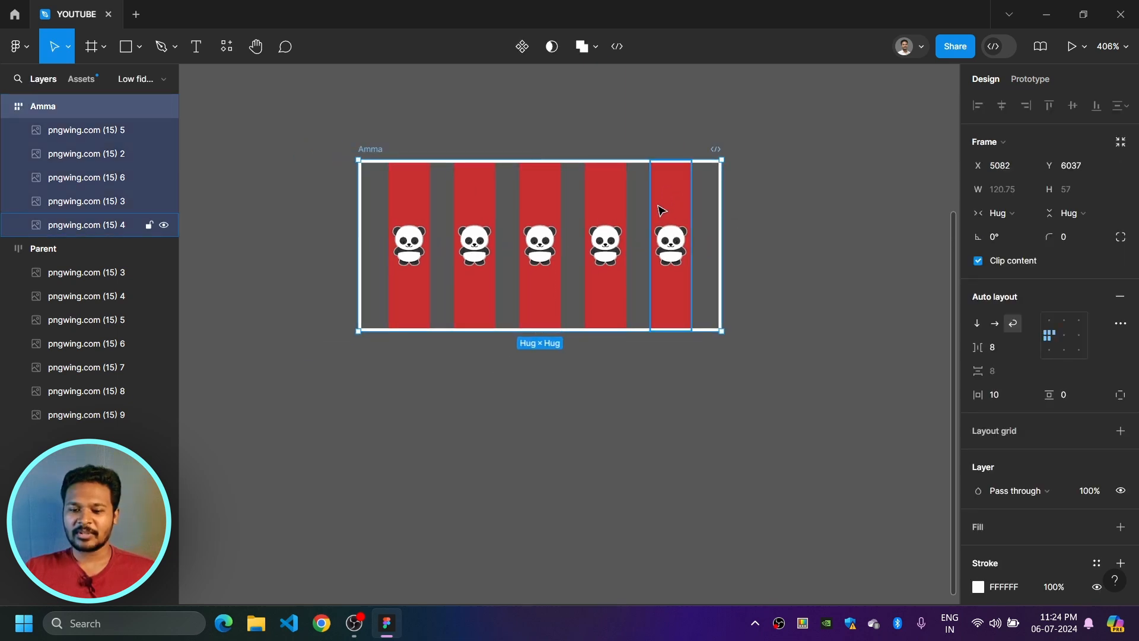
pyautogui.click(662, 210)
pyautogui.hotkey('ctrl', 'd')
pyautogui.hotkey('ctrl', 'd')
pyautogui.hotkey('ctrl', 'd')
pyautogui.hotkey('ctrl', 'd')
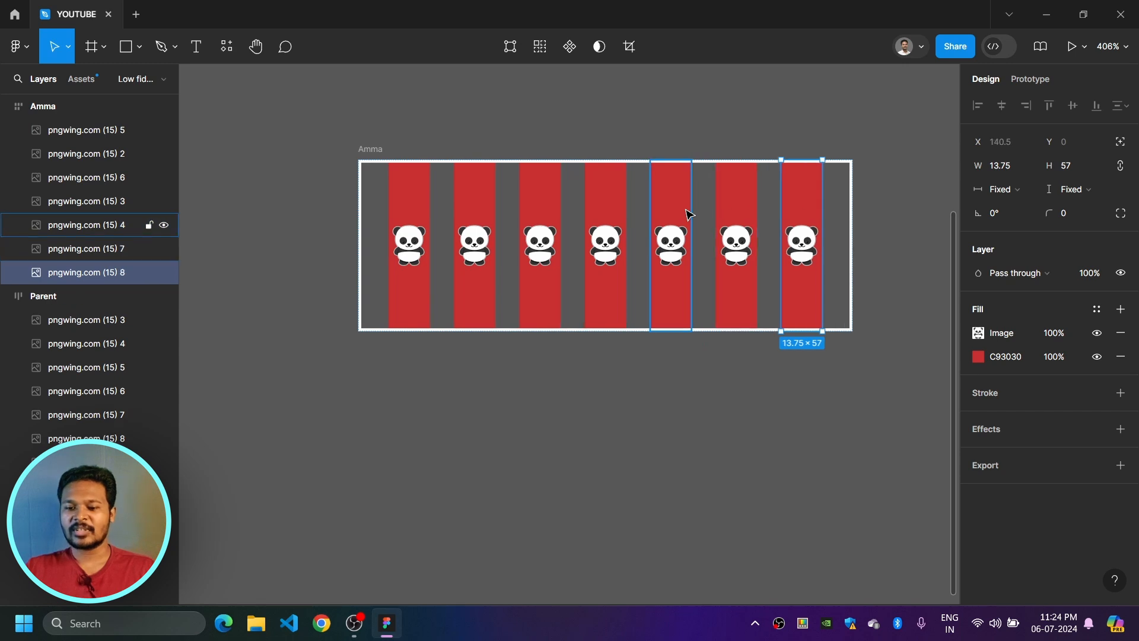
pyautogui.scroll(-2, 534, 406)
pyautogui.click(617, 447)
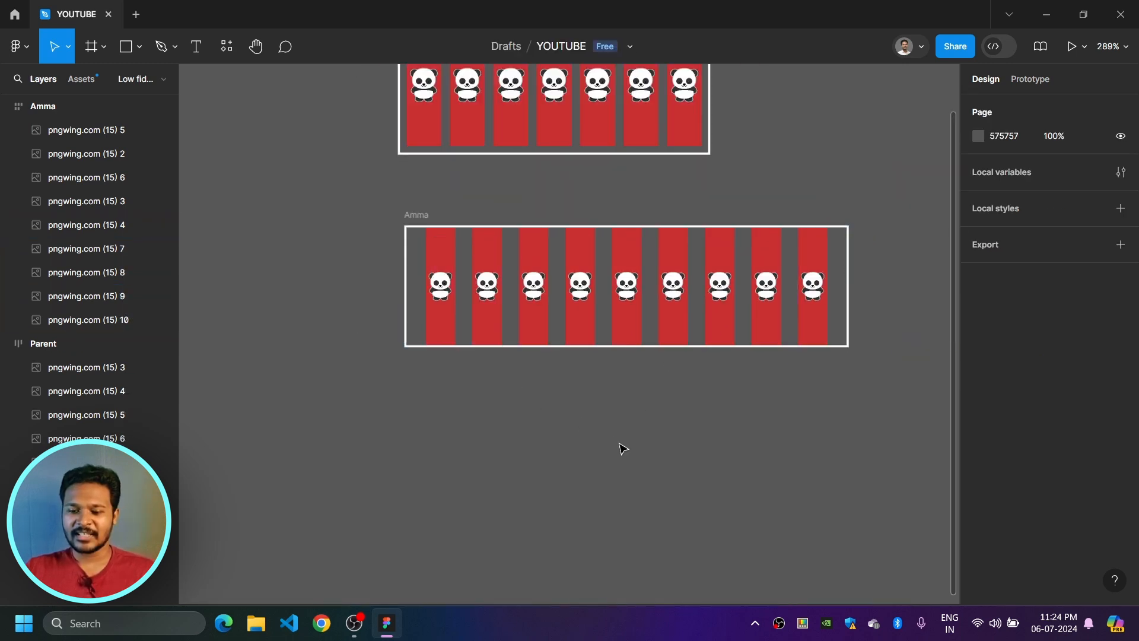
# Step: Widen the wrapping Amma frame to 237, and narrow it to 124 so its pandas wrap onto two rows
pyautogui.scroll(1, 659, 475)
pyautogui.scroll(2, 668, 399)
pyautogui.moveTo(674, 432); pyautogui.dragTo(694, 381)
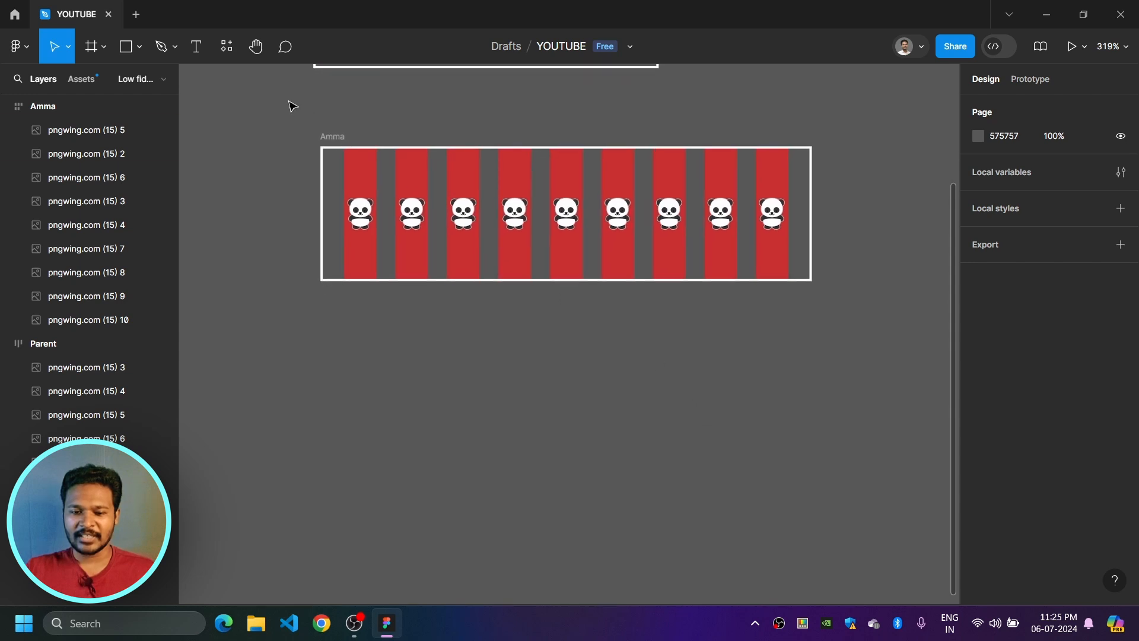
pyautogui.click(340, 140)
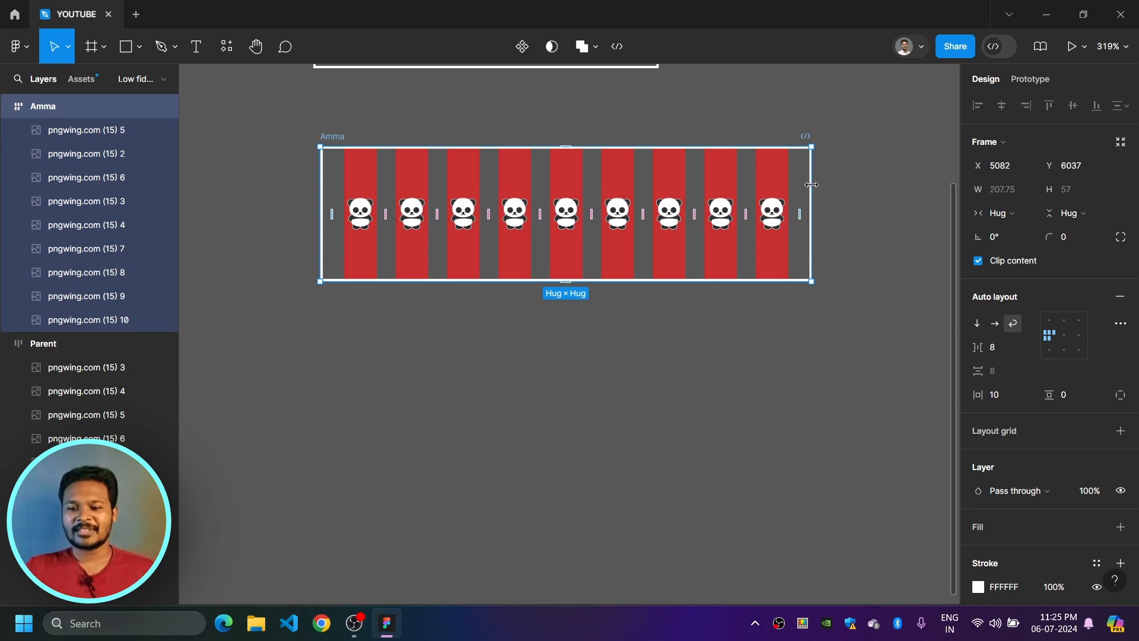
pyautogui.moveTo(811, 184); pyautogui.dragTo(882, 247)
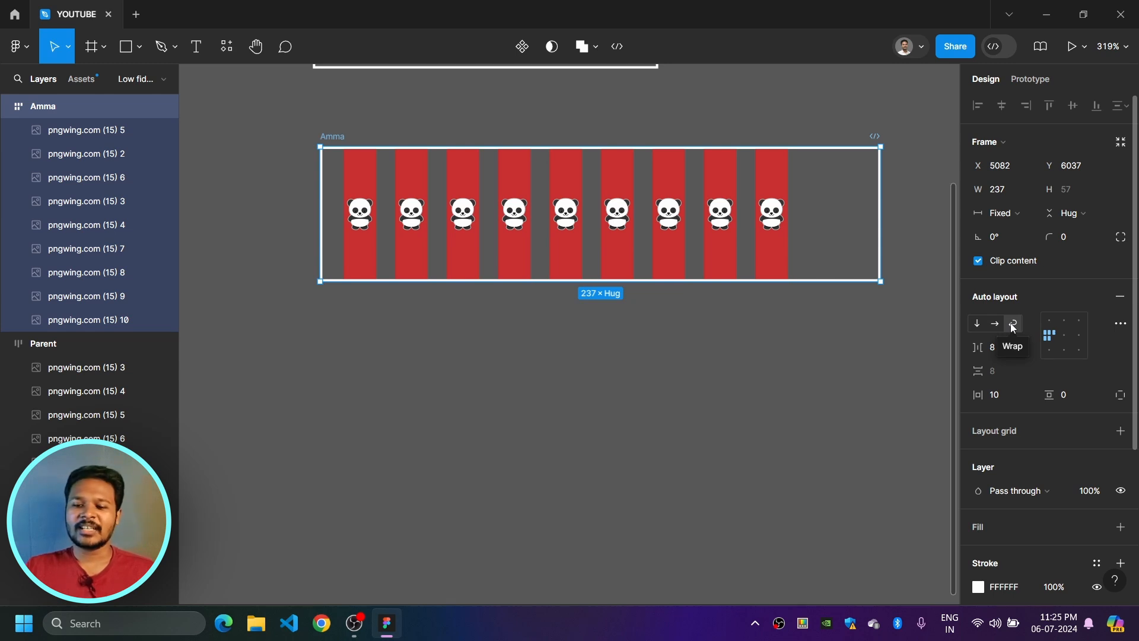
pyautogui.moveTo(880, 195); pyautogui.dragTo(613, 208)
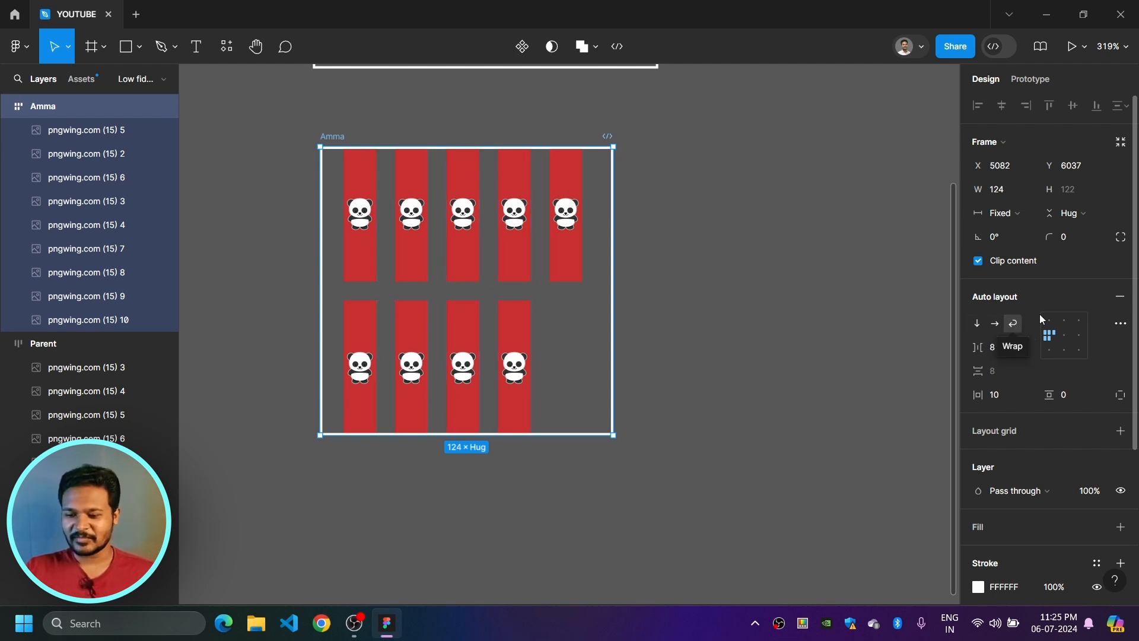
# Step: Change the Amma frame's auto layout to vertical and back to horizontal, and set its width to Hug contents
pyautogui.click(979, 323)
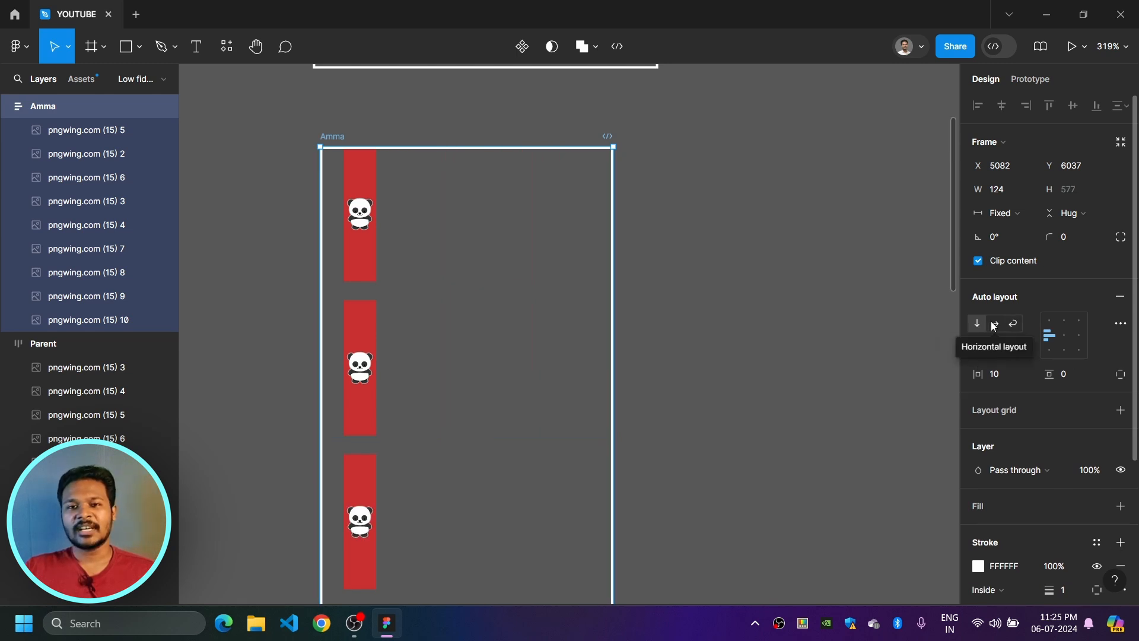
pyautogui.click(994, 324)
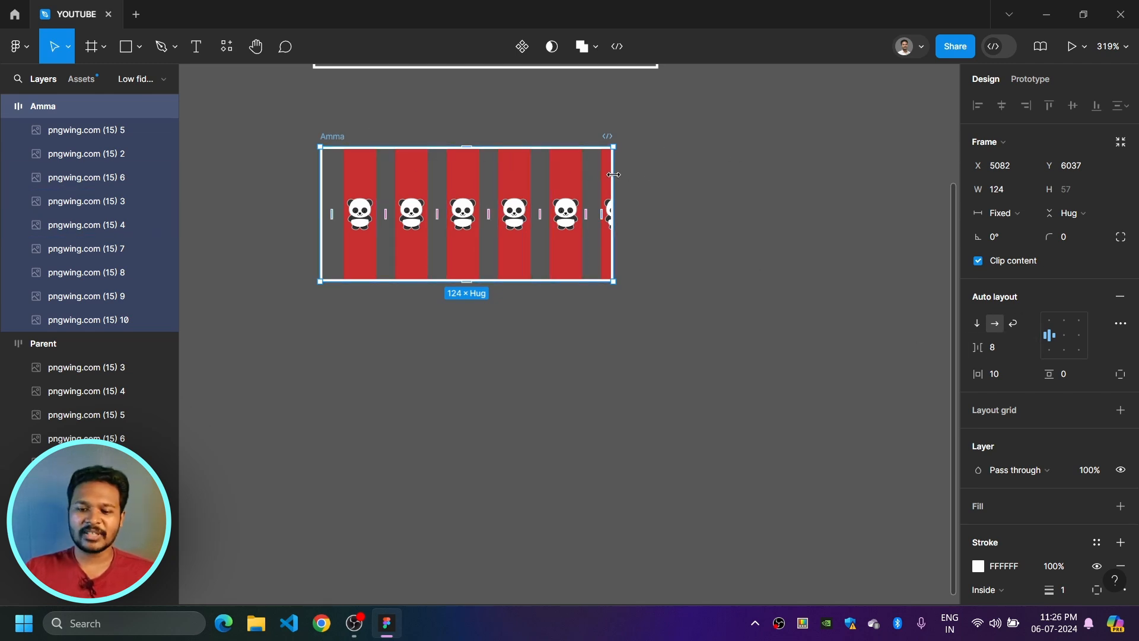
pyautogui.click(1023, 214)
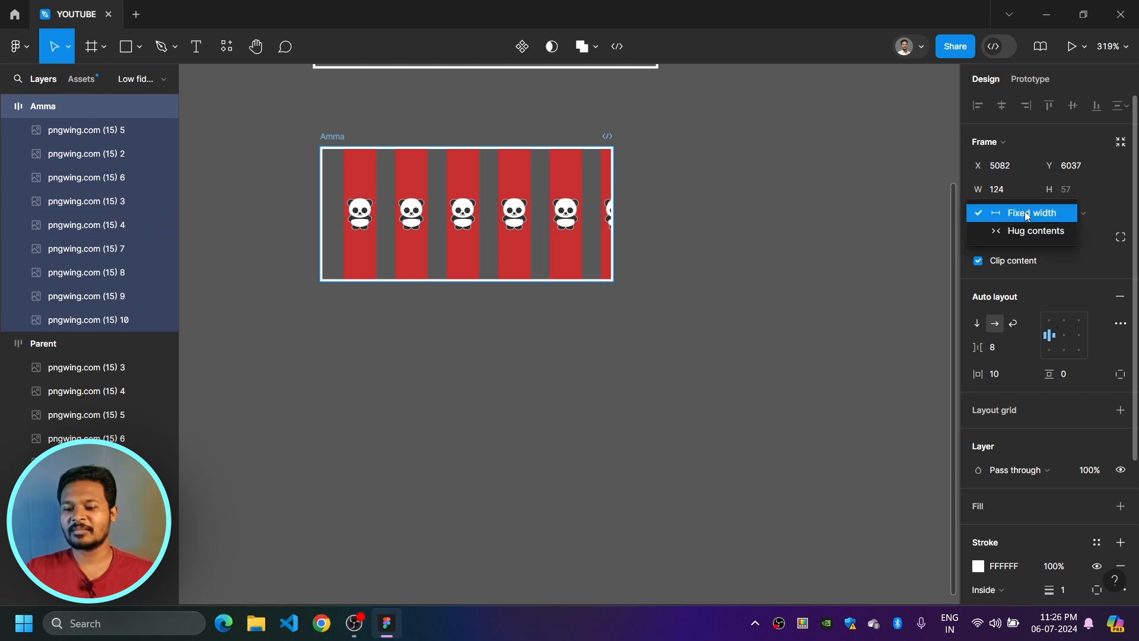
pyautogui.click(1032, 231)
pyautogui.click(433, 140)
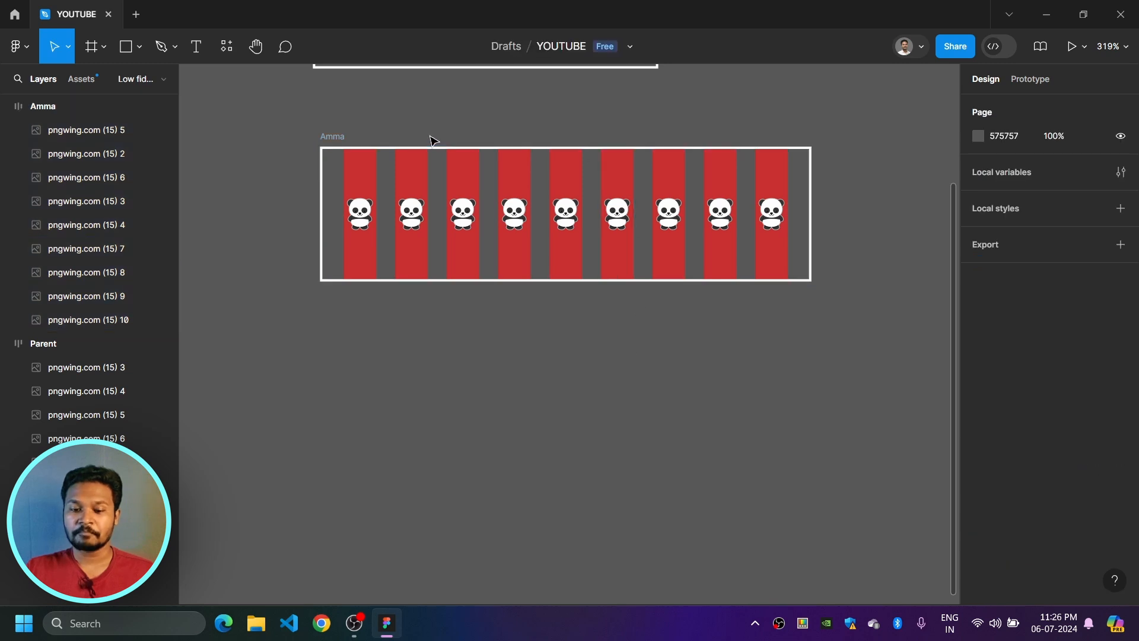
# Step: Set the Amma frame's horizontal gap between items to 4
pyautogui.scroll(5, 433, 155)
pyautogui.scroll(-2, 706, 443)
pyautogui.scroll(1, 224, 216)
pyautogui.click(256, 260)
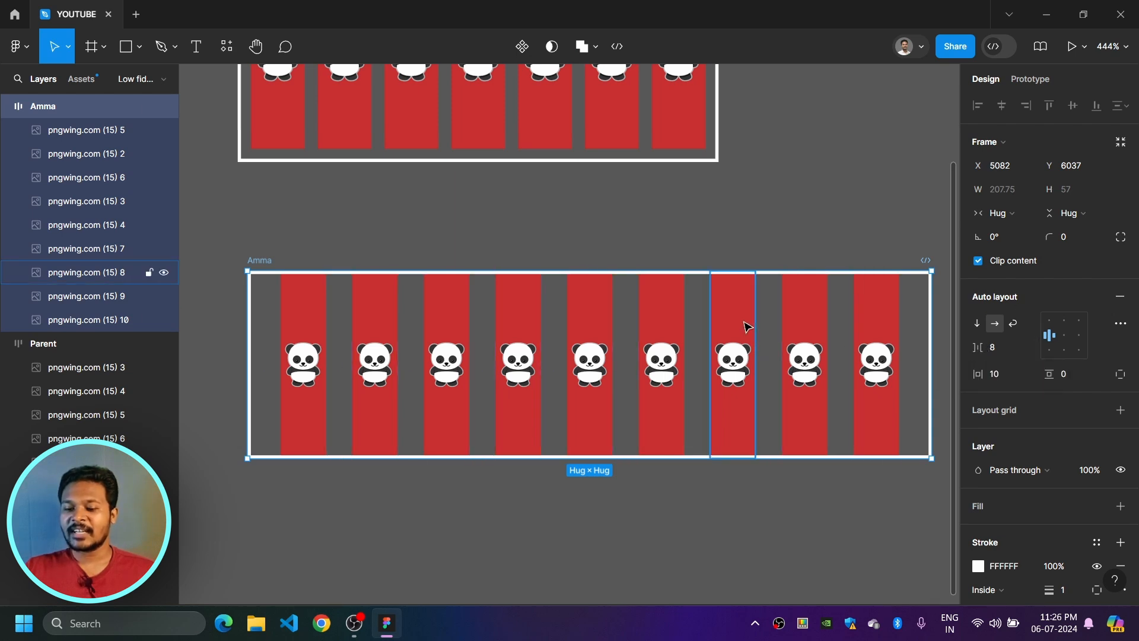
pyautogui.scroll(-1, 745, 326)
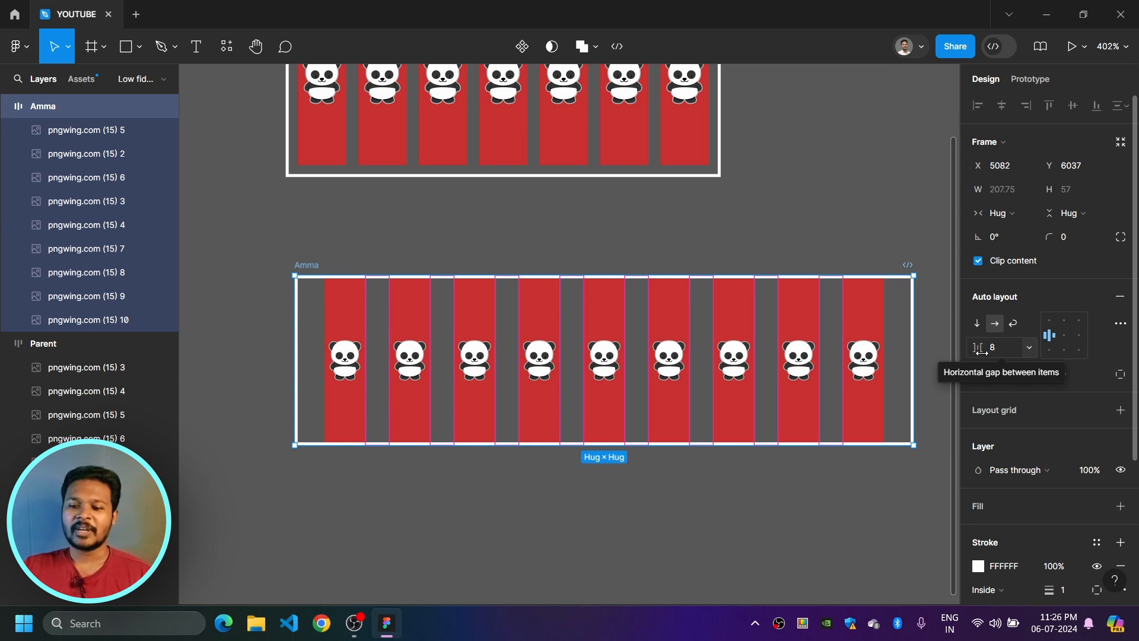
pyautogui.click(979, 351)
pyautogui.moveTo(979, 350); pyautogui.dragTo(976, 352)
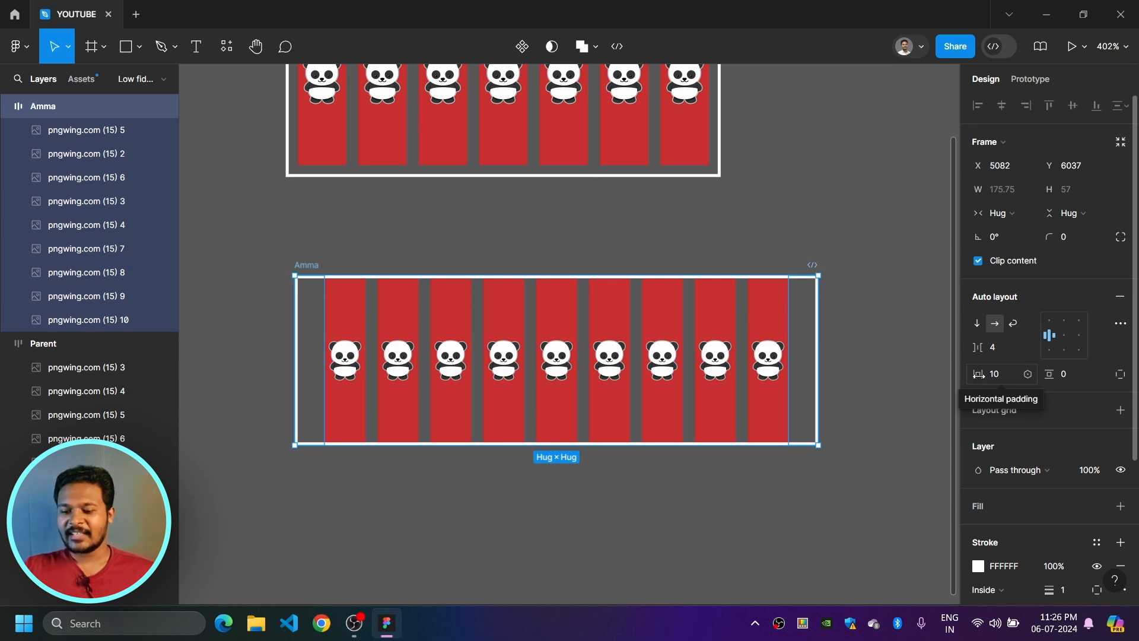
# Step: Set the Amma frame's horizontal padding to 29 and its vertical padding to 24
pyautogui.scroll(-3, 729, 457)
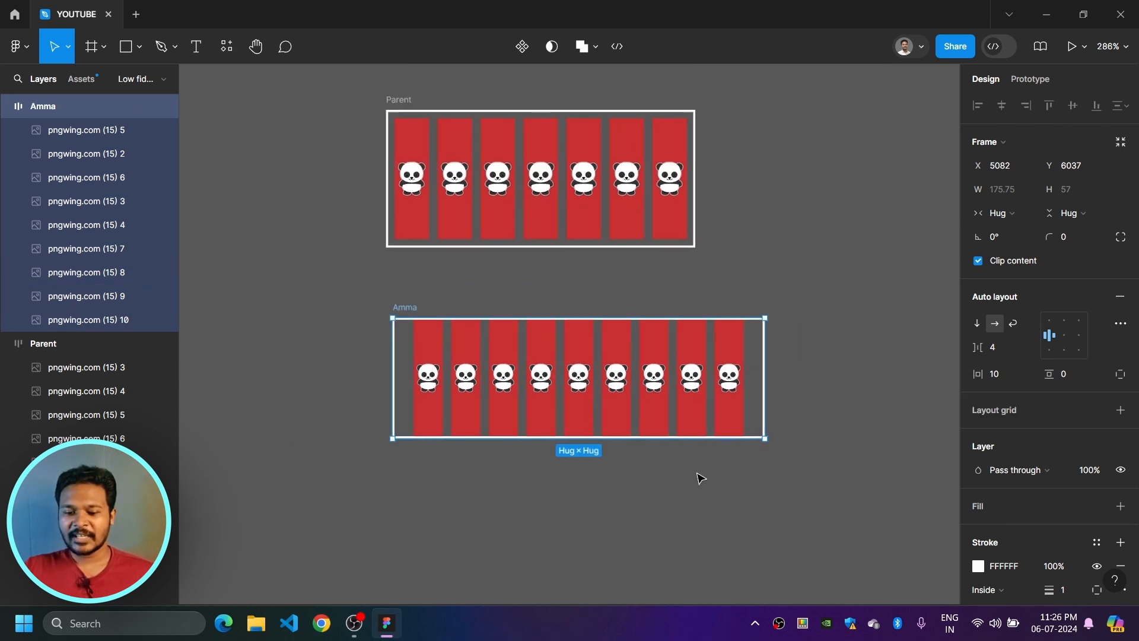
pyautogui.scroll(5, 700, 476)
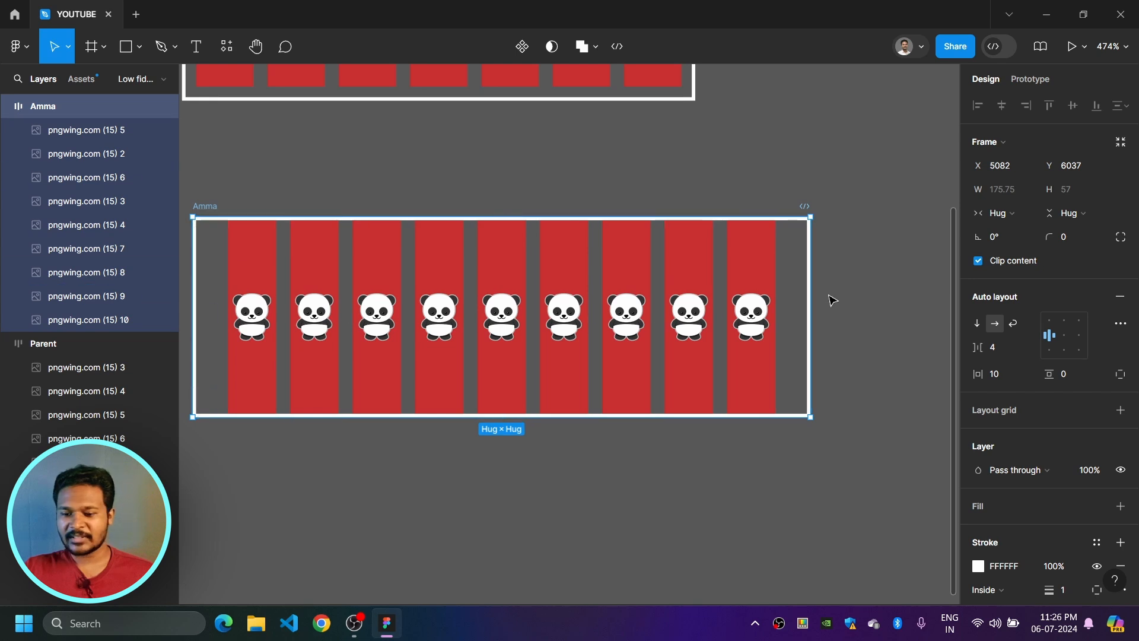
pyautogui.scroll(-2, 796, 300)
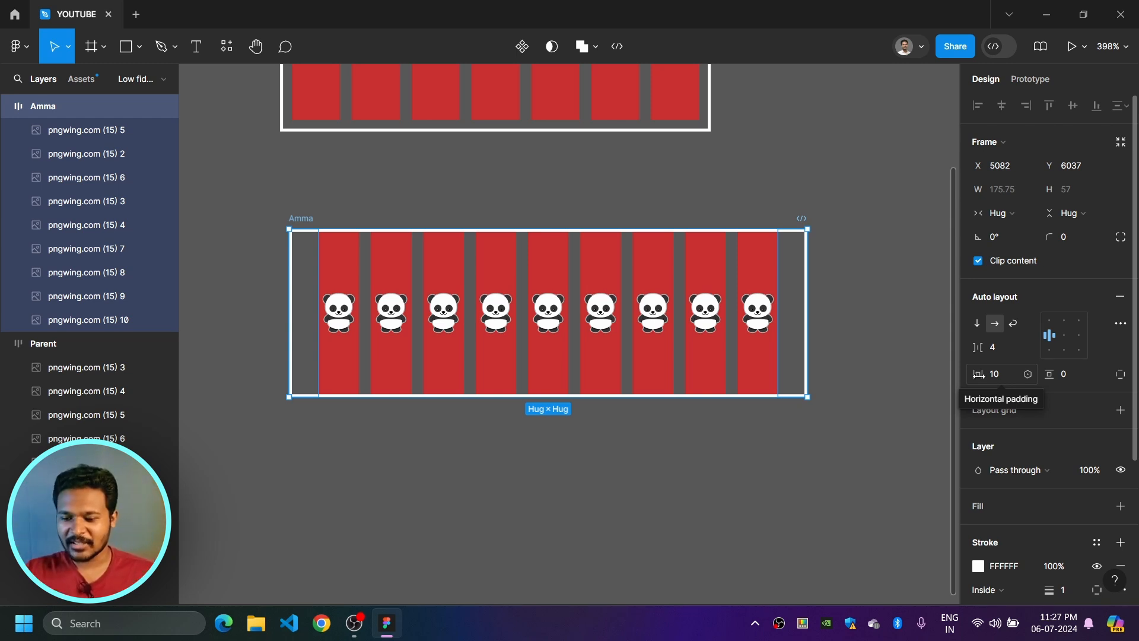
pyautogui.moveTo(977, 374)
pyautogui.mouseDown()
pyautogui.moveTo(956, 375)
pyautogui.moveTo(1021, 373)
pyautogui.moveTo(979, 385)
pyautogui.mouseUp()
pyautogui.scroll(-2, 678, 418)
pyautogui.hscroll(2, 734, 470)
pyautogui.scroll(1, 734, 470)
pyautogui.moveTo(1048, 374); pyautogui.dragTo(1082, 374)
pyautogui.click(888, 274)
# Step: Add a white FFFFFF fill at 100% to the Amma frame
pyautogui.click(501, 348)
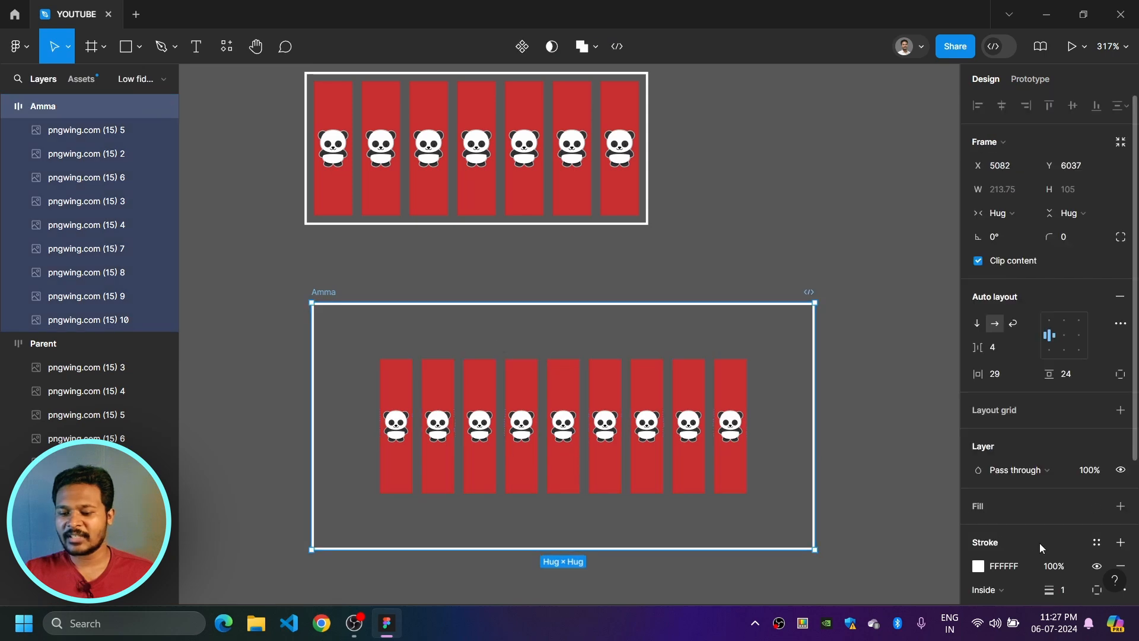
pyautogui.click(1121, 509)
pyautogui.scroll(-2, 478, 274)
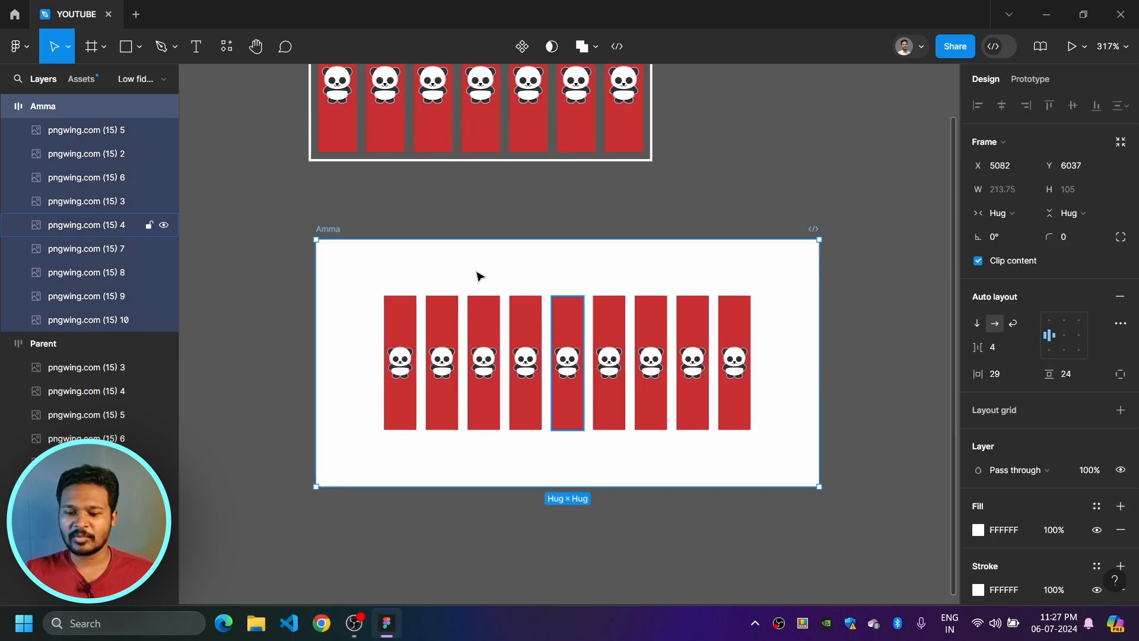
# Step: Delete the Parent frame together with its seven panda images
pyautogui.scroll(3, 682, 298)
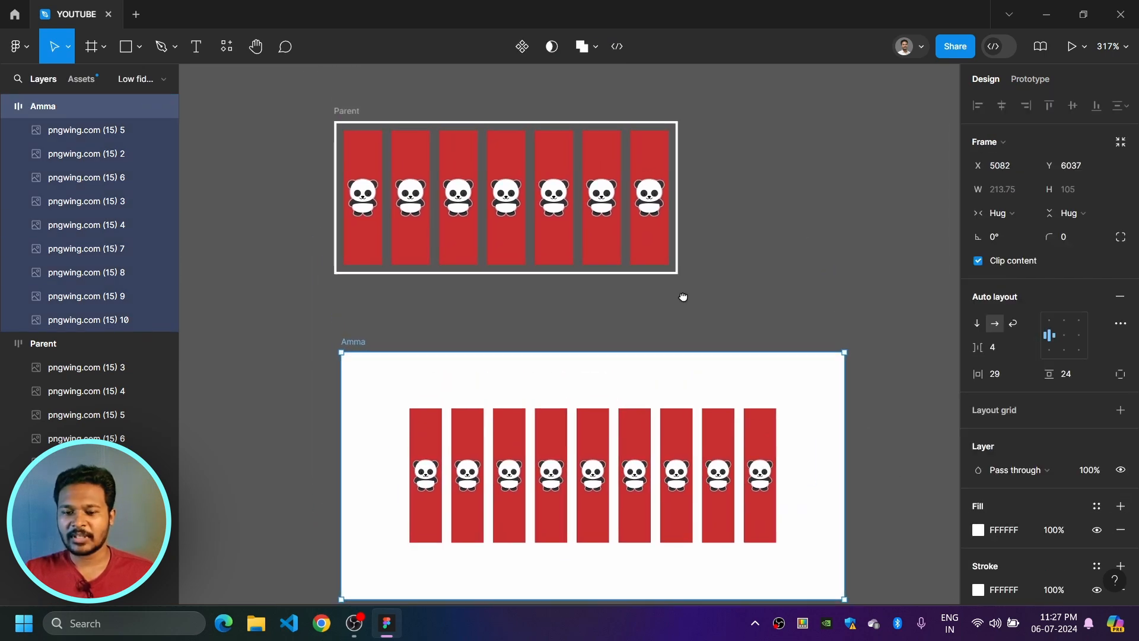
pyautogui.click(337, 114)
pyautogui.press('Delete')
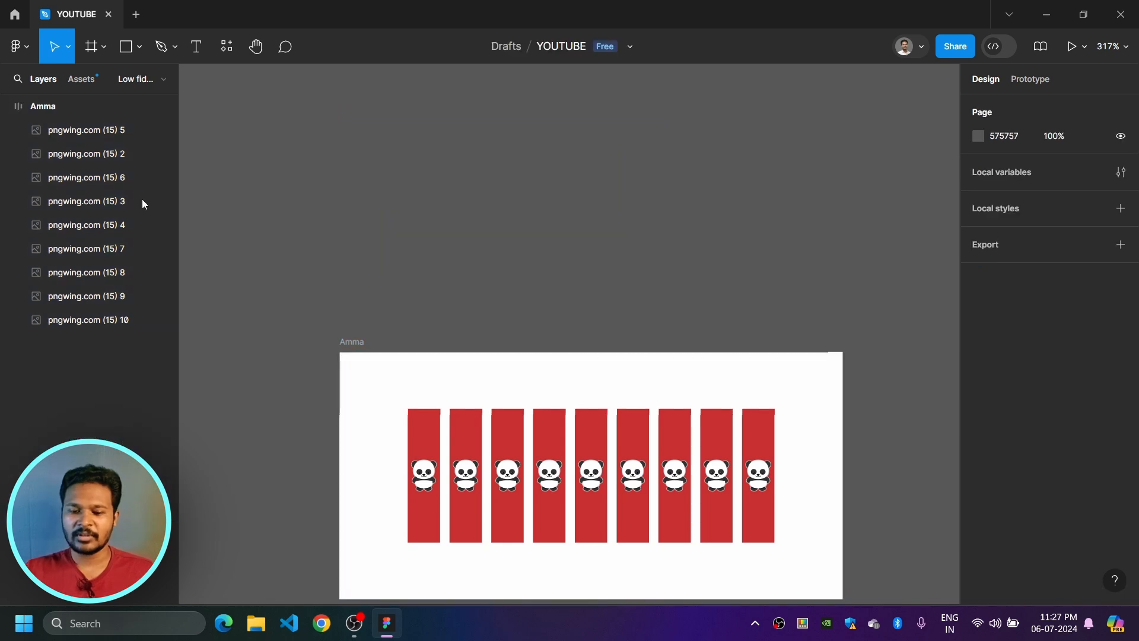
# Step: Reduce the Amma frame's horizontal padding to 15 and its vertical padding to 14
pyautogui.scroll(-1, 404, 247)
pyautogui.scroll(-2, 404, 247)
pyautogui.click(326, 199)
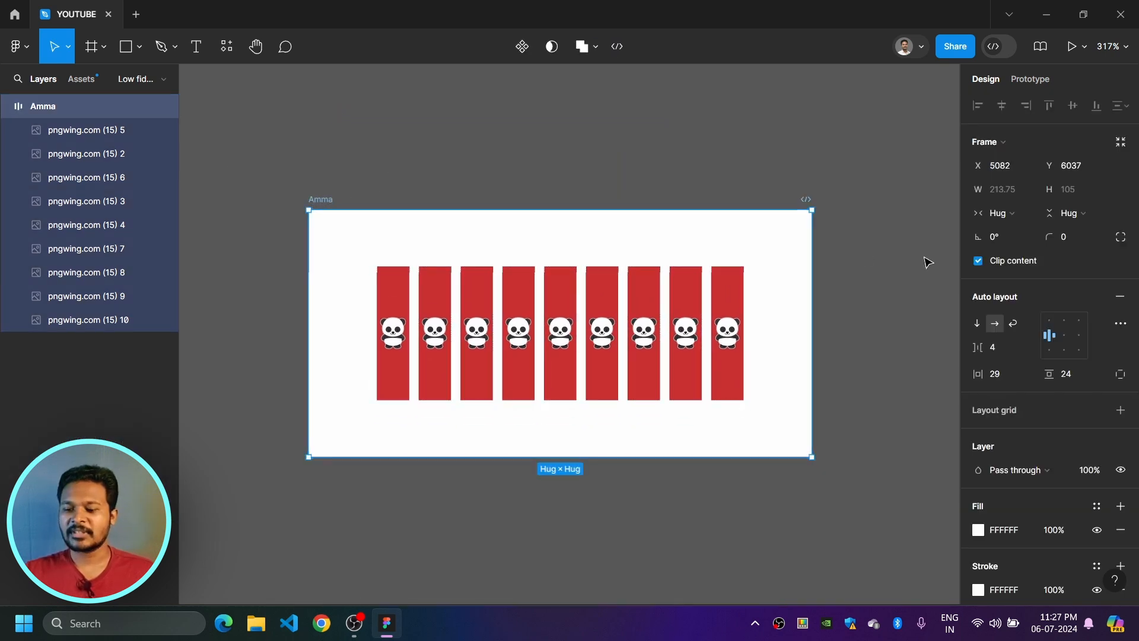
pyautogui.moveTo(978, 374); pyautogui.dragTo(952, 375)
pyautogui.moveTo(1048, 379)
pyautogui.mouseDown()
pyautogui.moveTo(1065, 382)
pyautogui.moveTo(1031, 383)
pyautogui.mouseUp()
pyautogui.click(876, 272)
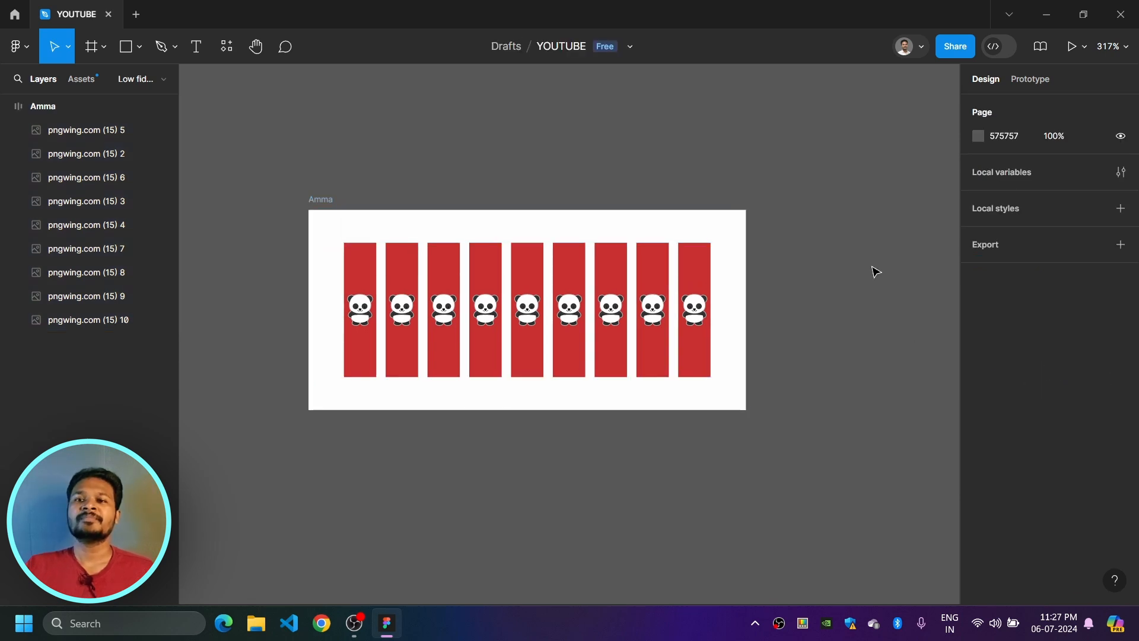
# Step: Widen the Amma frame to a fixed width of 344
pyautogui.moveTo(746, 407); pyautogui.dragTo(850, 328)
pyautogui.moveTo(612, 391); pyautogui.dragTo(545, 443)
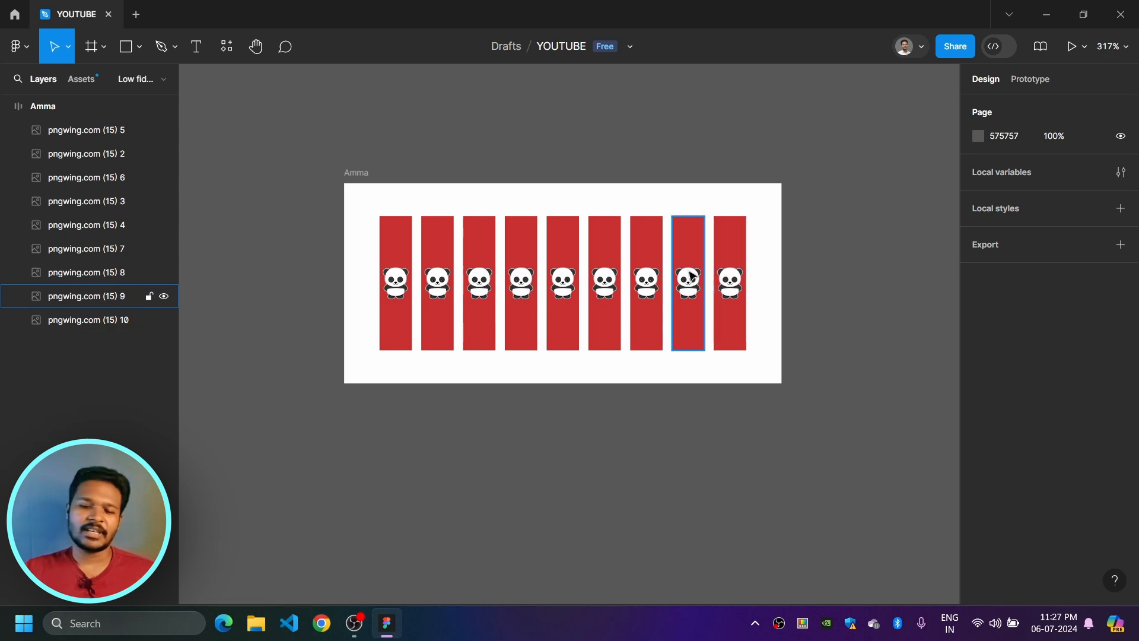
pyautogui.click(356, 172)
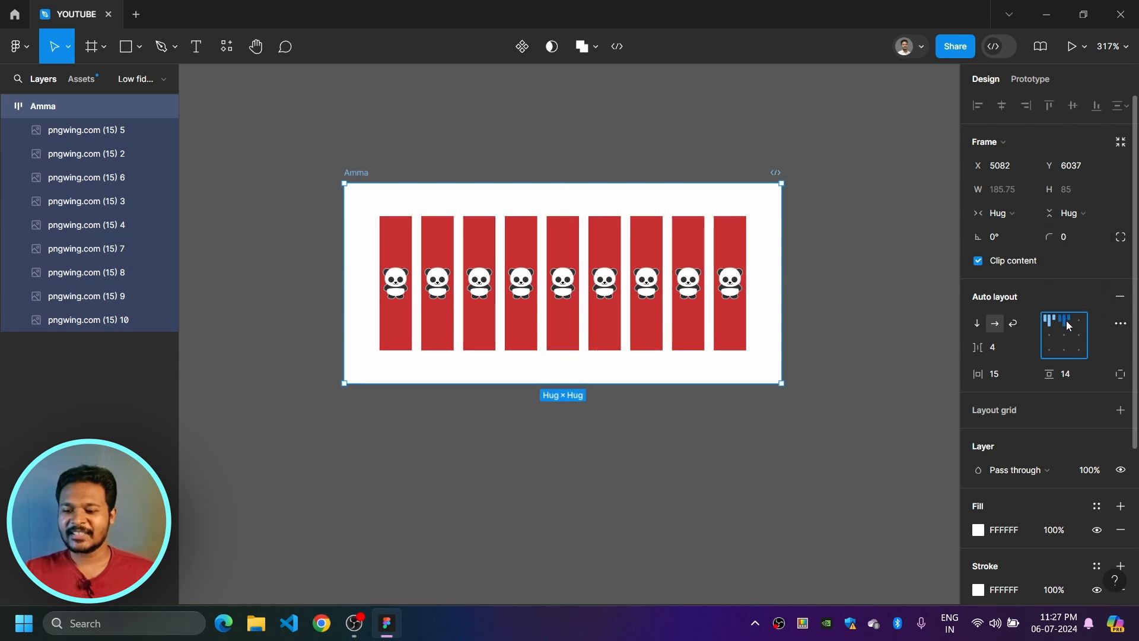
pyautogui.scroll(-4, 653, 290)
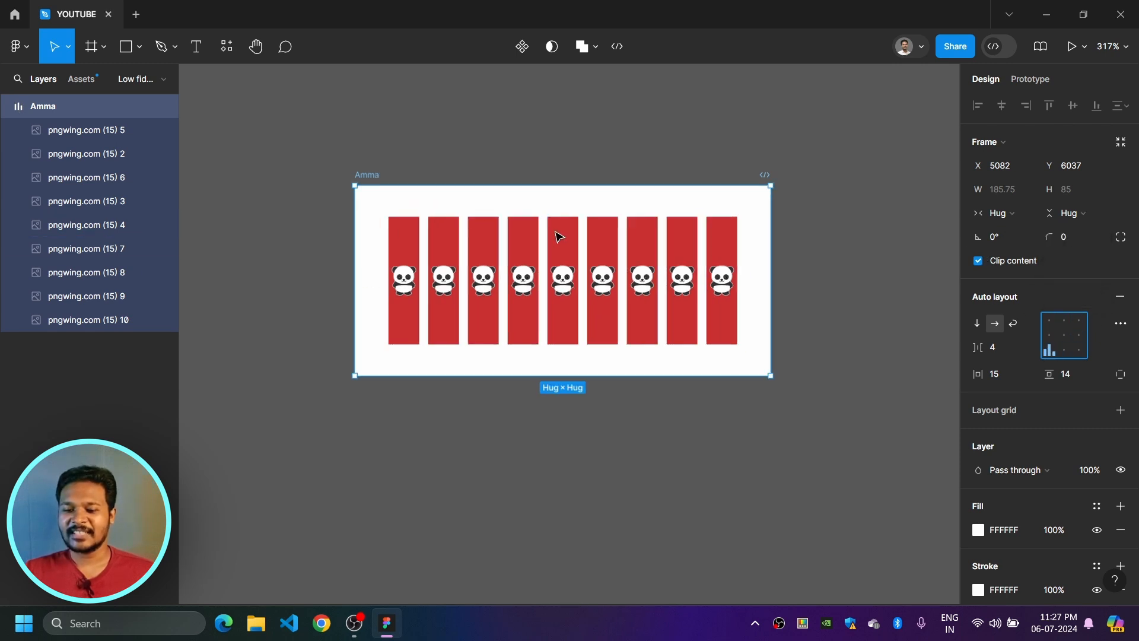
pyautogui.moveTo(657, 260); pyautogui.dragTo(881, 261)
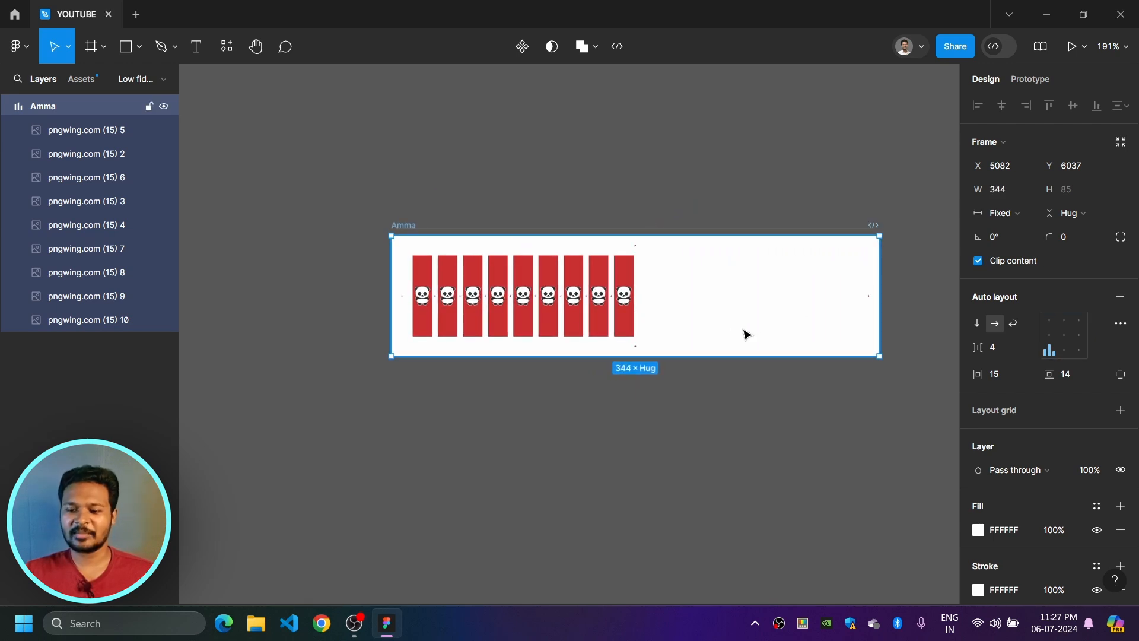
# Step: Try centre, right and left alignment for the row of pandas in the Amma frame
pyautogui.click(1065, 336)
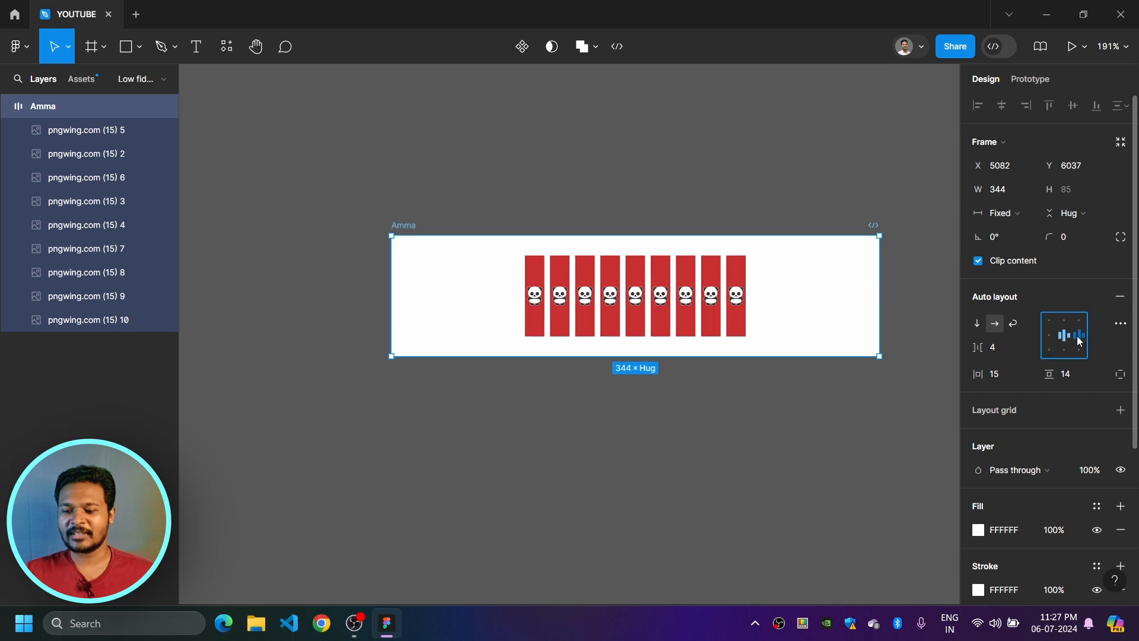
pyautogui.click(1078, 337)
pyautogui.click(1061, 336)
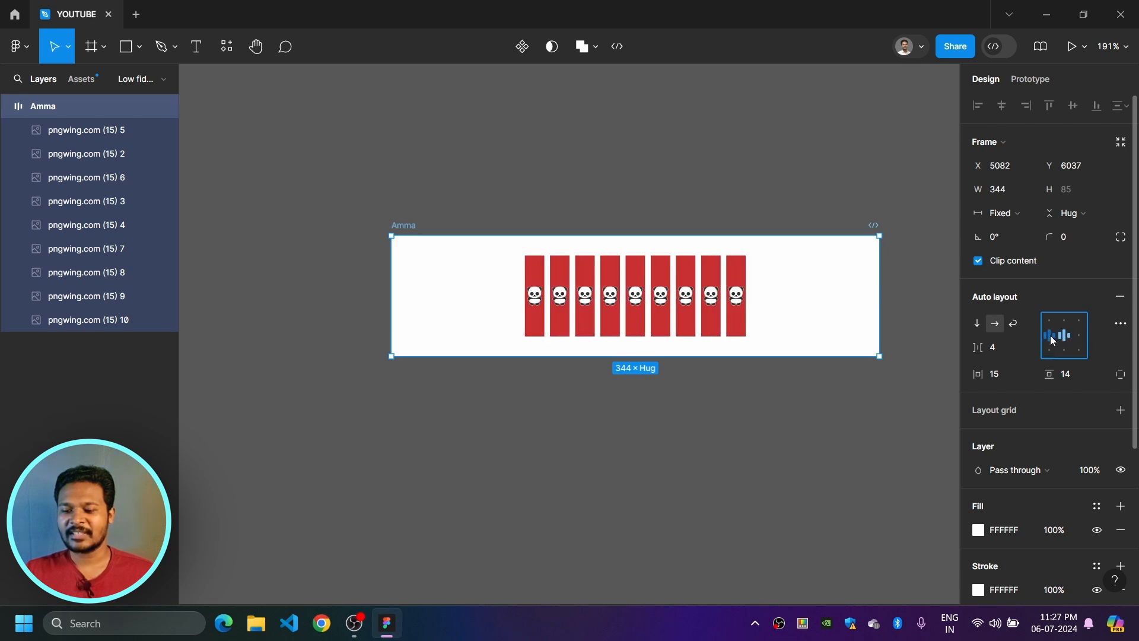
pyautogui.click(1050, 336)
# Step: Increase the Amma frame's height to 218 and cycle its items through the alignment positions, ending at the centre
pyautogui.moveTo(680, 356); pyautogui.dragTo(700, 544)
pyautogui.click(1048, 321)
pyautogui.click(1064, 321)
pyautogui.click(1080, 321)
pyautogui.click(1080, 336)
pyautogui.click(1079, 350)
pyautogui.click(1063, 351)
pyautogui.click(1065, 336)
# Step: Give the last panda in the Amma frame absolute position and move it to the frame's upper-right corner at X 324, Y 7
pyautogui.scroll(-3, 674, 145)
pyautogui.scroll(2, 662, 171)
pyautogui.scroll(2, 663, 171)
pyautogui.scroll(-1, 694, 186)
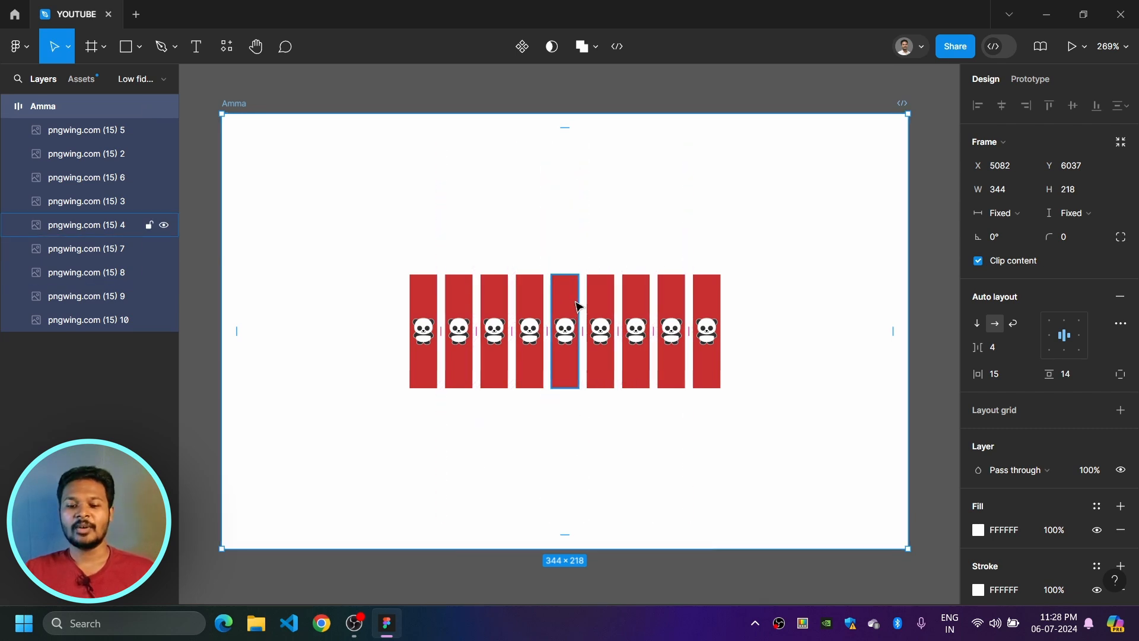
pyautogui.click(709, 295)
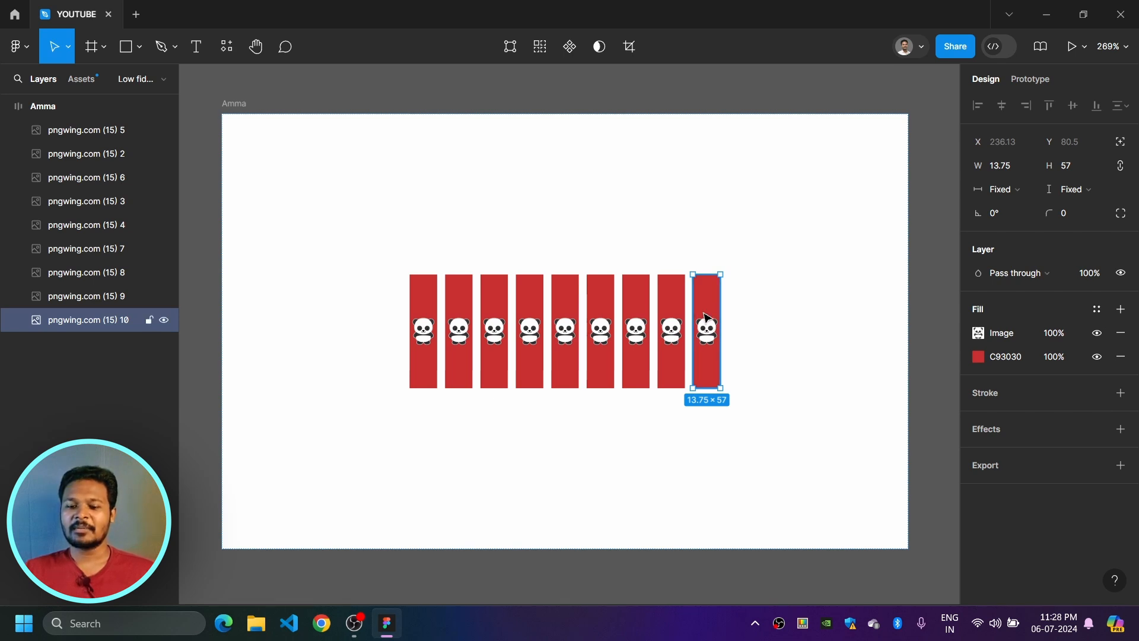
pyautogui.moveTo(706, 319); pyautogui.dragTo(844, 279)
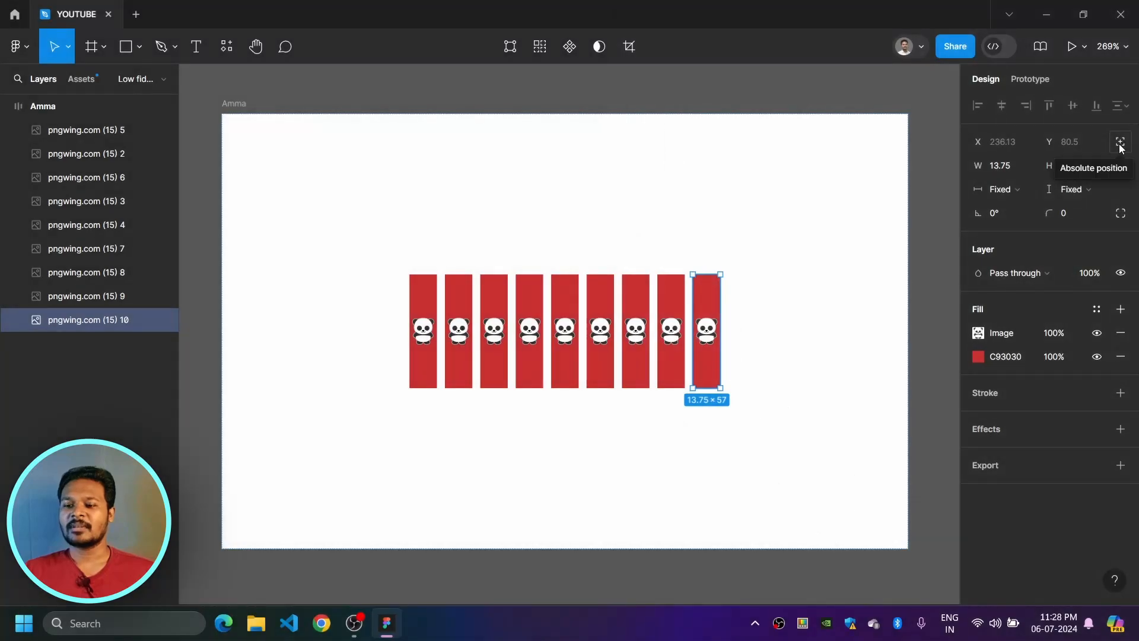
pyautogui.click(1120, 143)
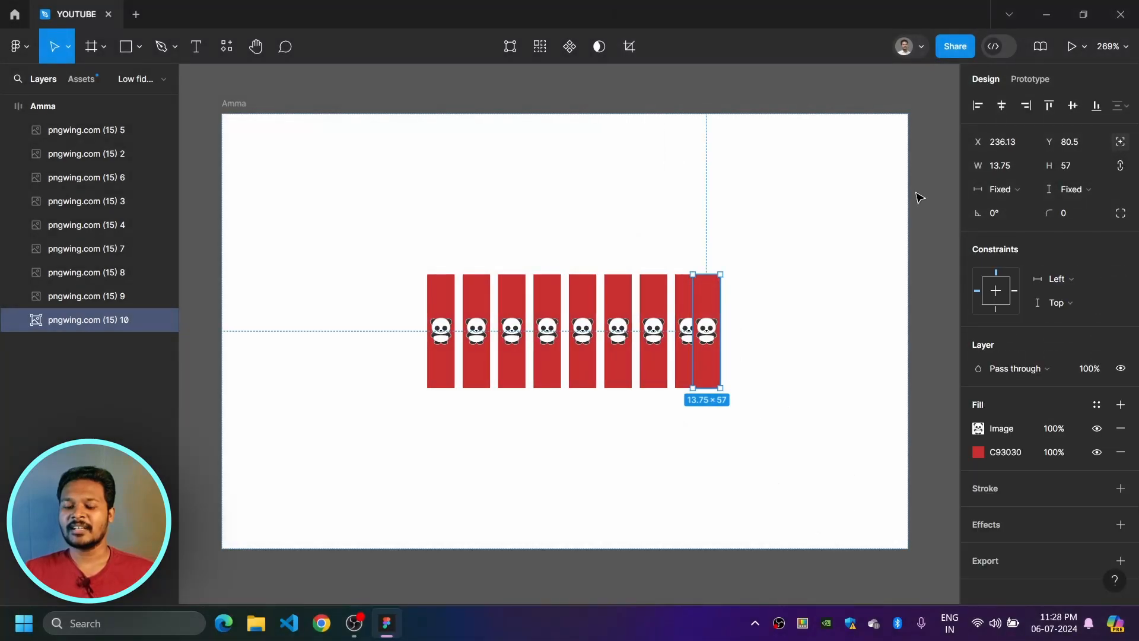
pyautogui.moveTo(709, 328); pyautogui.dragTo(883, 182)
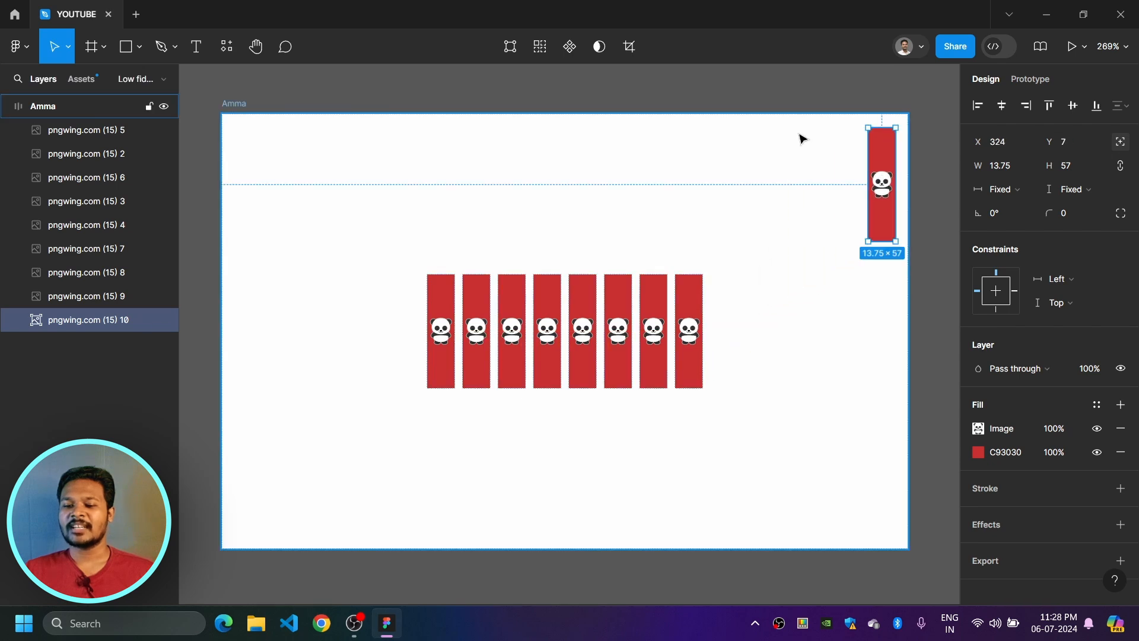
pyautogui.click(705, 102)
# Step: Move the whole Amma frame on the canvas to X 5204, Y 6091
pyautogui.click(236, 105)
pyautogui.scroll(-3, 238, 102)
pyautogui.moveTo(239, 102); pyautogui.dragTo(378, 161)
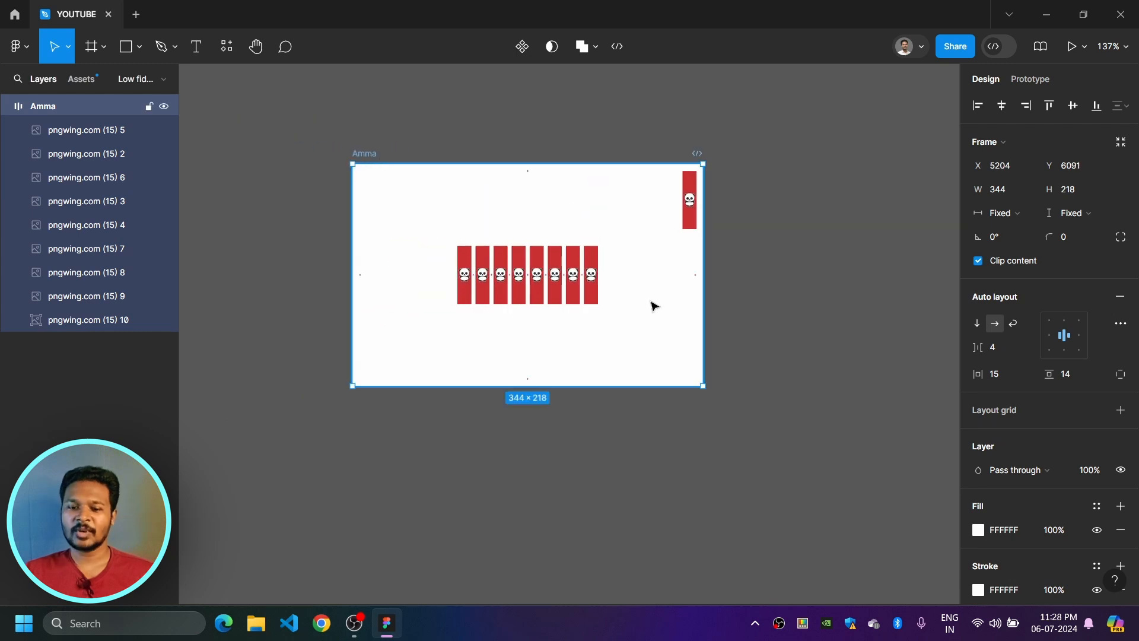
# Step: Draw a rectangle about 56 × 80 on the empty canvas beside the Amma frame
pyautogui.scroll(2, 654, 305)
pyautogui.click(121, 54)
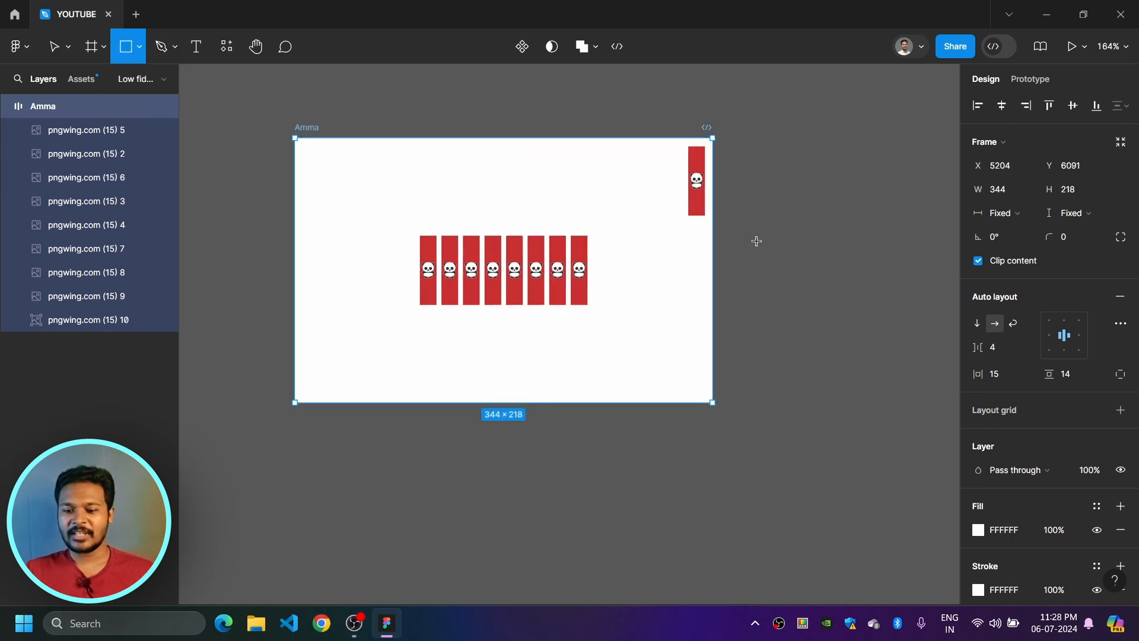
pyautogui.moveTo(785, 241); pyautogui.dragTo(854, 336)
# Step: Bring the grey rectangle into the Amma frame and place it with absolute position in the upper-left corner at X 8, Y 7
pyautogui.moveTo(791, 265)
pyautogui.mouseDown()
pyautogui.moveTo(597, 196)
pyautogui.moveTo(488, 184)
pyautogui.mouseUp()
pyautogui.moveTo(460, 238); pyautogui.dragTo(596, 326)
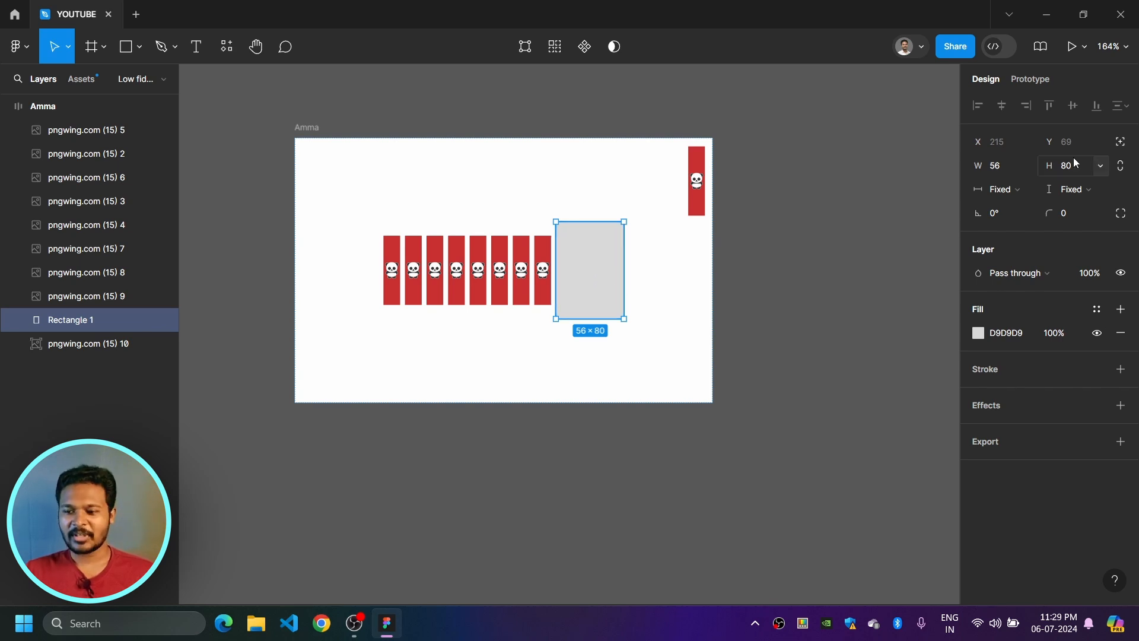
pyautogui.click(1120, 142)
pyautogui.moveTo(597, 272); pyautogui.dragTo(345, 197)
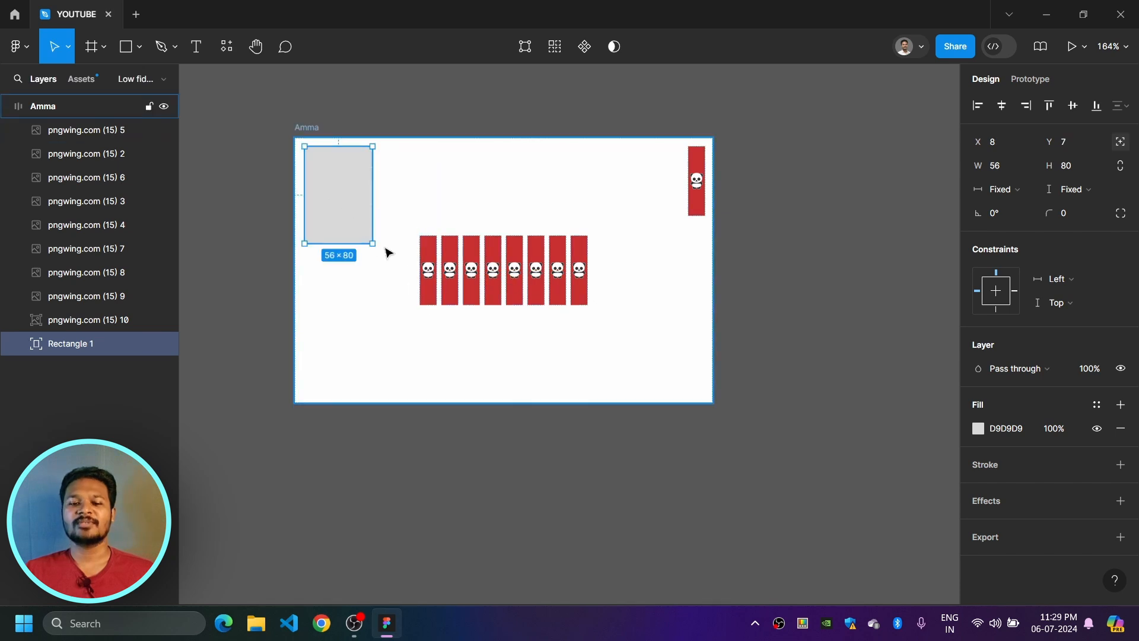
# Step: Delete the grey rectangle and the absolutely positioned panda at the upper corners of the Amma frame
pyautogui.keyDown('shift'); pyautogui.click(702, 172); pyautogui.keyUp('shift')
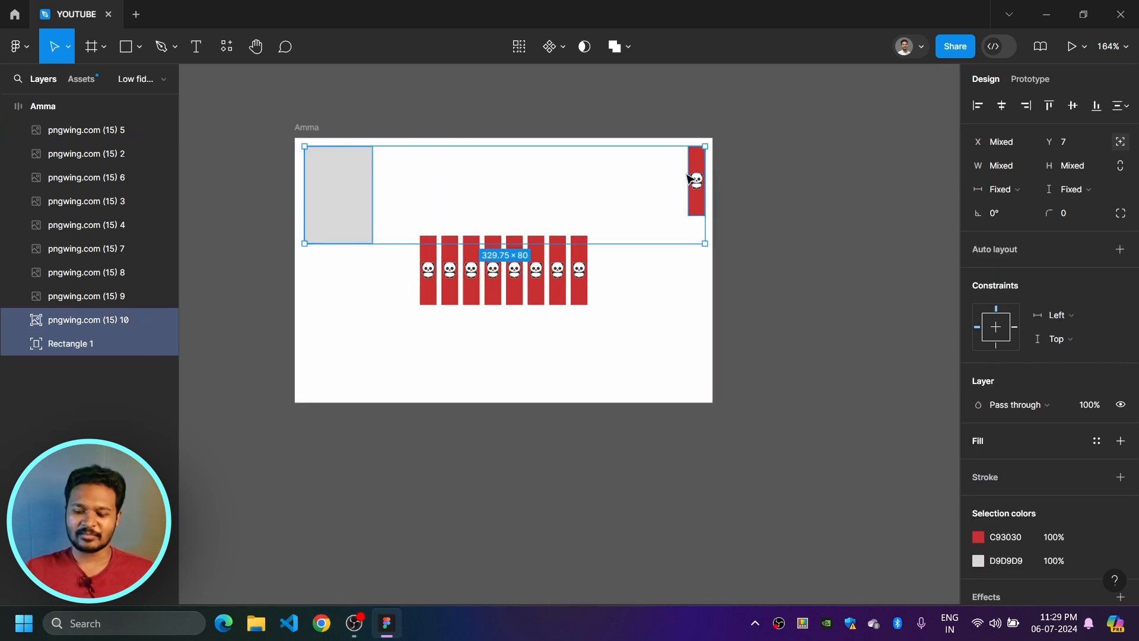
pyautogui.press('Delete')
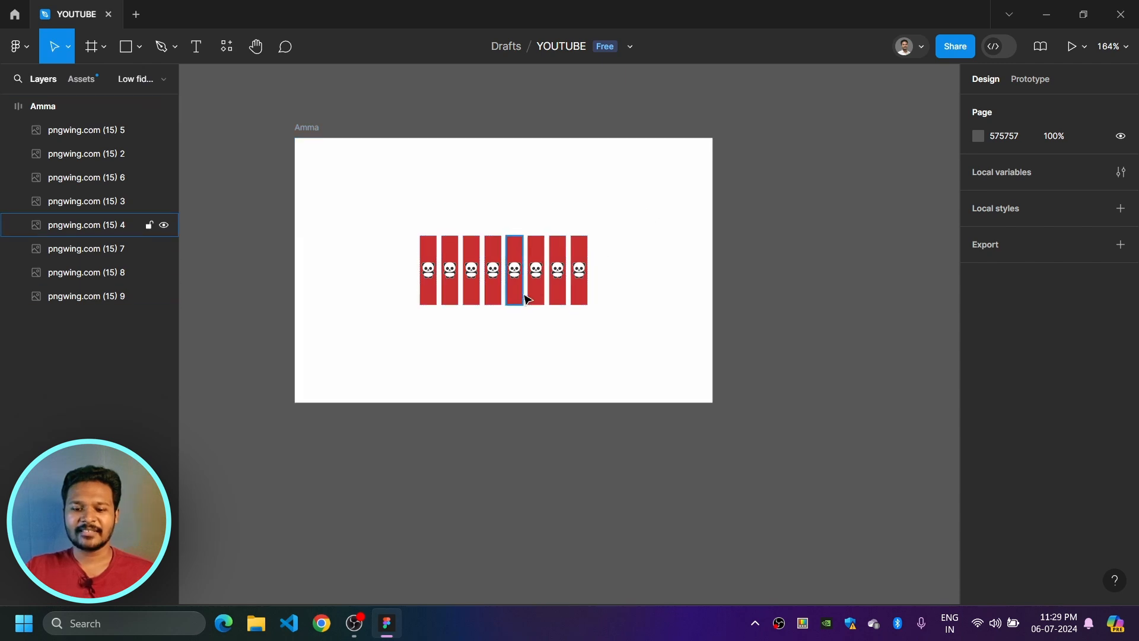
pyautogui.scroll(2, 523, 297)
pyautogui.moveTo(671, 321); pyautogui.dragTo(800, 438)
pyautogui.scroll(3, 759, 425)
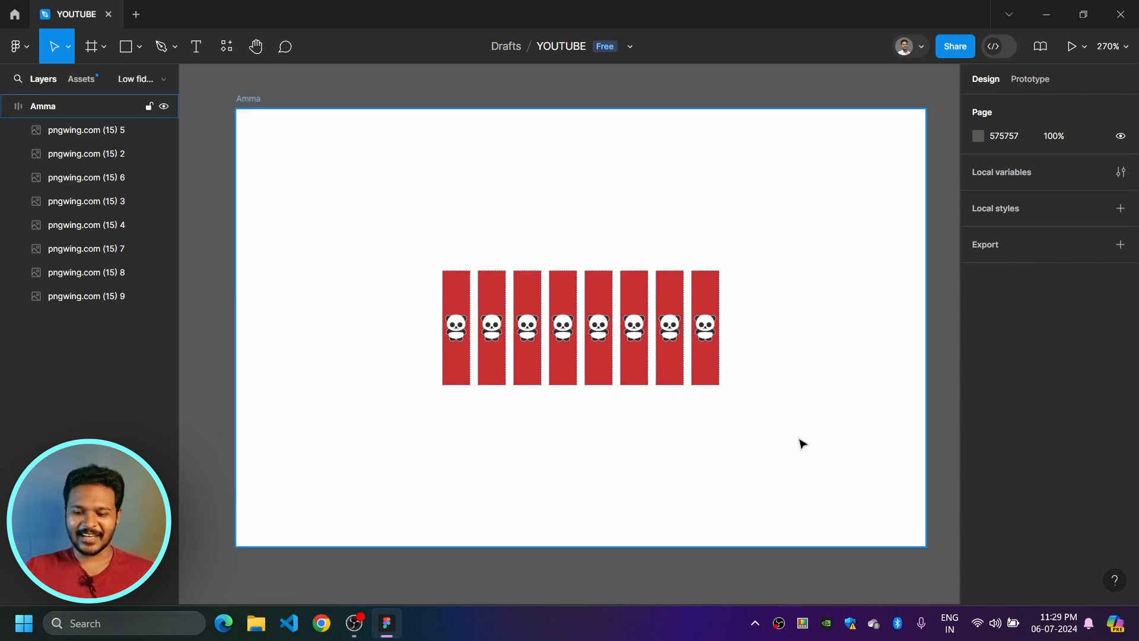
pyautogui.scroll(-1, 561, 111)
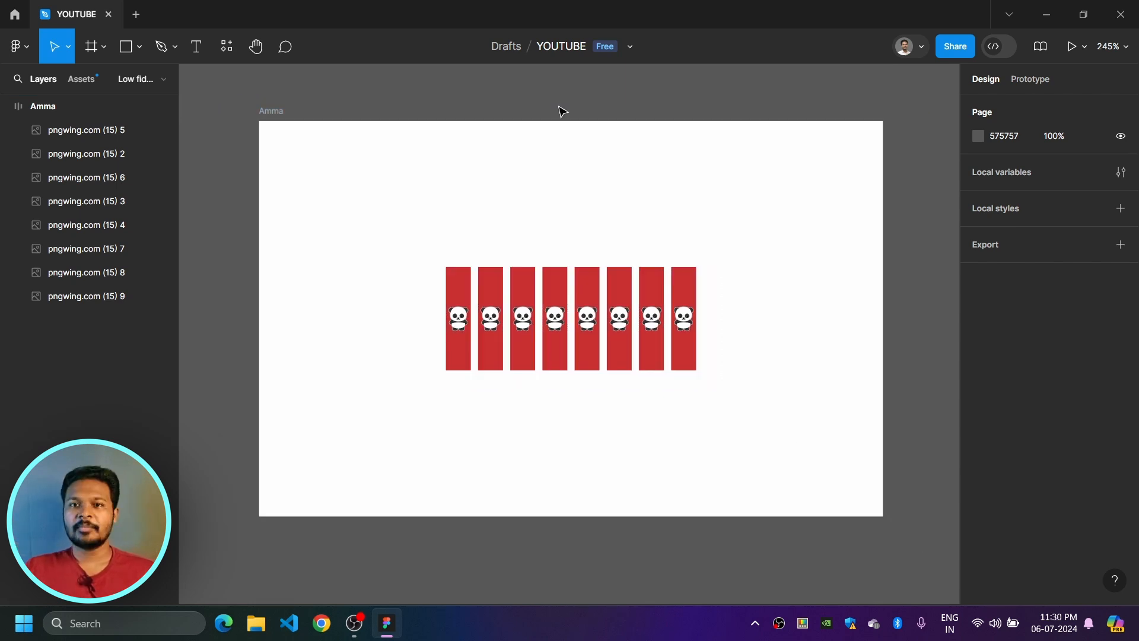
# Step: Try Fill as the vertical sizing of the first panda in the Amma frame and undo it
pyautogui.click(462, 292)
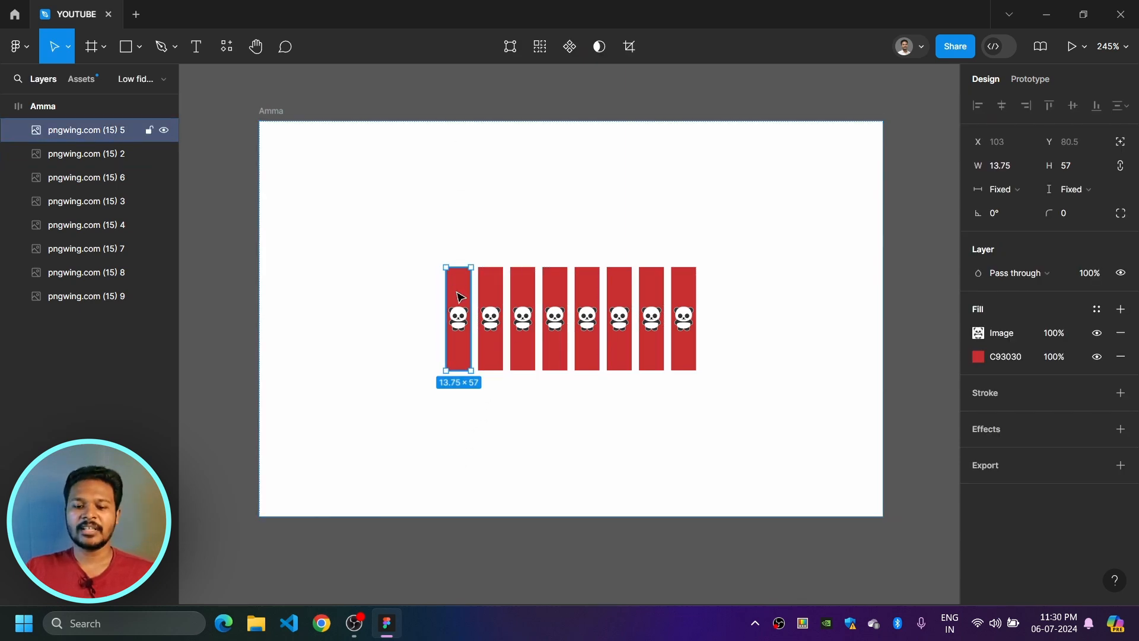
pyautogui.click(1089, 191)
pyautogui.click(1077, 206)
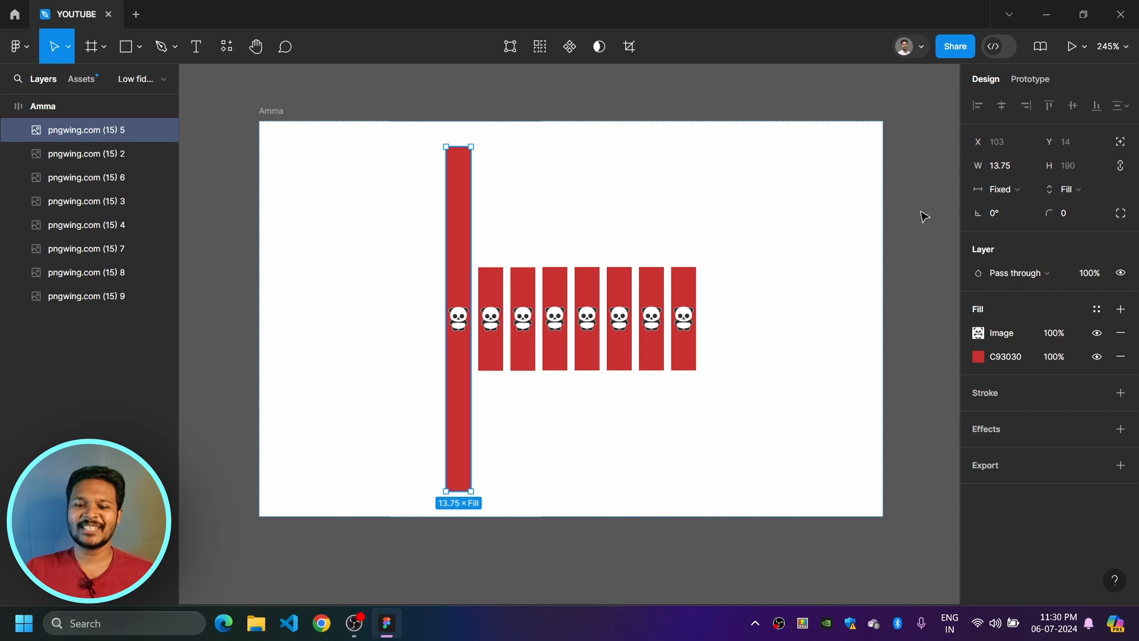
pyautogui.click(480, 111)
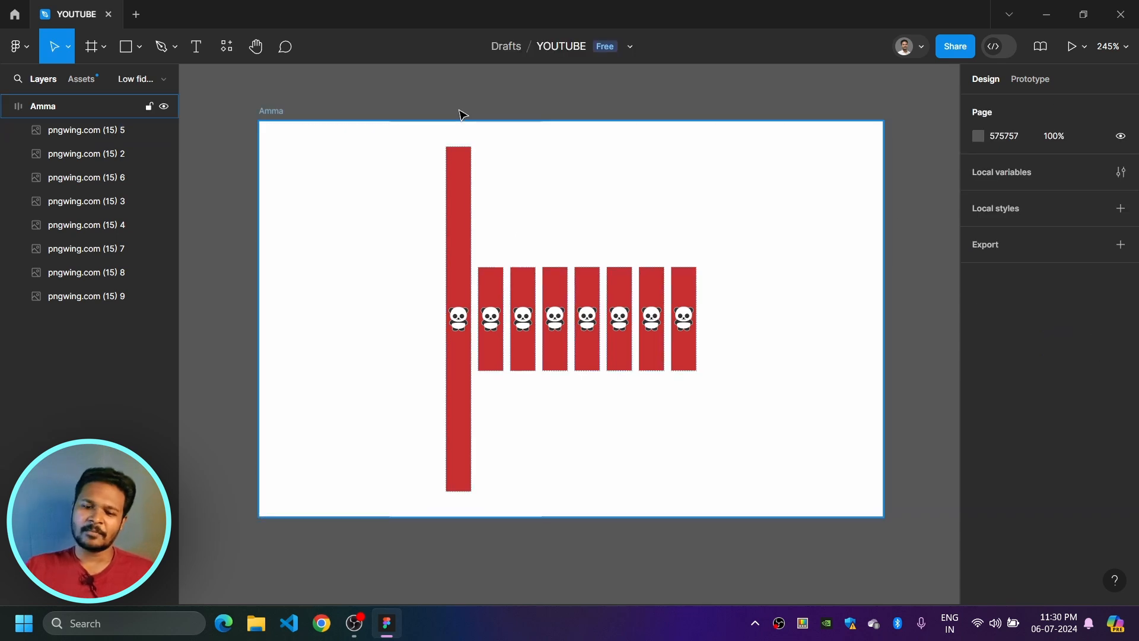
pyautogui.click(460, 182)
pyautogui.hotkey('ctrl', 'z')
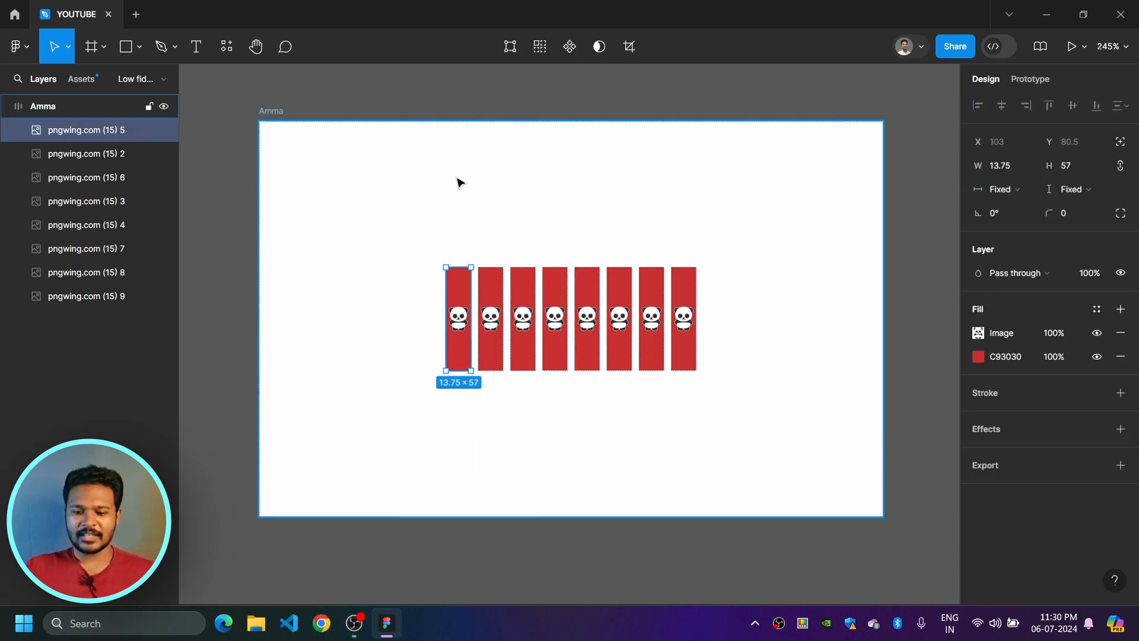
# Step: Set the Amma frame's height and width to Hug contents
pyautogui.press('Escape')
pyautogui.click(1088, 213)
pyautogui.click(1008, 231)
pyautogui.click(1008, 213)
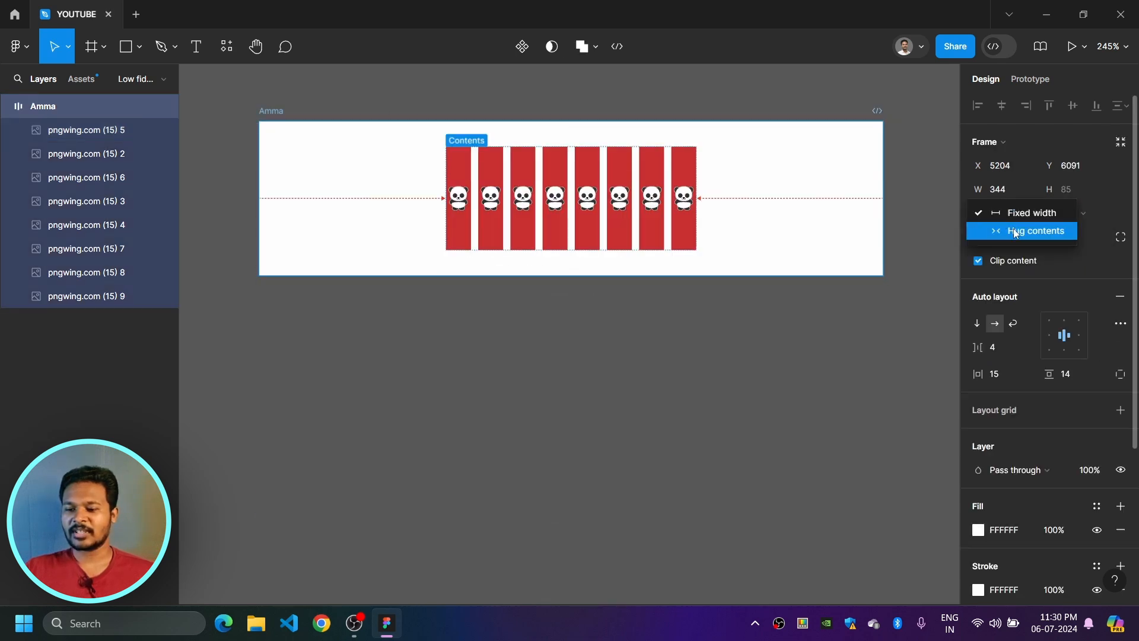
pyautogui.click(1013, 230)
pyautogui.click(437, 315)
pyautogui.scroll(2, 506, 355)
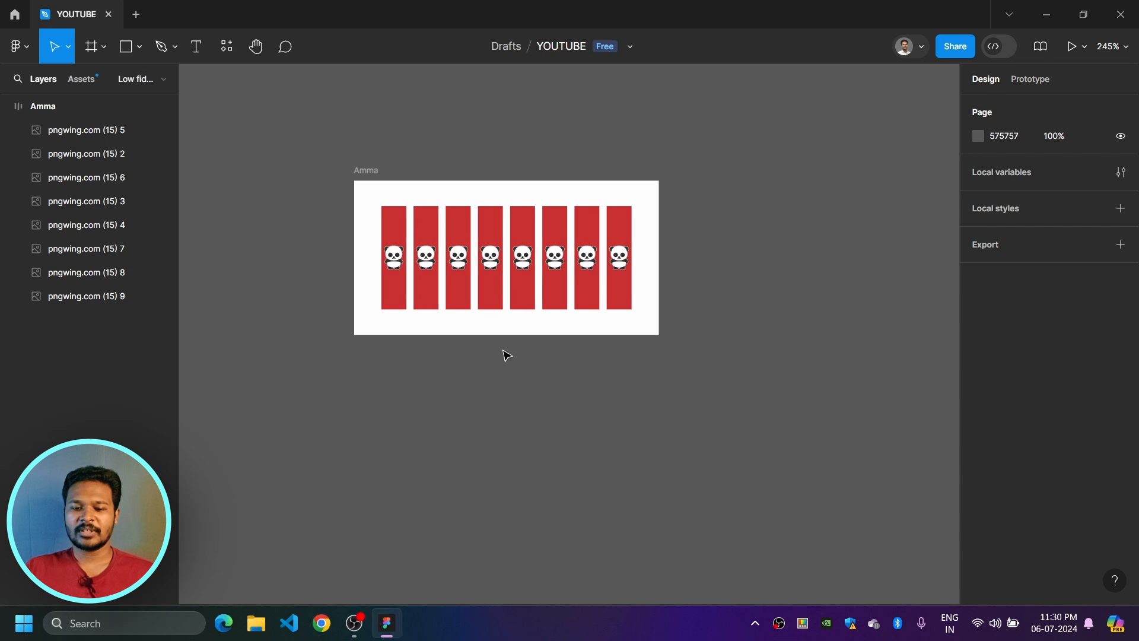
# Step: Reduce the height of the seven pandas after the first to 21 without constraining their proportions
pyautogui.click(395, 239)
pyautogui.moveTo(489, 341); pyautogui.dragTo(666, 388)
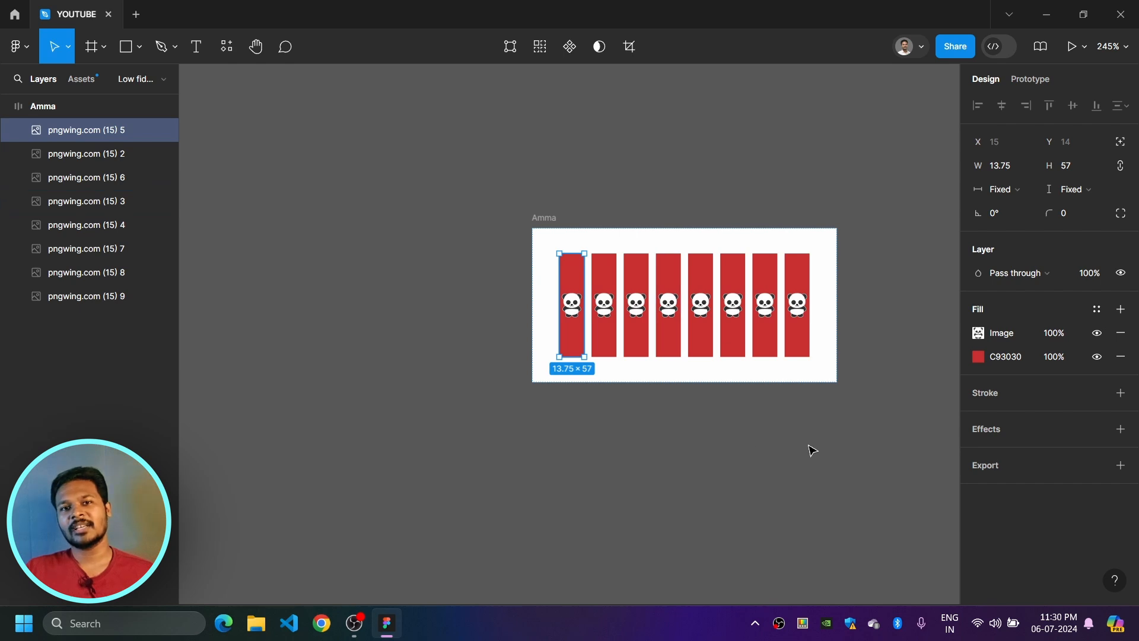
pyautogui.moveTo(919, 453); pyautogui.dragTo(595, 265)
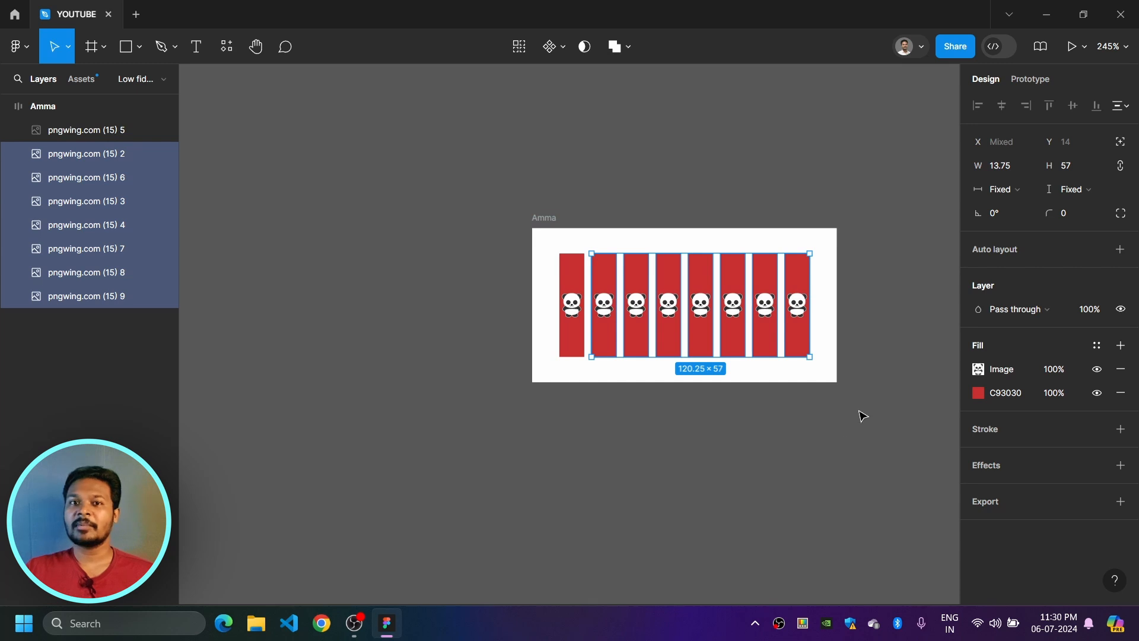
pyautogui.click(864, 421)
pyautogui.moveTo(877, 433); pyautogui.dragTo(590, 242)
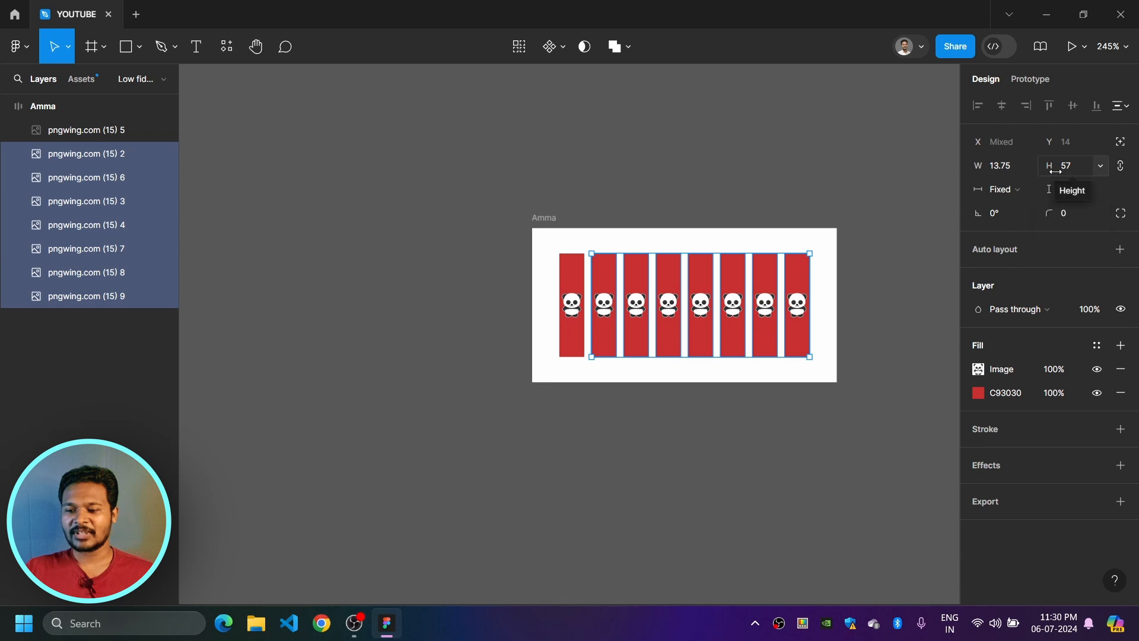
pyautogui.moveTo(1049, 166); pyautogui.dragTo(1002, 178)
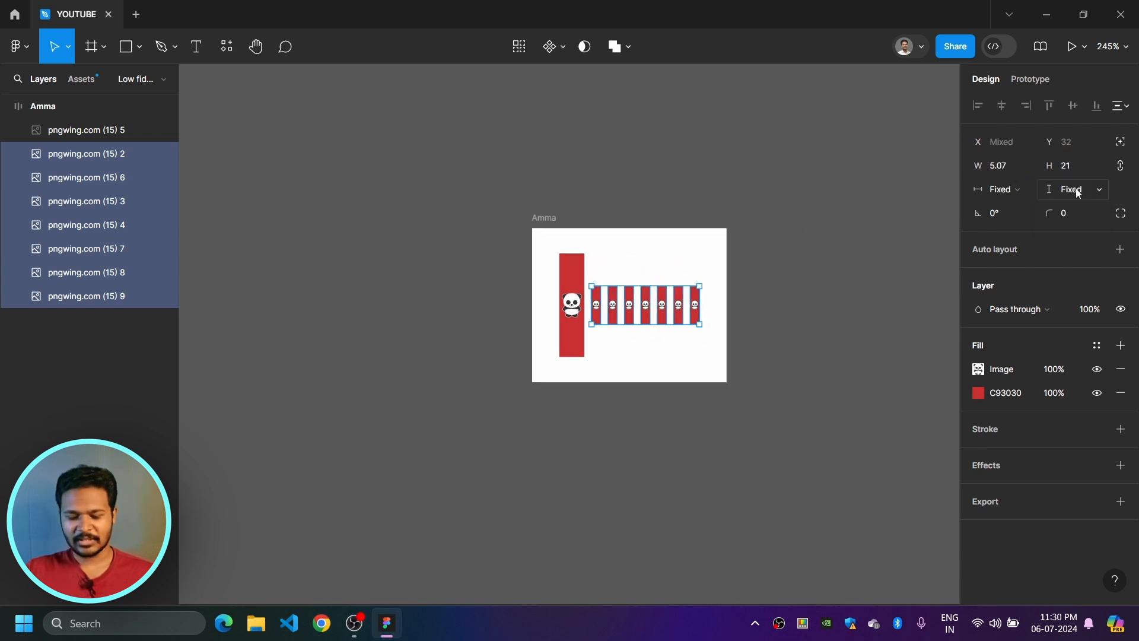
pyautogui.hotkey('ctrl', 'z')
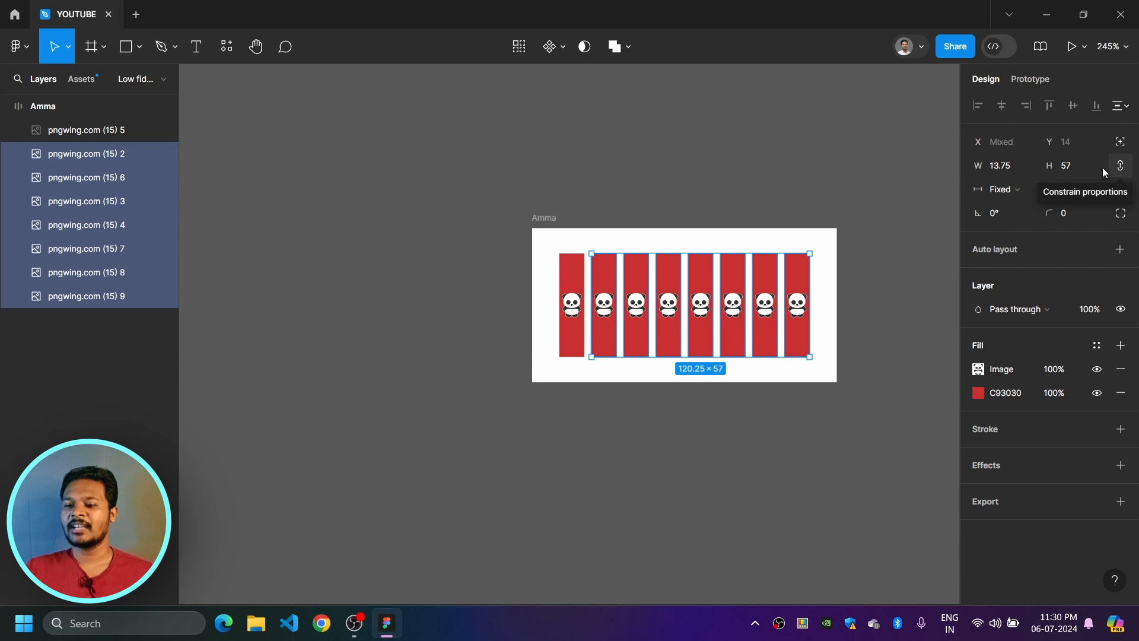
pyautogui.click(1068, 166)
pyautogui.write('23')
pyautogui.press('Return')
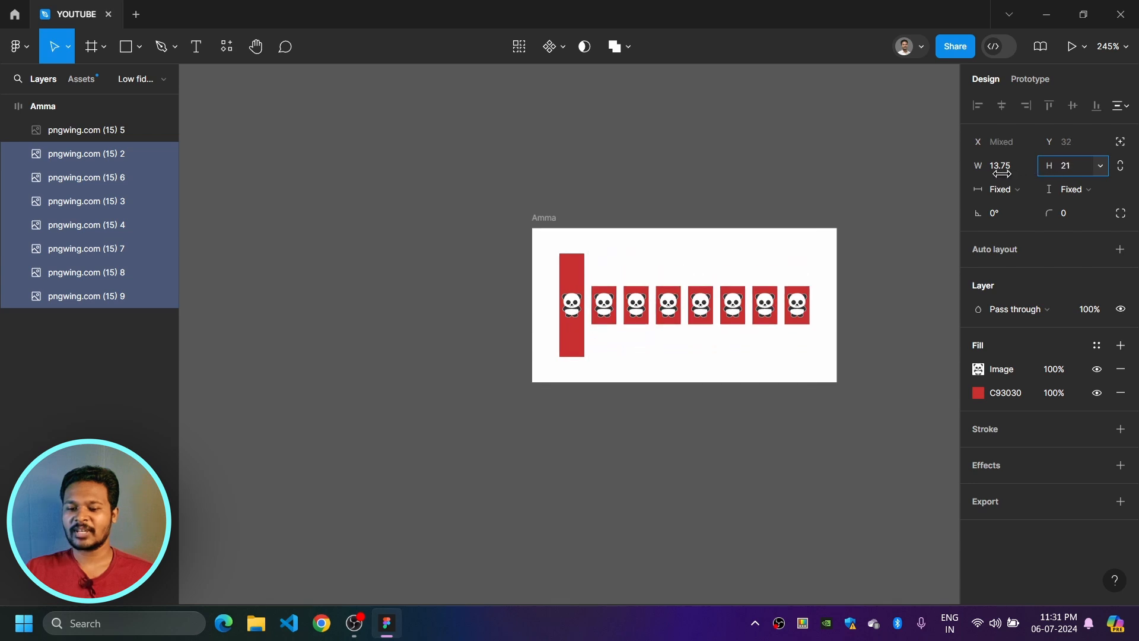
pyautogui.click(775, 164)
pyautogui.hscroll(3, 786, 173)
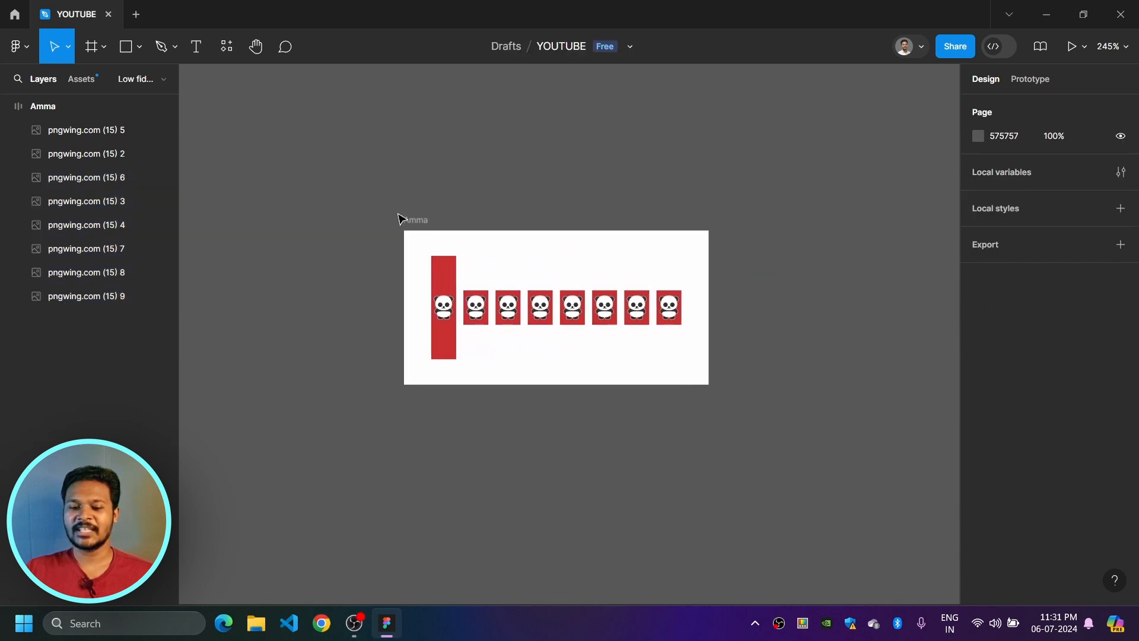
# Step: Try top center, bottom center and right center alignment on the Amma frame, finishing with bottom right
pyautogui.click(415, 220)
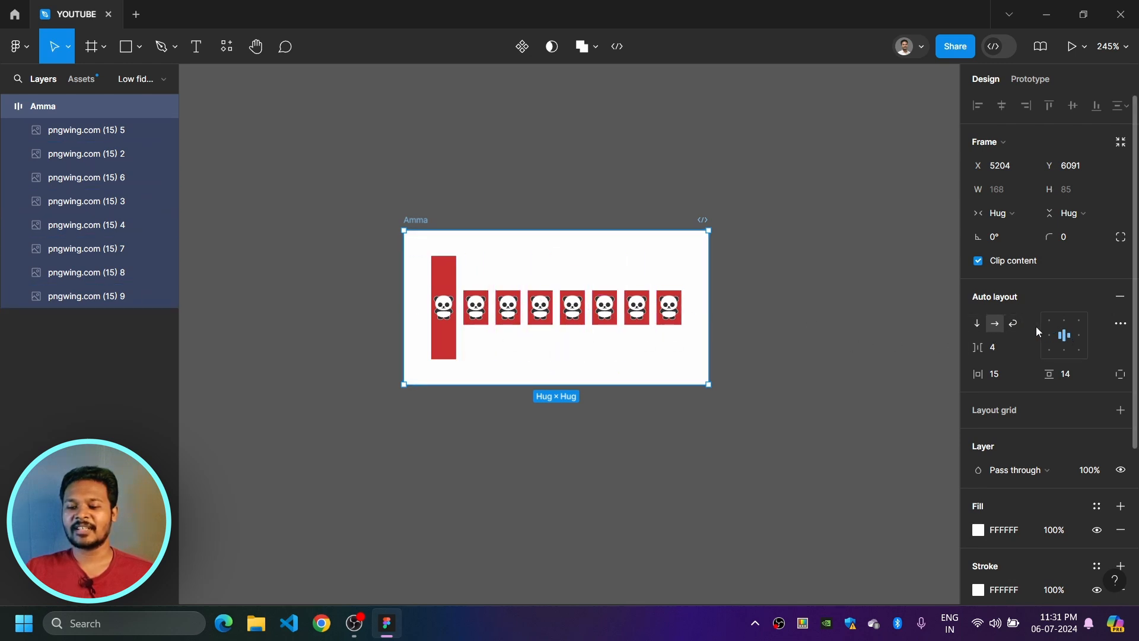
pyautogui.click(1063, 320)
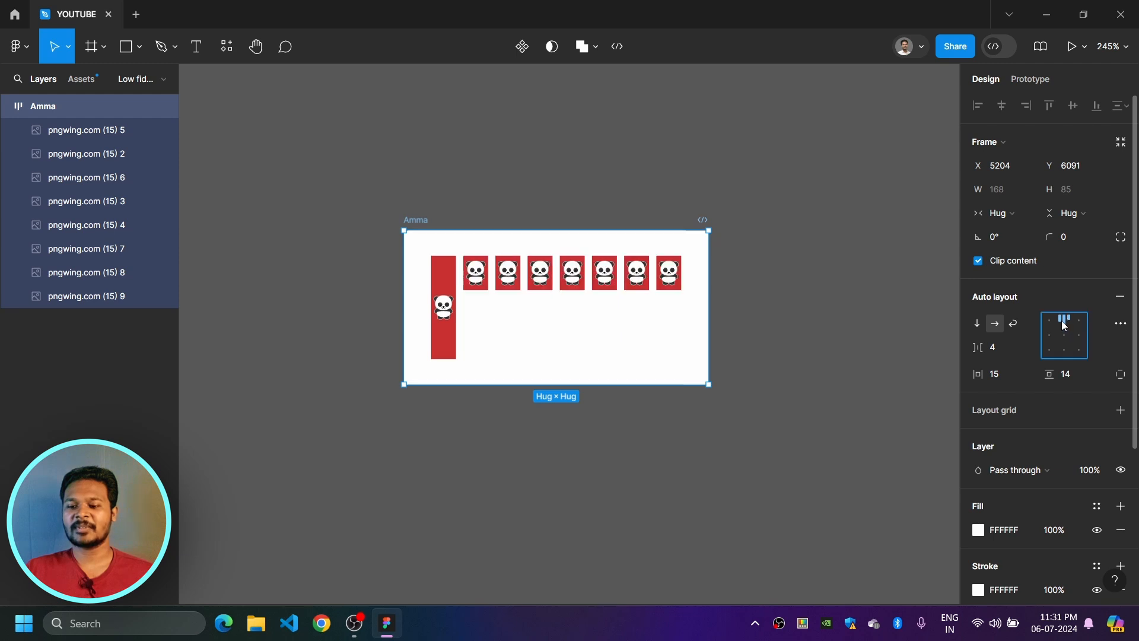
pyautogui.click(1061, 352)
pyautogui.click(1082, 335)
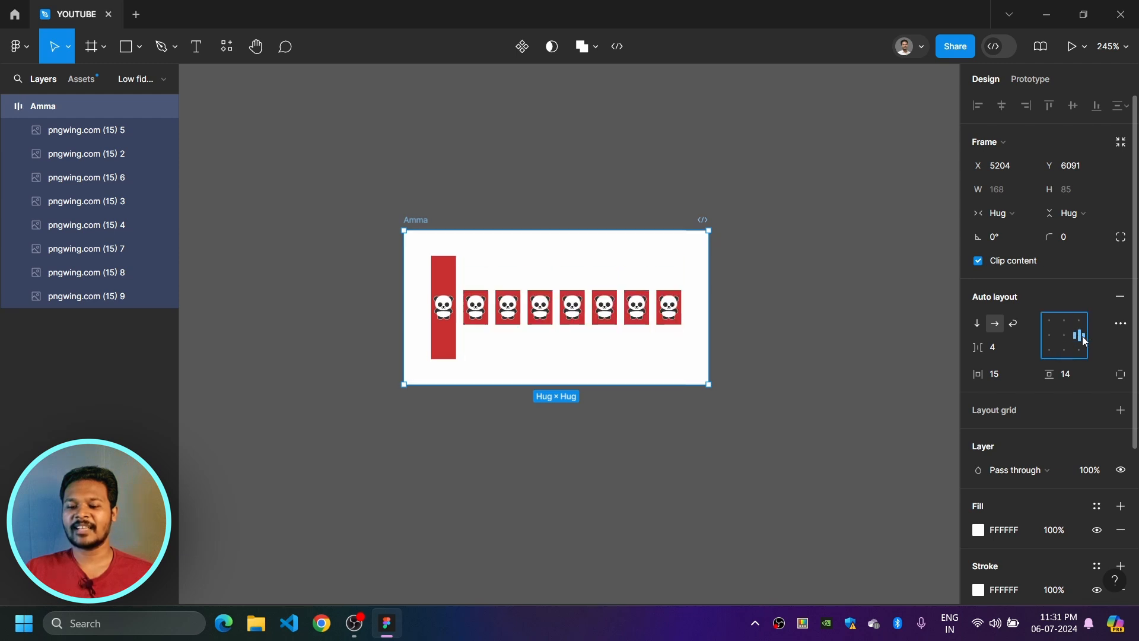
pyautogui.click(1080, 350)
pyautogui.click(1081, 338)
pyautogui.click(1079, 352)
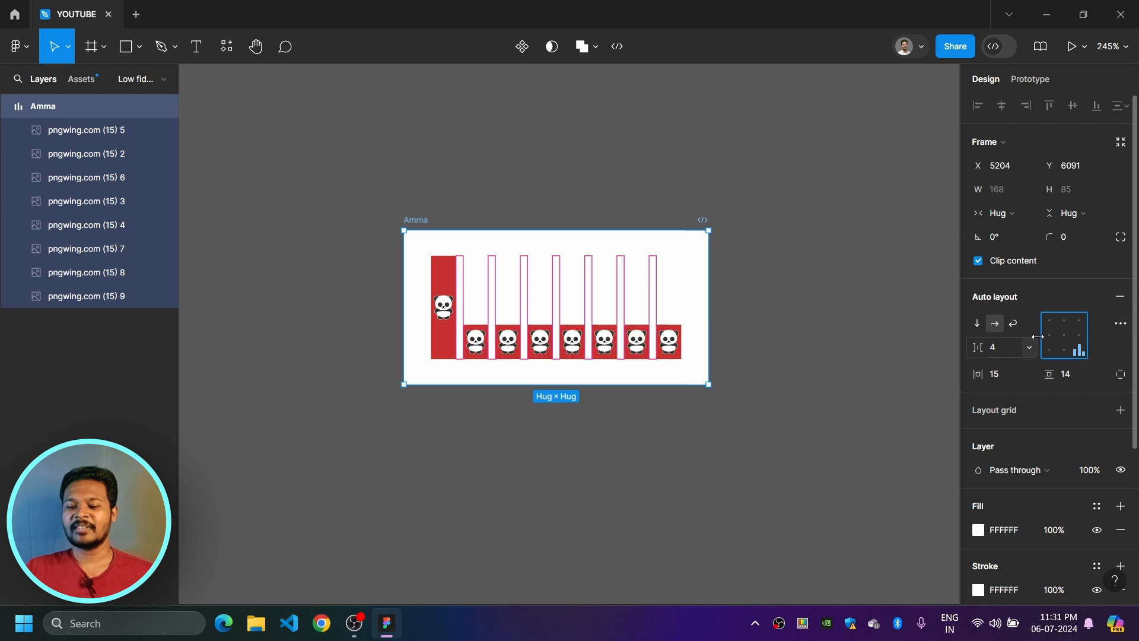
pyautogui.click(1080, 336)
pyautogui.click(1080, 353)
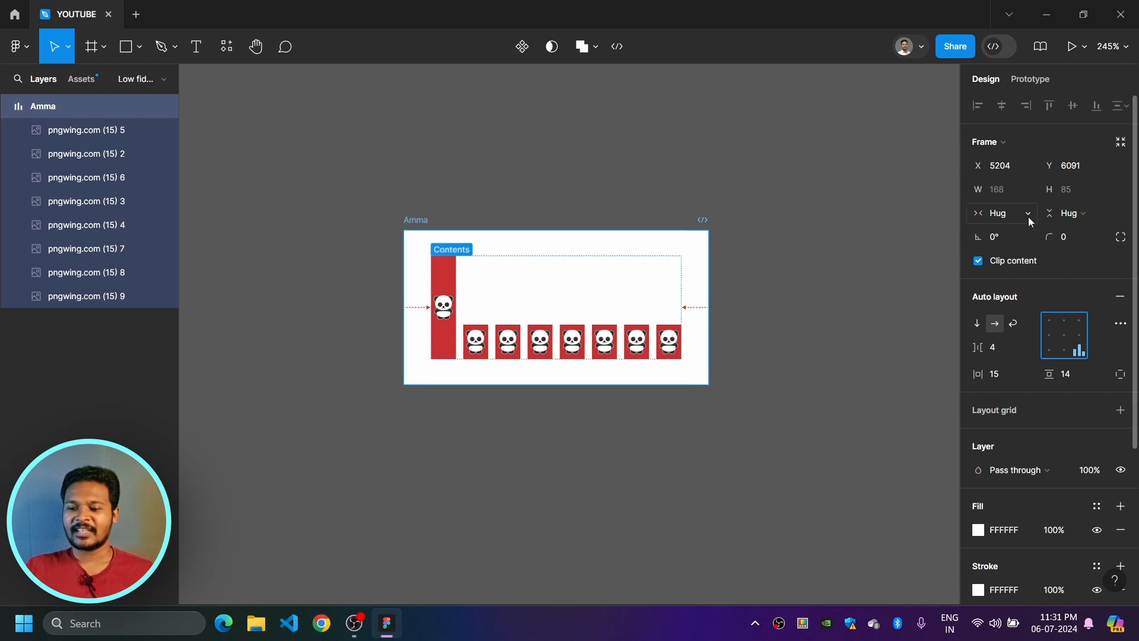
# Step: Widen the Amma frame to 269 and cycle its content alignment from the left positions across to the right, finishing with bottom center
pyautogui.moveTo(707, 285); pyautogui.dragTo(891, 283)
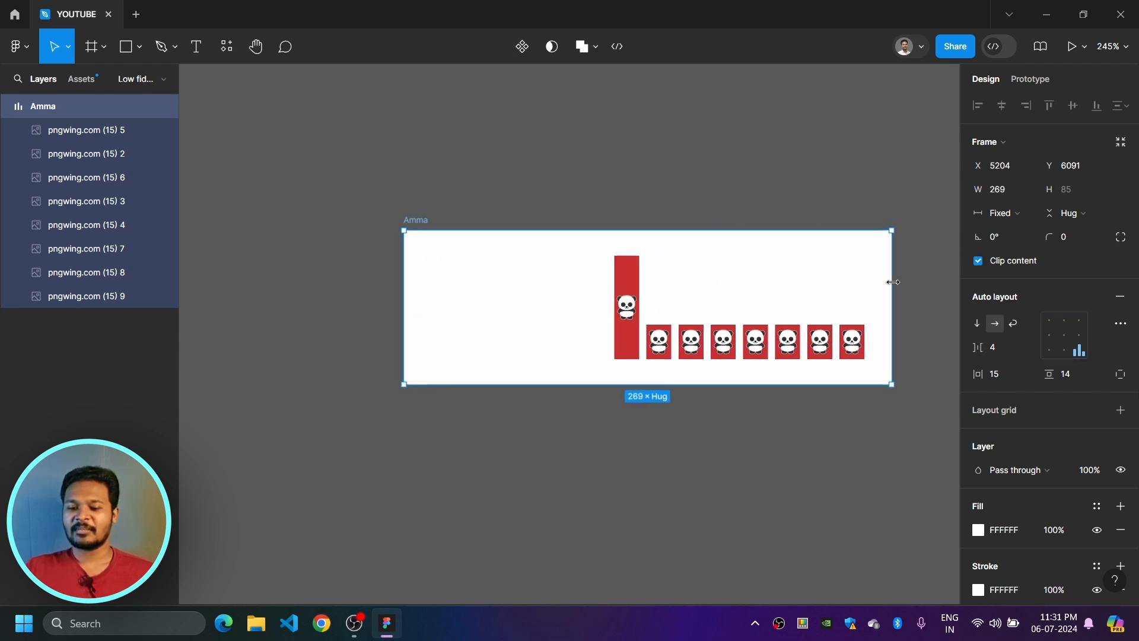
pyautogui.click(1048, 350)
pyautogui.click(1047, 336)
pyautogui.click(1053, 321)
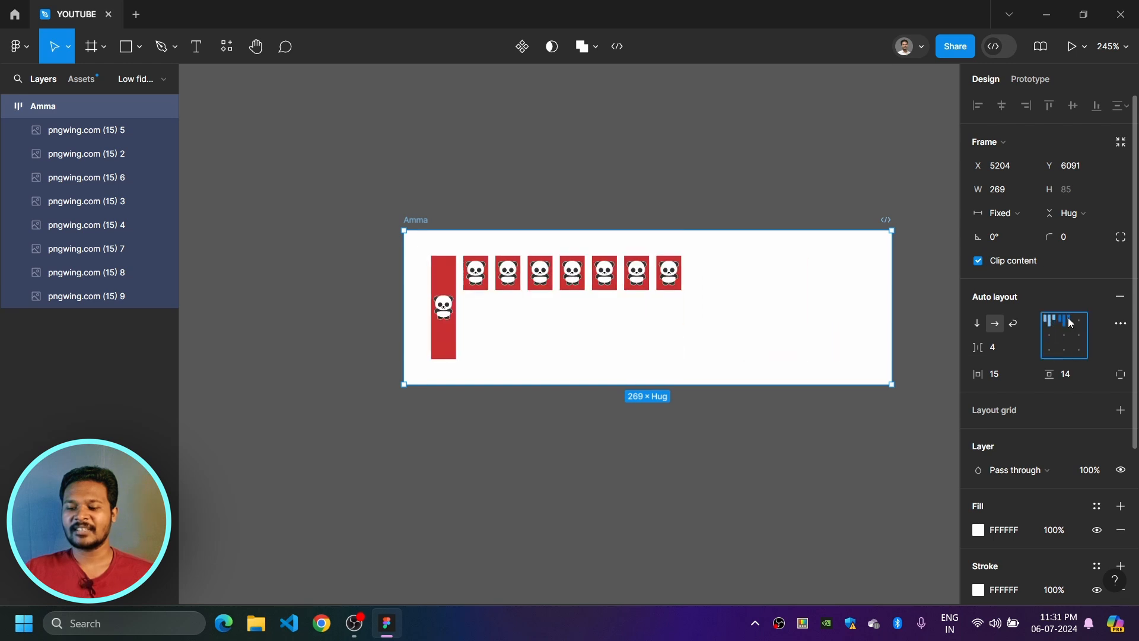
pyautogui.click(1068, 321)
pyautogui.click(1080, 323)
pyautogui.click(1080, 338)
pyautogui.click(1075, 351)
pyautogui.click(1065, 351)
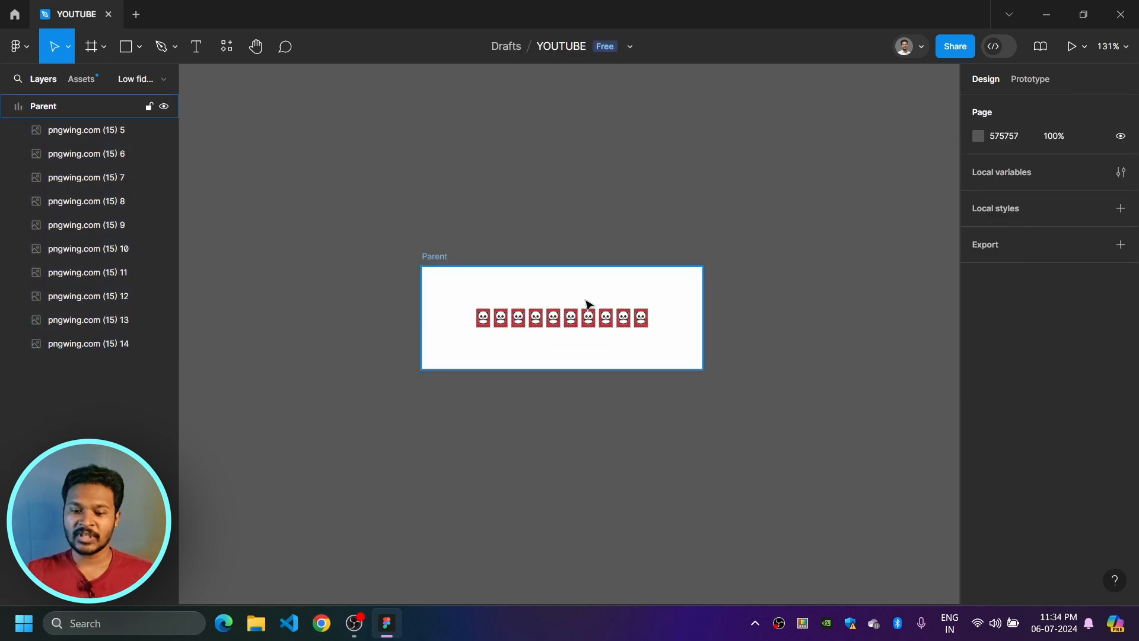
# Step: Move the first two pandas out of the Parent frame onto the canvas below and spread them apart, the second at X 5342, Y 6423
pyautogui.scroll(5, 584, 305)
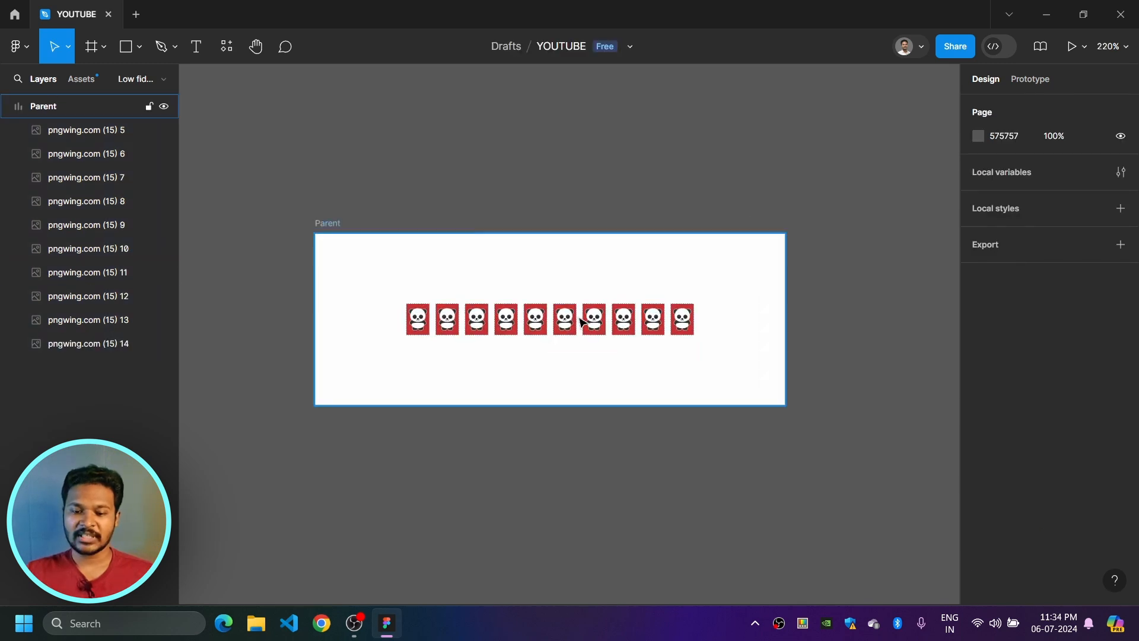
pyautogui.scroll(1, 457, 440)
pyautogui.moveTo(612, 421); pyautogui.dragTo(612, 366)
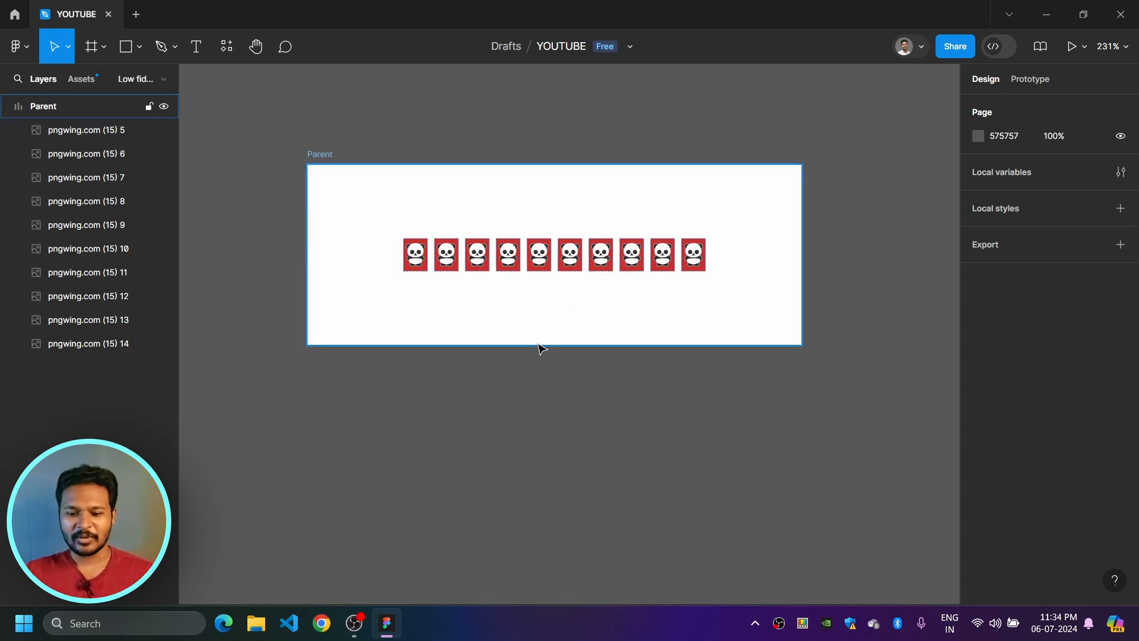
pyautogui.scroll(-5, 547, 173)
pyautogui.scroll(2, 554, 287)
pyautogui.click(482, 136)
pyautogui.click(481, 137)
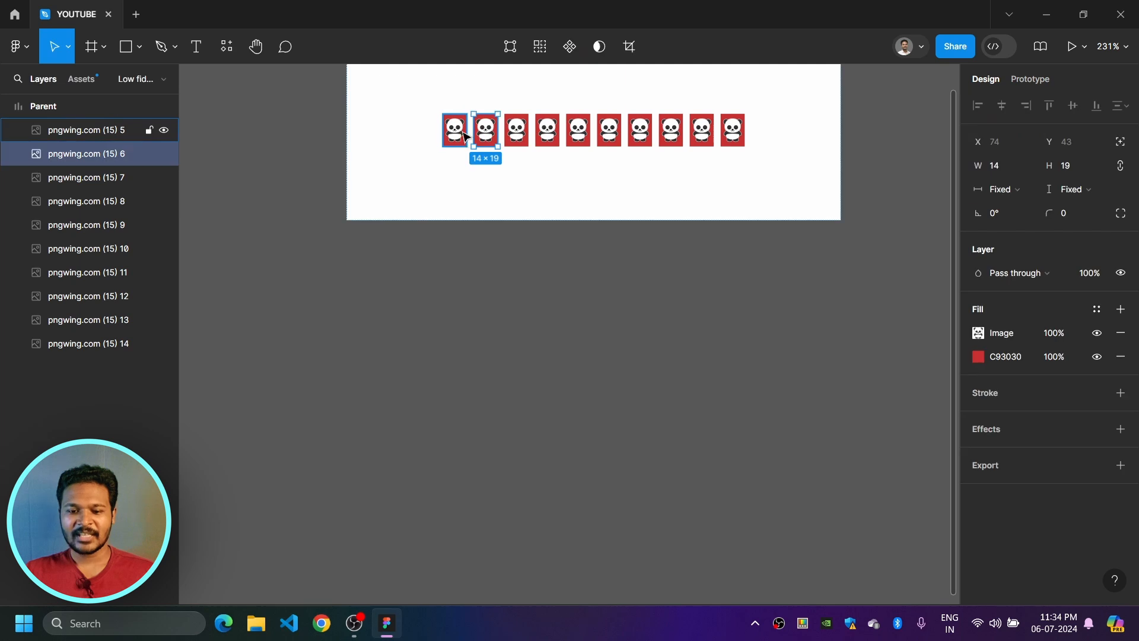
pyautogui.keyDown('shift'); pyautogui.click(455, 133); pyautogui.keyUp('shift')
pyautogui.moveTo(455, 133); pyautogui.dragTo(484, 428)
pyautogui.scroll(3, 468, 295)
pyautogui.click(527, 232)
pyautogui.click(451, 233)
pyautogui.moveTo(451, 232); pyautogui.dragTo(571, 232)
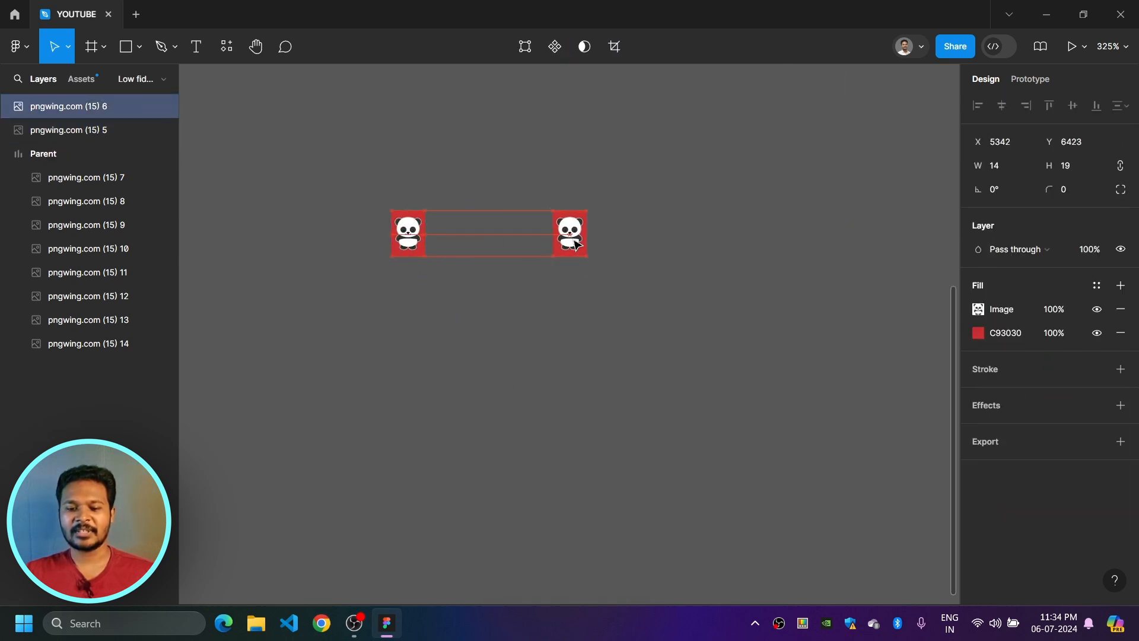
# Step: Move the third remaining panda out of the Parent frame and place it beside the two loose pandas
pyautogui.click(539, 337)
pyautogui.scroll(3, 475, 290)
pyautogui.scroll(-3, 451, 484)
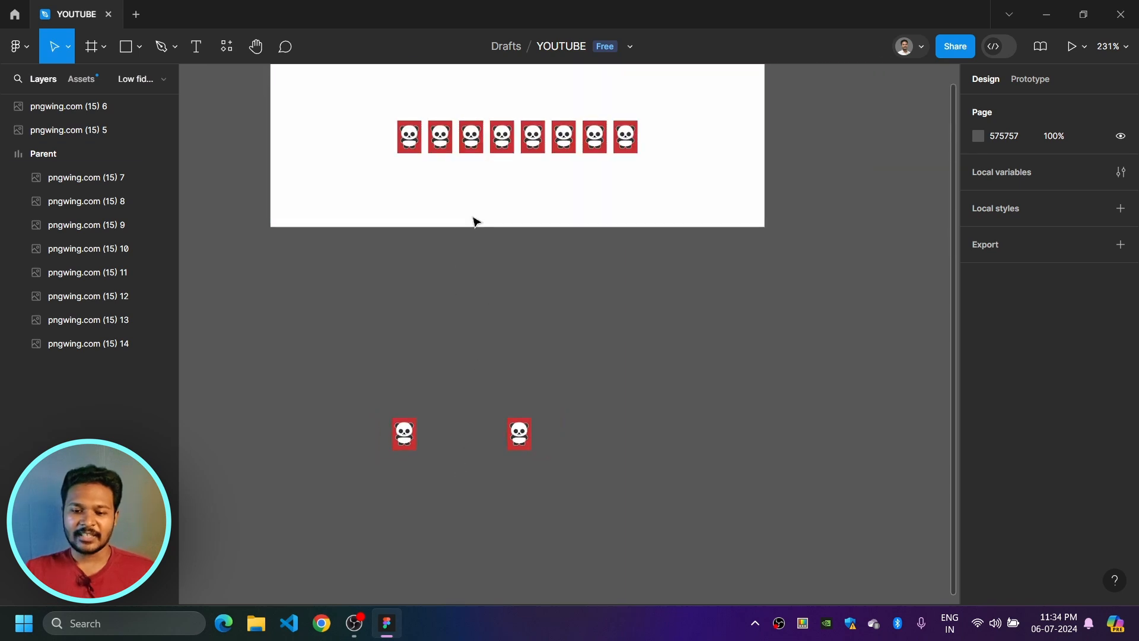
pyautogui.click(482, 139)
pyautogui.moveTo(481, 139); pyautogui.dragTo(636, 437)
pyautogui.click(584, 537)
pyautogui.scroll(-2, 663, 460)
pyautogui.scroll(3, 656, 453)
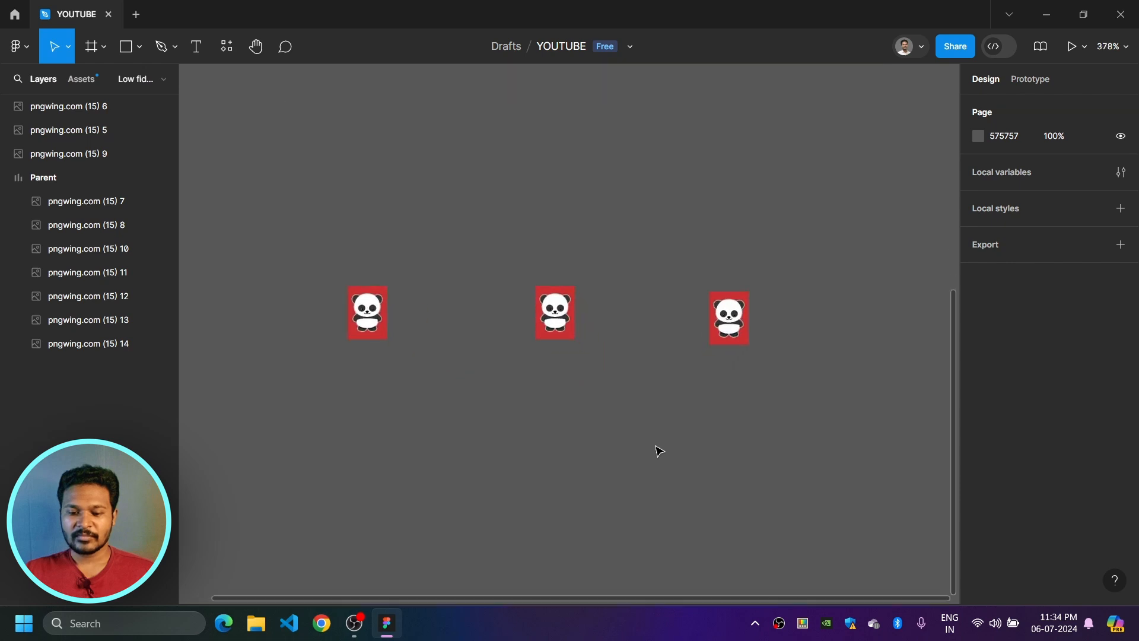
# Step: Move the leftmost loose panda closer to the middle one, at X 5316, Y 6423
pyautogui.scroll(-2, 643, 372)
pyautogui.scroll(2, 564, 395)
pyautogui.click(373, 270)
pyautogui.moveTo(375, 270); pyautogui.dragTo(489, 270)
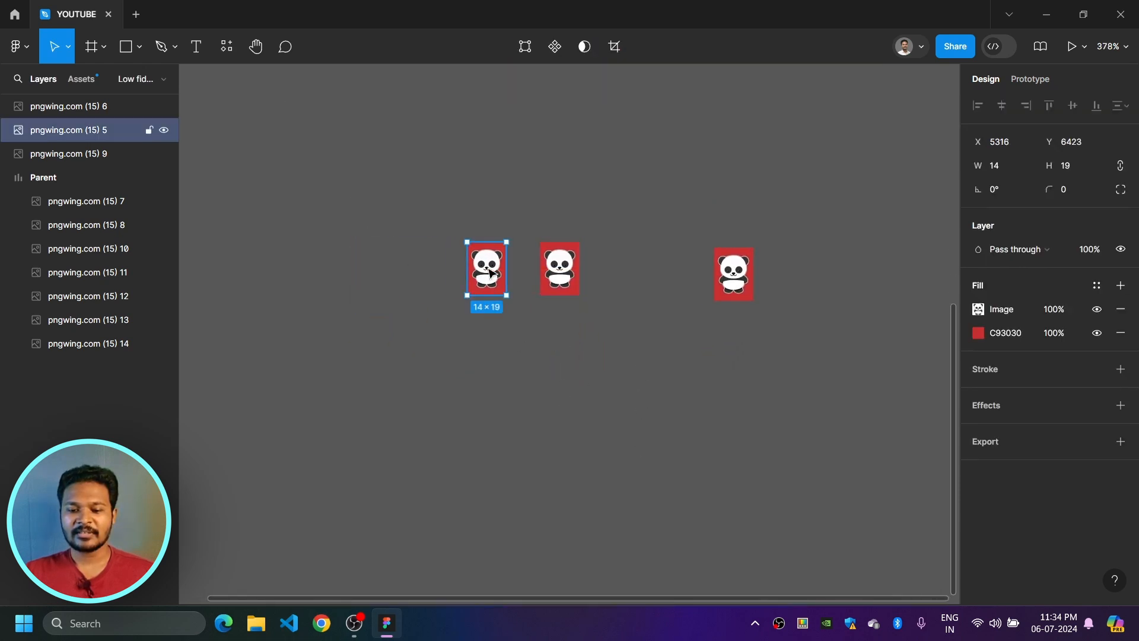
# Step: Add auto layout to the two neighbouring loose pandas, leaving out the third one
pyautogui.click(519, 249)
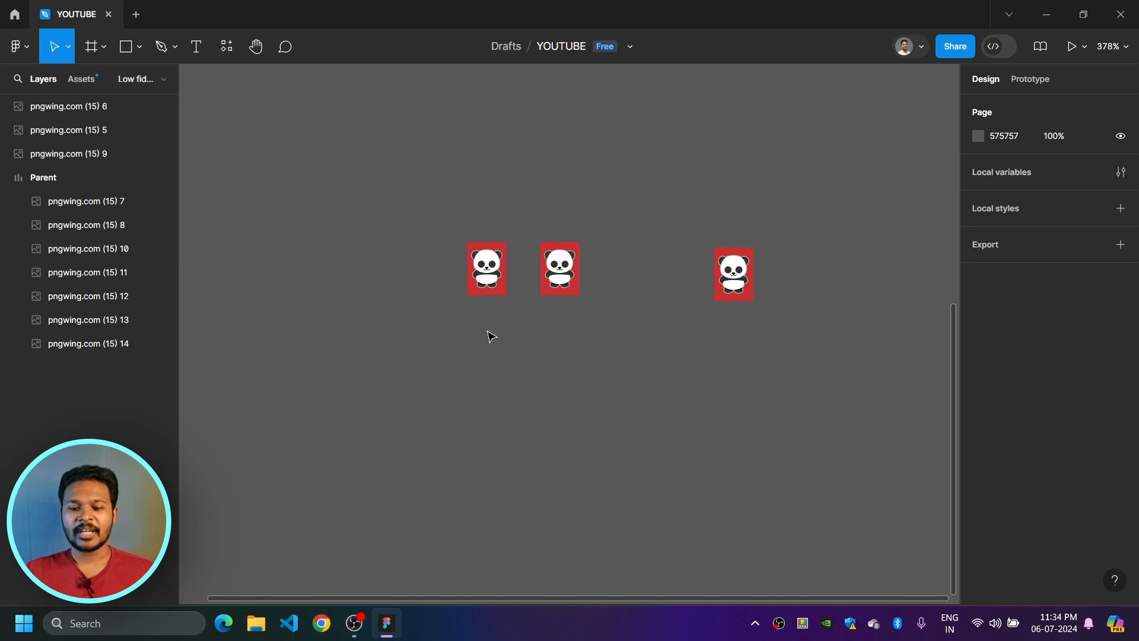
pyautogui.moveTo(401, 189); pyautogui.dragTo(619, 350)
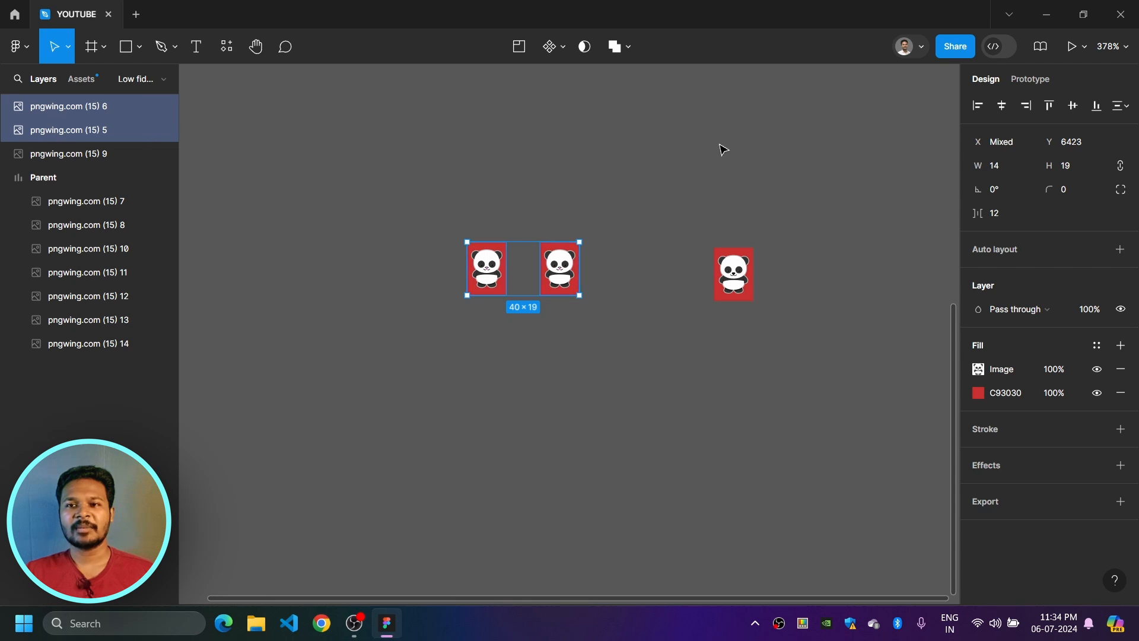
pyautogui.click(1120, 250)
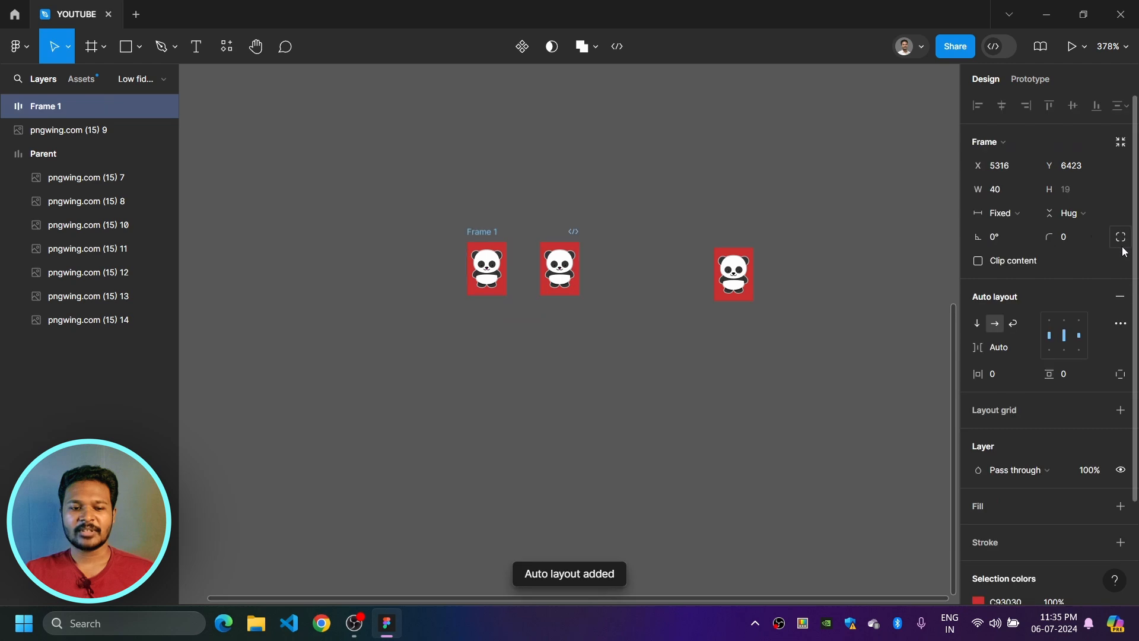
# Step: Rename the new auto layout frame around the two loose pandas as Parent
pyautogui.doubleClick(52, 109)
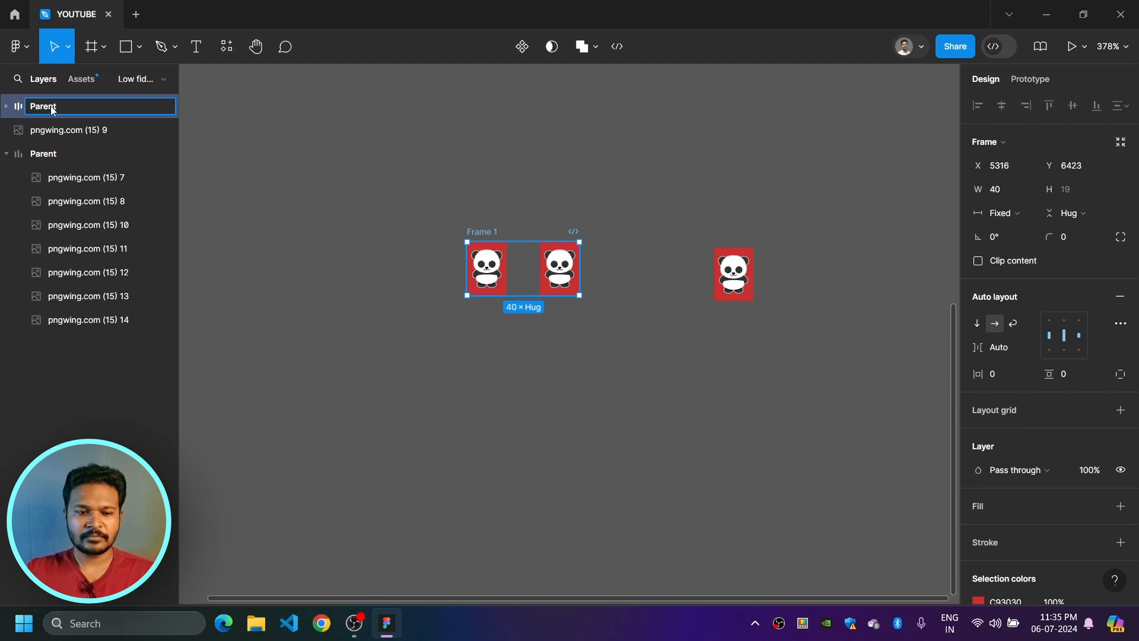
pyautogui.write('Parent')
pyautogui.press('Return')
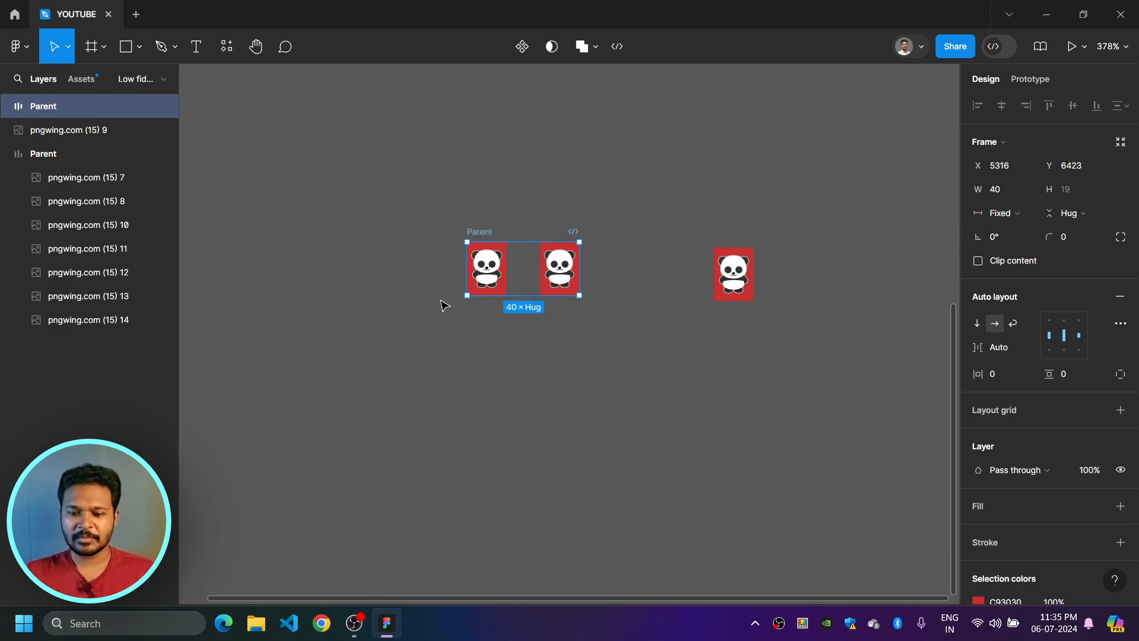
# Step: Set the new Parent frame's vertical padding to 11 and its horizontal padding to 28
pyautogui.scroll(5, 455, 234)
pyautogui.scroll(-2, 562, 437)
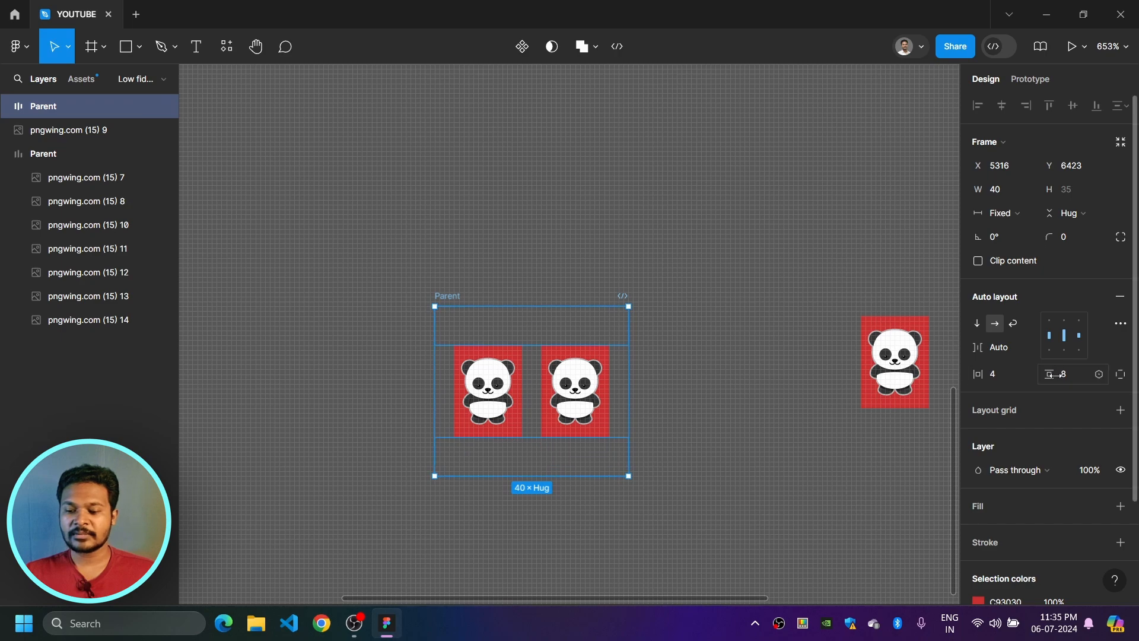
pyautogui.moveTo(1052, 374); pyautogui.dragTo(1055, 381)
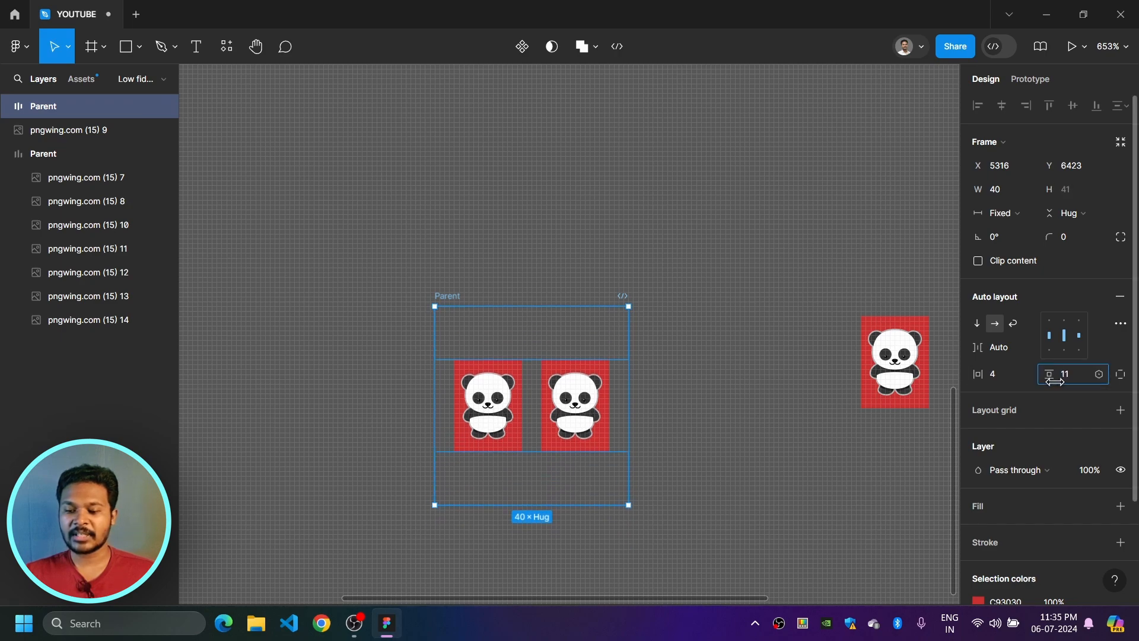
pyautogui.moveTo(983, 376); pyautogui.dragTo(1019, 392)
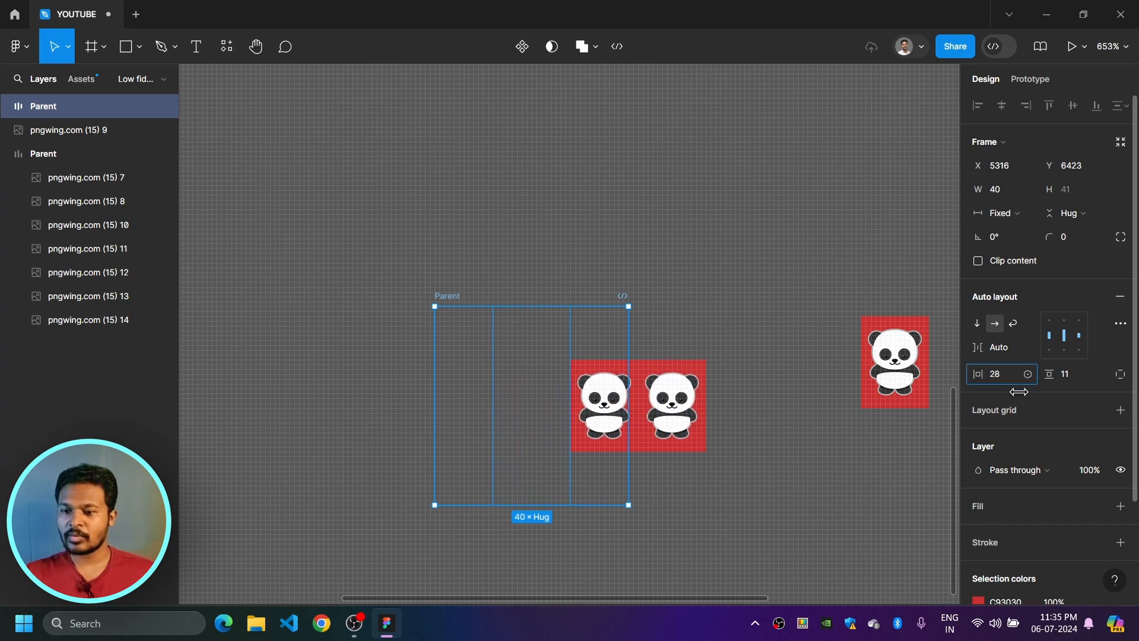
# Step: Change the new Parent frame's width sizing to Hug contents
pyautogui.click(1012, 216)
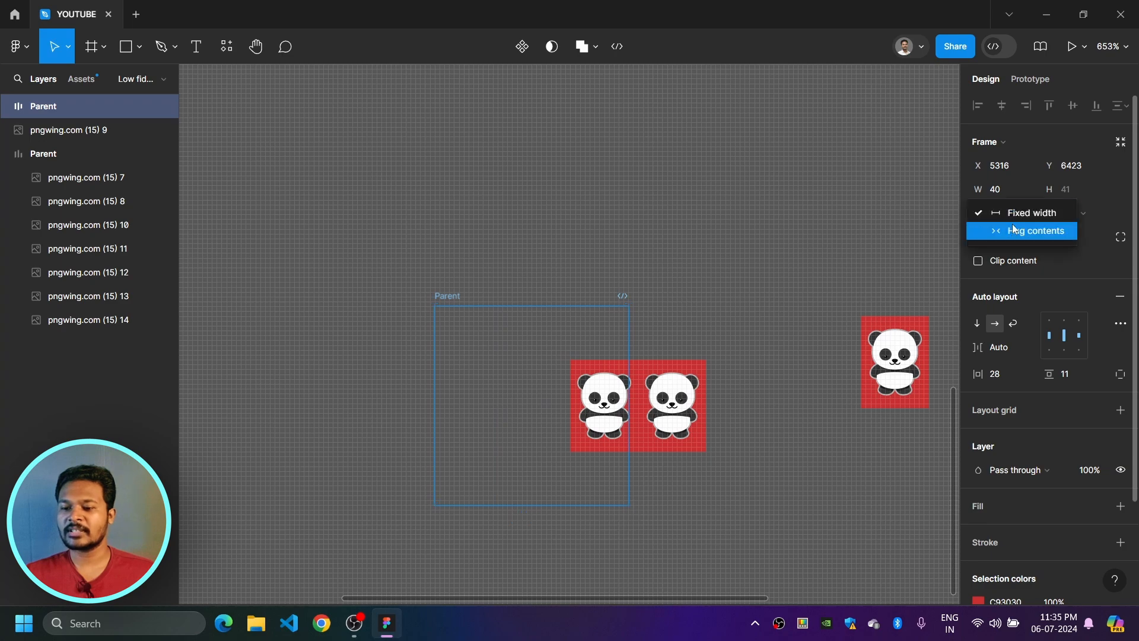
pyautogui.click(1013, 230)
pyautogui.scroll(-3, 584, 224)
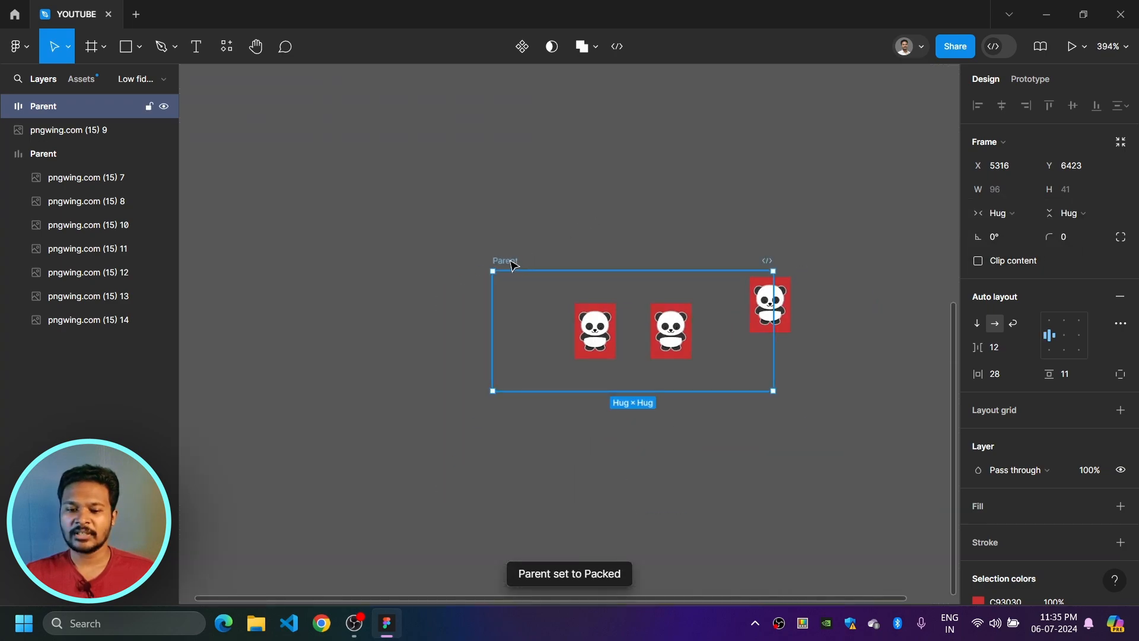
# Step: Move the new Parent frame to X 5276, Y 6389 and reduce its horizontal padding to 14
pyautogui.moveTo(513, 265); pyautogui.dragTo(394, 164)
pyautogui.moveTo(978, 373); pyautogui.dragTo(957, 375)
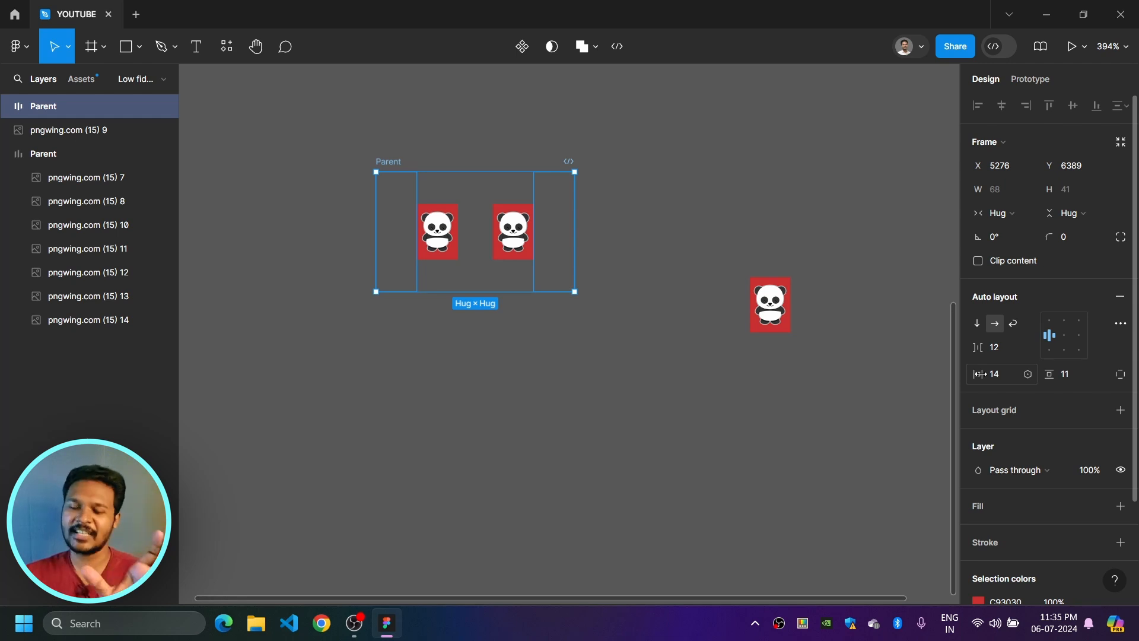
# Step: Move the remaining loose panda into the new Parent frame as its third item
pyautogui.moveTo(639, 171); pyautogui.dragTo(676, 228)
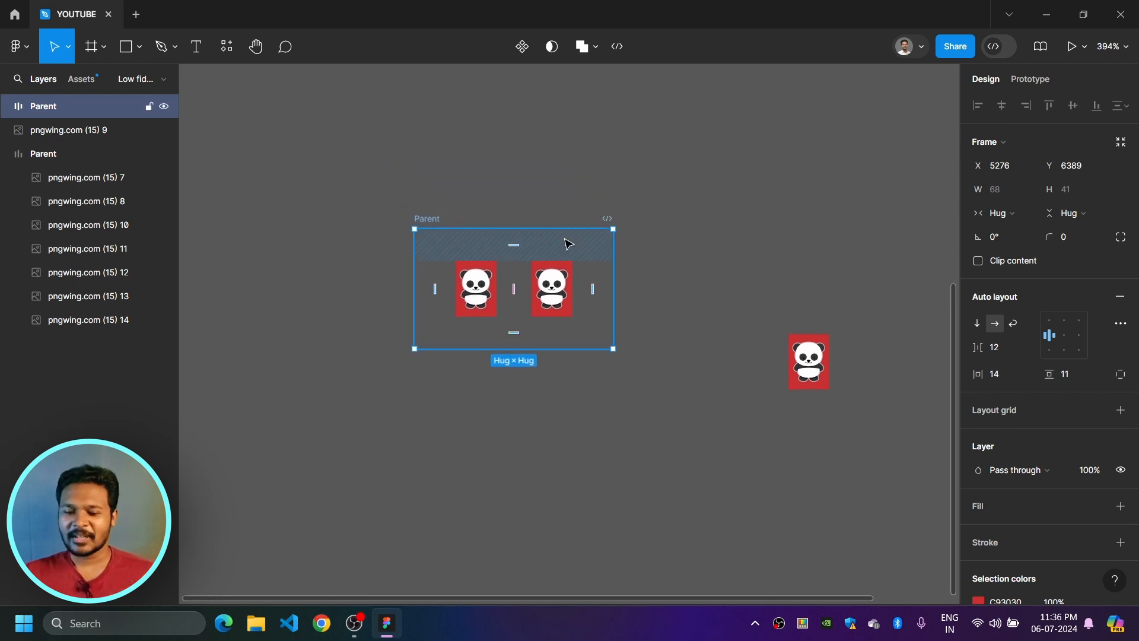
pyautogui.moveTo(655, 227); pyautogui.dragTo(660, 139)
pyautogui.moveTo(686, 219); pyautogui.dragTo(683, 296)
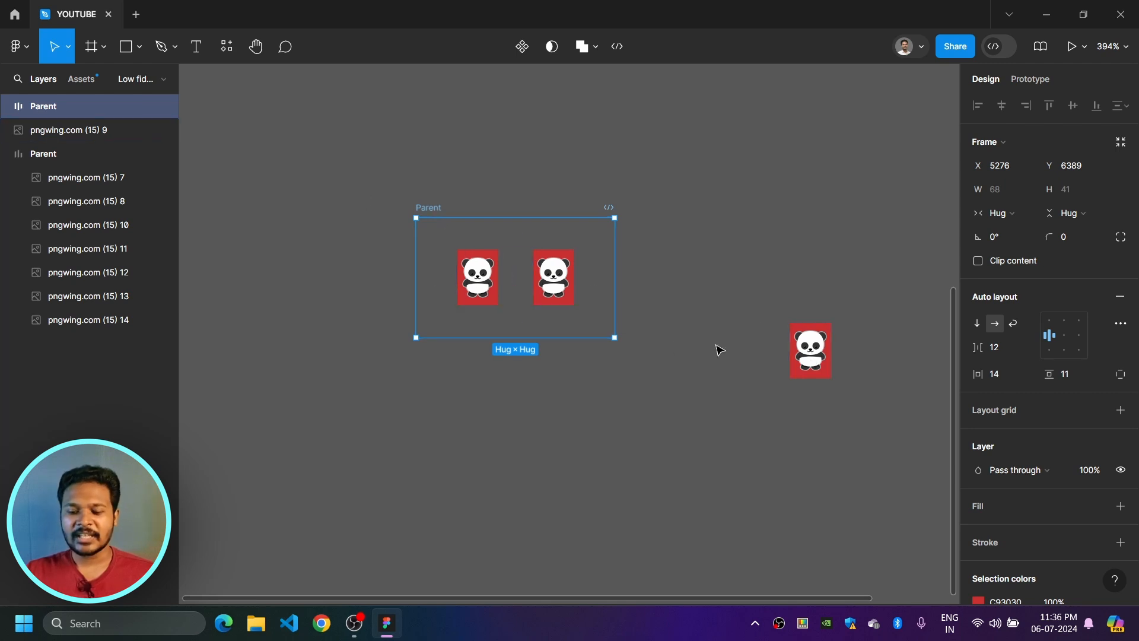
pyautogui.moveTo(808, 349); pyautogui.dragTo(602, 278)
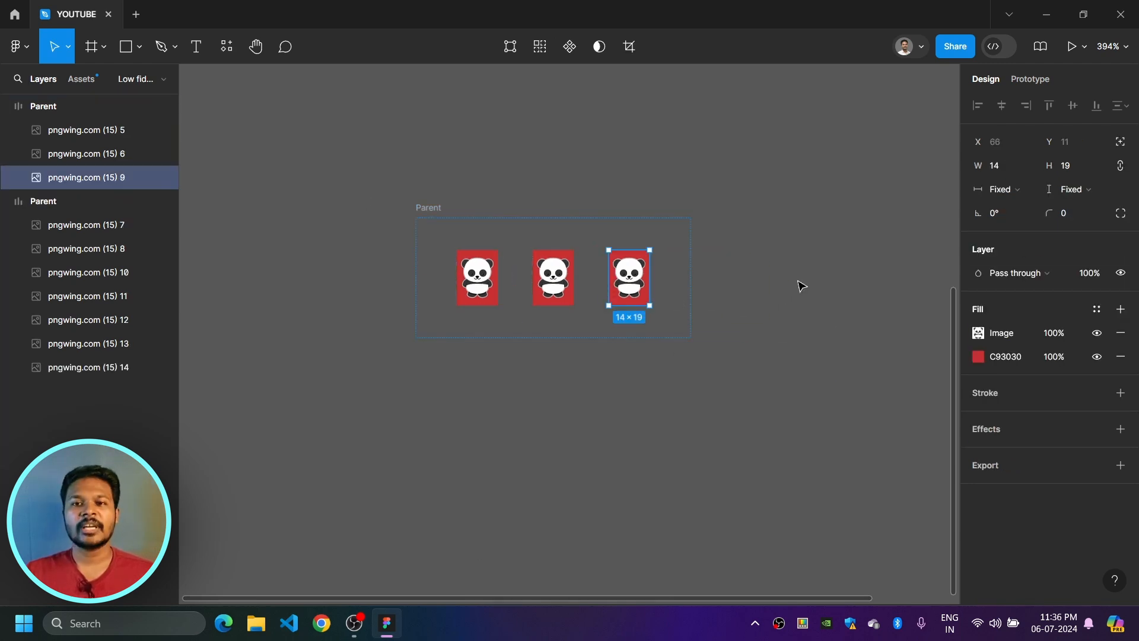
pyautogui.click(800, 291)
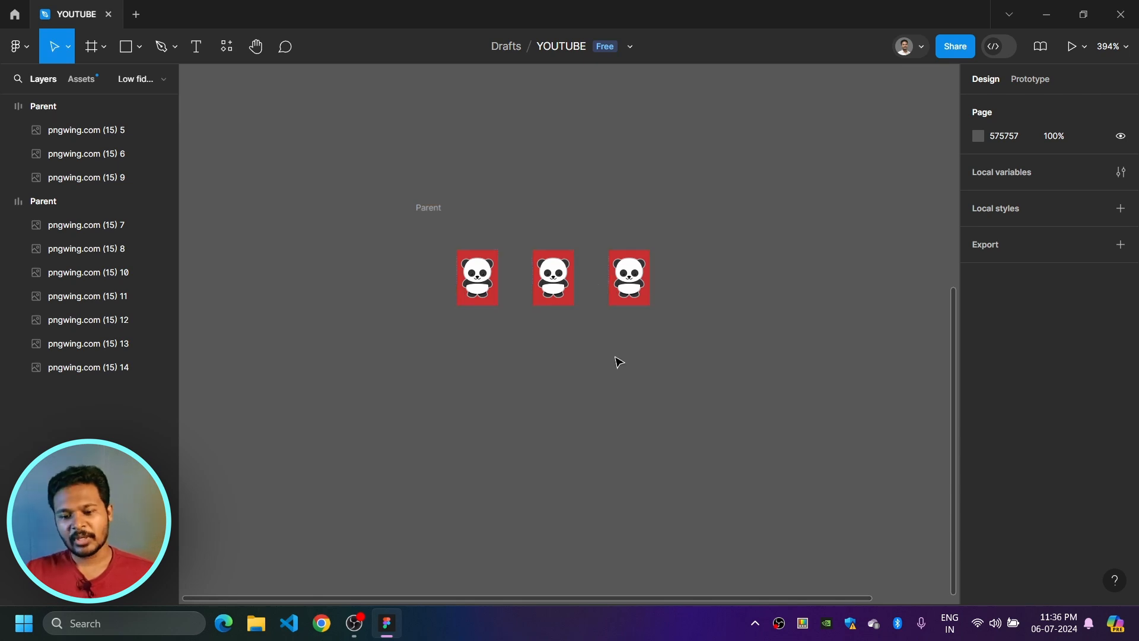
# Step: Widen the three-panda Parent frame to a fixed width of 279
pyautogui.click(439, 209)
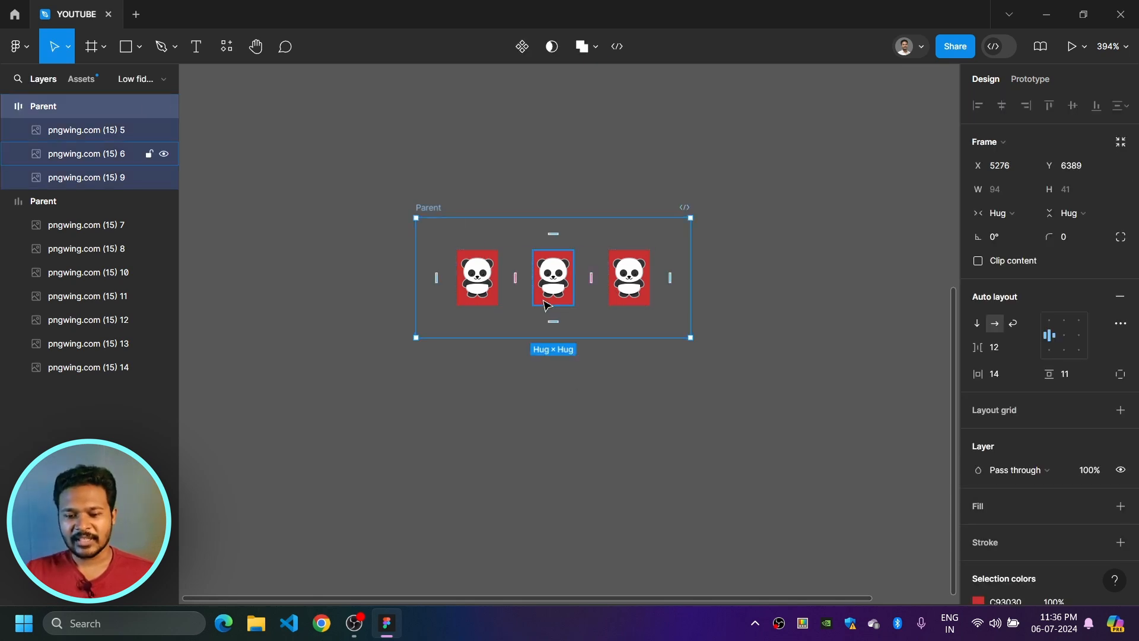
pyautogui.click(468, 280)
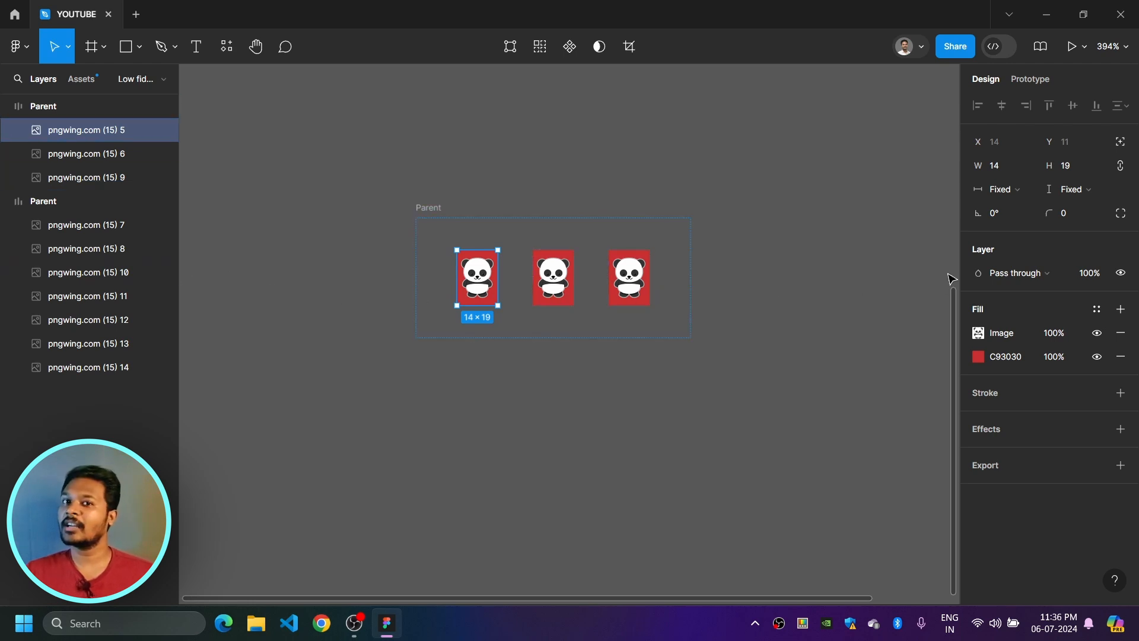
pyautogui.moveTo(659, 163); pyautogui.dragTo(584, 187)
pyautogui.scroll(-5, 585, 188)
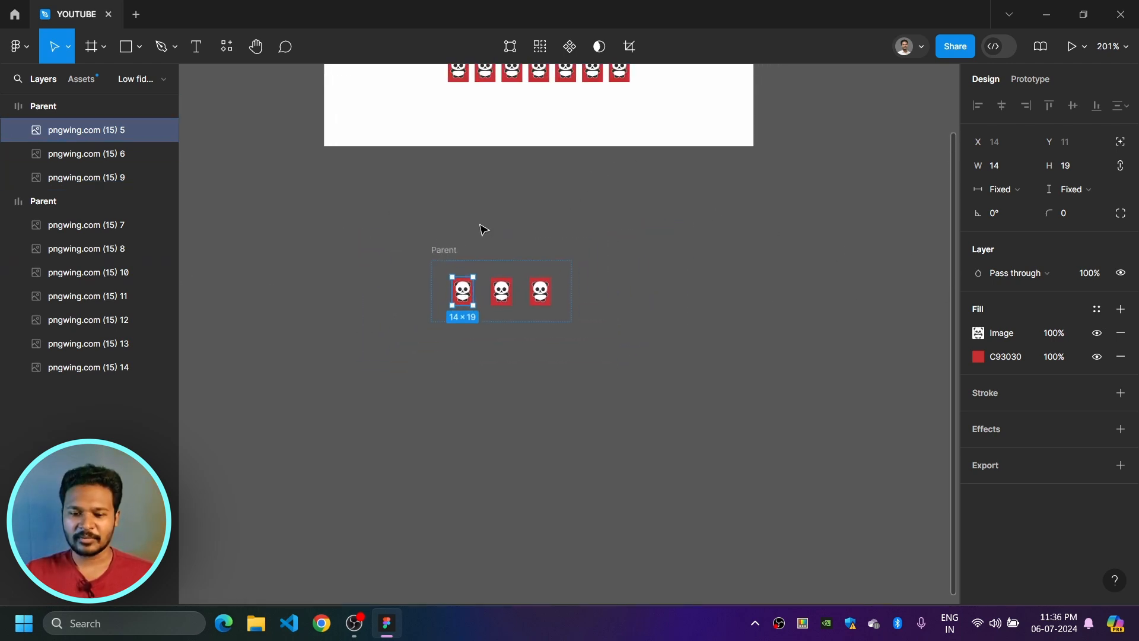
pyautogui.click(457, 248)
pyautogui.moveTo(572, 289); pyautogui.dragTo(847, 288)
pyautogui.scroll(2, 433, 386)
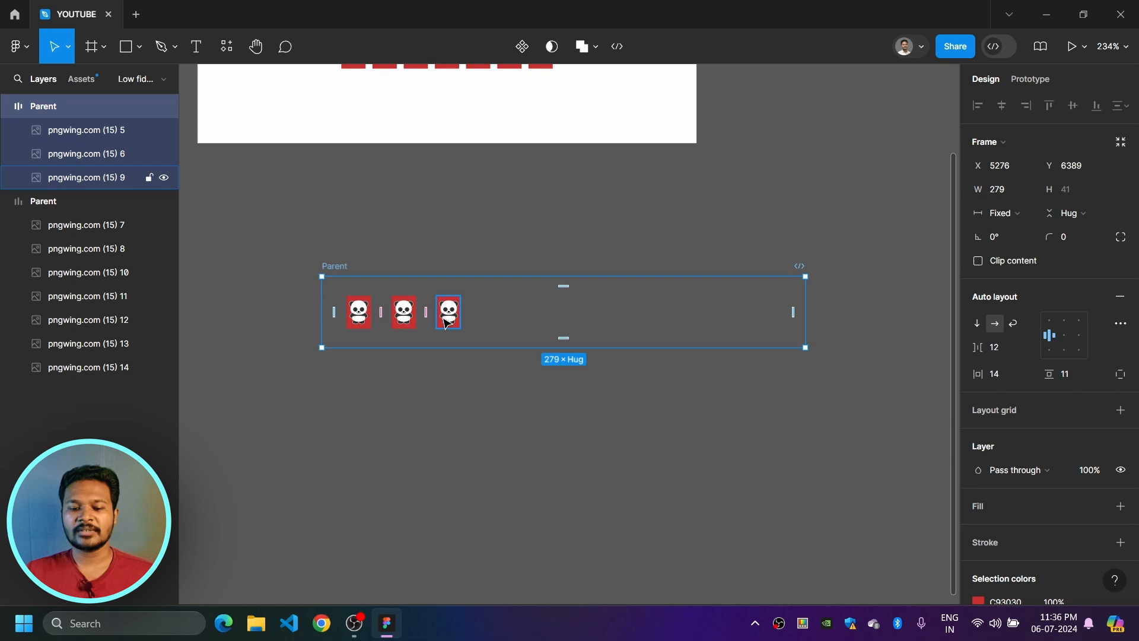
# Step: Change the solid background fill of the second and third pandas to blue, 0939B6
pyautogui.click(409, 321)
pyautogui.keyDown('shift'); pyautogui.click(447, 322); pyautogui.keyUp('shift')
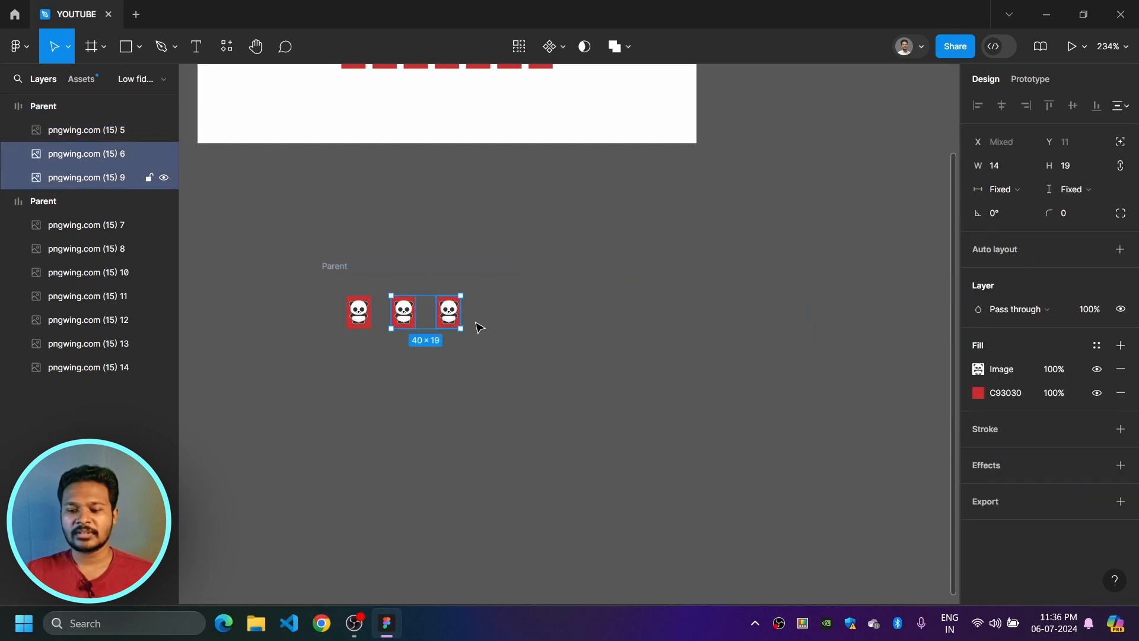
pyautogui.click(978, 393)
pyautogui.click(899, 415)
pyautogui.moveTo(933, 323); pyautogui.dragTo(943, 333)
pyautogui.click(562, 442)
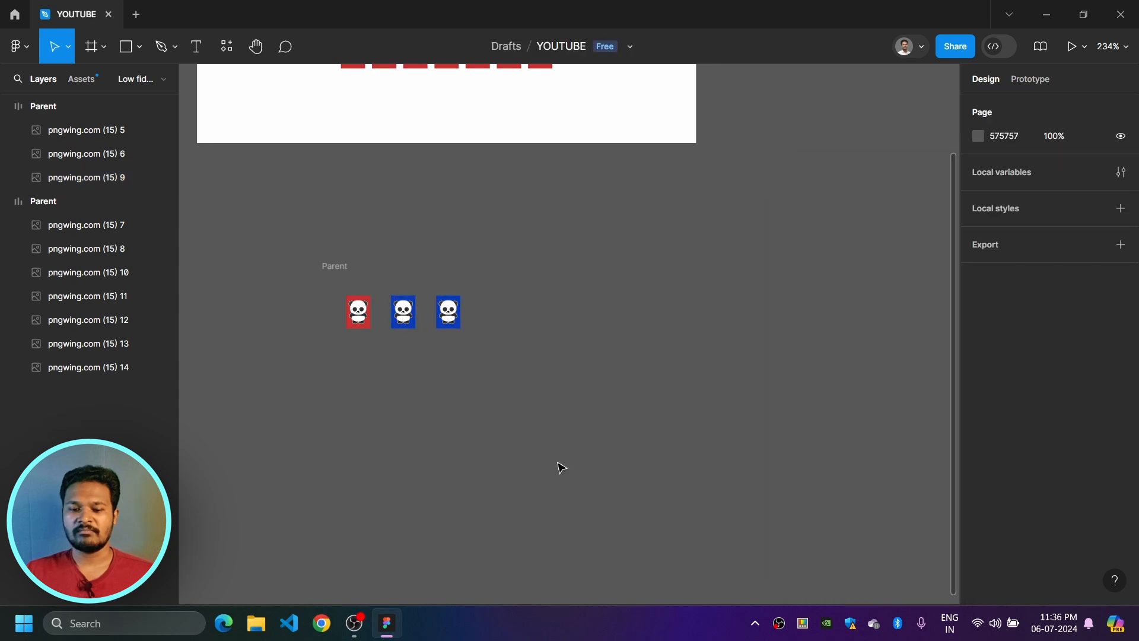
# Step: Add a white FFFFFF fill to the three-panda Parent frame
pyautogui.click(376, 293)
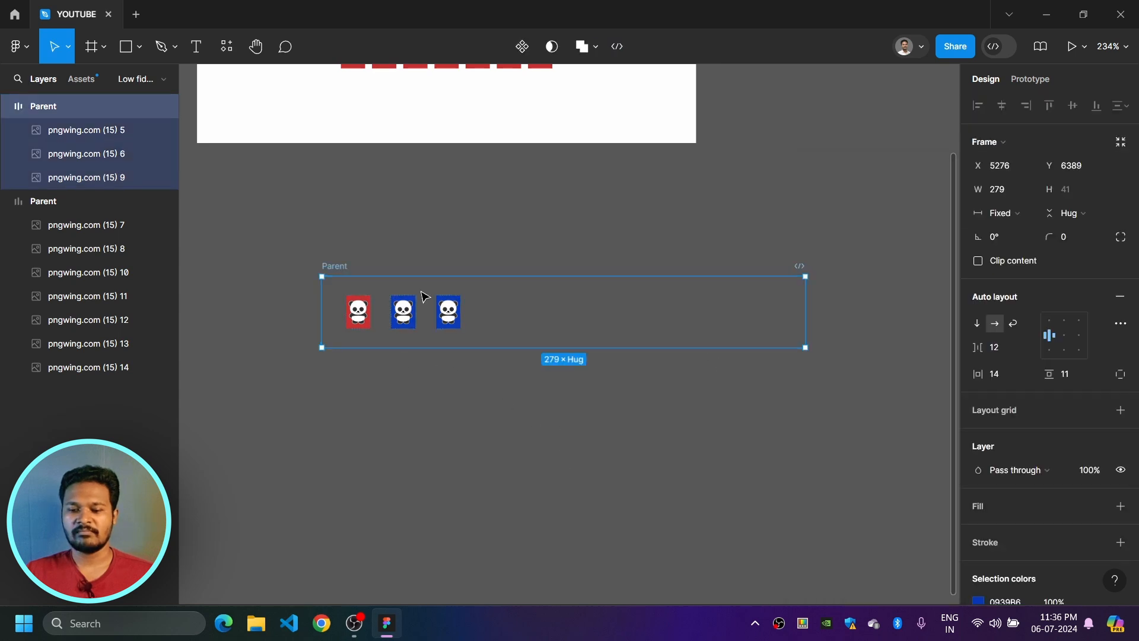
pyautogui.click(1120, 506)
pyautogui.click(619, 419)
pyautogui.scroll(3, 620, 420)
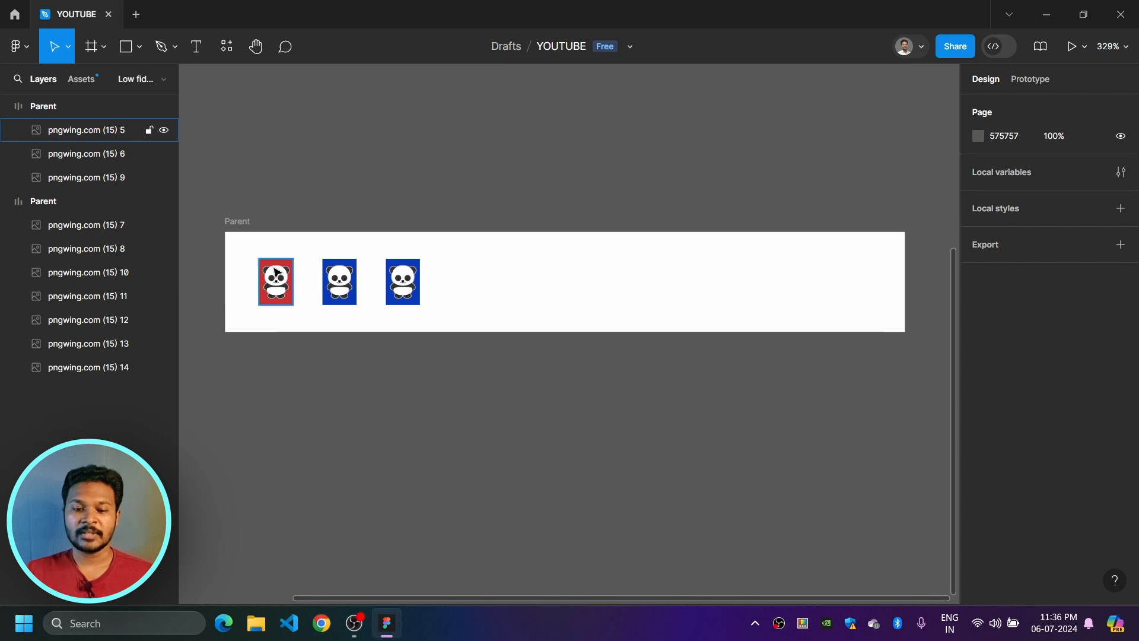
# Step: Add a nested auto layout around the two blue pandas inside the Parent frame
pyautogui.click(338, 281)
pyautogui.keyDown('shift'); pyautogui.click(411, 283); pyautogui.keyUp('shift')
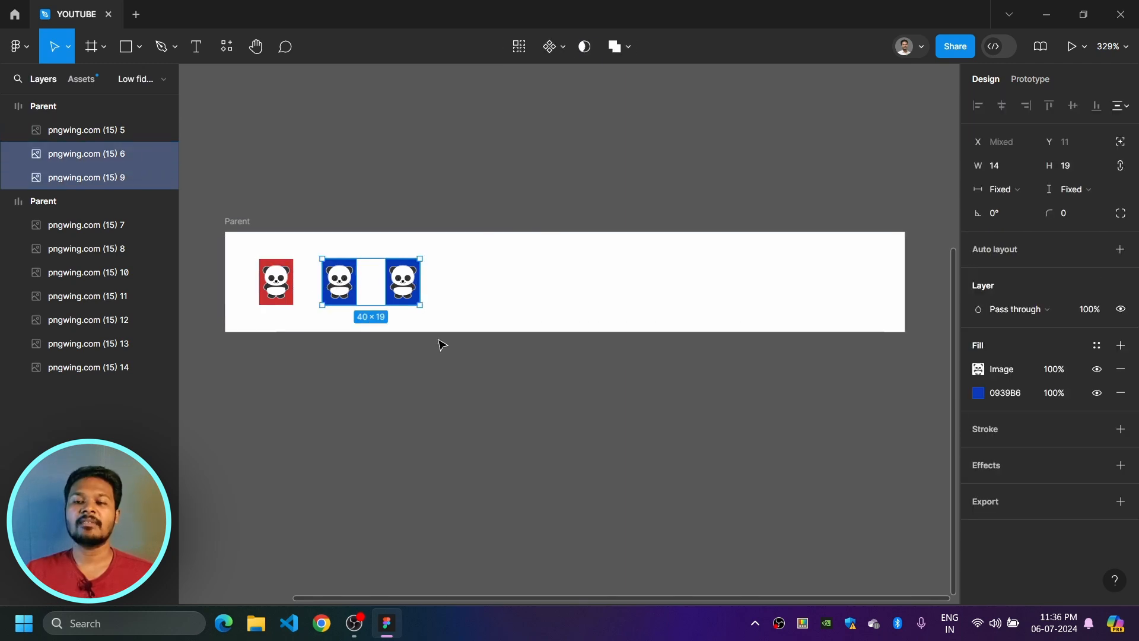
pyautogui.click(269, 286)
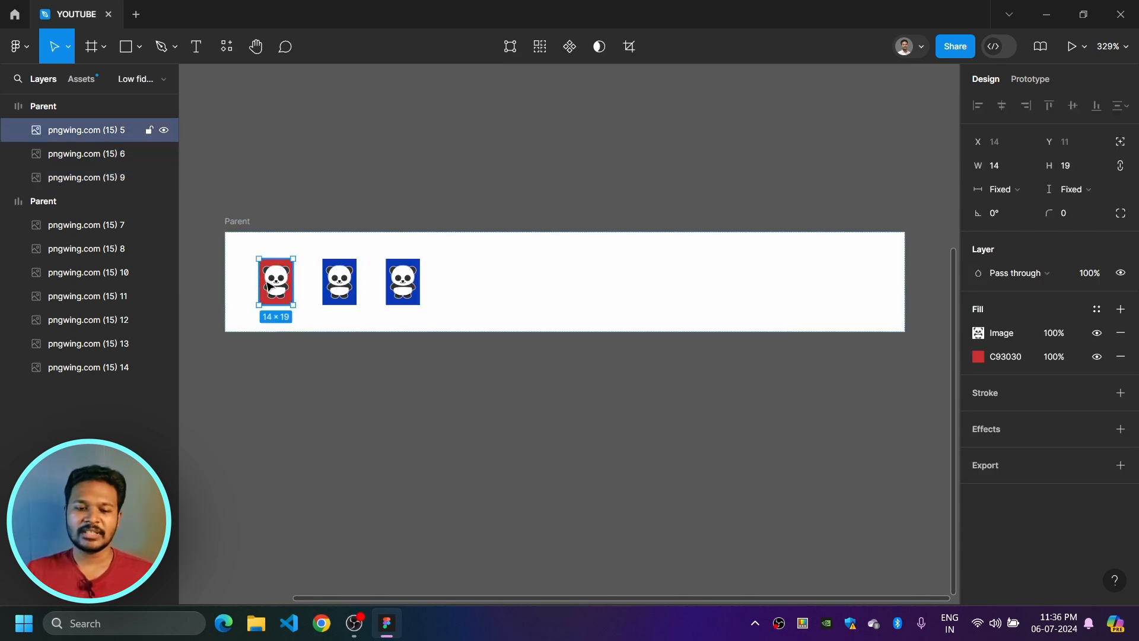
pyautogui.click(471, 401)
pyautogui.click(342, 280)
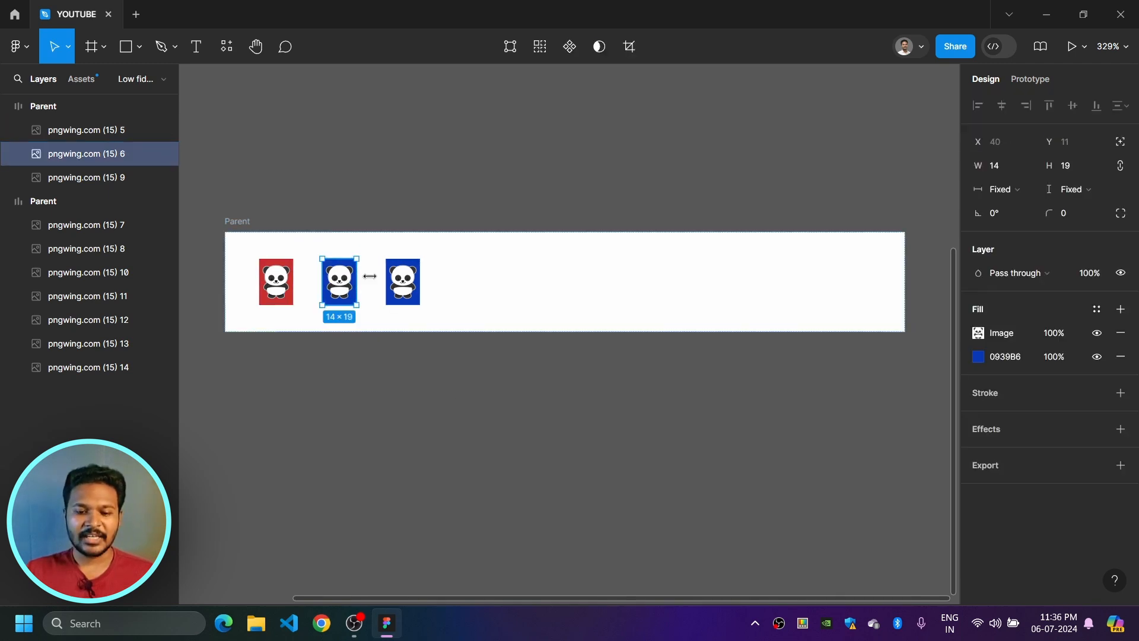
pyautogui.keyDown('shift'); pyautogui.click(402, 289); pyautogui.keyUp('shift')
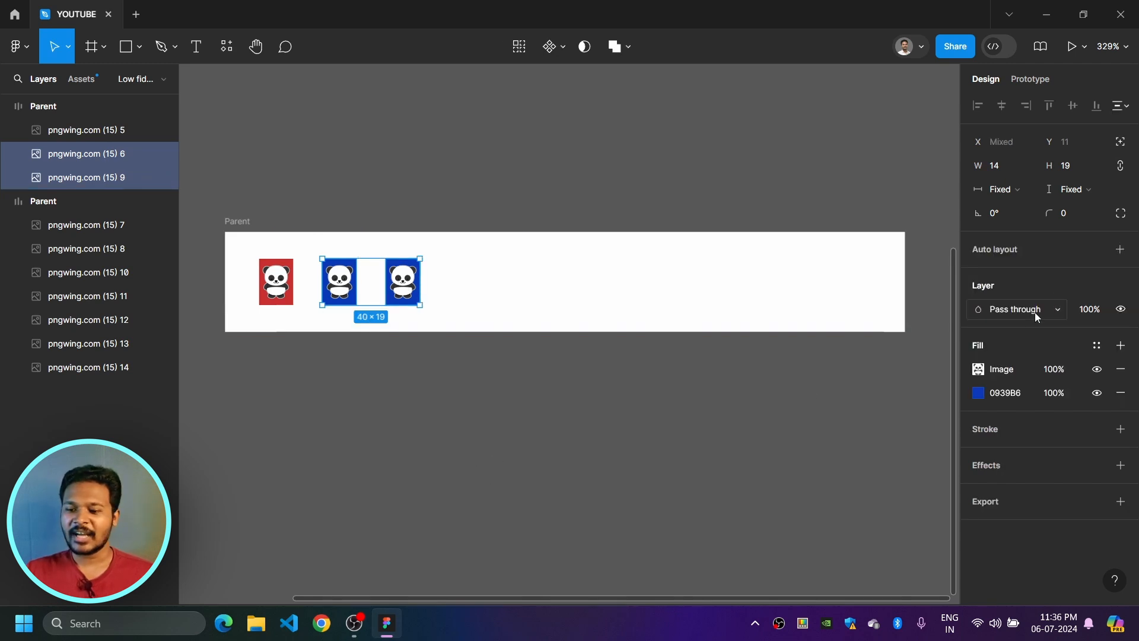
pyautogui.click(1120, 252)
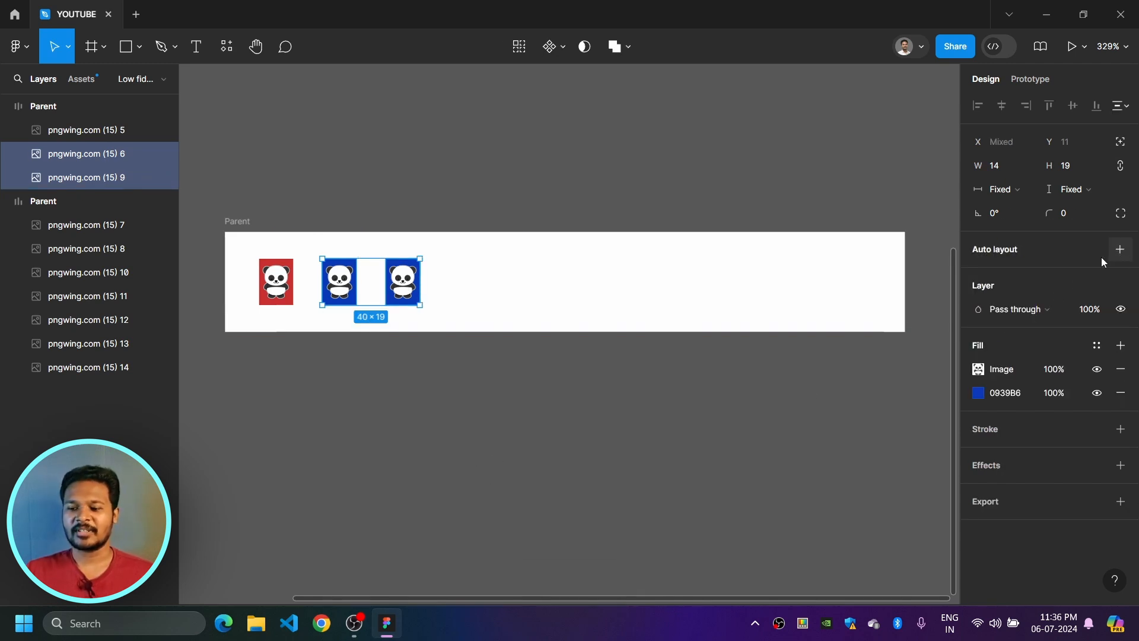
pyautogui.scroll(-2, 679, 391)
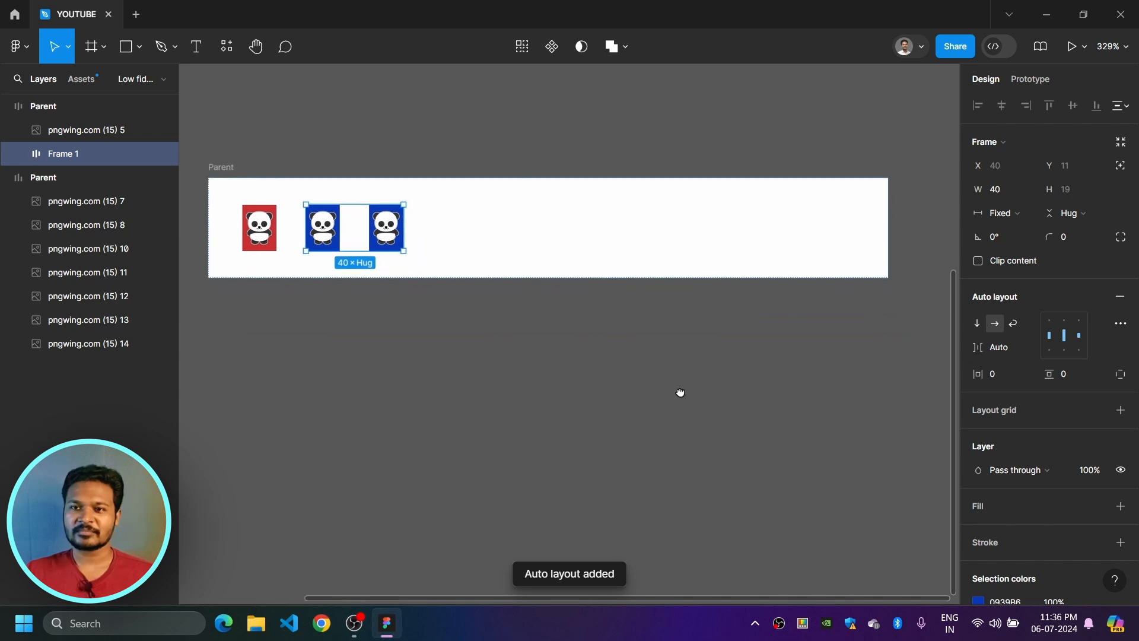
# Step: Compare the layout settings of the Parent frame, the nested blue panda frame and the red panda
pyautogui.click(270, 154)
pyautogui.click(229, 169)
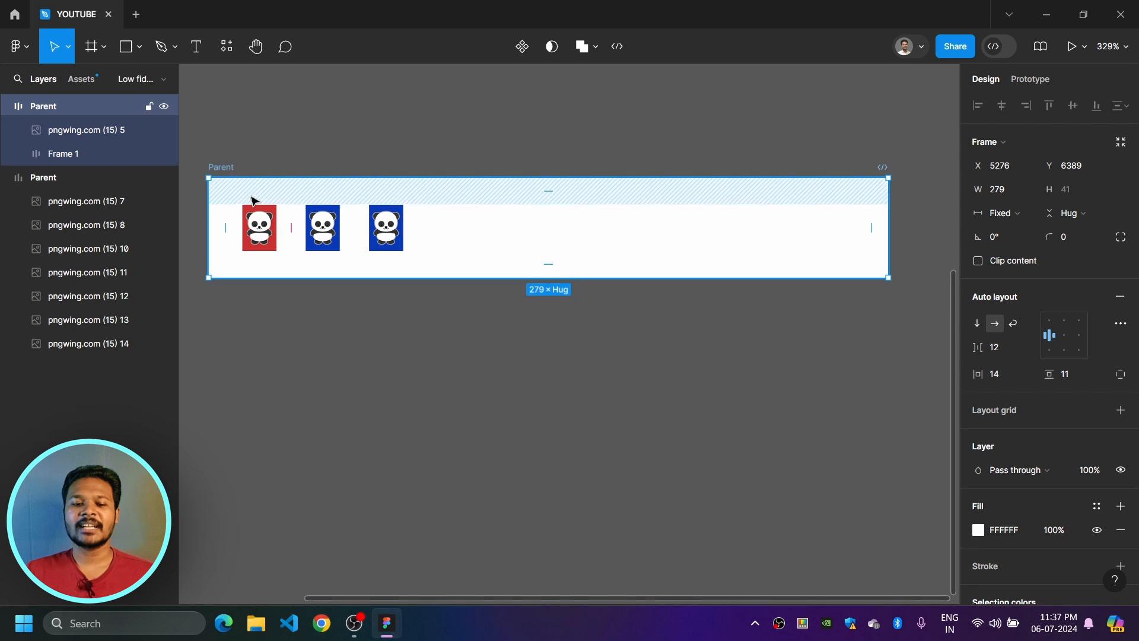
pyautogui.click(318, 230)
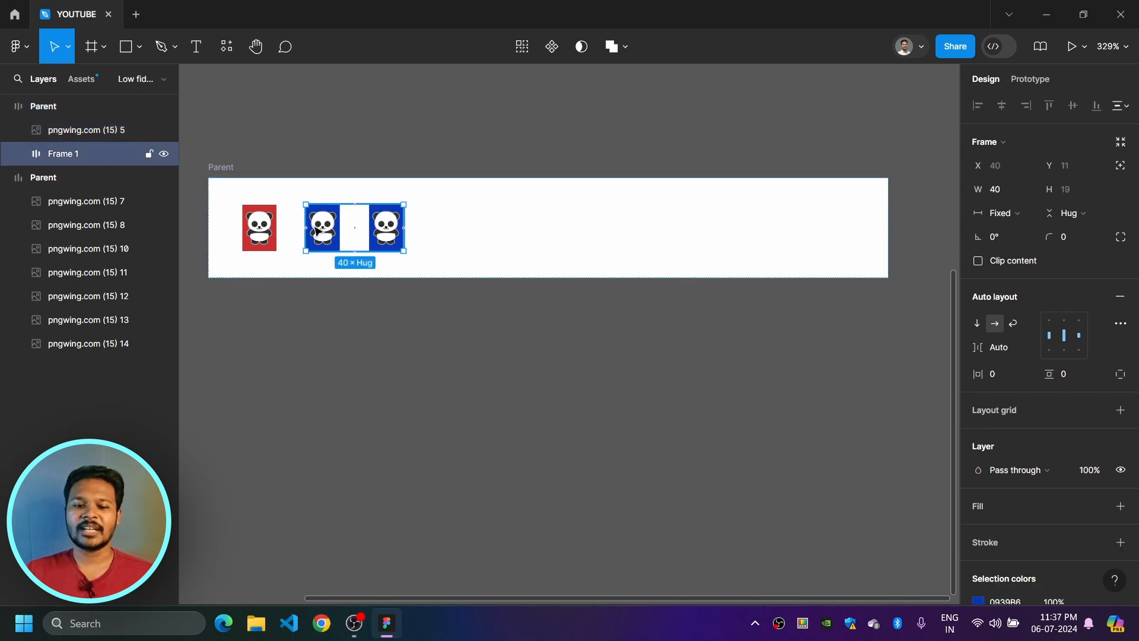
pyautogui.click(257, 229)
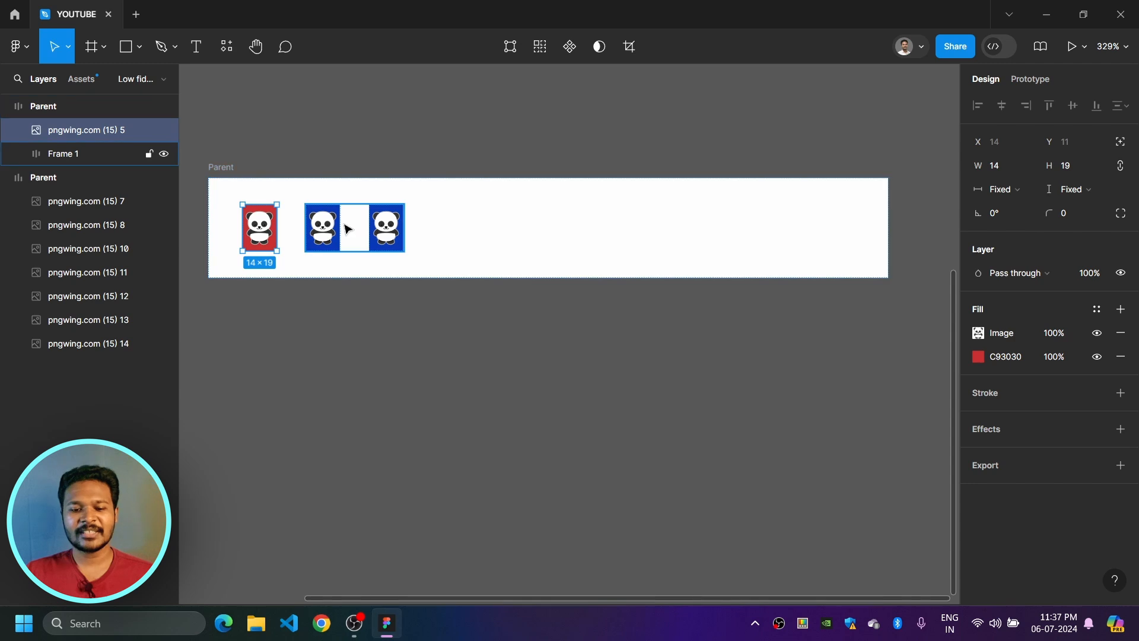
pyautogui.click(347, 229)
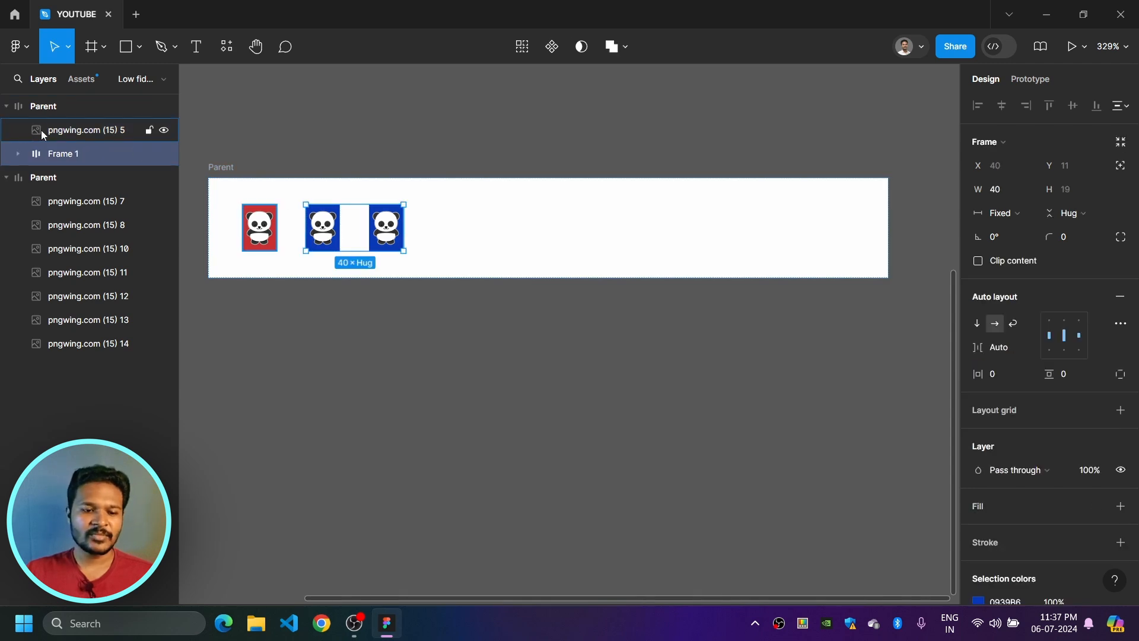
# Step: Delete the original Parent frame that holds the row of seven pandas
pyautogui.click(6, 178)
pyautogui.click(46, 179)
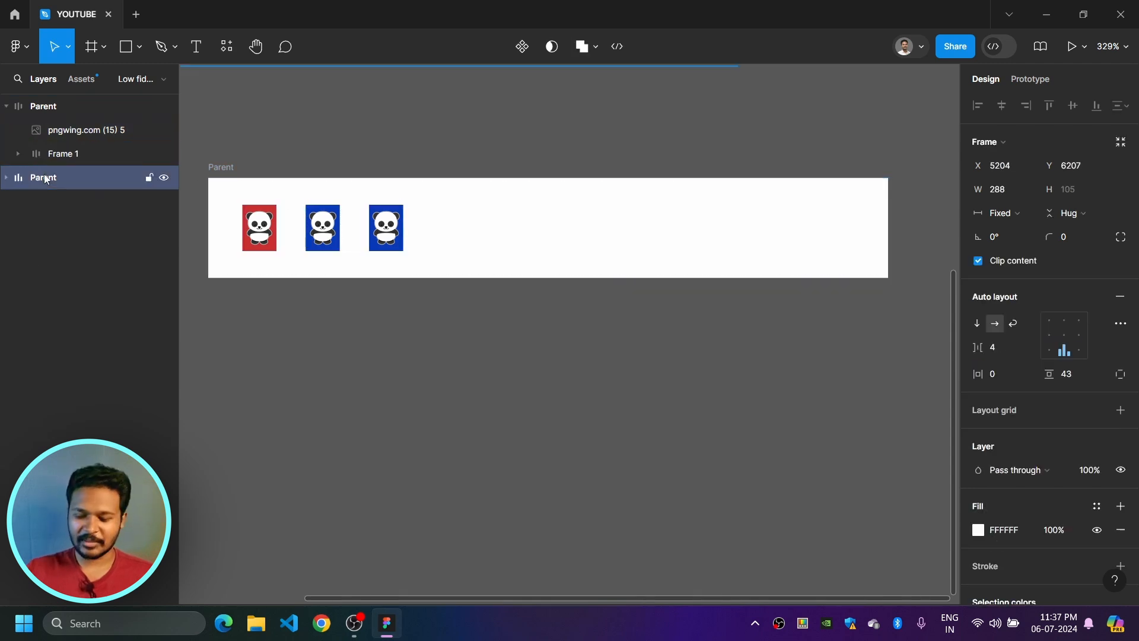
pyautogui.press('Delete')
# Step: Examine the layer hierarchy of the remaining Parent frame, including its red panda and the nested Frame 1
pyautogui.click(18, 154)
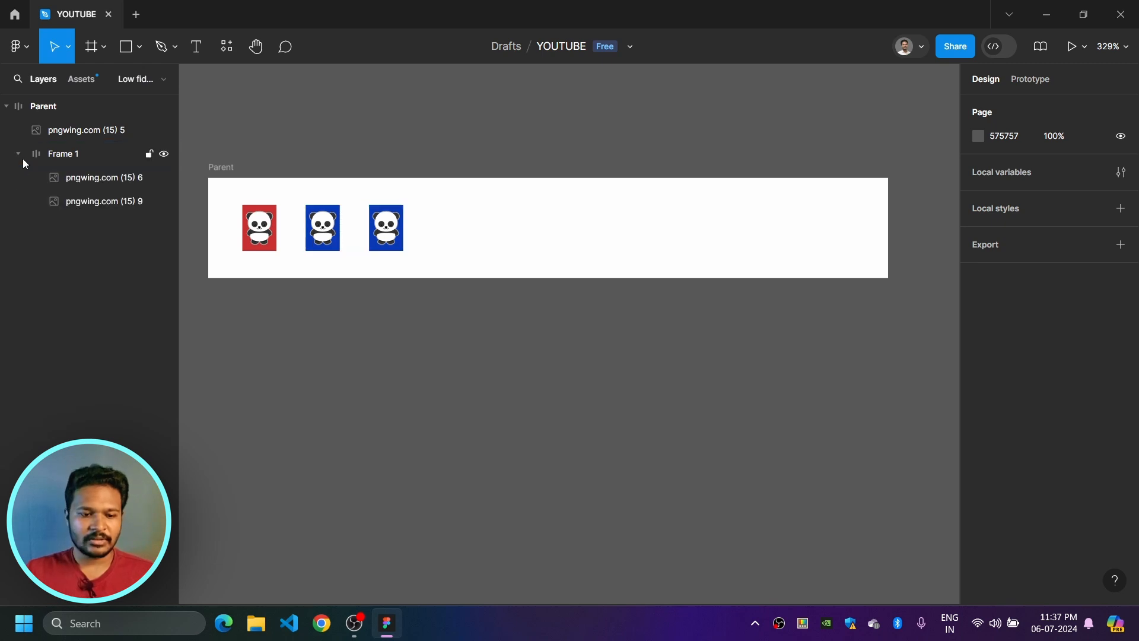
pyautogui.click(20, 155)
pyautogui.click(55, 105)
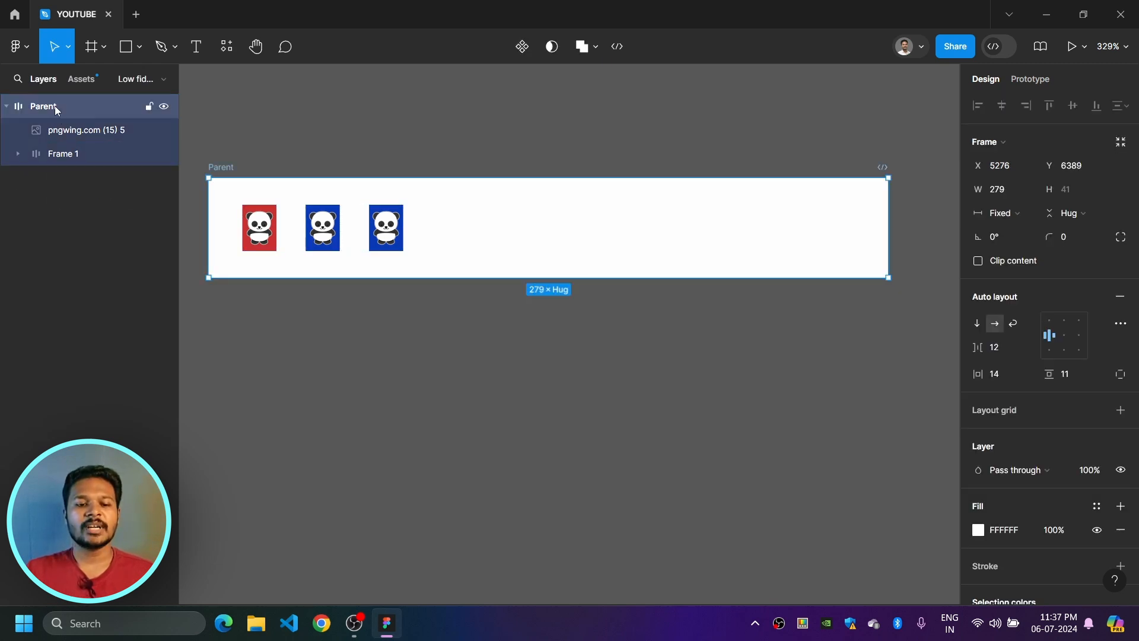
pyautogui.click(62, 132)
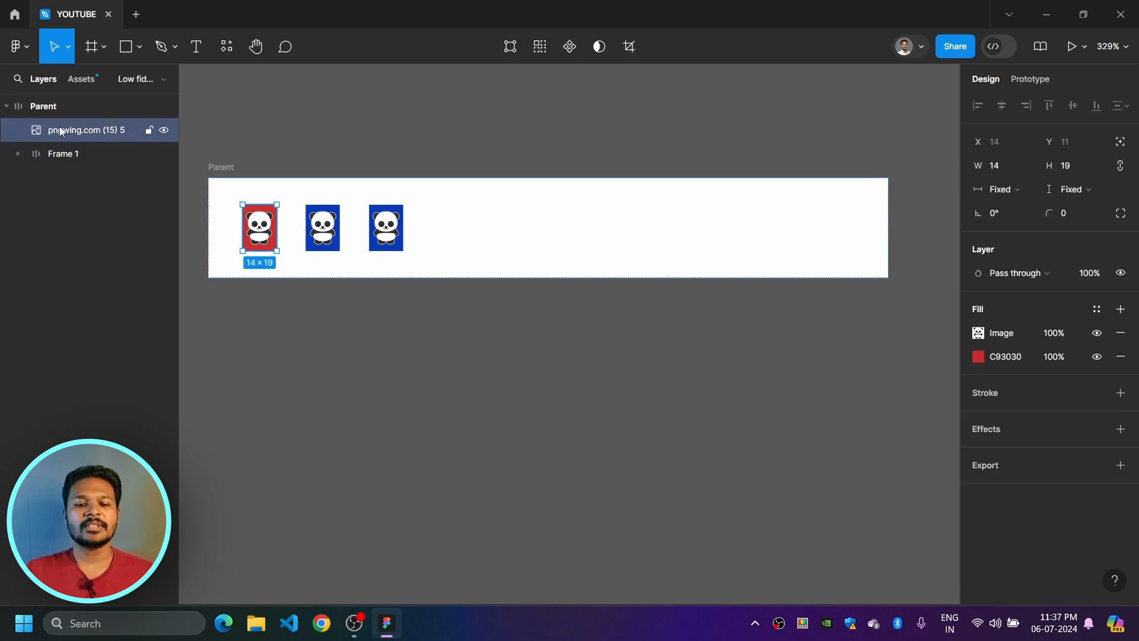
pyautogui.click(67, 158)
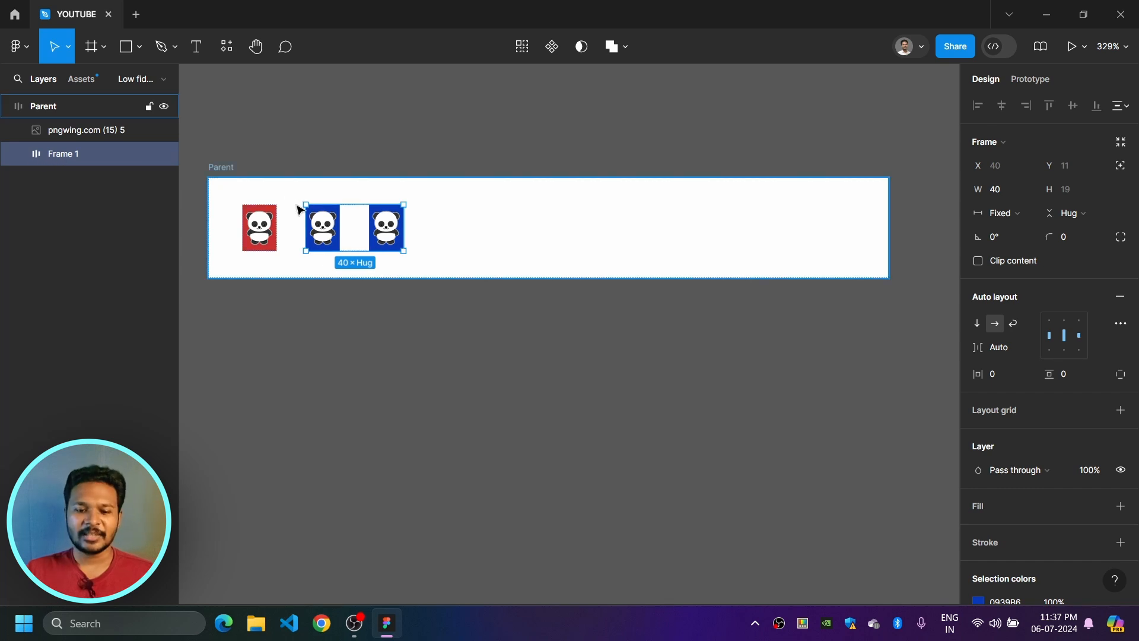
# Step: Widen the Parent frame to 281 and increase the gap between its items to 201
pyautogui.click(226, 171)
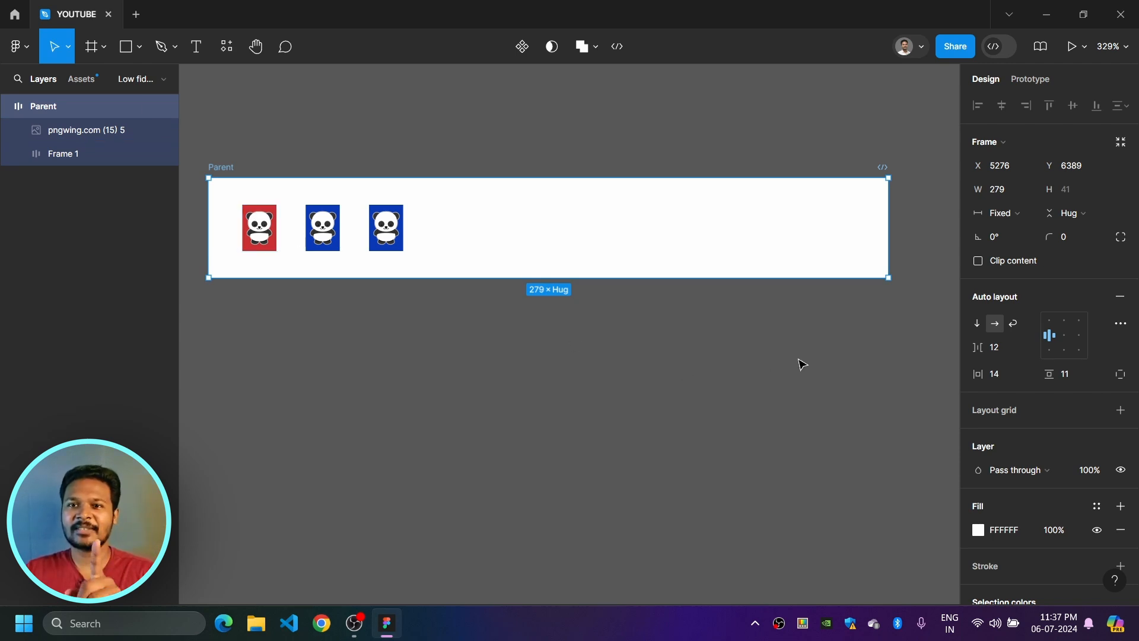
pyautogui.moveTo(978, 348); pyautogui.dragTo(122, 364)
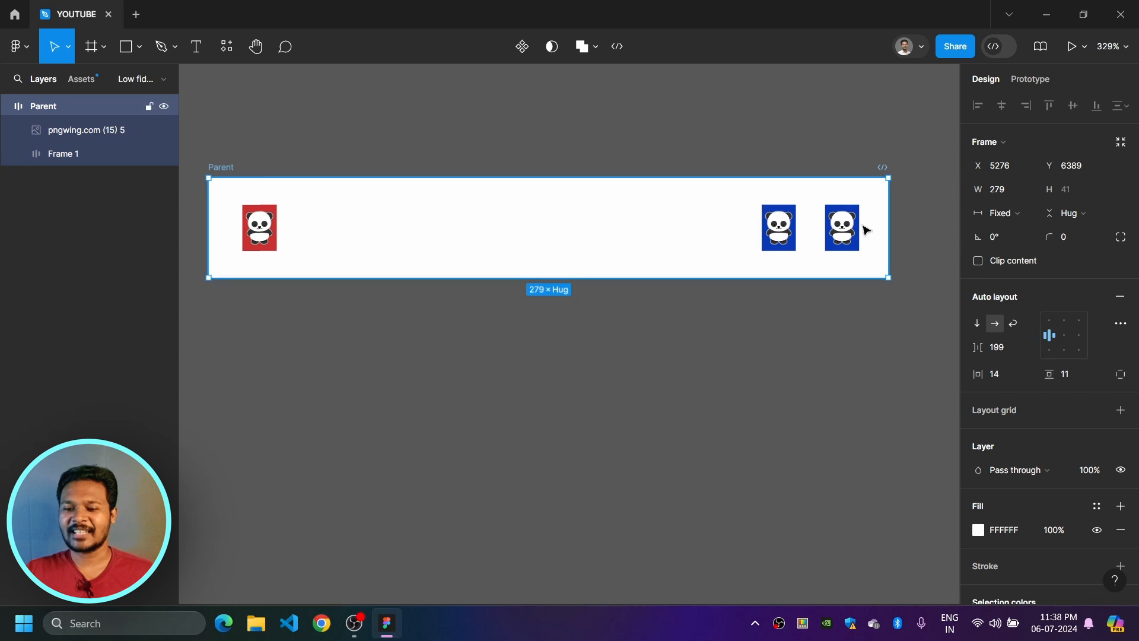
pyautogui.moveTo(888, 197)
pyautogui.mouseDown()
pyautogui.moveTo(729, 204)
pyautogui.moveTo(930, 209)
pyautogui.moveTo(893, 211)
pyautogui.mouseUp()
pyautogui.moveTo(977, 347)
pyautogui.mouseDown()
pyautogui.moveTo(865, 355)
pyautogui.moveTo(982, 351)
pyautogui.mouseUp()
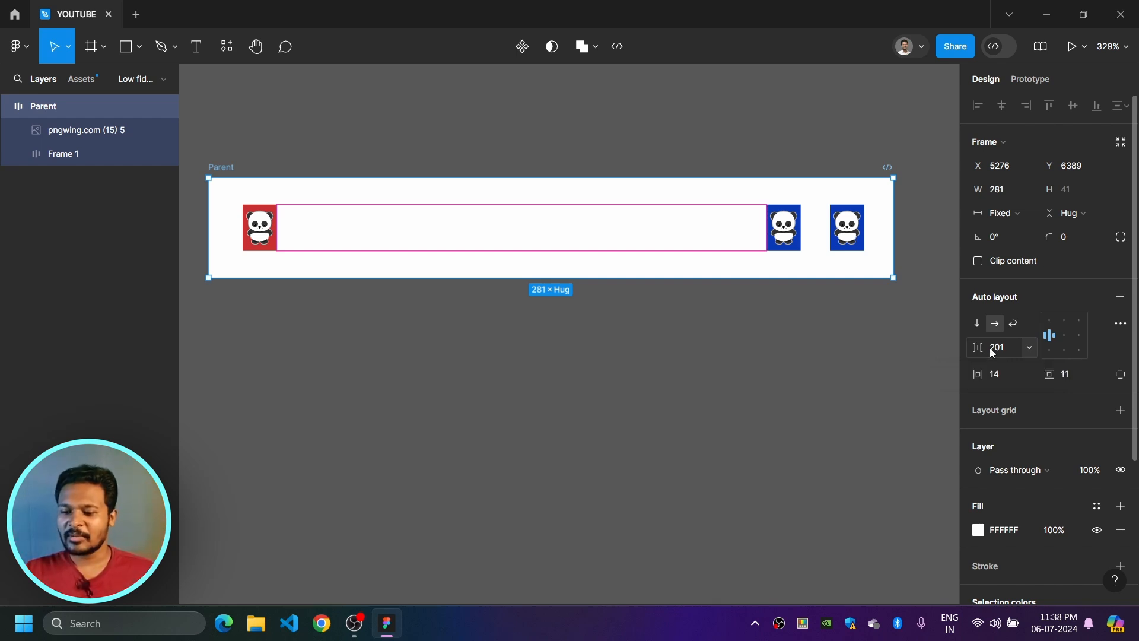
# Step: Reduce the Parent frame's item gap to 156 and switch the spacing to Auto
pyautogui.moveTo(980, 346); pyautogui.dragTo(1052, 349)
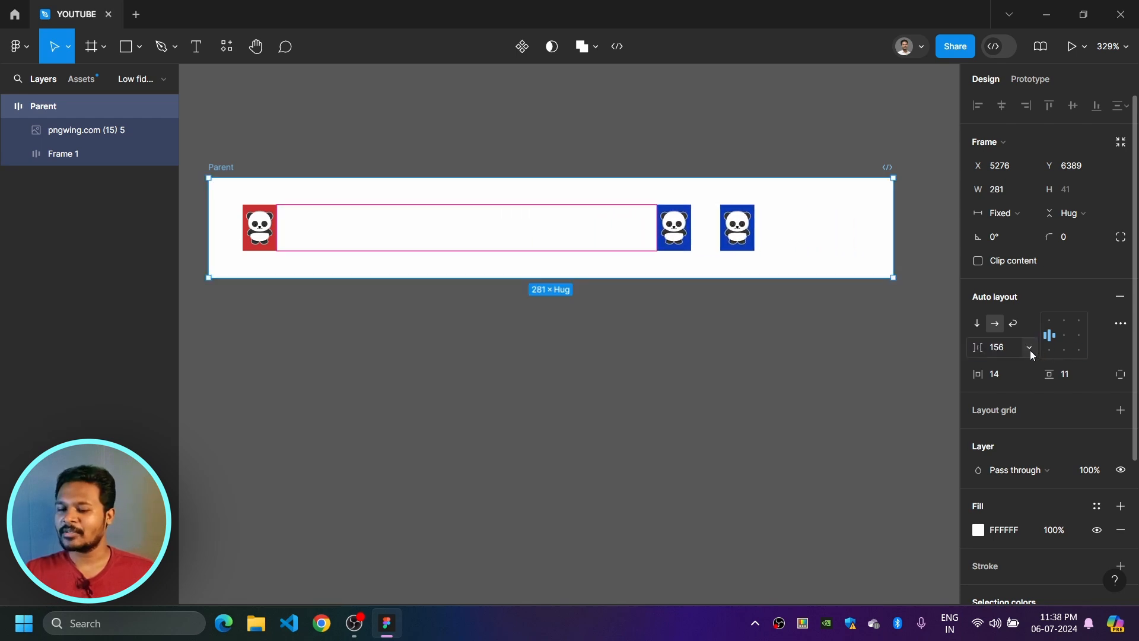
pyautogui.click(1030, 349)
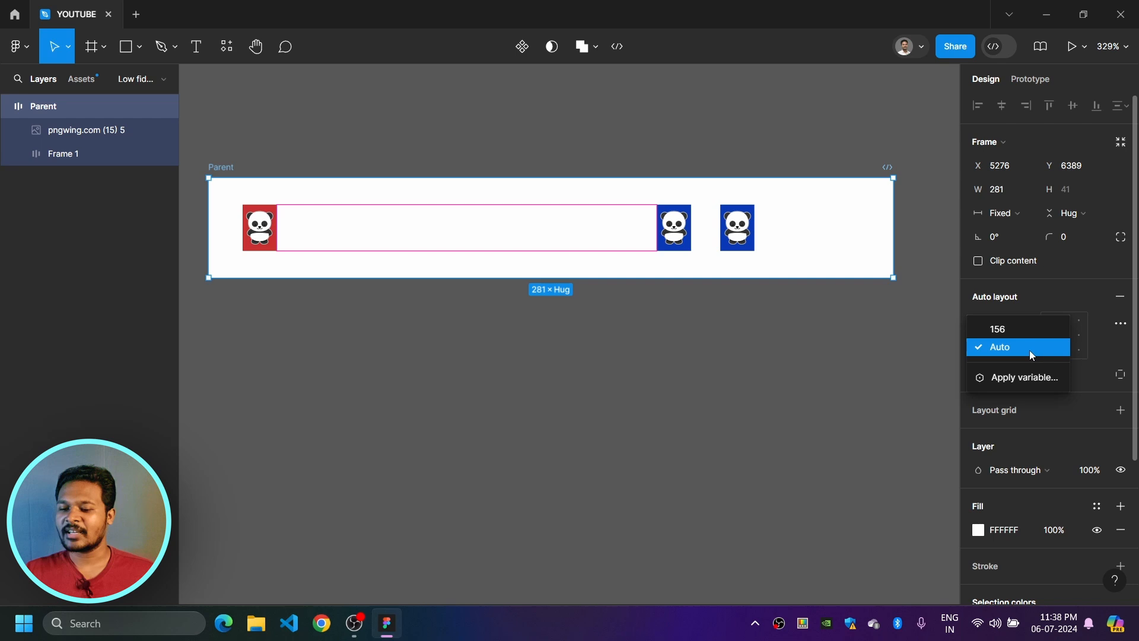
pyautogui.click(1030, 349)
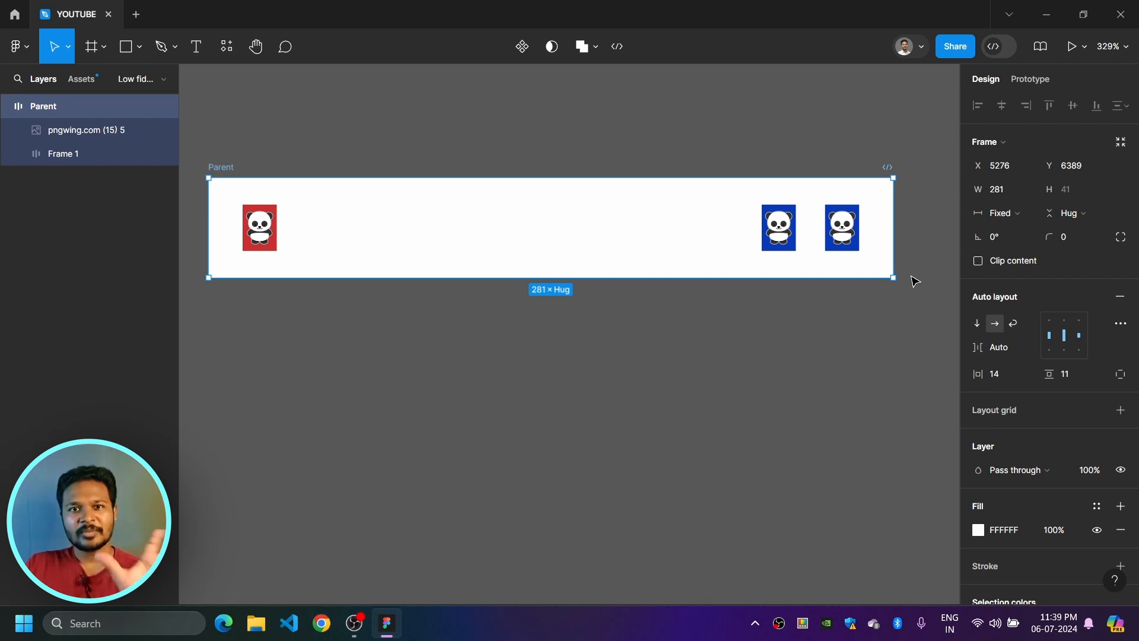
# Step: Duplicate the nested blue panda Frame 1 inside the Parent and check the three child layers
pyautogui.click(264, 232)
pyautogui.click(766, 237)
pyautogui.click(264, 231)
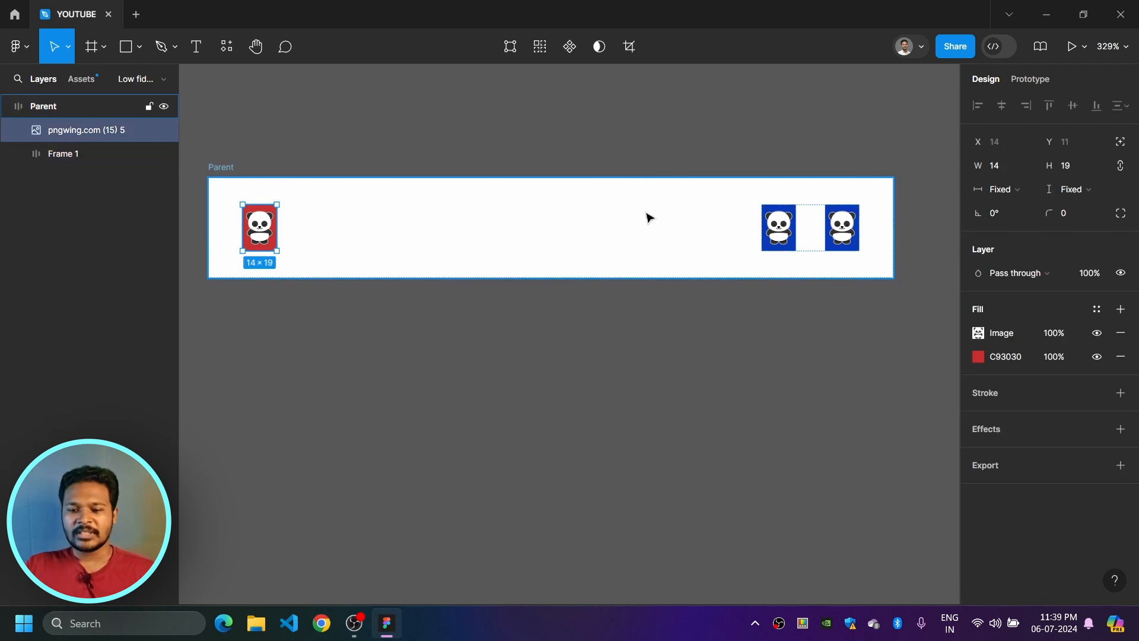
pyautogui.click(765, 225)
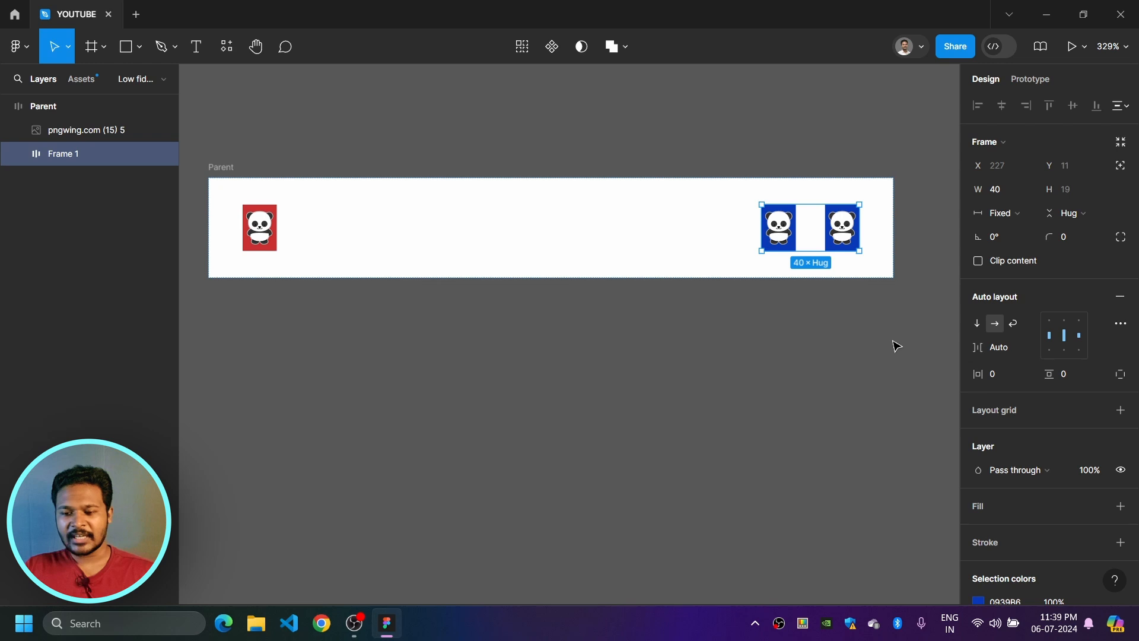
pyautogui.hotkey('ctrl', 'd')
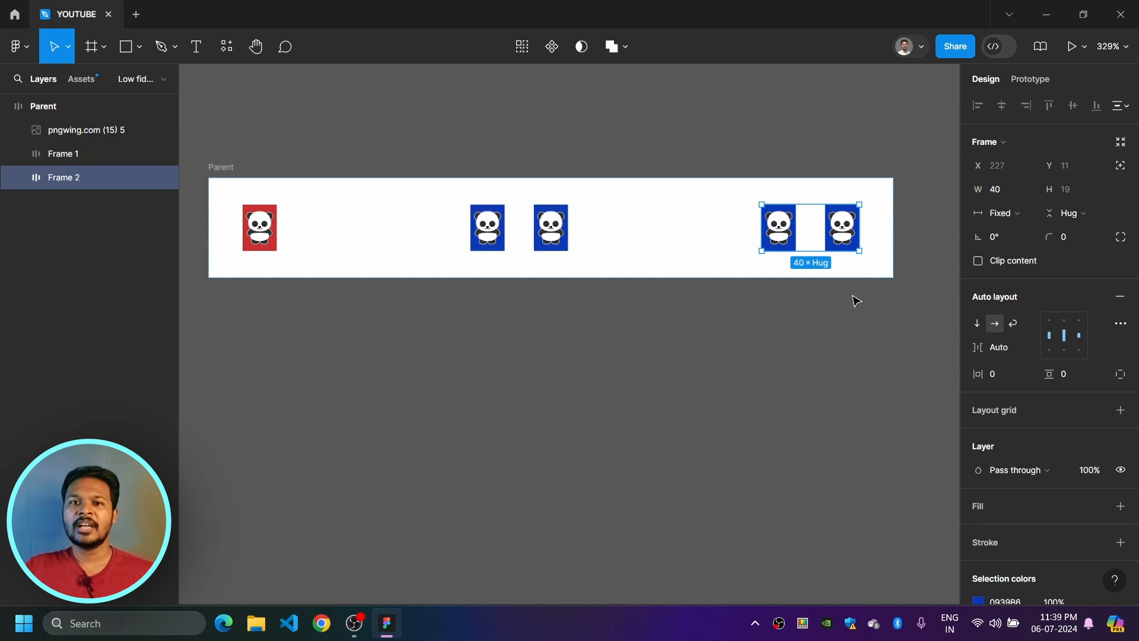
pyautogui.click(56, 133)
pyautogui.click(57, 154)
pyautogui.click(66, 179)
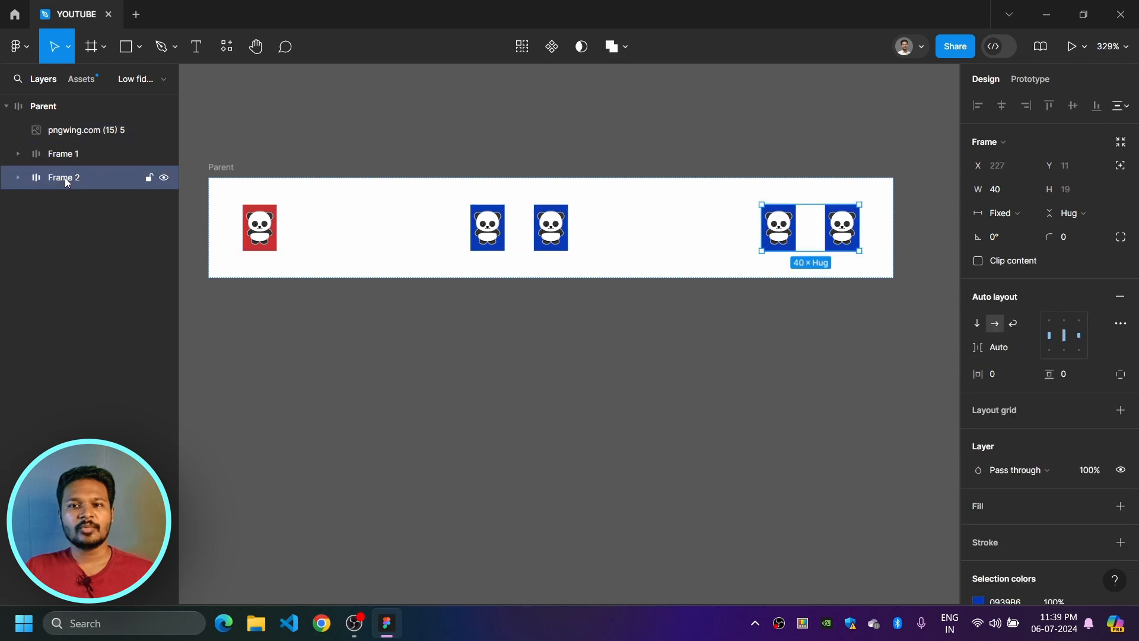
# Step: Set the Parent frame's item gap to the fixed value 156 and narrow the frame to 184
pyautogui.click(639, 217)
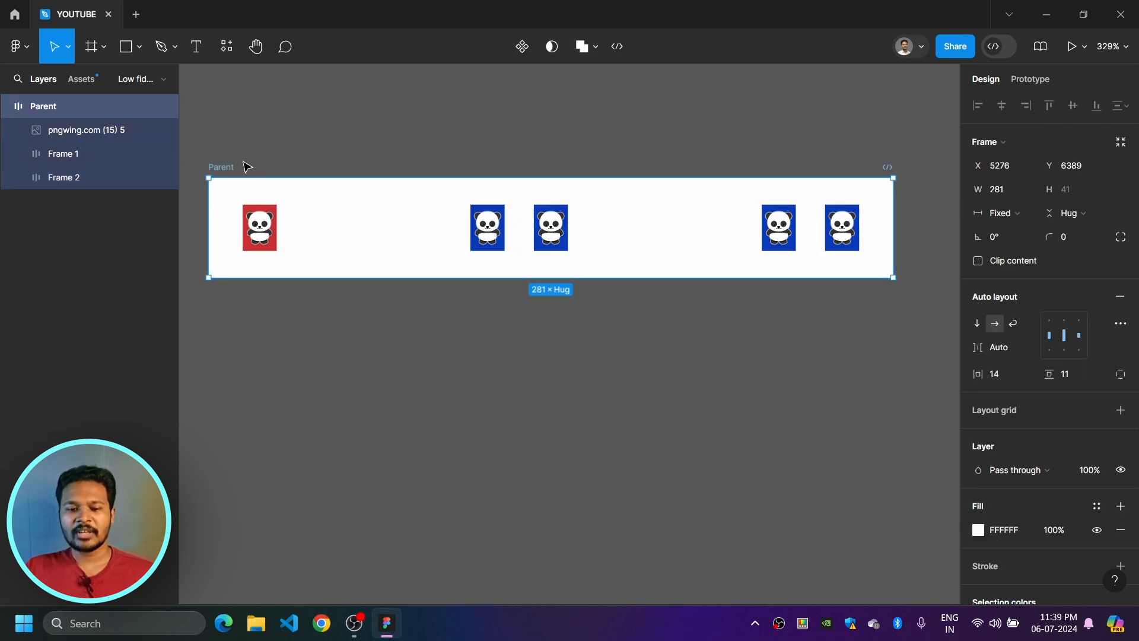
pyautogui.click(1030, 348)
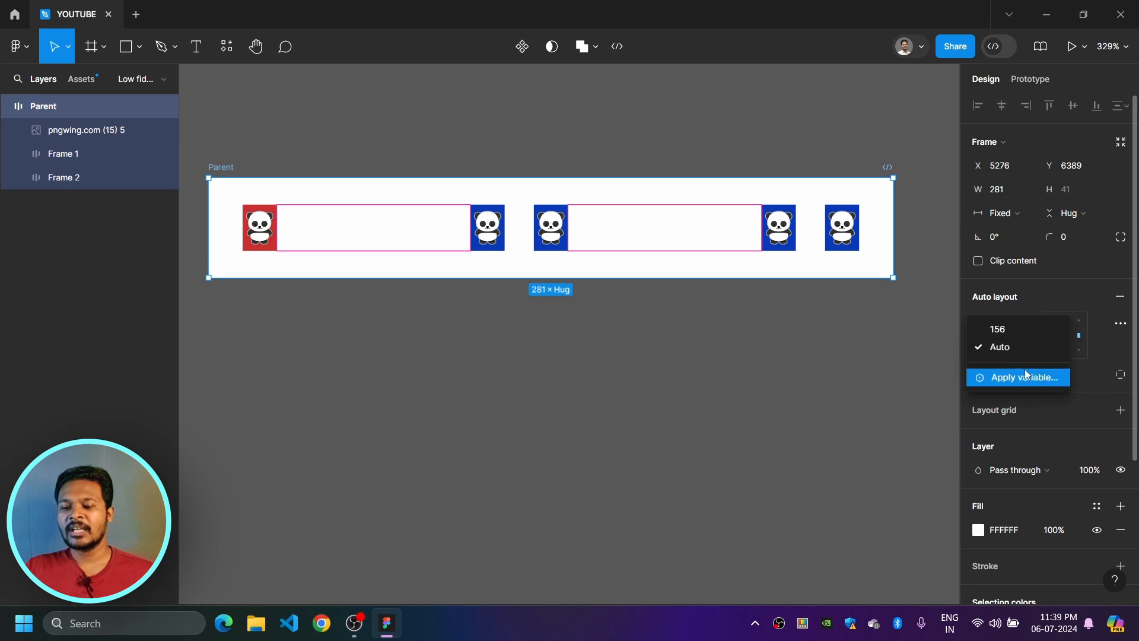
pyautogui.click(1000, 329)
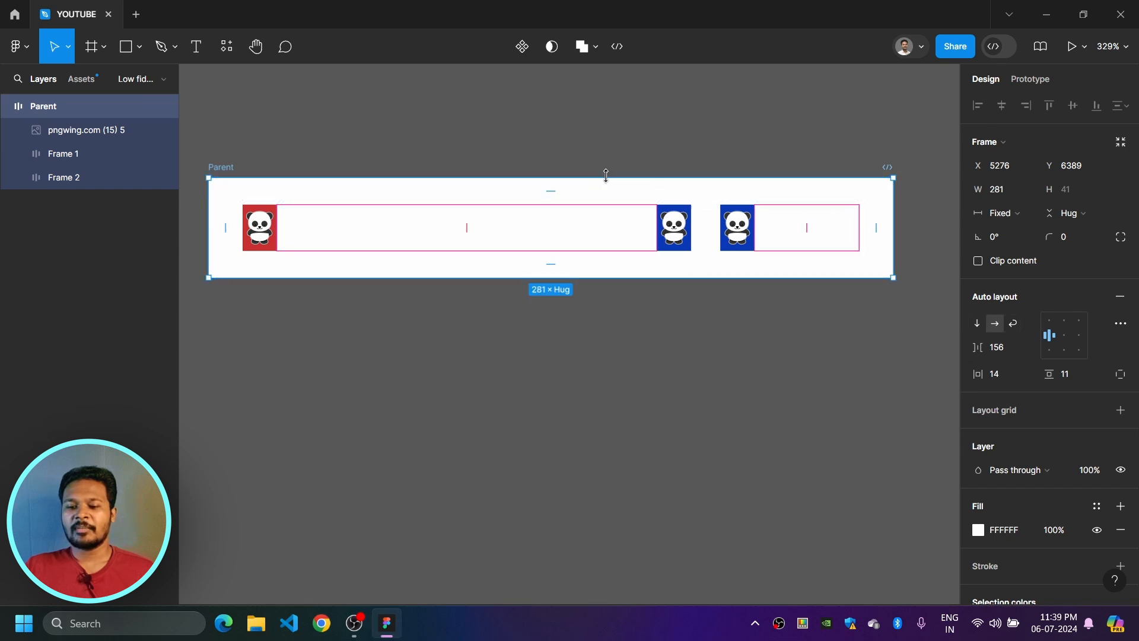
pyautogui.scroll(-4, 635, 184)
pyautogui.hscroll(1, 609, 216)
pyautogui.scroll(1, 609, 216)
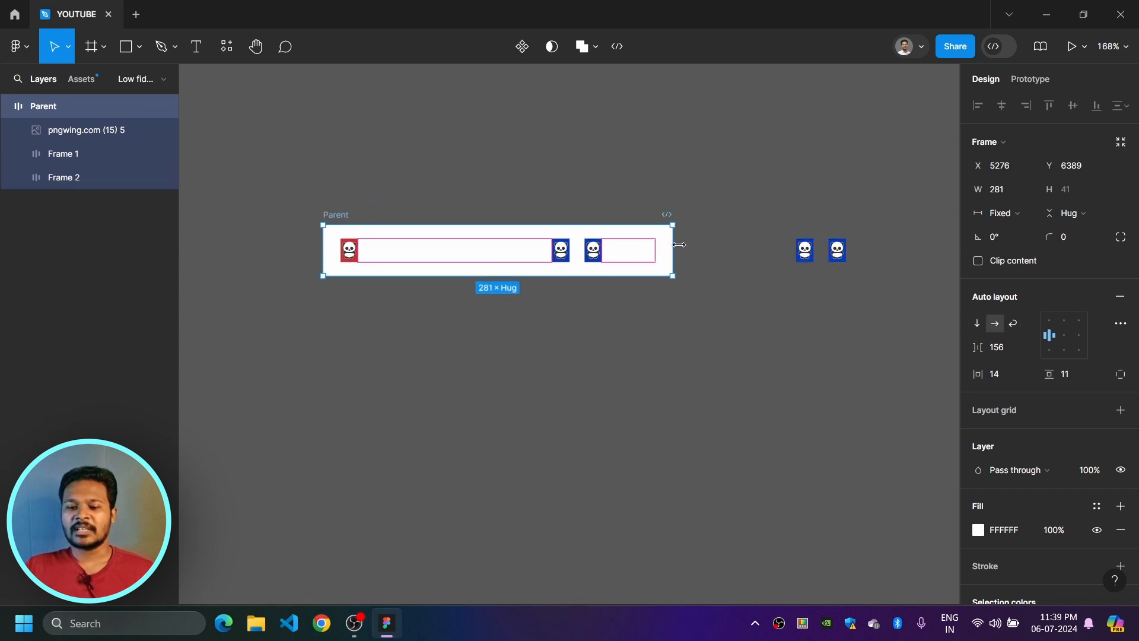
pyautogui.moveTo(675, 243); pyautogui.dragTo(549, 237)
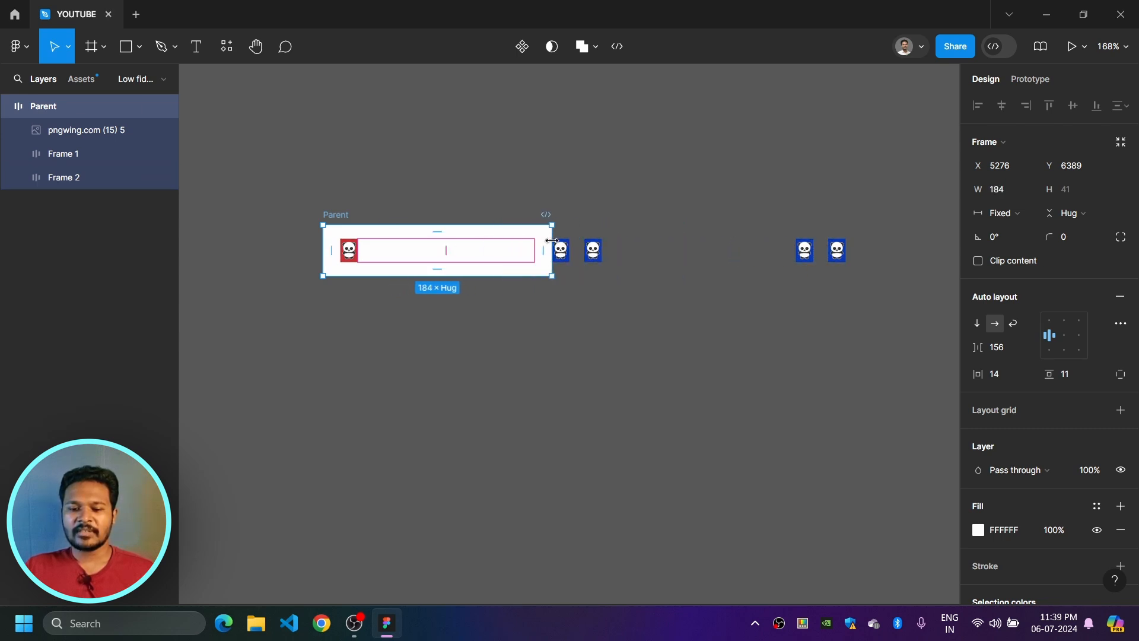
pyautogui.scroll(5, 358, 222)
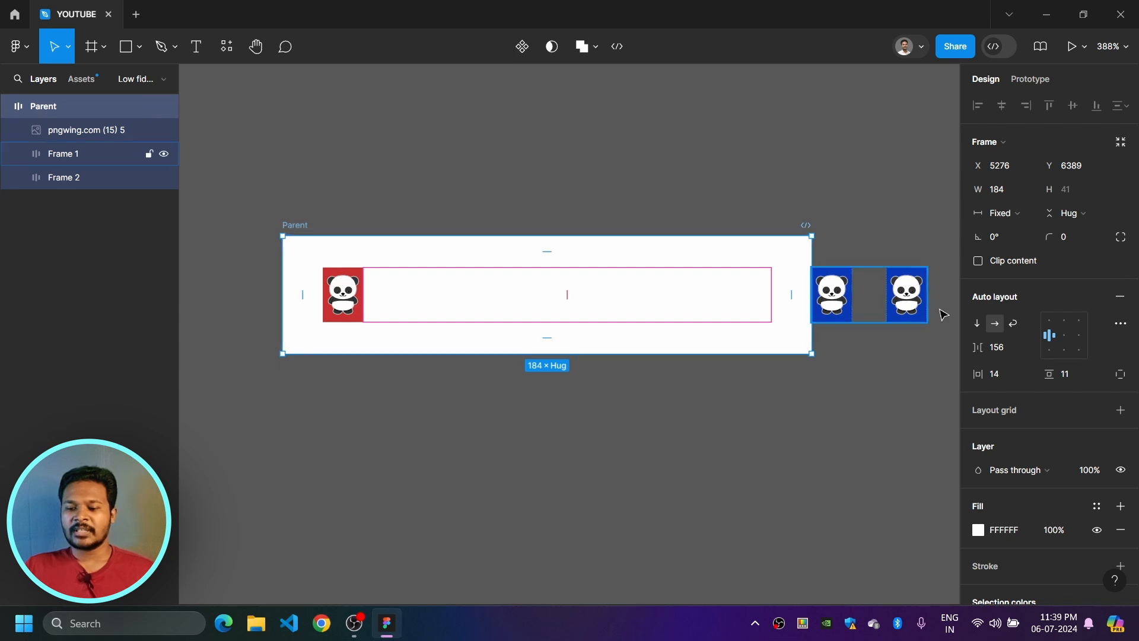
# Step: Set the narrowed Parent frame's item gap to Auto and inspect the spacing between its children
pyautogui.click(1030, 347)
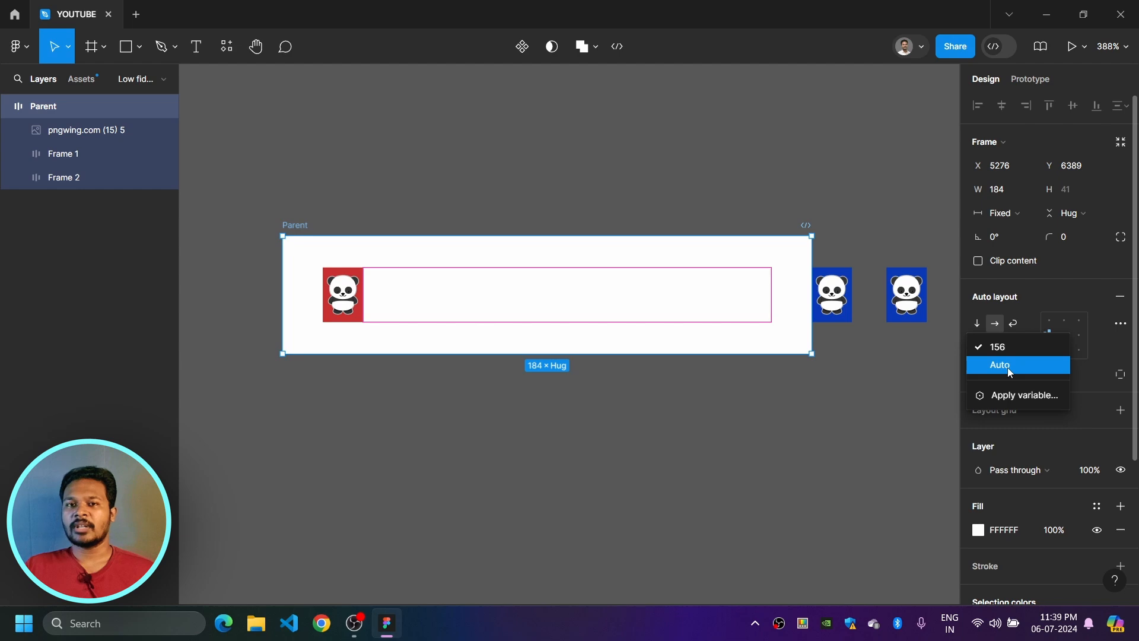
pyautogui.click(1007, 368)
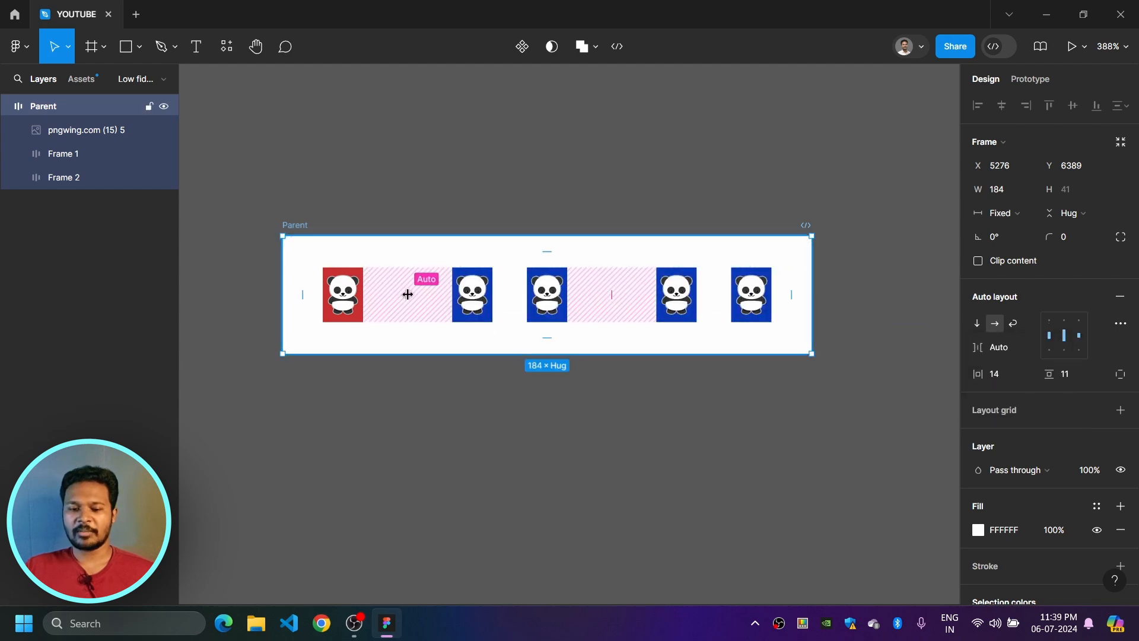
pyautogui.scroll(5, 403, 303)
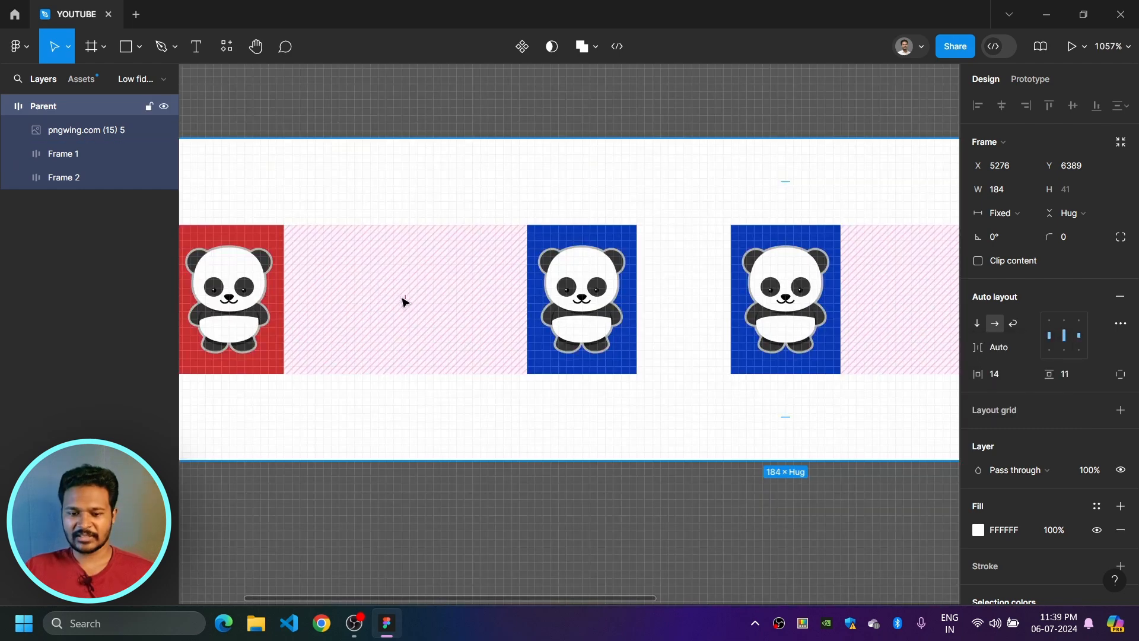
pyautogui.scroll(-5, 404, 302)
pyautogui.scroll(-1, 710, 464)
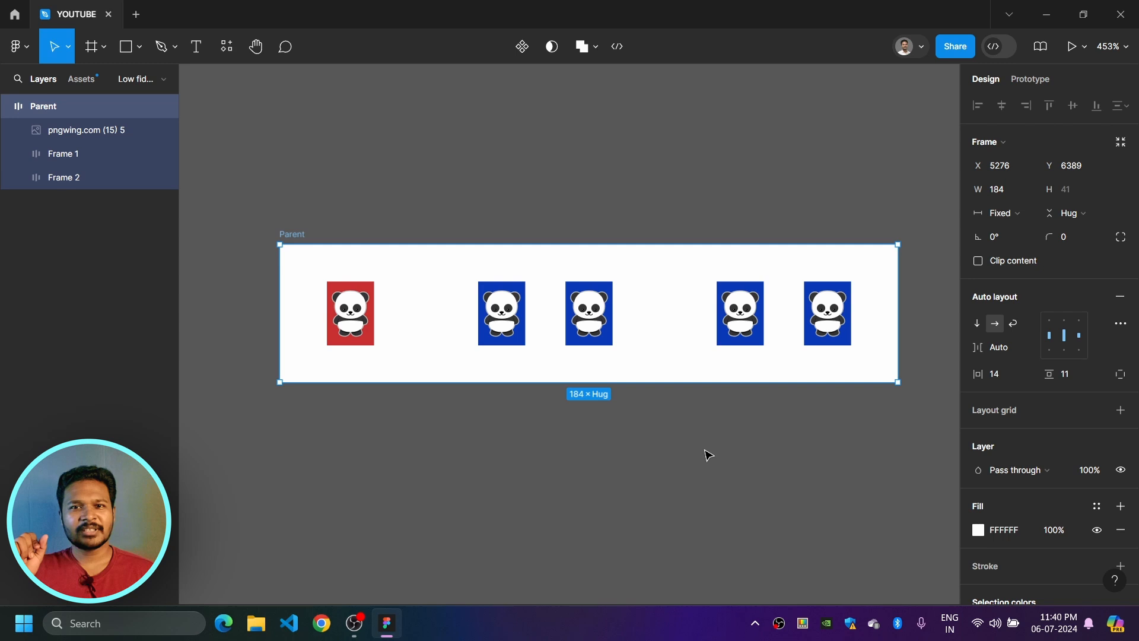
# Step: Delete the Parent frame together with the red panda and both nested blue panda frames
pyautogui.click(707, 455)
pyautogui.click(295, 233)
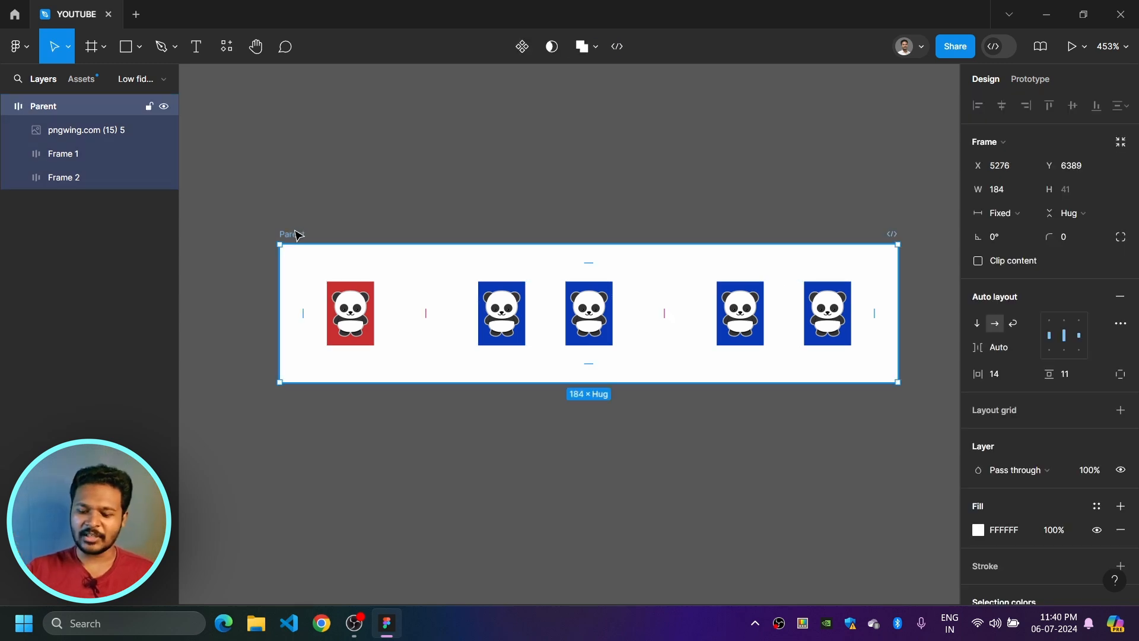
pyautogui.press('Delete')
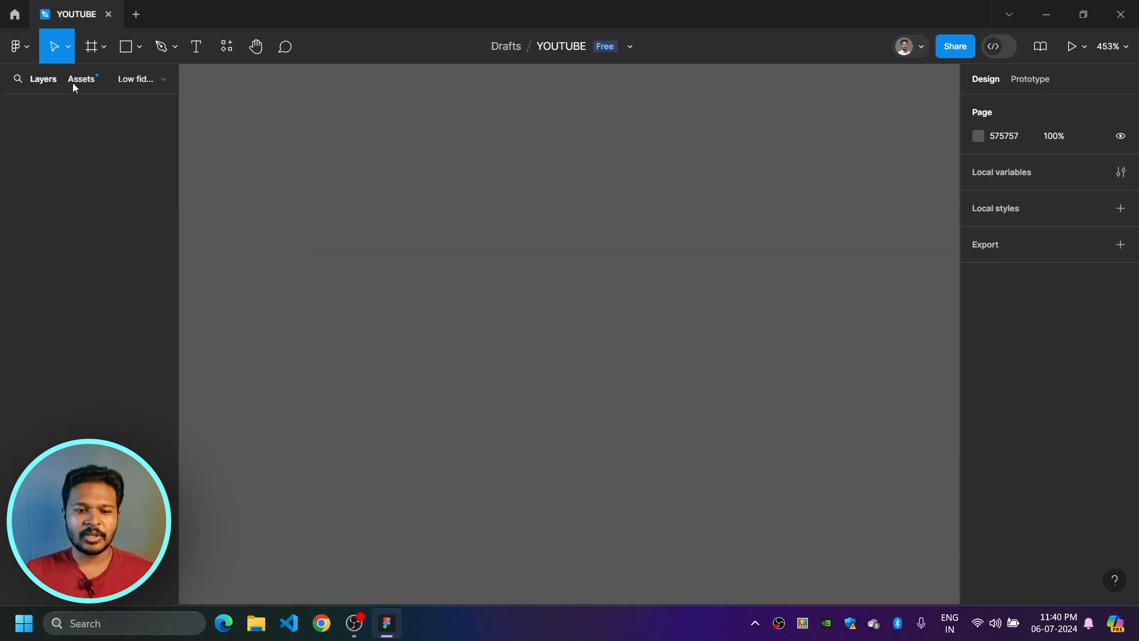
# Step: Draw a frame about 149 × 123 on the empty canvas and set its corner radius to 10
pyautogui.click(90, 48)
pyautogui.moveTo(347, 130); pyautogui.dragTo(852, 407)
pyautogui.scroll(-3, 854, 386)
pyautogui.scroll(2, 758, 433)
pyautogui.scroll(3, 781, 458)
pyautogui.moveTo(1052, 213); pyautogui.dragTo(63, 178)
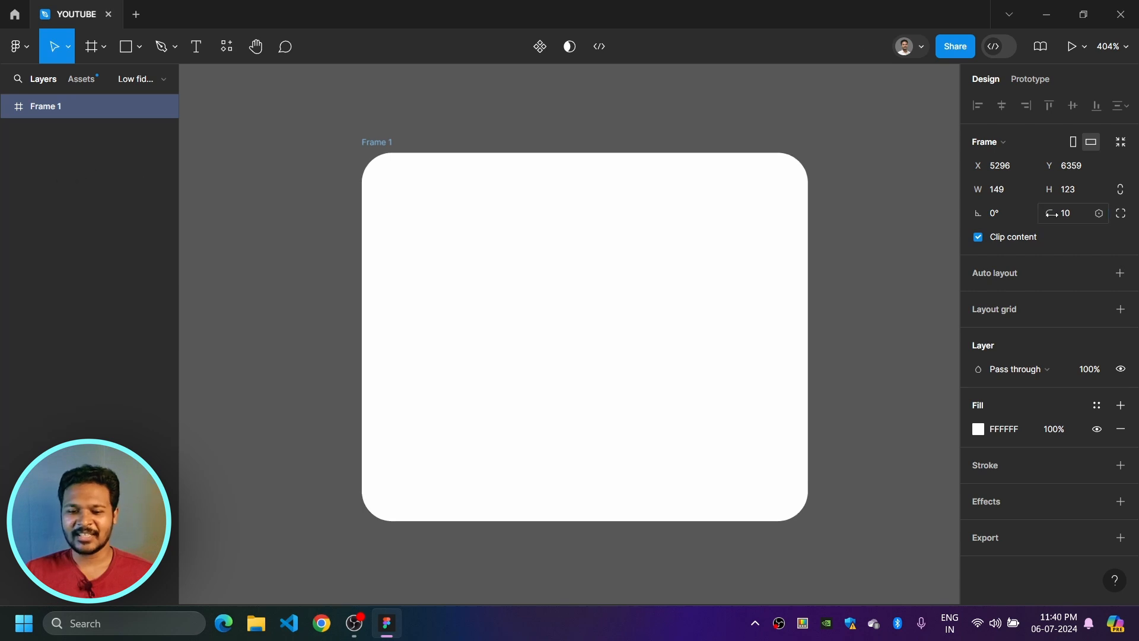
# Step: Rename the new rounded frame as "Card Container"
pyautogui.doubleClick(375, 142)
pyautogui.write('Card')
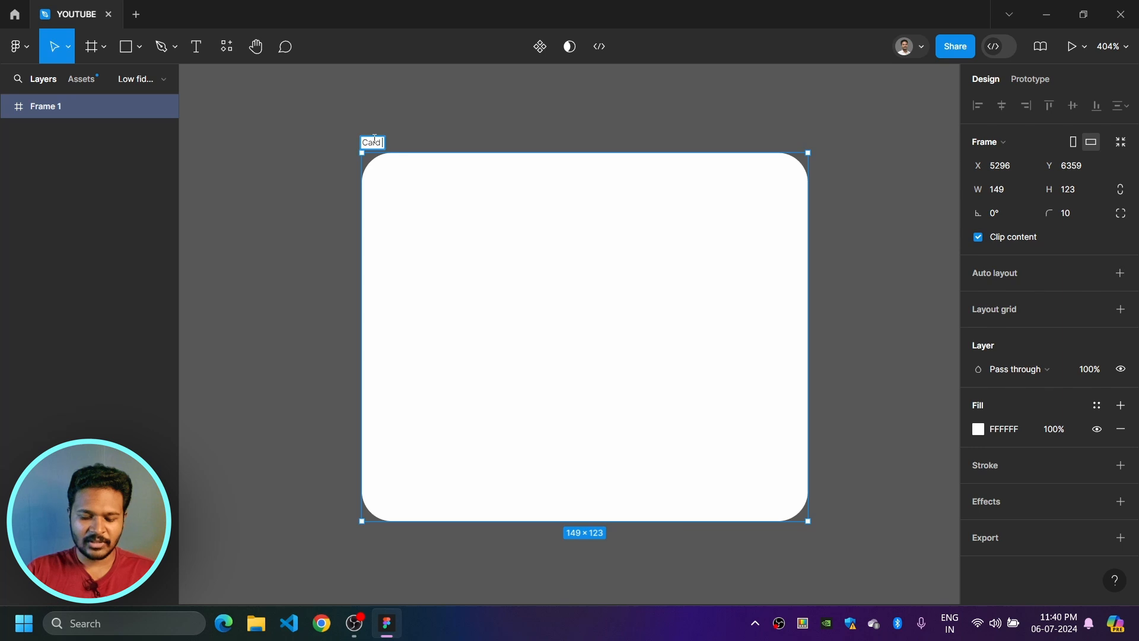
pyautogui.write(' Conatiner')
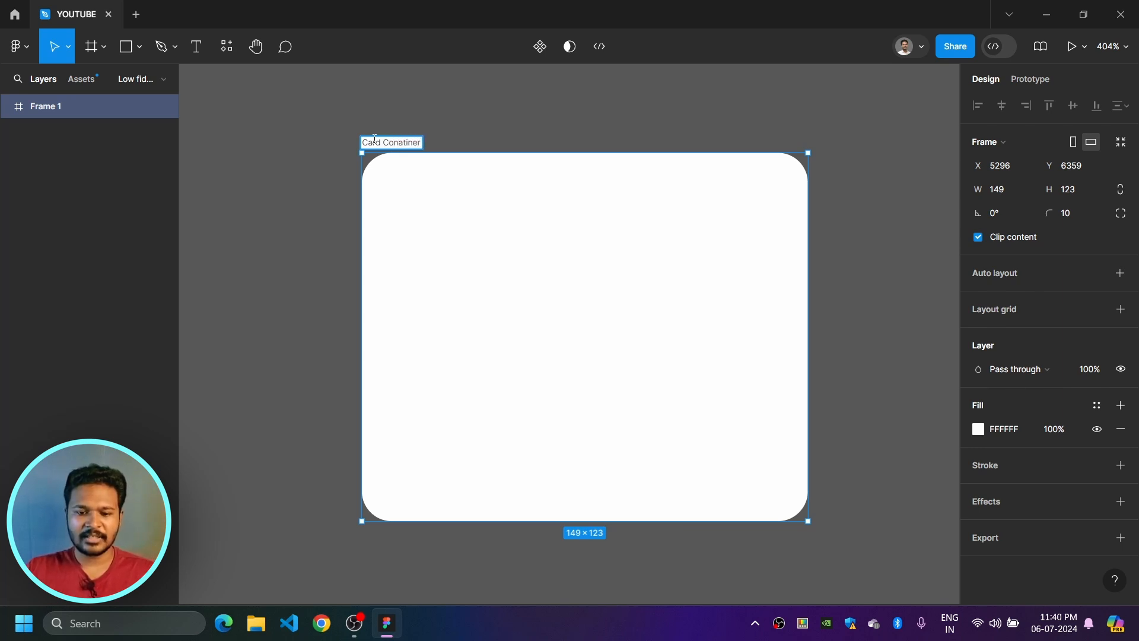
pyautogui.press('BackSpace')
pyautogui.press('BackSpace')
pyautogui.press('BackSpace')
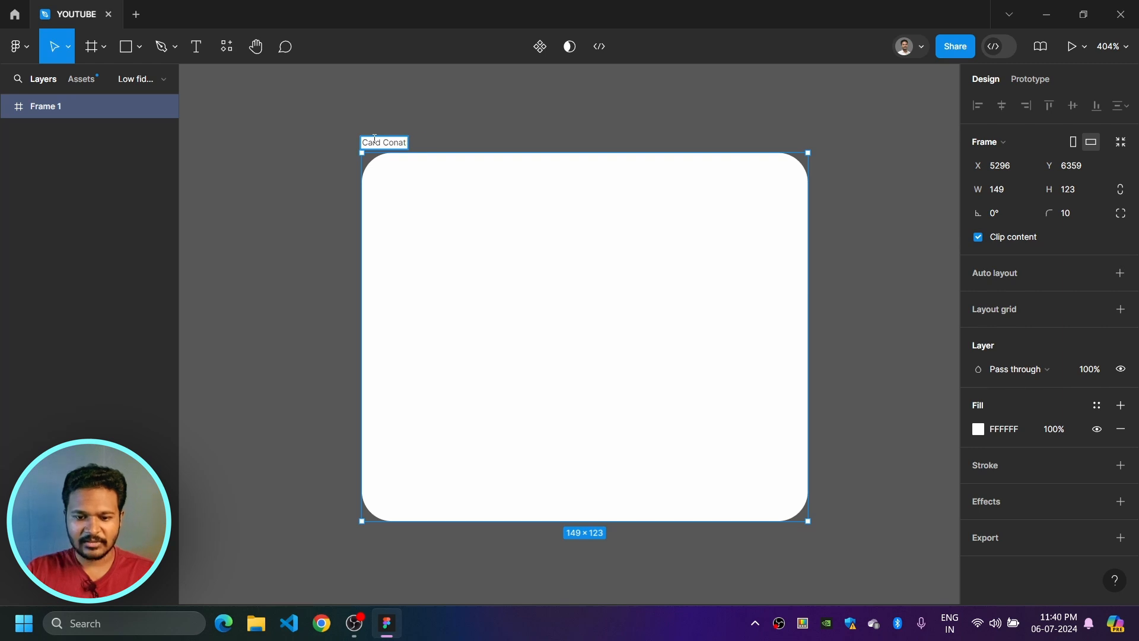
pyautogui.write('iner')
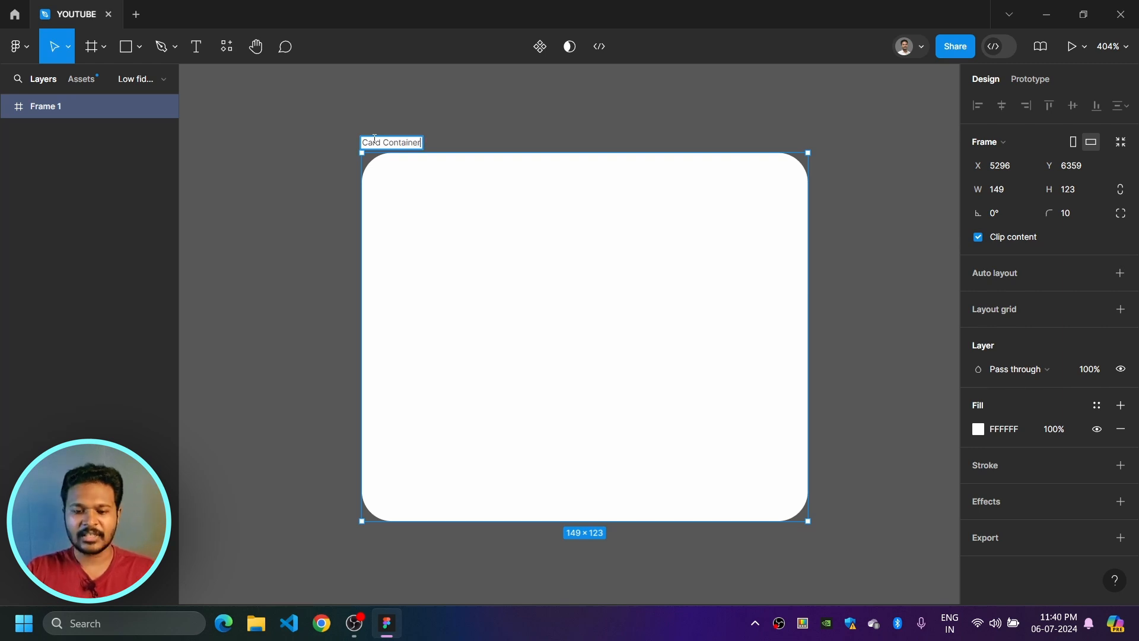
pyautogui.press('Return')
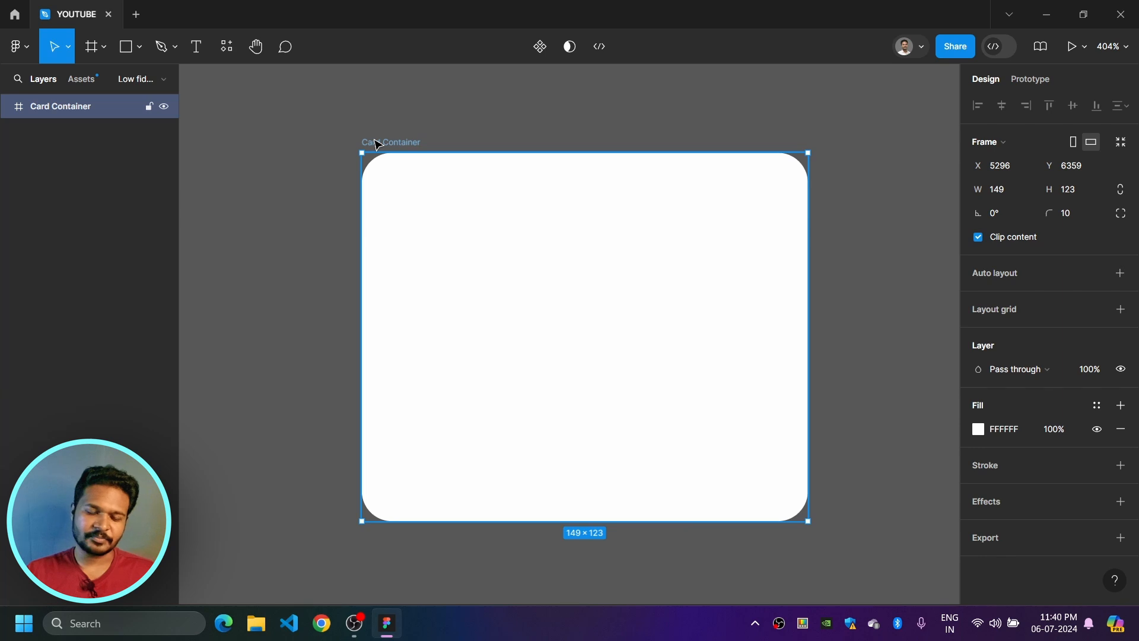
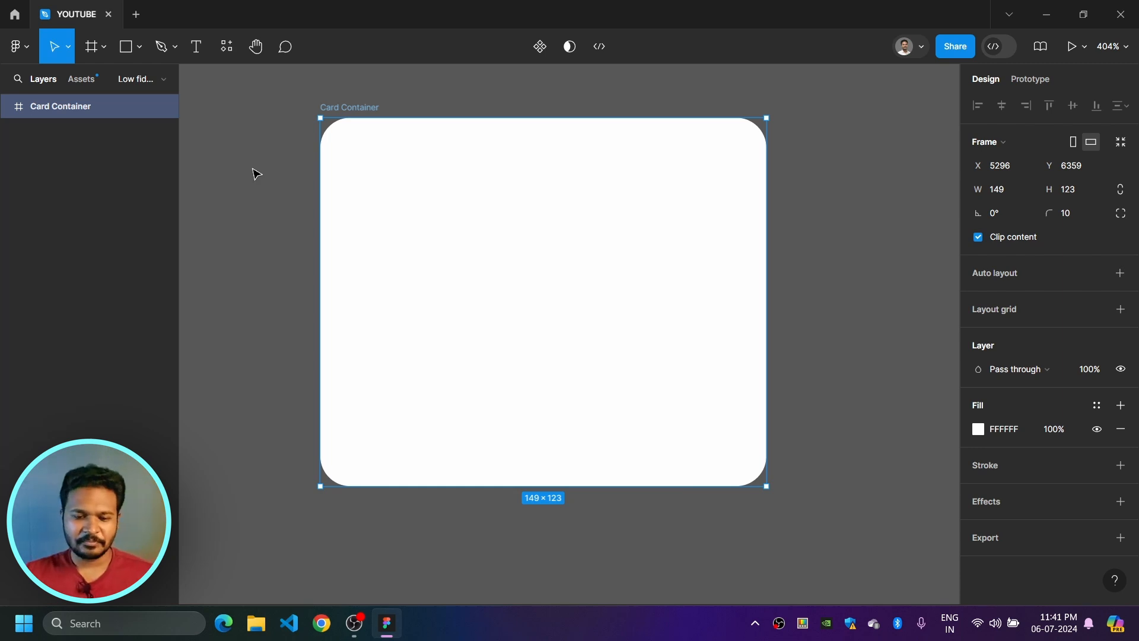
# Step: Undo the recent changes back to the deleted Parent frame and select its red panda
pyautogui.scroll(-3, 656, 334)
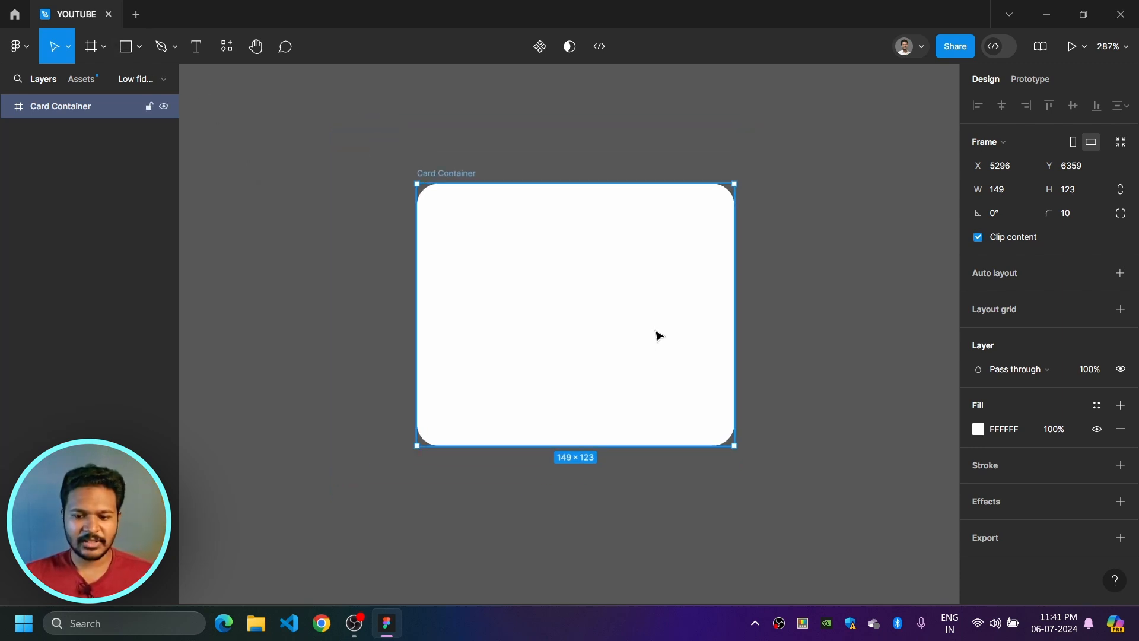
pyautogui.scroll(2, 637, 362)
pyautogui.click(600, 239)
pyautogui.scroll(-4, 599, 237)
pyautogui.hotkey('ctrl', 'z')
pyautogui.hotkey('ctrl', 'z')
pyautogui.hotkey('ctrl', 'z')
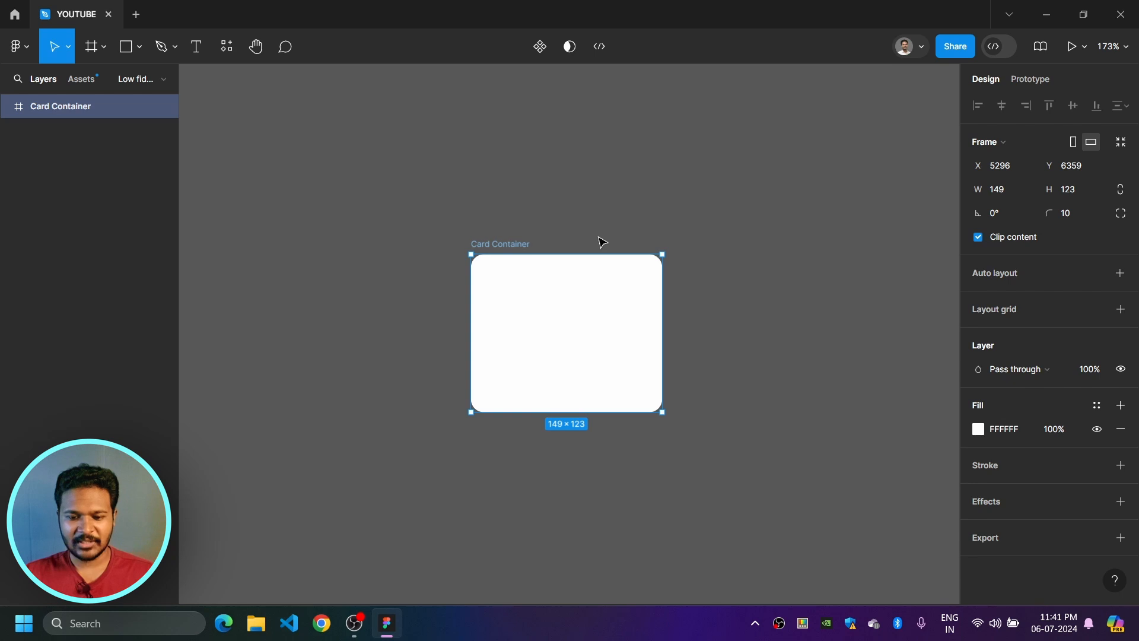
pyautogui.hotkey('ctrl', 'z')
pyautogui.hotkey('ctrl', 'z')
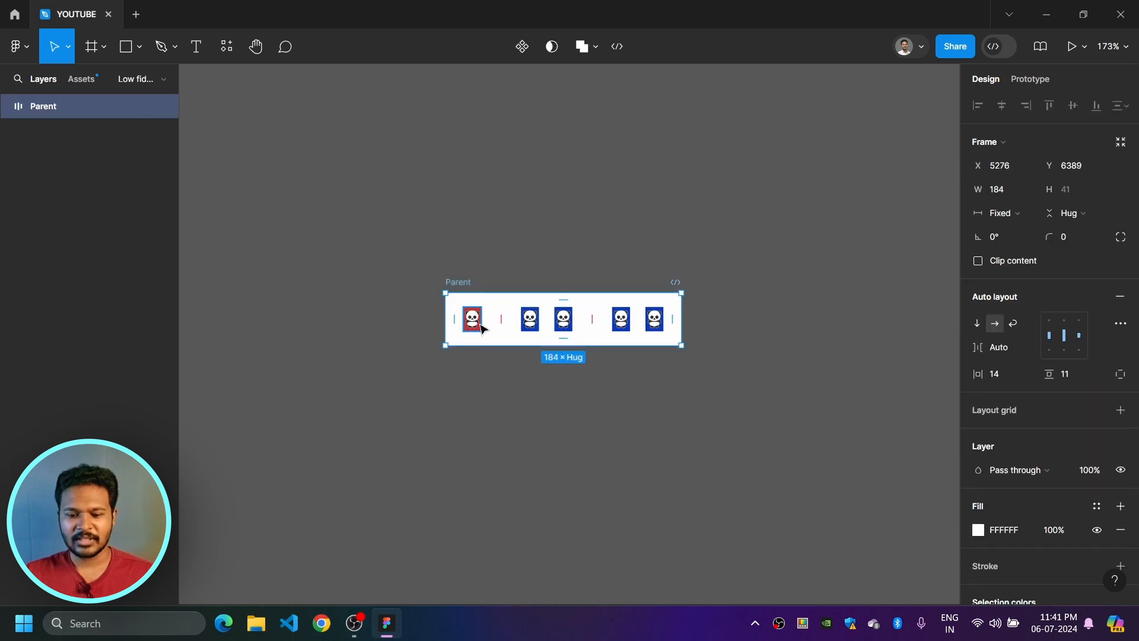
pyautogui.click(478, 328)
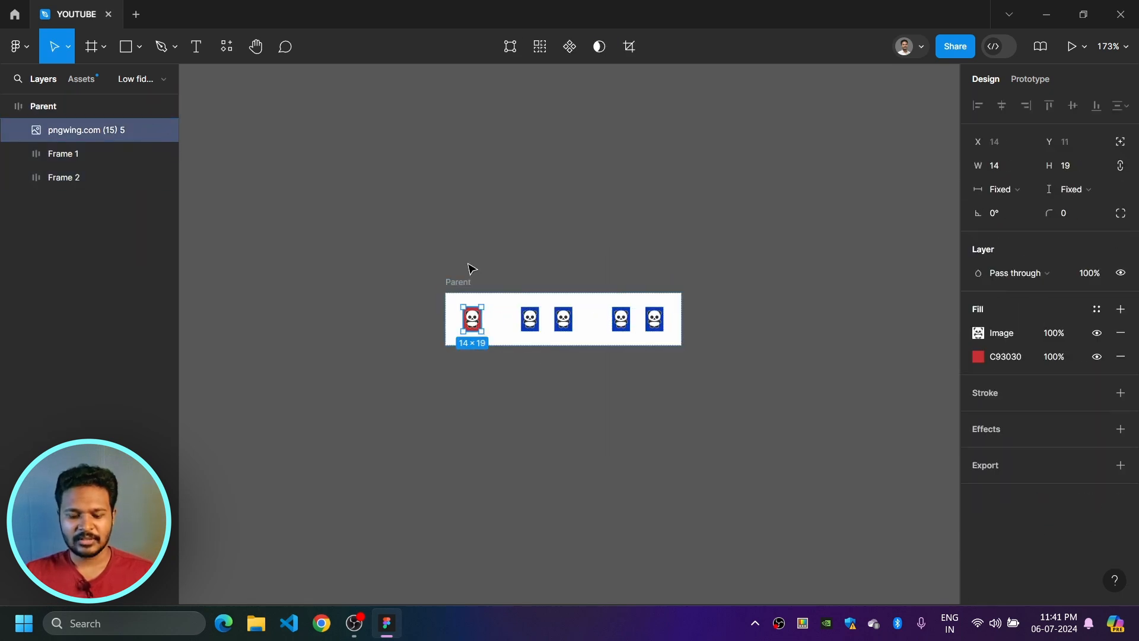
# Step: Redo the undone changes to restore the empty Card Container frame and clear the selection
pyautogui.hotkey('ctrl', 'shift', 'z')
pyautogui.hotkey('ctrl', 'shift', 'z')
pyautogui.hotkey('ctrl', 'shift', 'z')
pyautogui.hotkey('ctrl', 'shift', 'z')
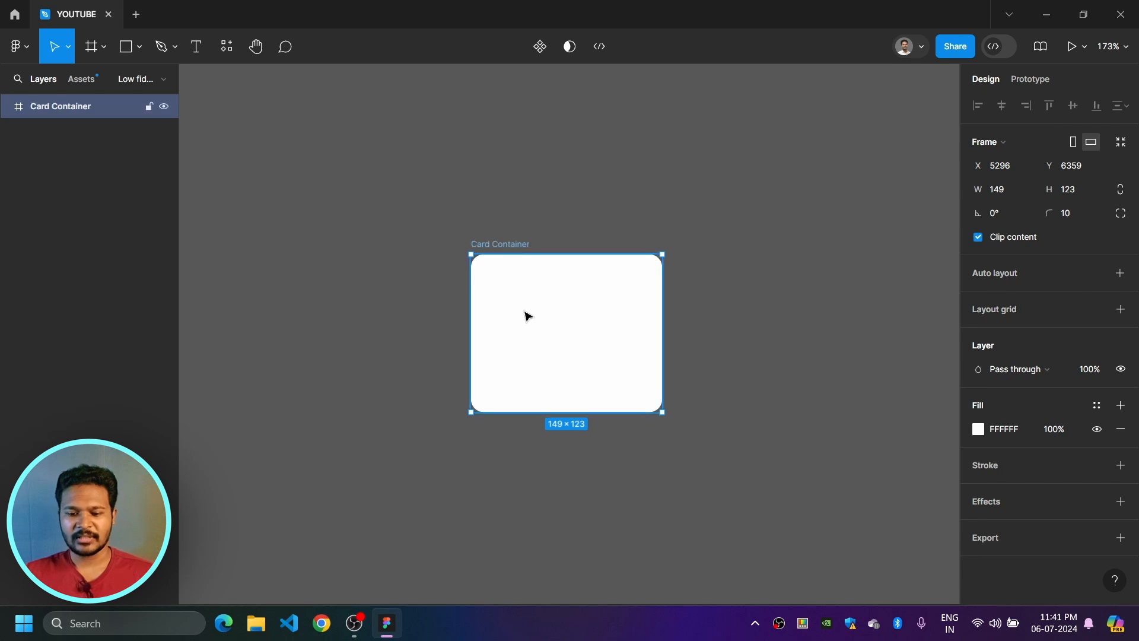
pyautogui.scroll(5, 541, 350)
pyautogui.scroll(3, 544, 364)
pyautogui.click(236, 313)
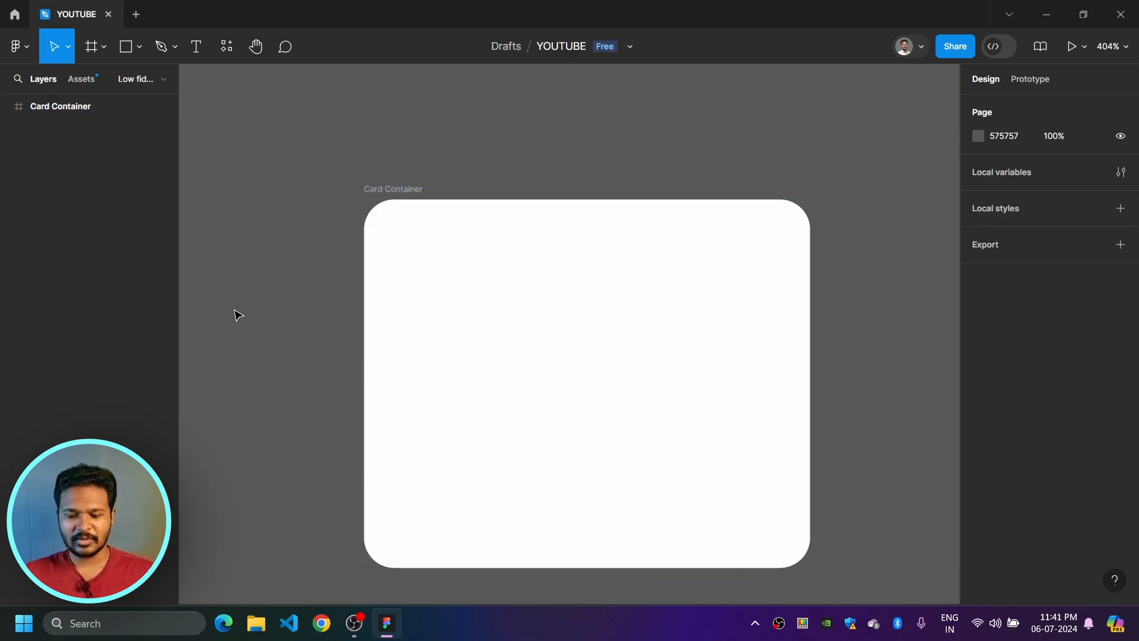
# Step: Paste the red panda image and place it in the upper middle of the Card Container
pyautogui.hotkey('ctrl', 'v')
pyautogui.moveTo(367, 350); pyautogui.dragTo(592, 310)
pyautogui.scroll(-3, 593, 178)
pyautogui.moveTo(667, 142); pyautogui.dragTo(663, 150)
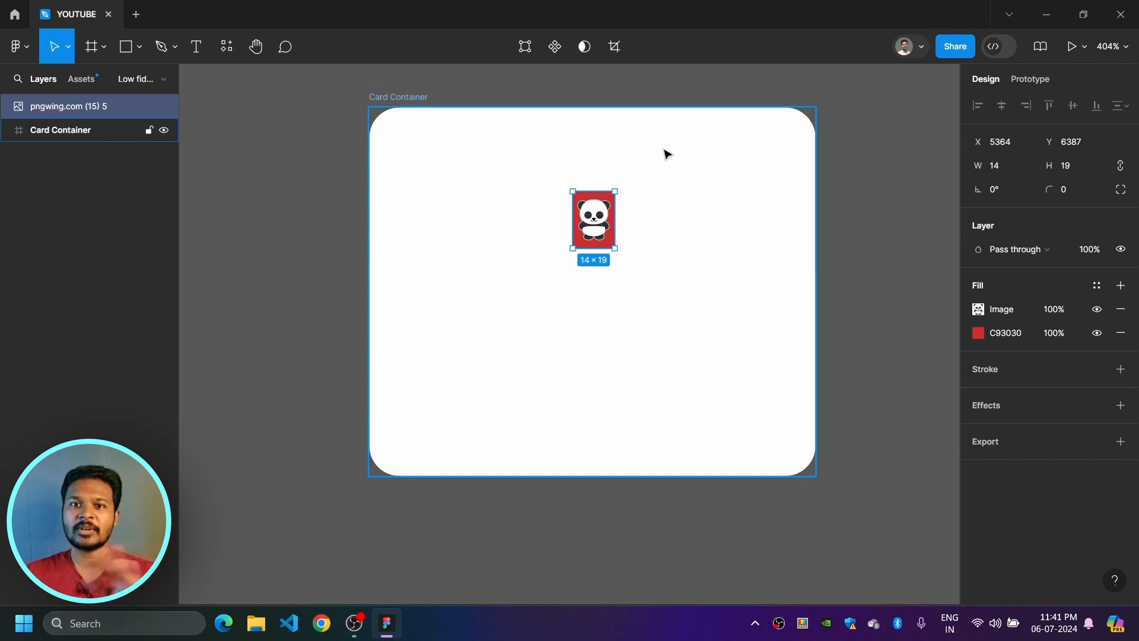
# Step: Add the text "Panda" below the panda image and set its font to Poppins
pyautogui.click(199, 47)
pyautogui.click(543, 295)
pyautogui.write('Panda')
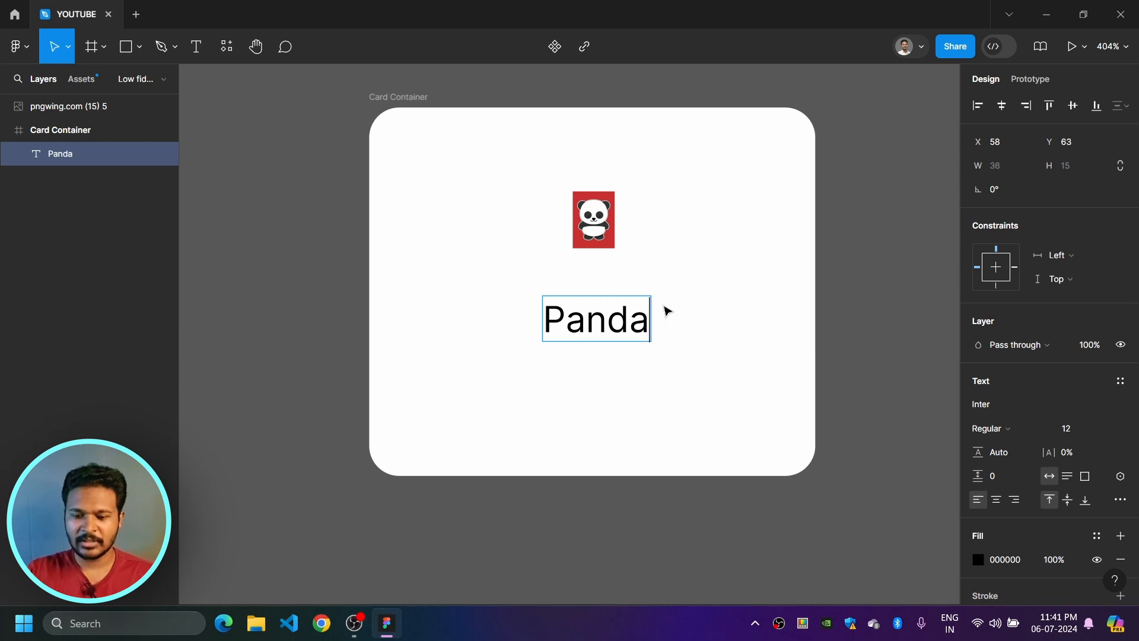
pyautogui.press('Escape')
pyautogui.click(985, 404)
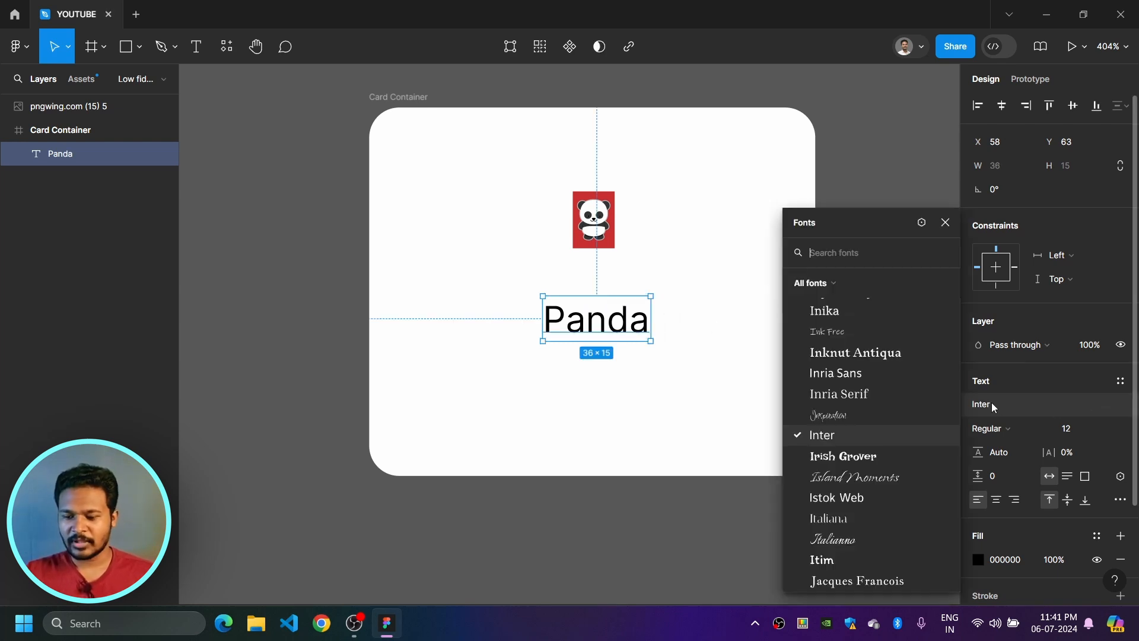
pyautogui.write('poppins')
pyautogui.press('Return')
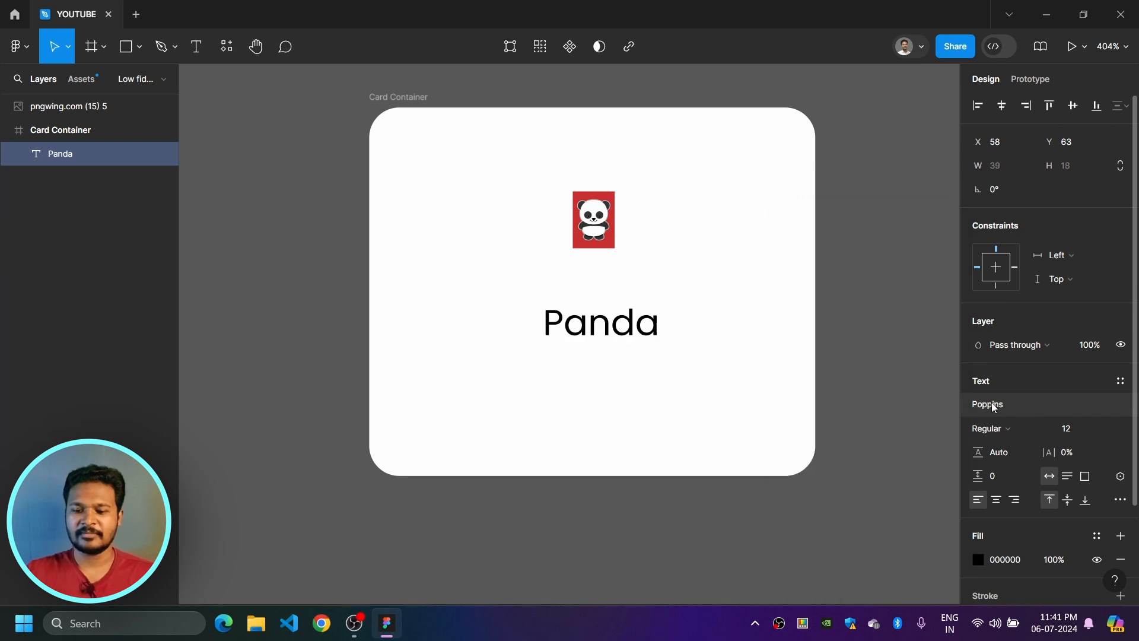
# Step: Reposition the Panda text and enlarge the panda image above it to about 52 × 71
pyautogui.click(679, 320)
pyautogui.click(623, 326)
pyautogui.moveTo(624, 325); pyautogui.dragTo(611, 306)
pyautogui.click(611, 229)
pyautogui.moveTo(615, 248); pyautogui.dragTo(644, 264)
pyautogui.moveTo(627, 307); pyautogui.dragTo(633, 346)
pyautogui.click(629, 240)
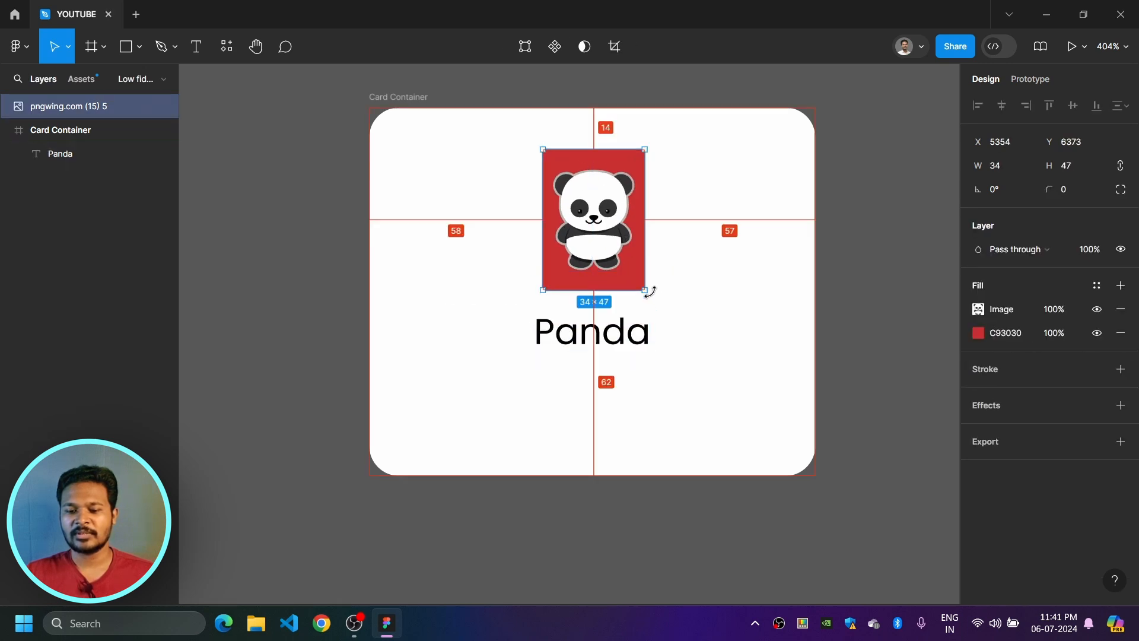
pyautogui.moveTo(647, 291); pyautogui.dragTo(673, 322)
# Step: Narrow the Card Container to about 74 wide, moving the panda image and the Panda text inside it
pyautogui.click(732, 260)
pyautogui.click(815, 259)
pyautogui.click(824, 263)
pyautogui.click(814, 263)
pyautogui.moveTo(815, 263); pyautogui.dragTo(672, 265)
pyautogui.click(610, 249)
pyautogui.moveTo(612, 235); pyautogui.dragTo(500, 239)
pyautogui.click(676, 237)
pyautogui.click(669, 240)
pyautogui.moveTo(671, 239); pyautogui.dragTo(590, 239)
pyautogui.moveTo(581, 334); pyautogui.dragTo(474, 392)
pyautogui.scroll(-2, 546, 346)
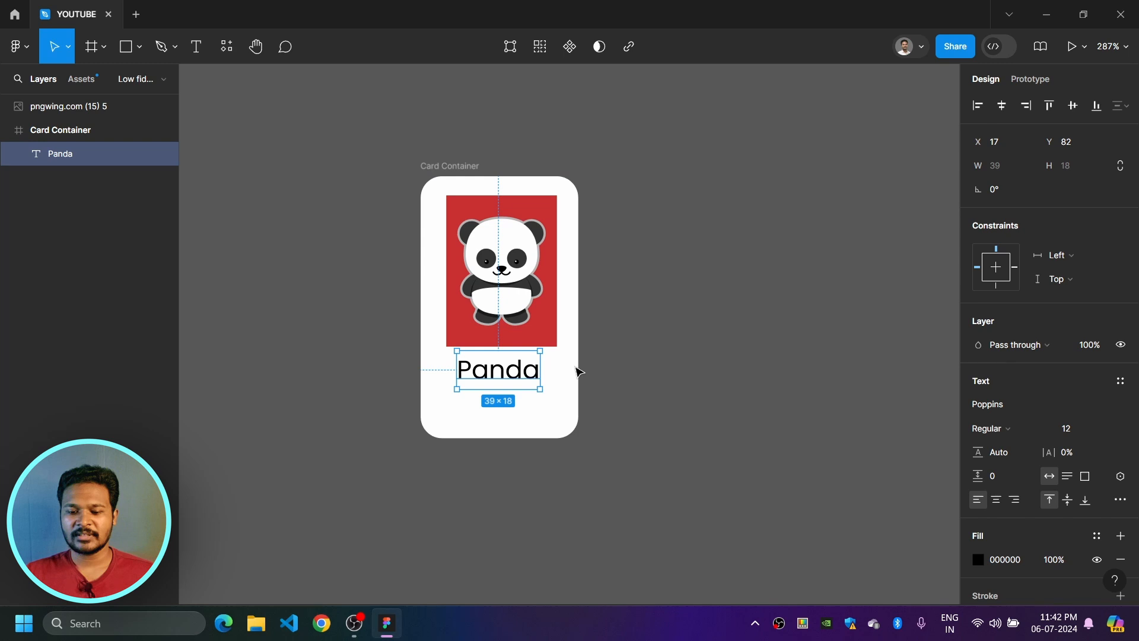
# Step: Resize the Card Container to about 94 × 161 to make room beneath the Panda text
pyautogui.click(584, 377)
pyautogui.scroll(-3, 623, 332)
pyautogui.click(590, 300)
pyautogui.moveTo(585, 298); pyautogui.dragTo(580, 378)
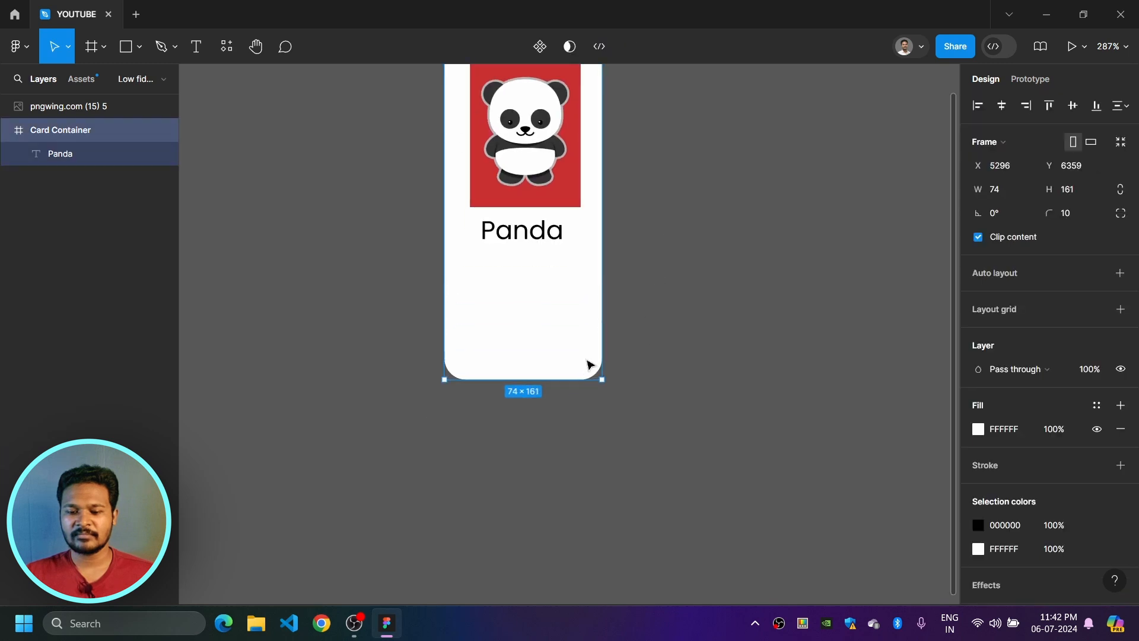
pyautogui.moveTo(604, 280); pyautogui.dragTo(645, 283)
# Step: Widen the panda image to about 71 × 71 and keep its image fill mode at Fit
pyautogui.scroll(2, 603, 350)
pyautogui.click(557, 244)
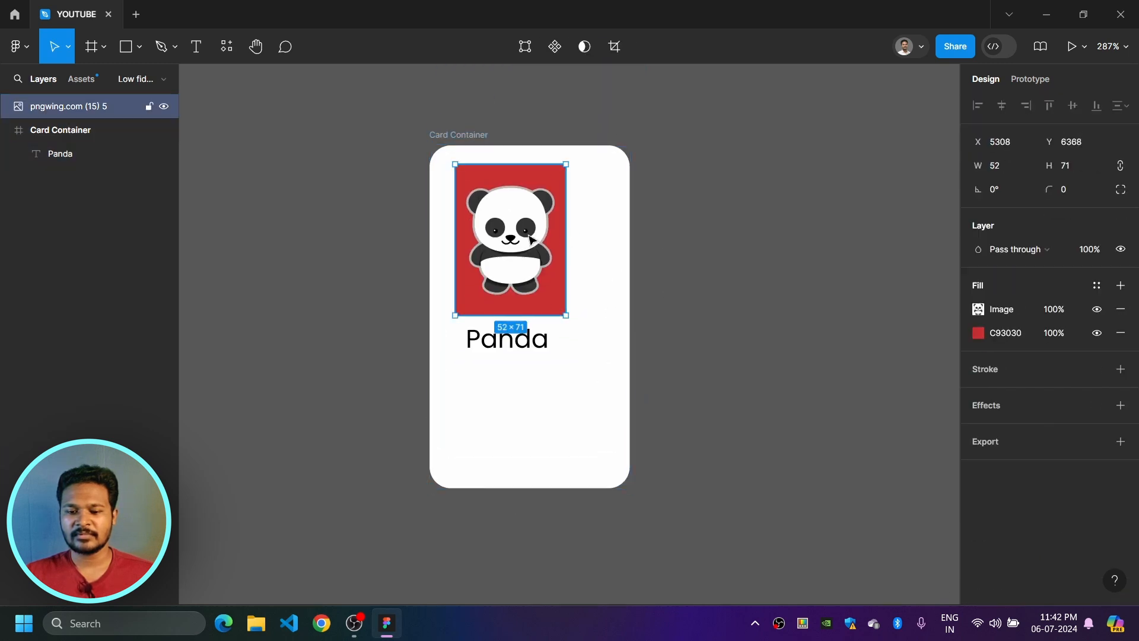
pyautogui.moveTo(565, 244); pyautogui.dragTo(607, 253)
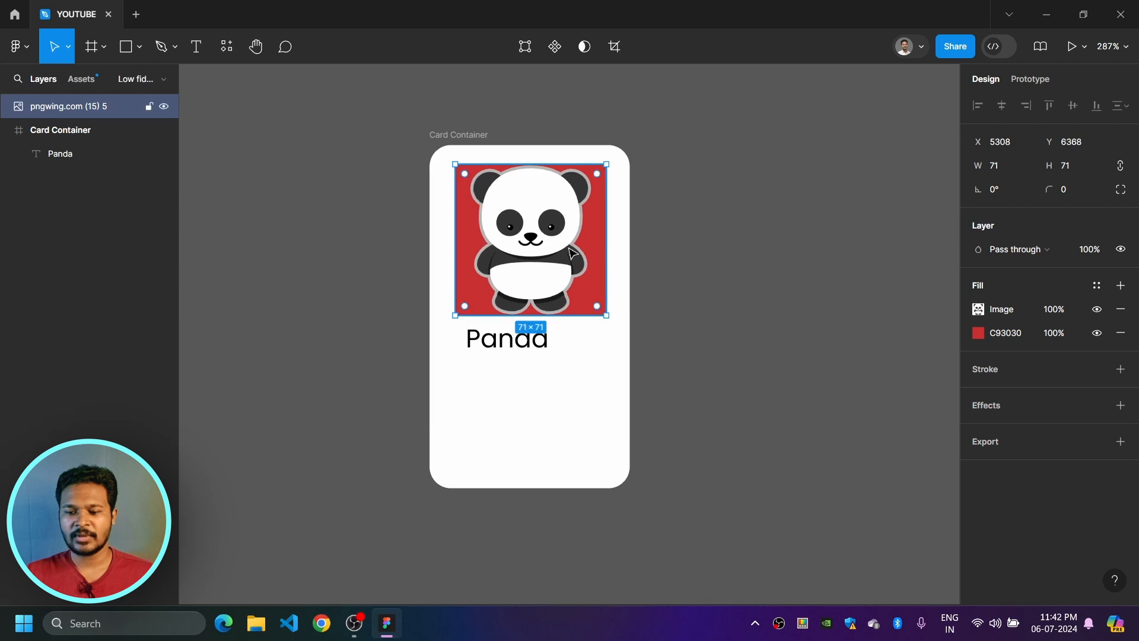
pyautogui.click(978, 313)
pyautogui.click(814, 282)
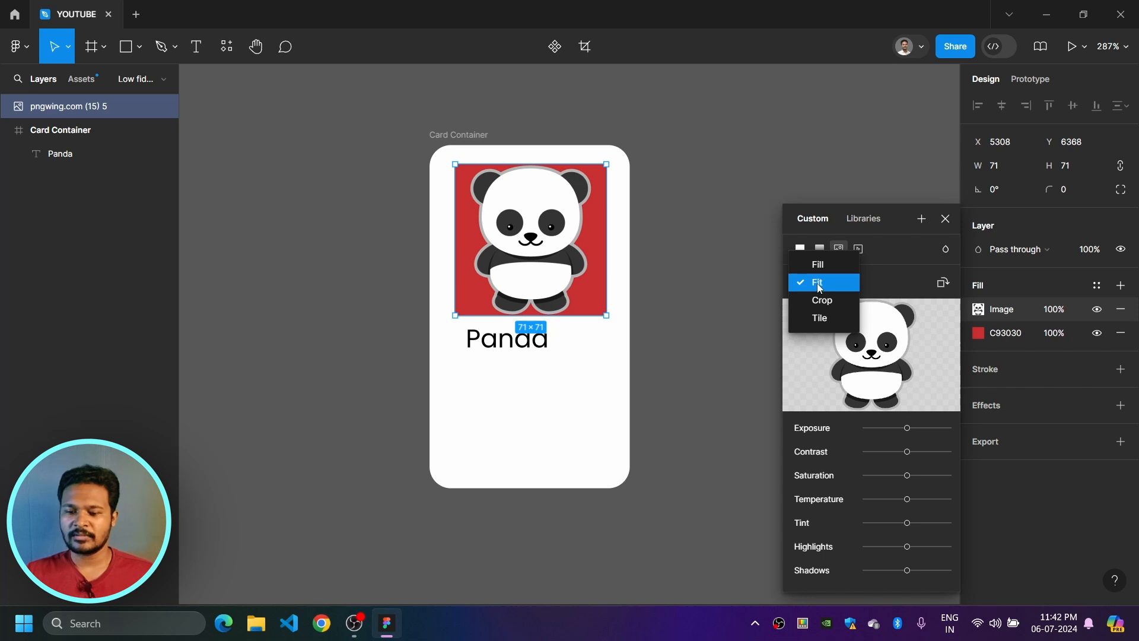
pyautogui.click(816, 284)
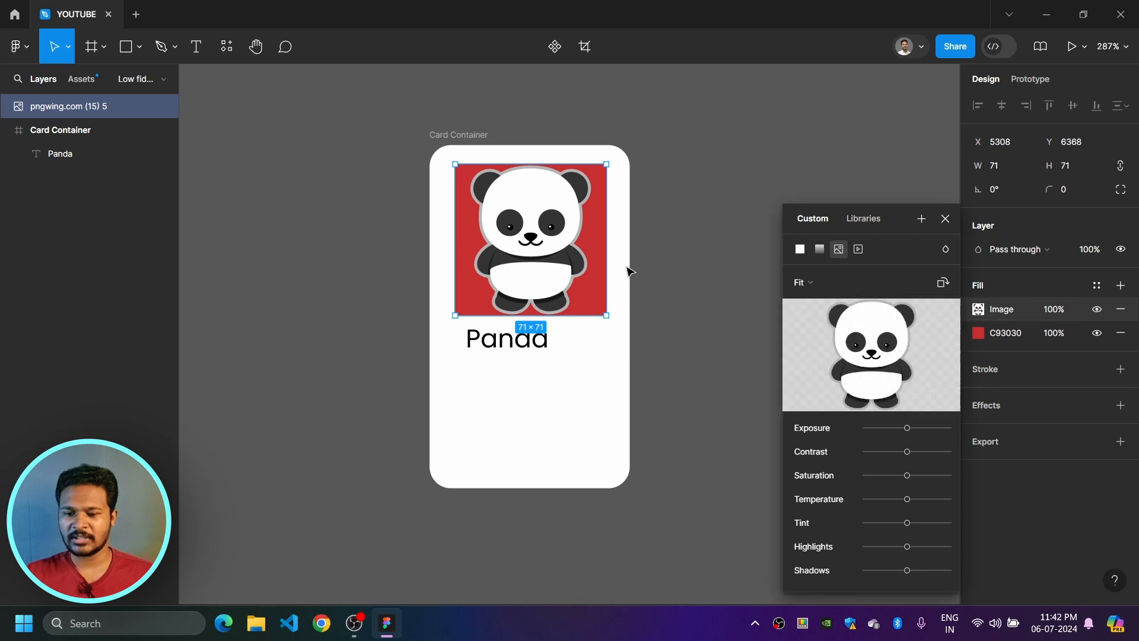
pyautogui.click(757, 162)
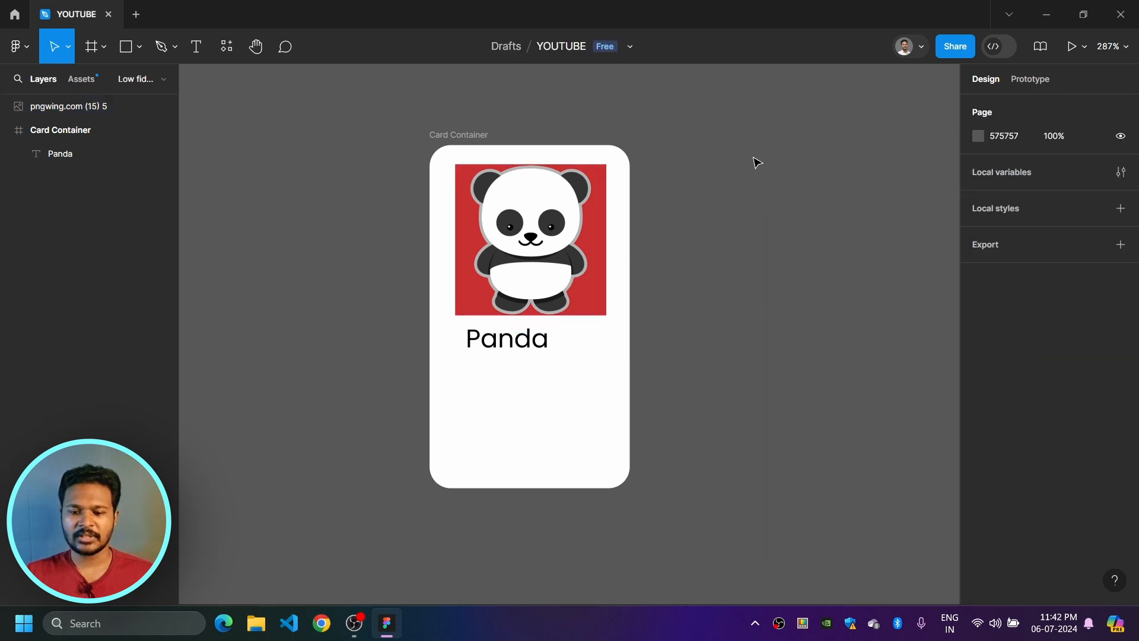
# Step: Duplicate the Panda text below itself and replace the copy's content with "Lorem ipsum Lorem ipsum"
pyautogui.scroll(-3, 742, 130)
pyautogui.scroll(1, 745, 186)
pyautogui.click(522, 270)
pyautogui.moveTo(525, 273); pyautogui.dragTo(521, 337)
pyautogui.doubleClick(521, 337)
pyautogui.write('Lo')
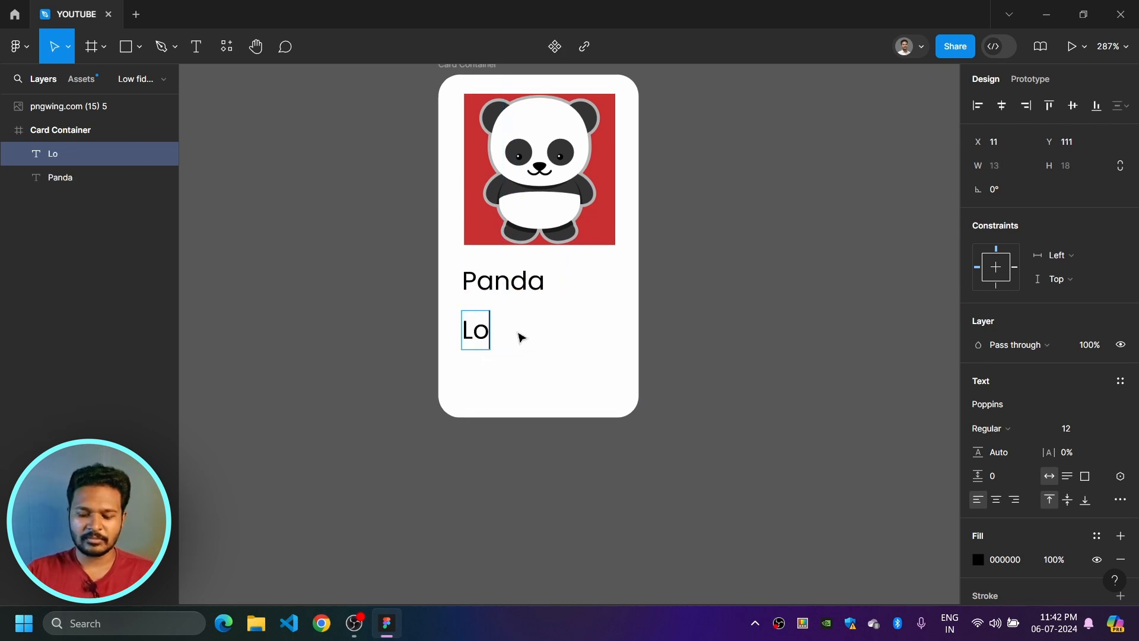
pyautogui.write('rem ipsum Lorem ipsum')
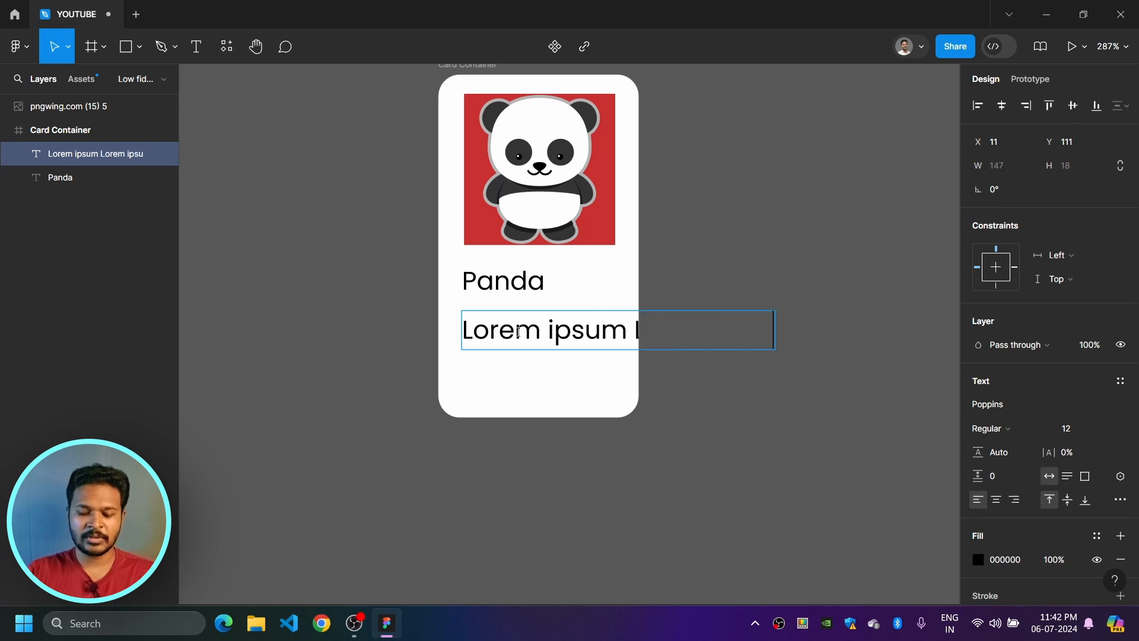
# Step: Lengthen the Lorem ipsum description by copying its text and pasting it repeatedly
pyautogui.hotkey('ctrl', 'a')
pyautogui.hotkey('ctrl', 'c')
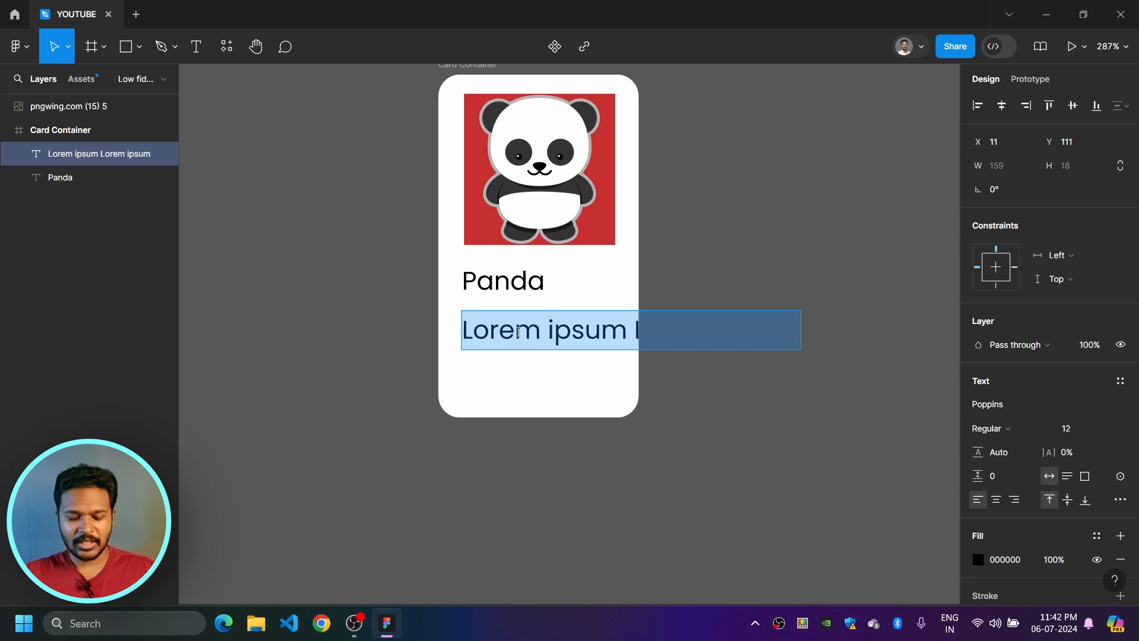
pyautogui.click(519, 332)
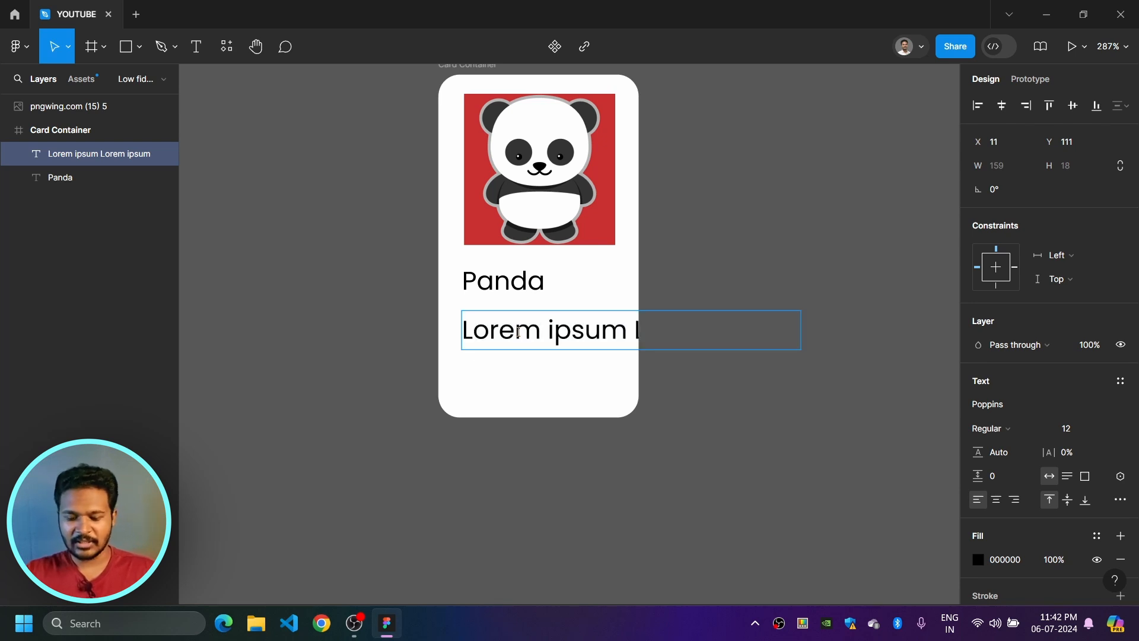
pyautogui.hotkey('ctrl', 'v')
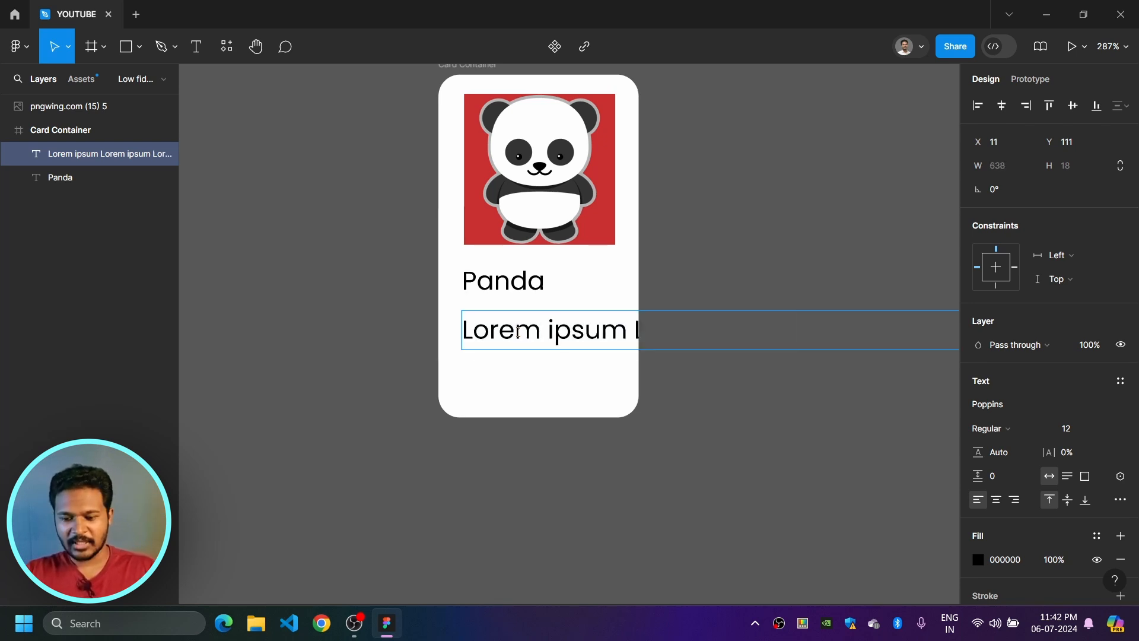
pyautogui.hotkey('ctrl', 'a')
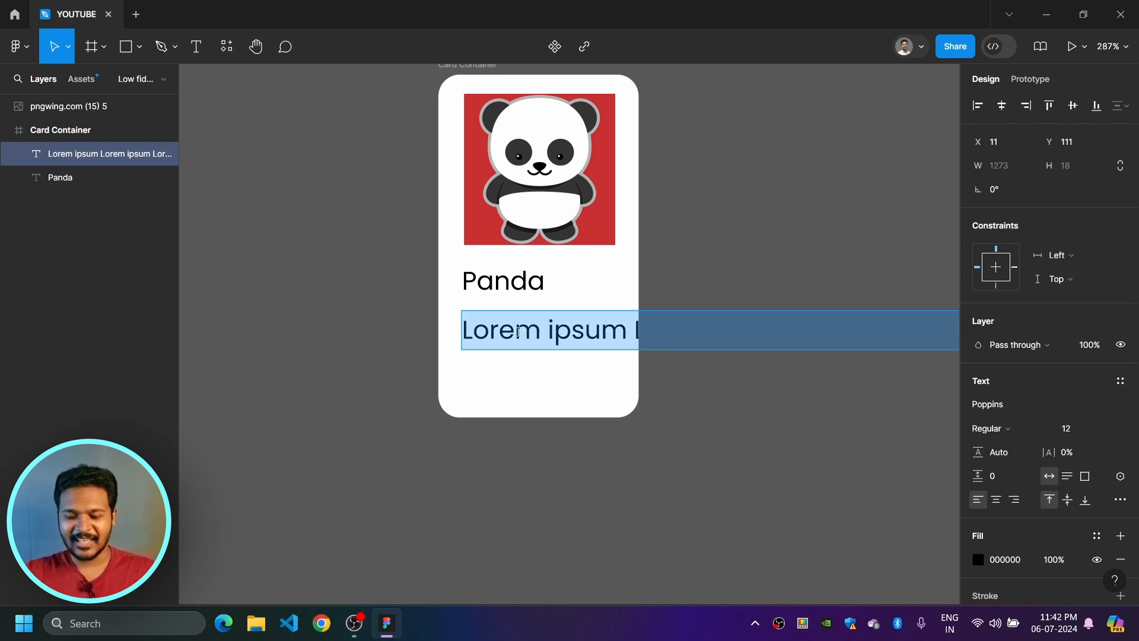
pyautogui.scroll(-5, 617, 388)
pyautogui.press('Escape')
# Step: Narrow the Lorem ipsum text box to about 83 wide and set its font size to 5
pyautogui.scroll(-5, 501, 475)
pyautogui.scroll(-2, 622, 422)
pyautogui.click(762, 347)
pyautogui.click(406, 350)
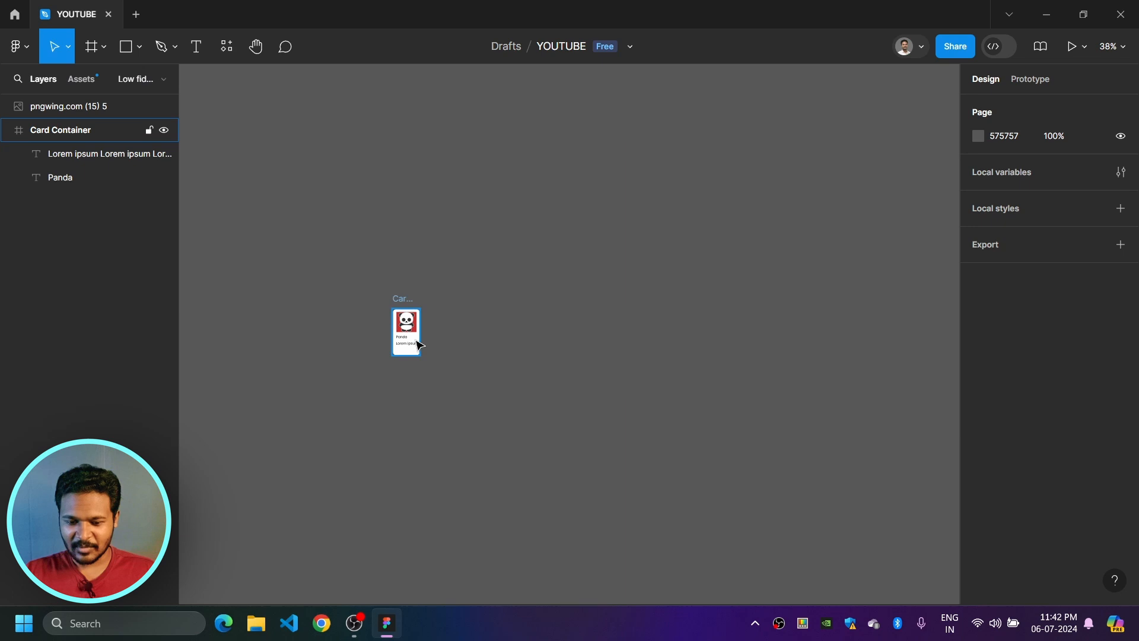
pyautogui.click(407, 342)
pyautogui.moveTo(758, 343); pyautogui.dragTo(422, 343)
pyautogui.scroll(5, 419, 351)
pyautogui.click(1068, 429)
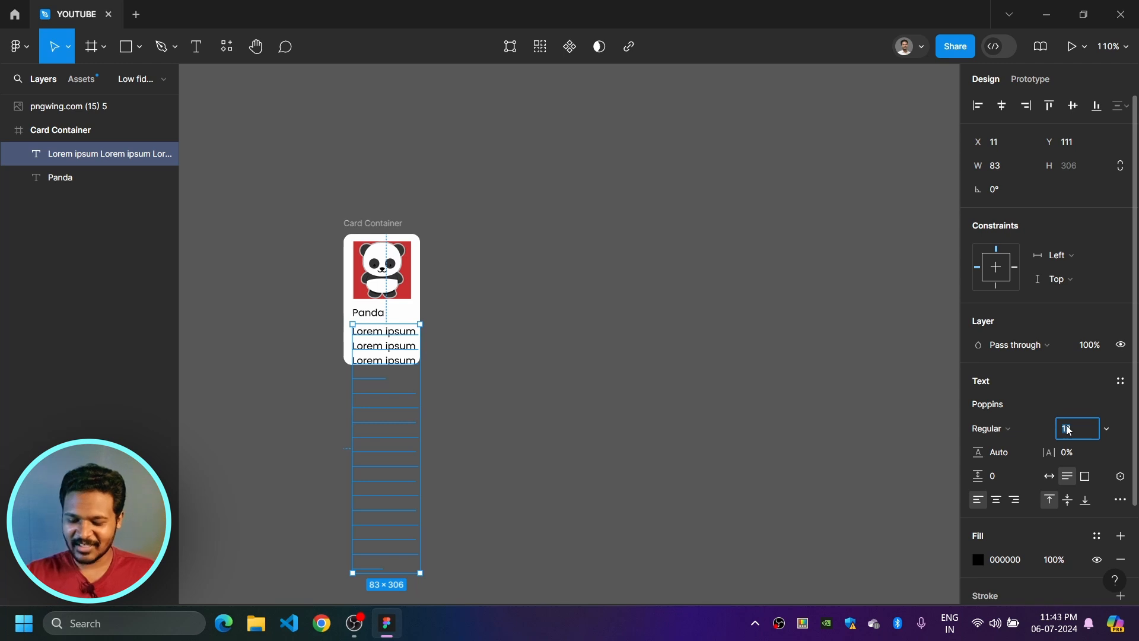
pyautogui.write('5')
pyautogui.press('Return')
# Step: Delete the surplus last lines of the Lorem ipsum text and narrow its box to about 72 wide
pyautogui.scroll(5, 353, 356)
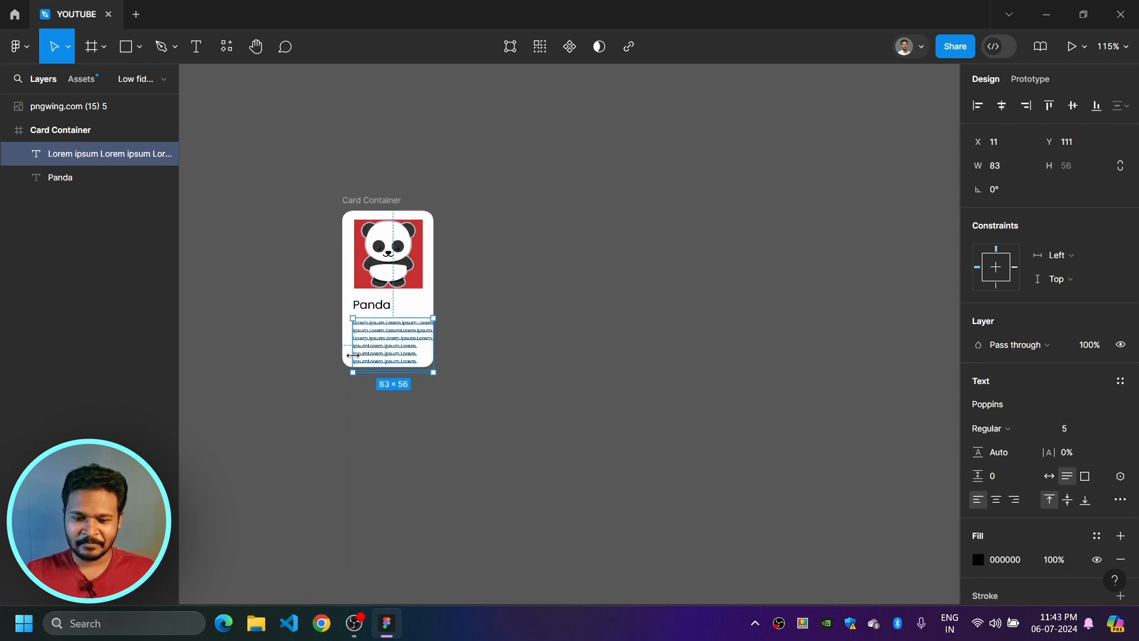
pyautogui.doubleClick(433, 343)
pyautogui.moveTo(499, 368); pyautogui.dragTo(339, 330)
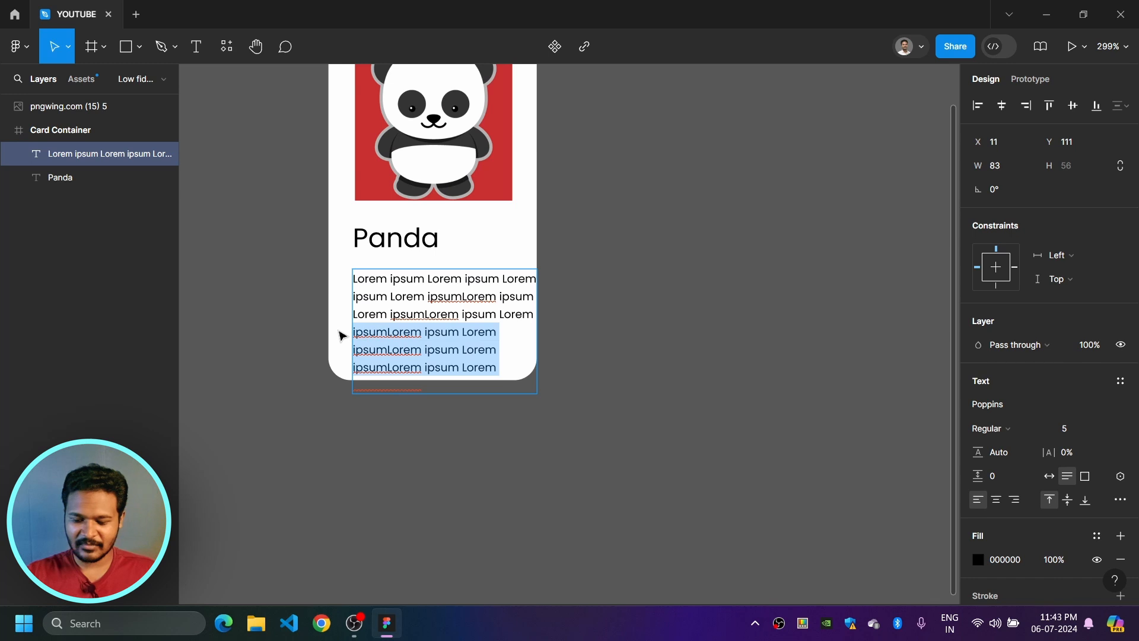
pyautogui.press('BackSpace')
pyautogui.press('Escape')
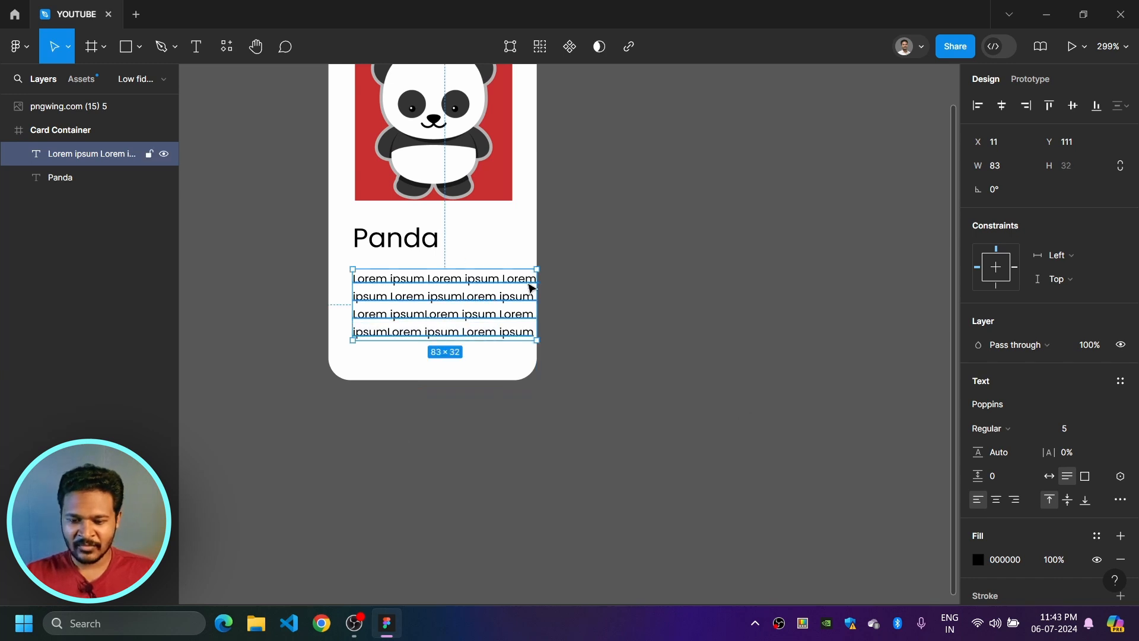
pyautogui.moveTo(537, 291); pyautogui.dragTo(513, 292)
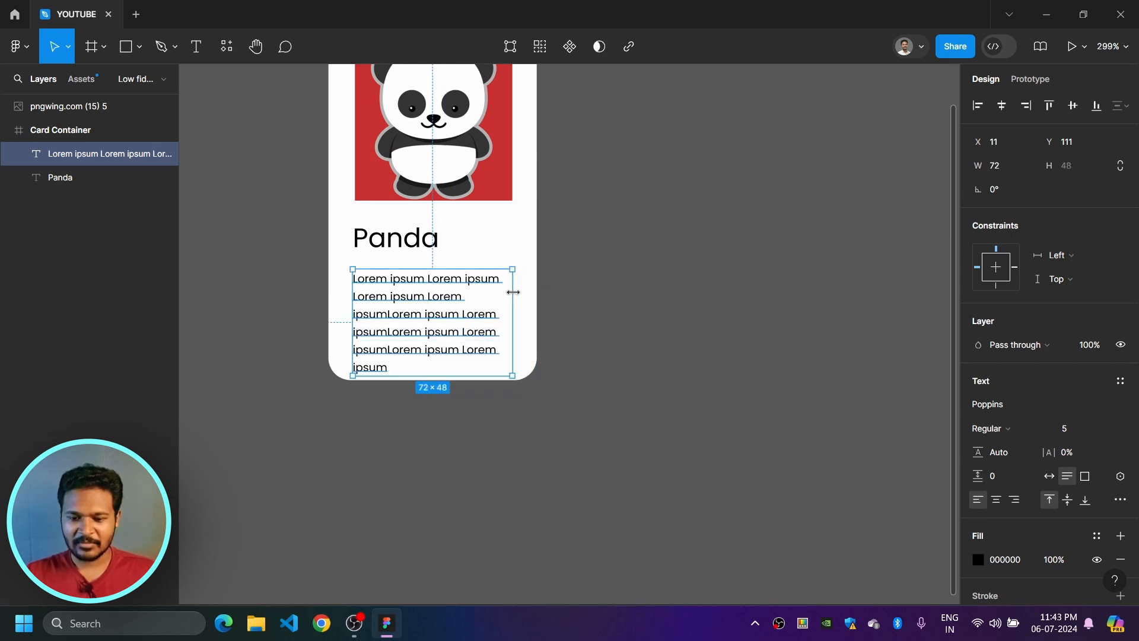
# Step: Extend the Card Container to about 207 tall and widen it well beyond the image and description
pyautogui.click(525, 334)
pyautogui.moveTo(516, 376); pyautogui.dragTo(518, 480)
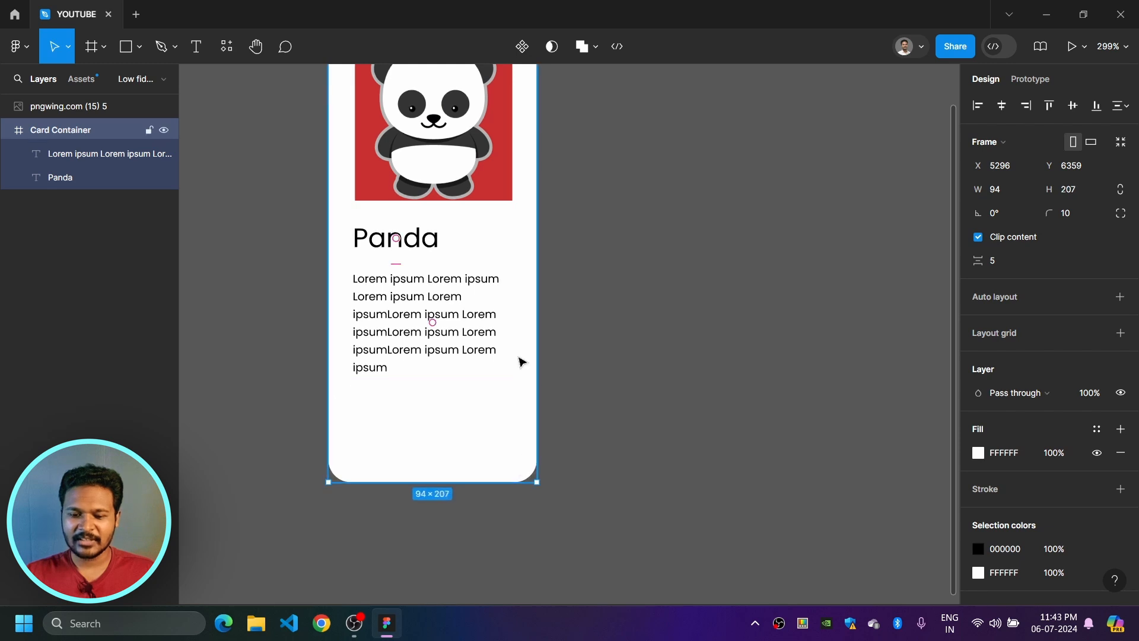
pyautogui.scroll(-2, 519, 361)
pyautogui.click(635, 322)
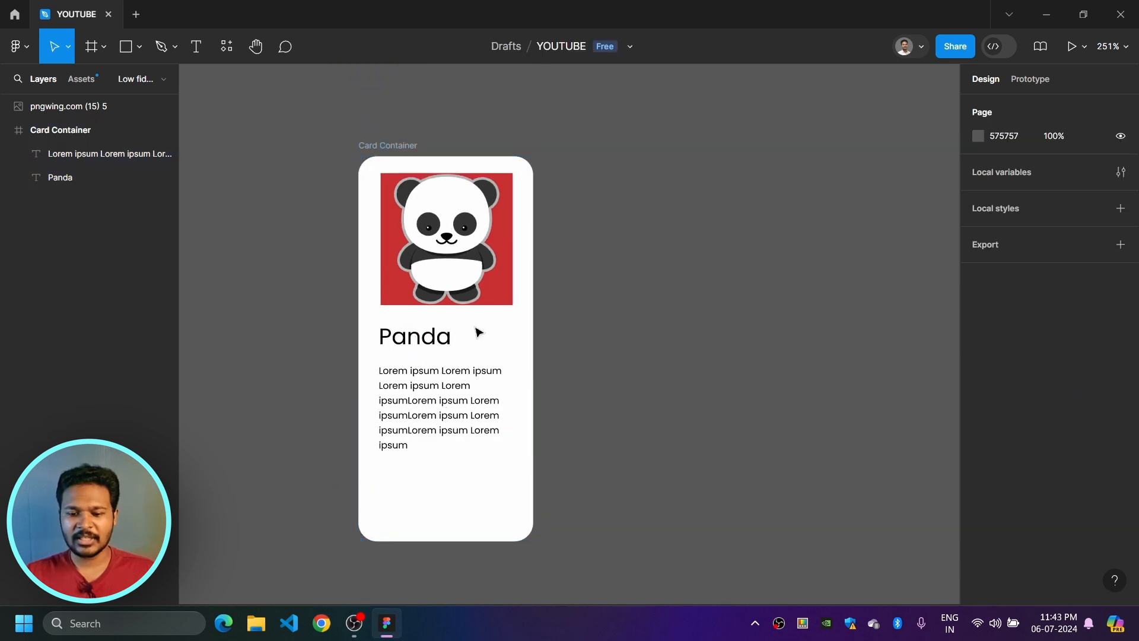
pyautogui.click(532, 320)
pyautogui.moveTo(533, 320); pyautogui.dragTo(664, 340)
# Step: Center the panda image and title in the card with the description widened beneath them, and shorten the card to fit
pyautogui.click(437, 343)
pyautogui.click(479, 256)
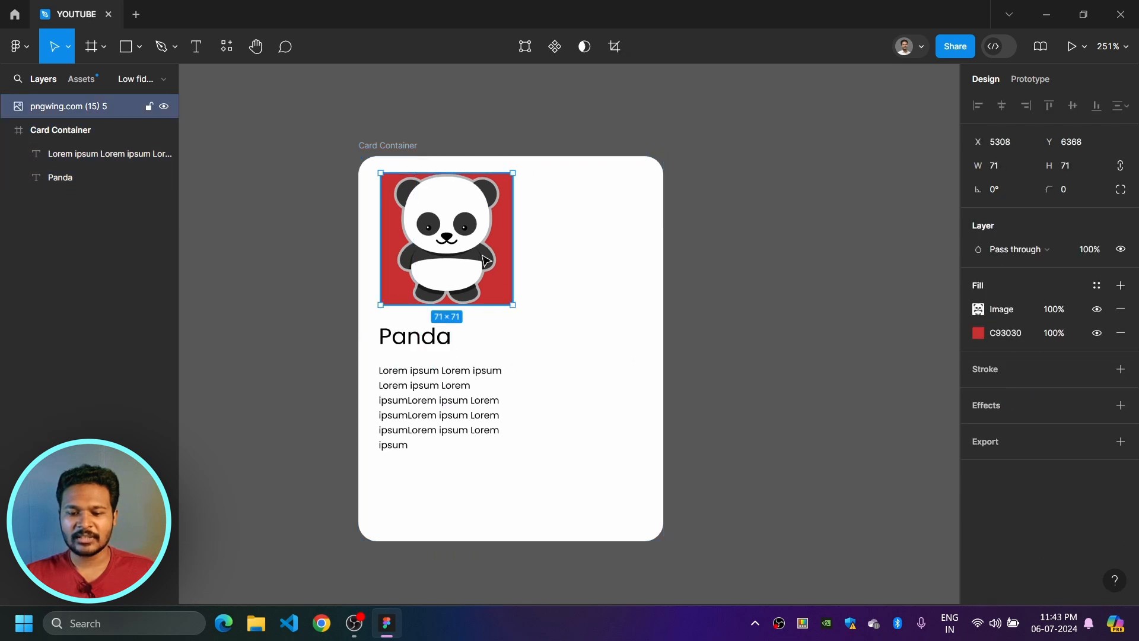
pyautogui.moveTo(480, 257); pyautogui.dragTo(544, 270)
pyautogui.moveTo(448, 345); pyautogui.dragTo(513, 365)
pyautogui.moveTo(421, 412)
pyautogui.mouseDown()
pyautogui.moveTo(482, 449)
pyautogui.moveTo(428, 429)
pyautogui.mouseUp()
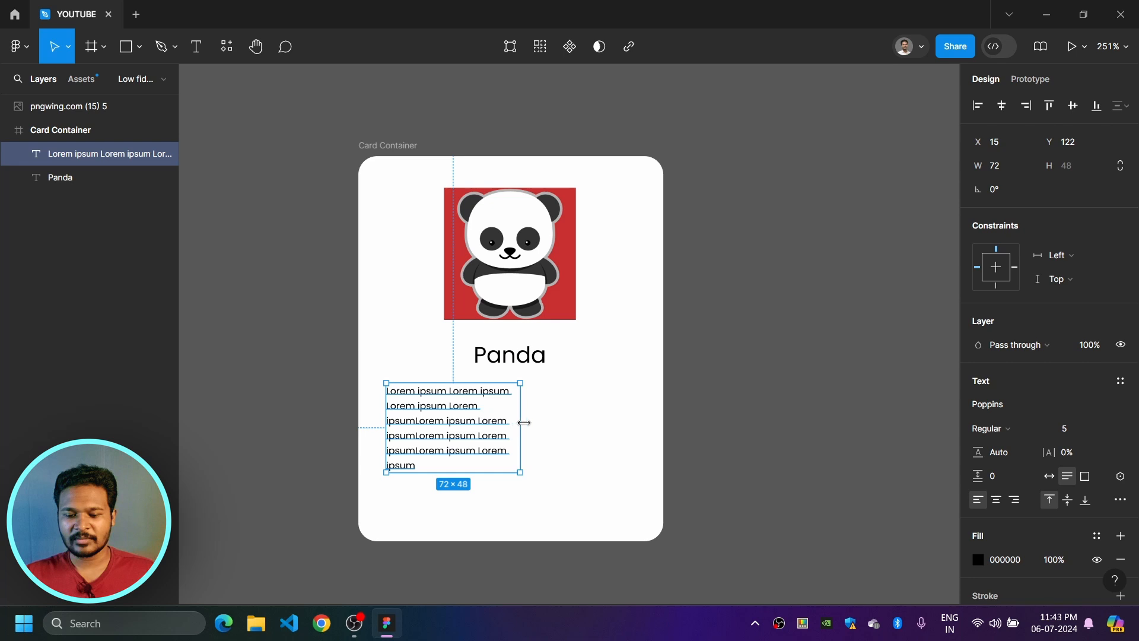
pyautogui.moveTo(520, 423); pyautogui.dragTo(648, 423)
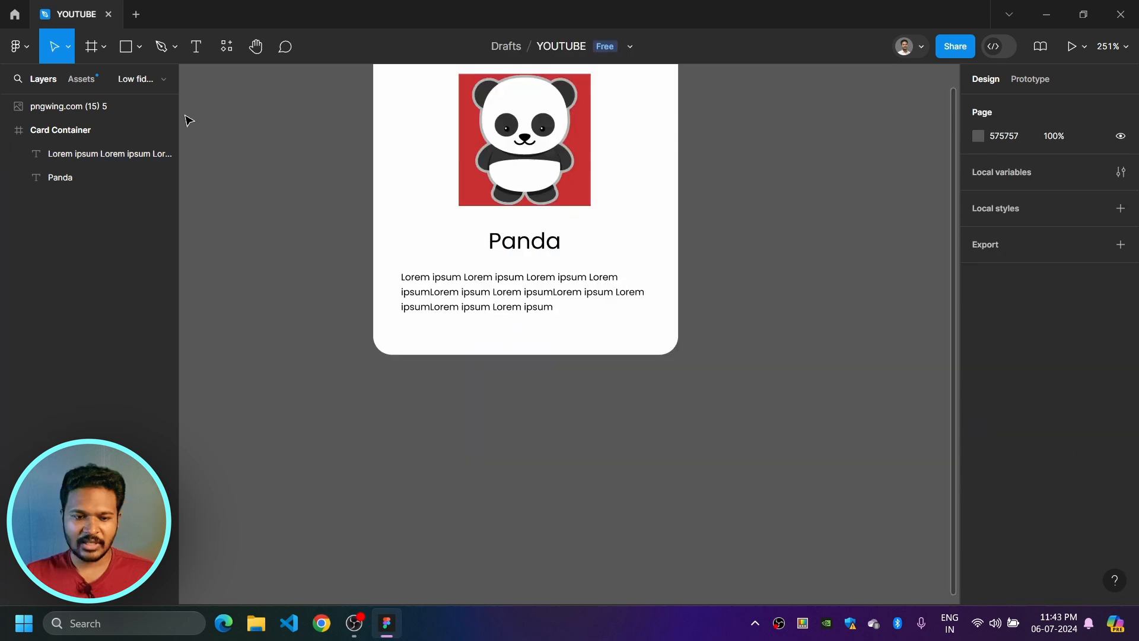
# Step: Add a separate text reading "Button" on the empty canvas below the card
pyautogui.click(198, 51)
pyautogui.scroll(3, 551, 437)
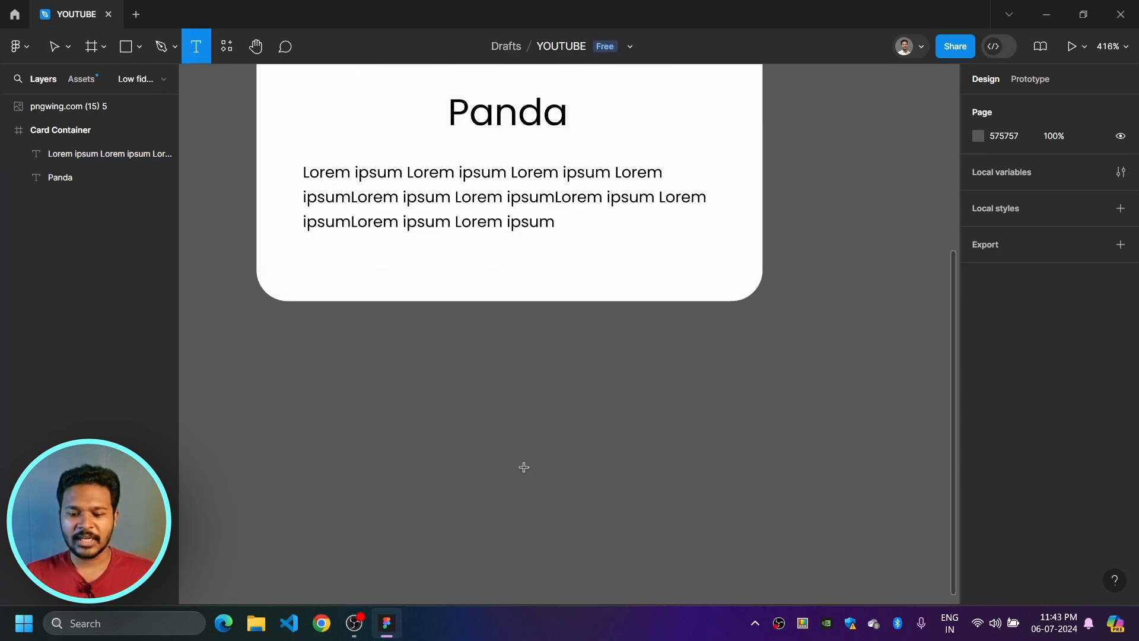
pyautogui.click(521, 441)
pyautogui.write('Button')
pyautogui.press('Escape')
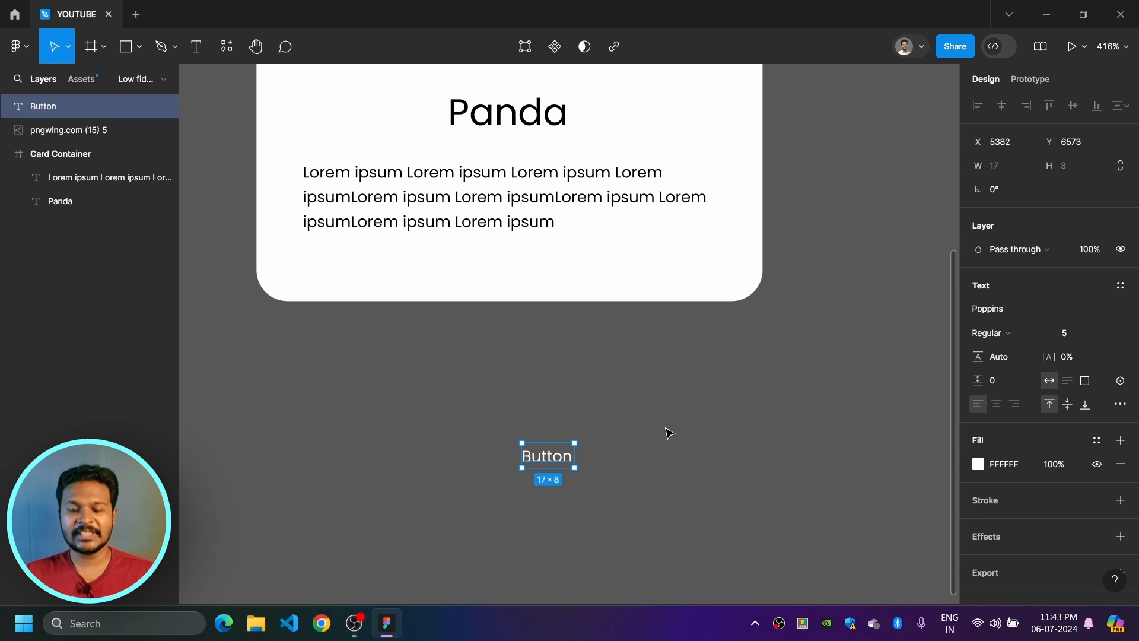
# Step: Wrap the Button text in an auto layout frame and add a fill to that frame
pyautogui.hotkey('shift', 'a')
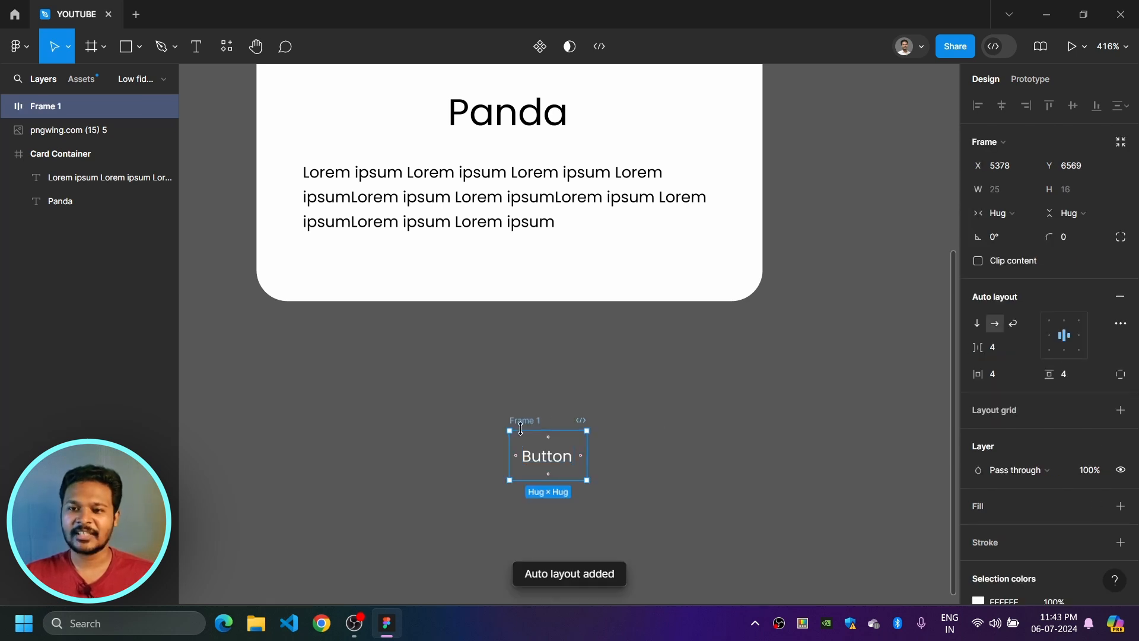
pyautogui.hotkey('ctrl', 'z')
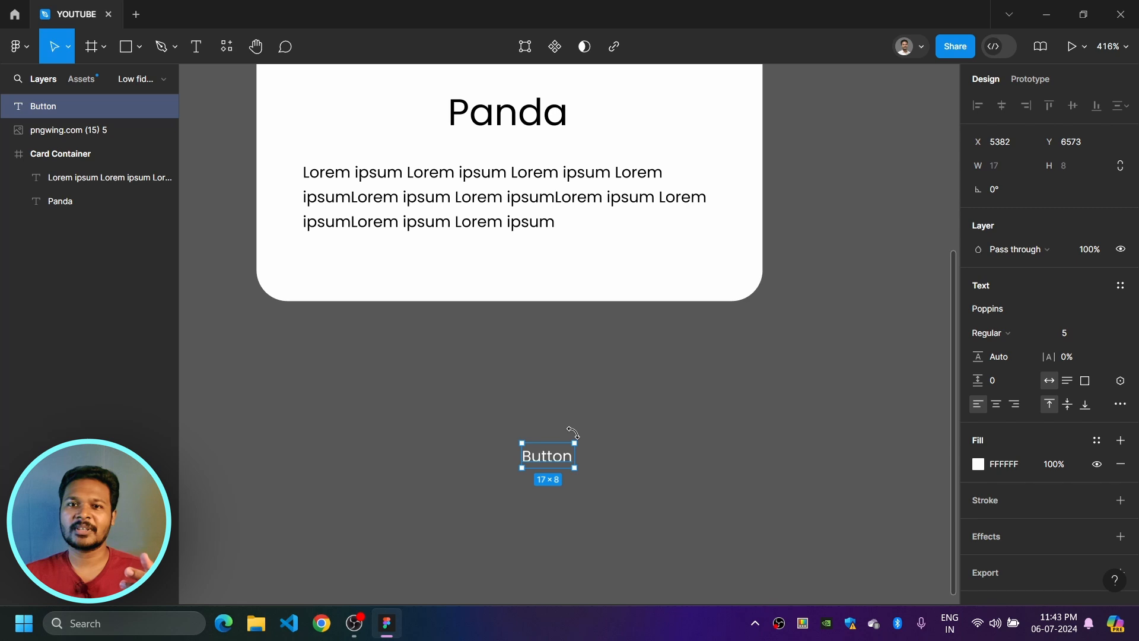
pyautogui.moveTo(472, 407); pyautogui.dragTo(685, 536)
pyautogui.hotkey('shift', 'a')
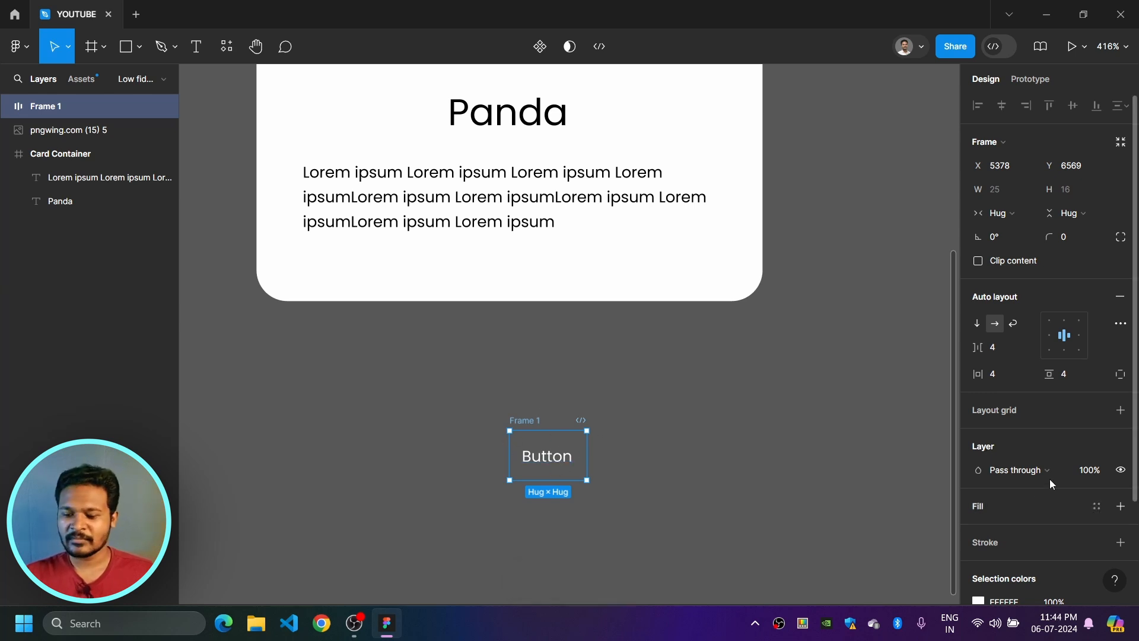
pyautogui.scroll(-2, 1089, 425)
pyautogui.click(1120, 379)
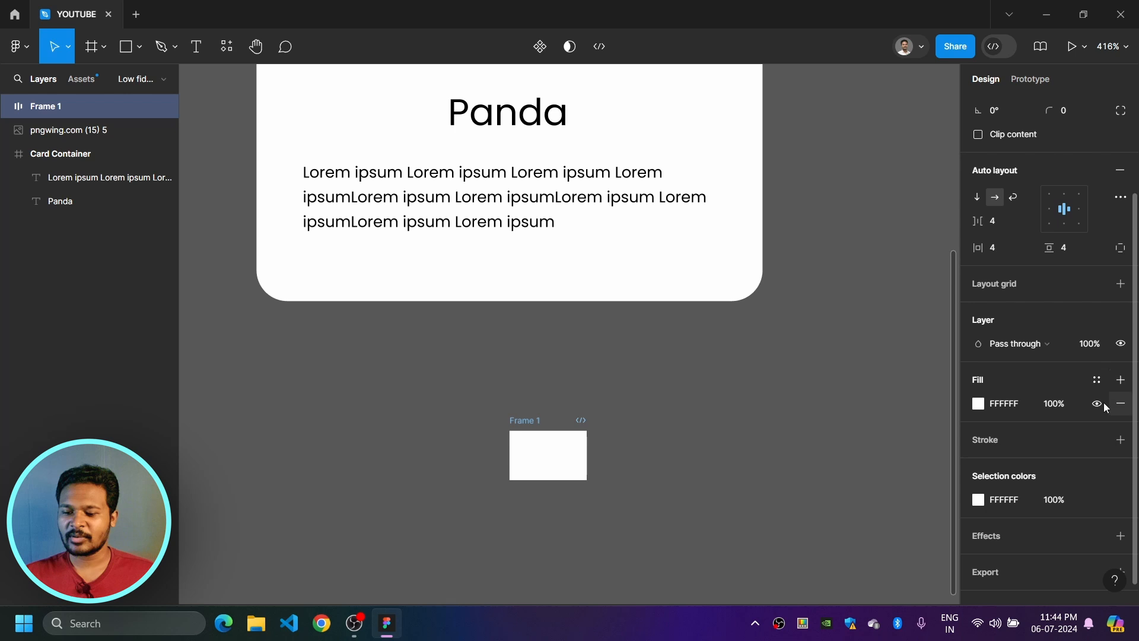
# Step: Fill the Button frame with red C93030 sampled from the panda image's background
pyautogui.click(978, 403)
pyautogui.click(803, 426)
pyautogui.scroll(3, 661, 315)
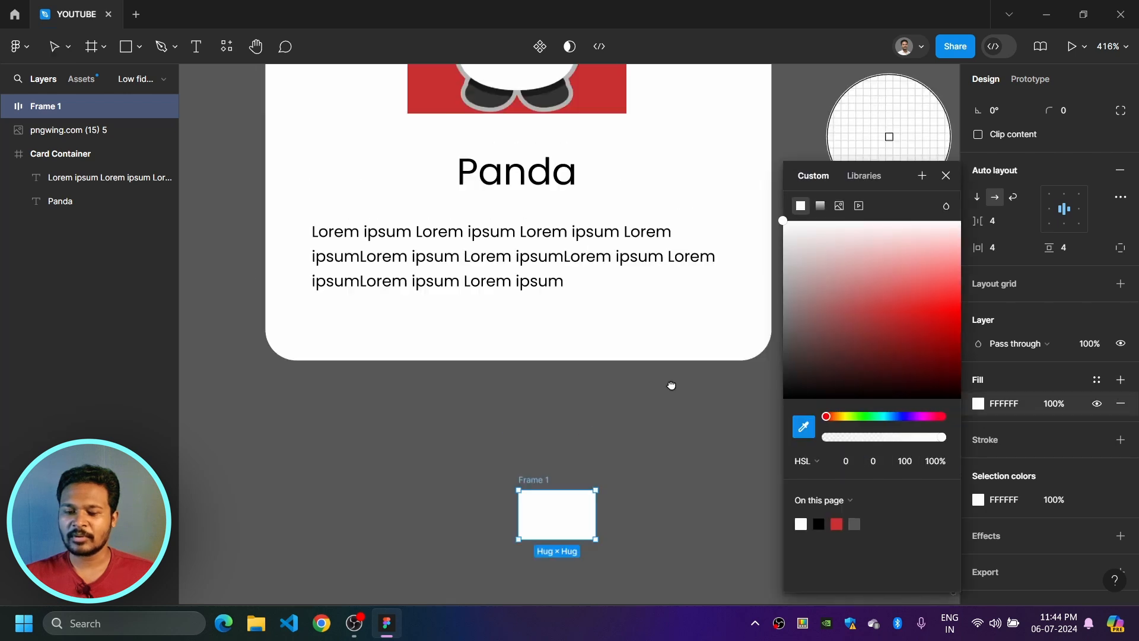
pyautogui.click(466, 205)
pyautogui.scroll(-3, 537, 319)
pyautogui.scroll(-1, 580, 292)
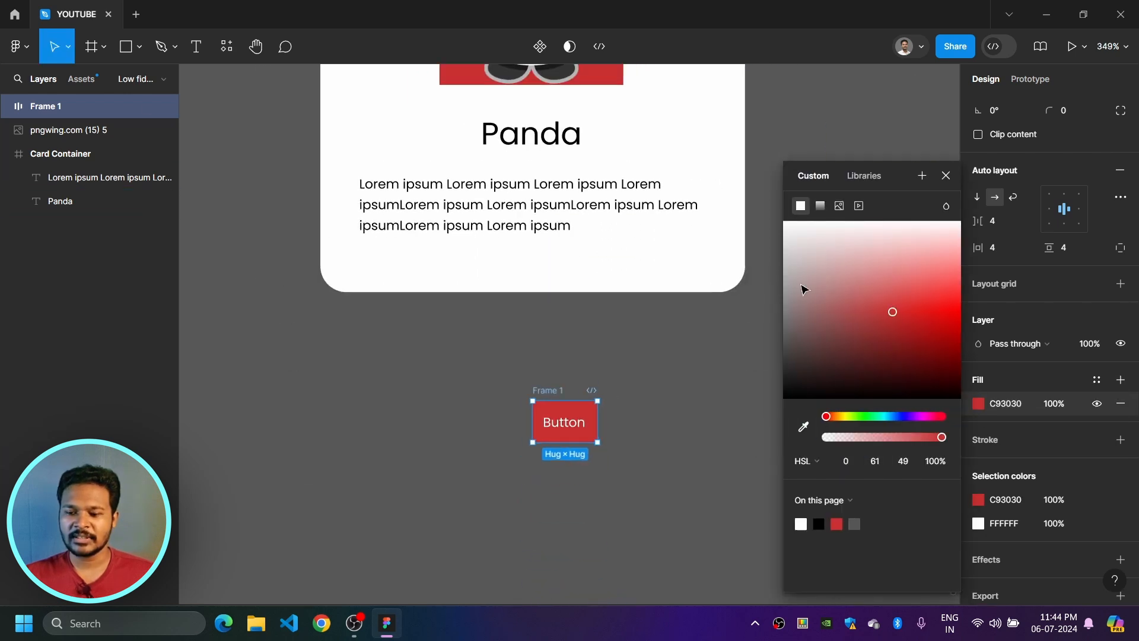
# Step: Set the button's corner radius to 3 and move the button into the card just below the description's right end
pyautogui.scroll(3, 1052, 231)
pyautogui.moveTo(1049, 237); pyautogui.dragTo(32, 249)
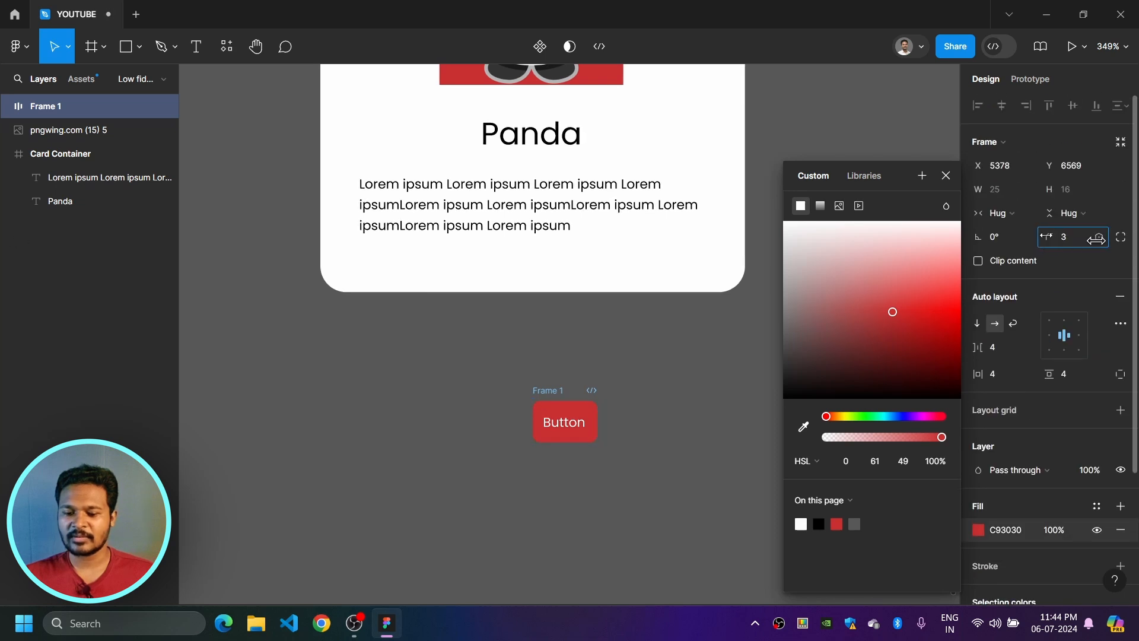
pyautogui.click(628, 407)
pyautogui.scroll(-2, 674, 354)
pyautogui.scroll(3, 593, 415)
pyautogui.moveTo(568, 506); pyautogui.dragTo(647, 389)
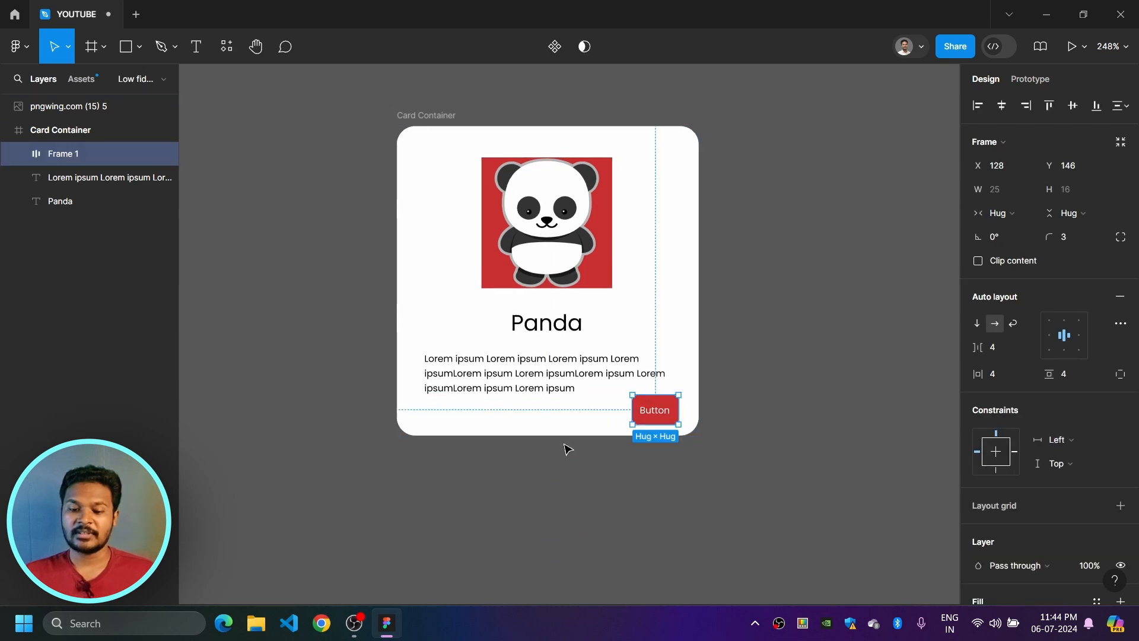
# Step: Extend the Card Container's lower edge so the card is about 180 tall
pyautogui.click(567, 439)
pyautogui.click(562, 434)
pyautogui.moveTo(561, 435); pyautogui.dragTo(557, 457)
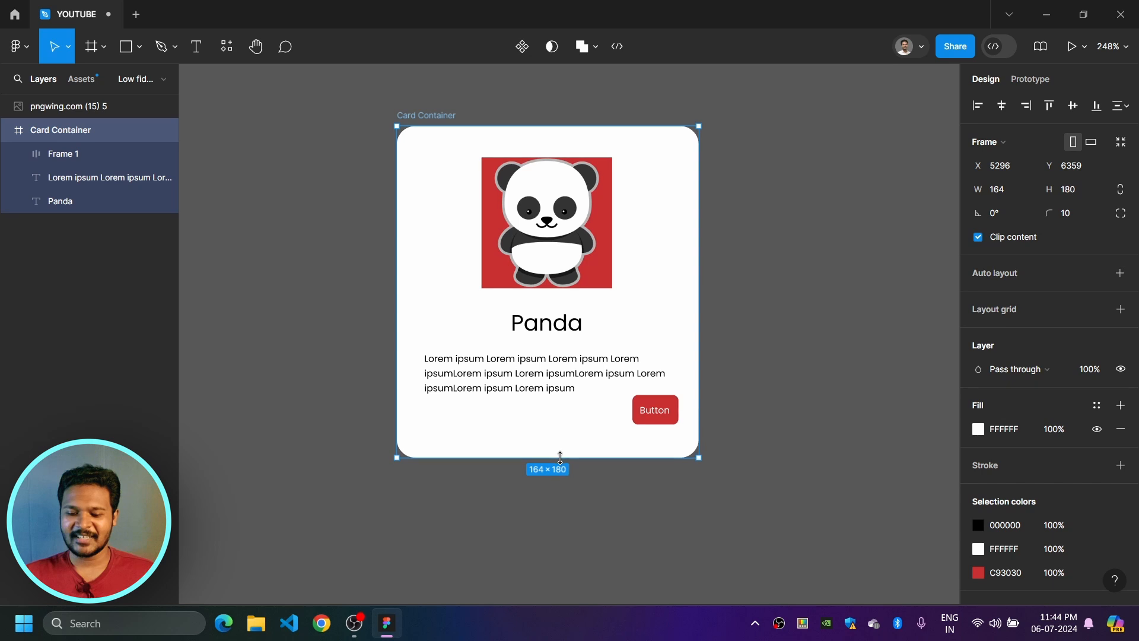
# Step: Move the button slightly down in the card and scale it proportionally to about 37 × 23
pyautogui.click(663, 414)
pyautogui.moveTo(664, 412); pyautogui.dragTo(665, 425)
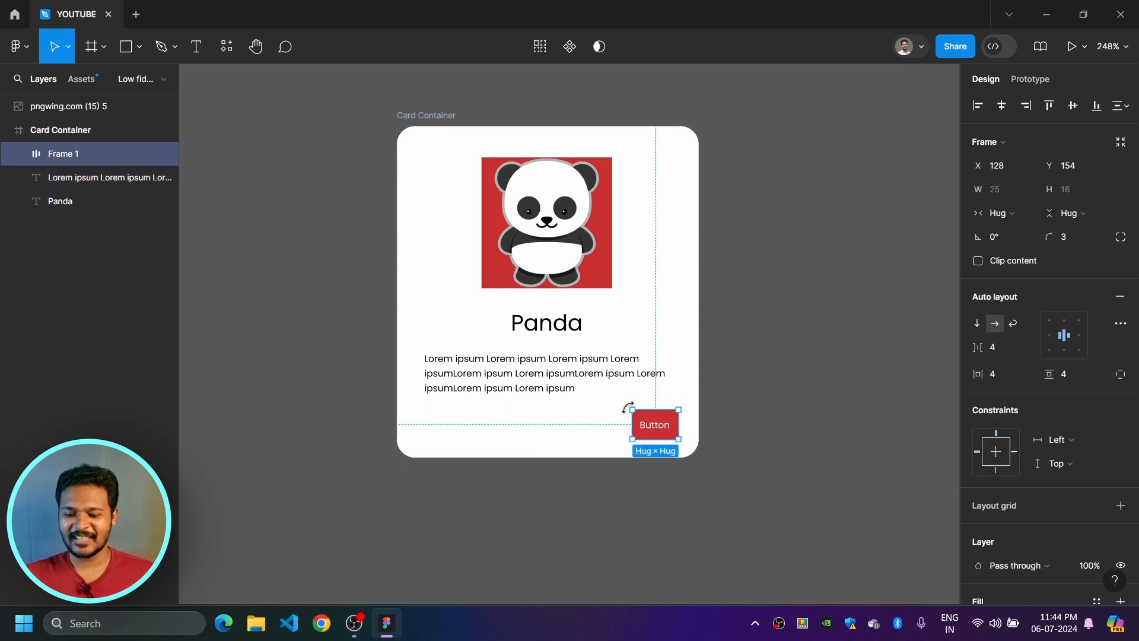
pyautogui.press('k')
pyautogui.moveTo(630, 410); pyautogui.dragTo(609, 394)
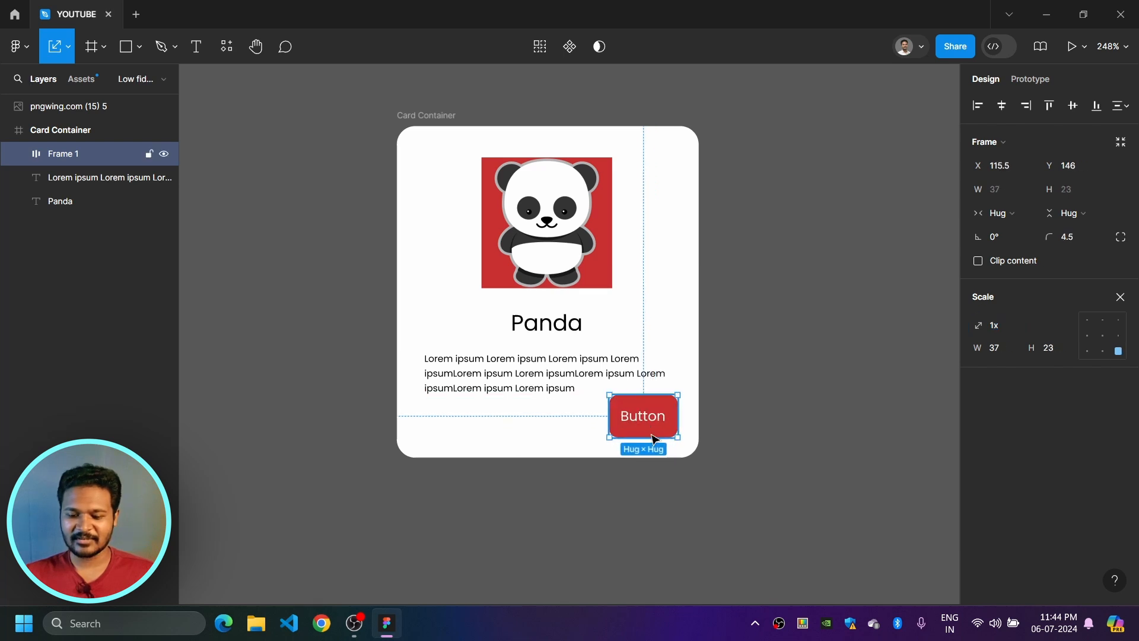
# Step: Extend the Card Container to about 193 tall and lower the button to leave space beneath the description
pyautogui.click(570, 442)
pyautogui.click(566, 457)
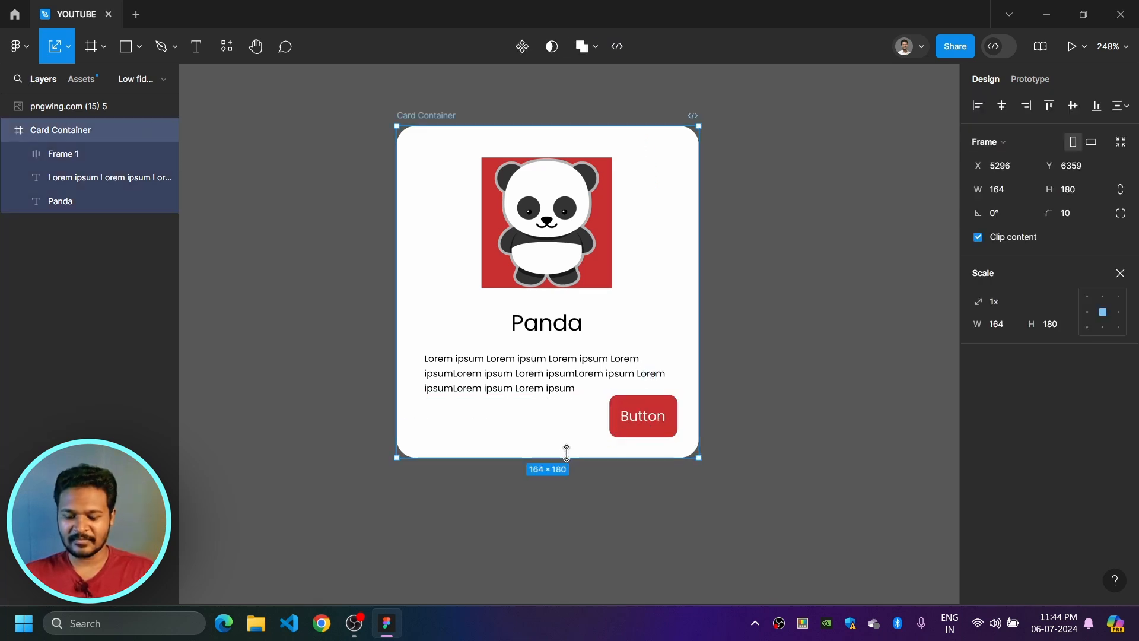
pyautogui.press('v')
pyautogui.moveTo(565, 458); pyautogui.dragTo(566, 482)
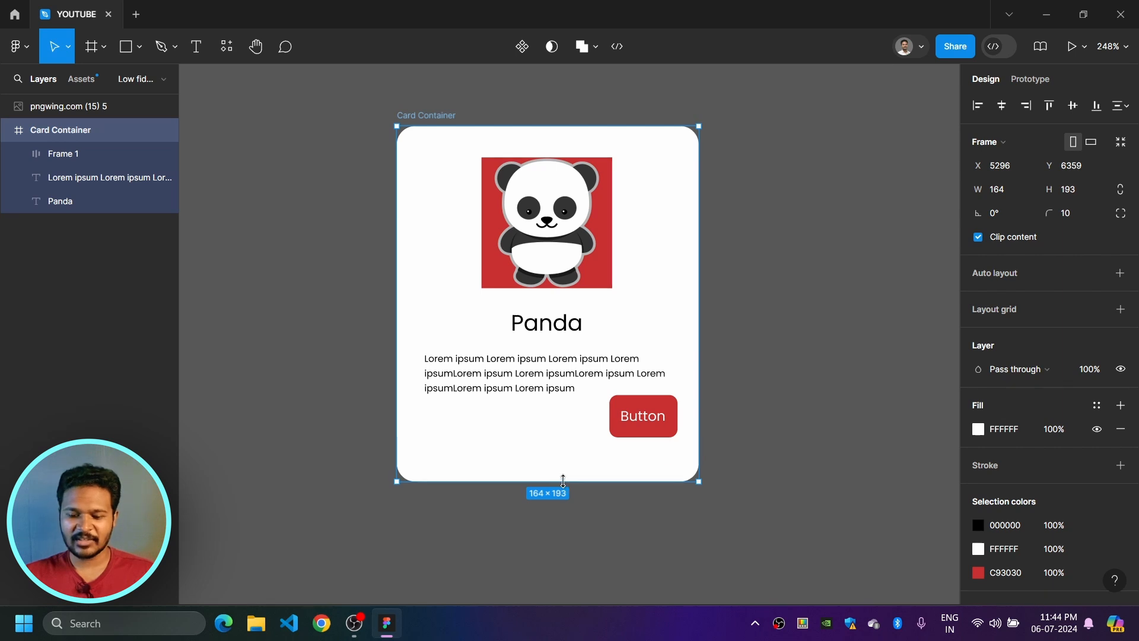
pyautogui.click(641, 433)
pyautogui.moveTo(654, 433); pyautogui.dragTo(658, 457)
pyautogui.click(750, 403)
pyautogui.scroll(-3, 750, 404)
pyautogui.scroll(-1, 757, 396)
pyautogui.scroll(2, 762, 389)
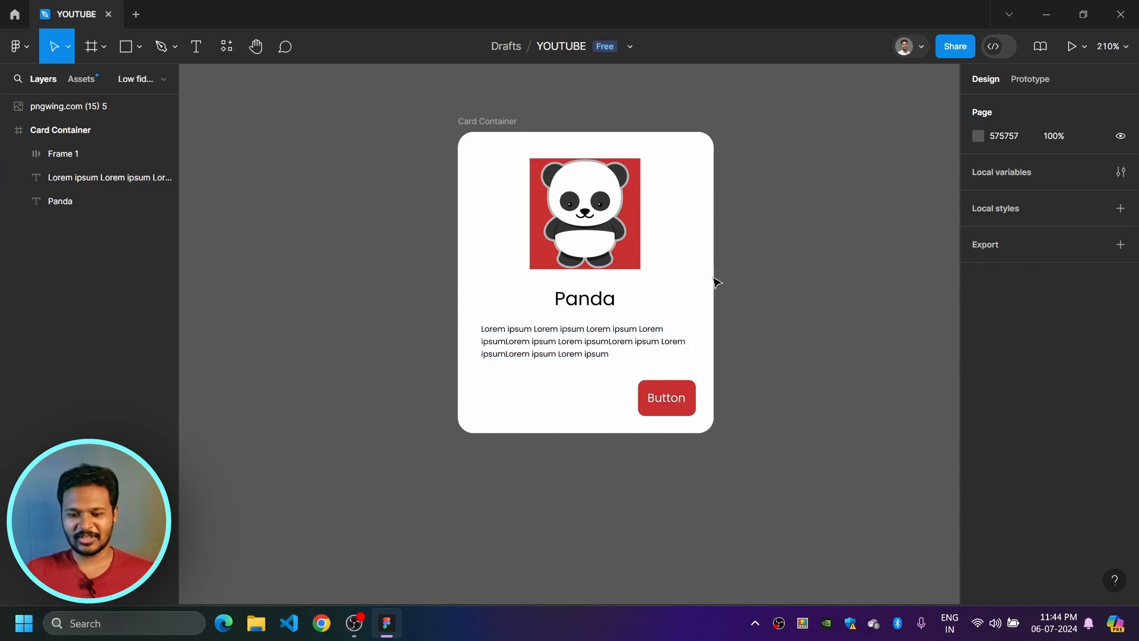
pyautogui.hscroll(1, 705, 293)
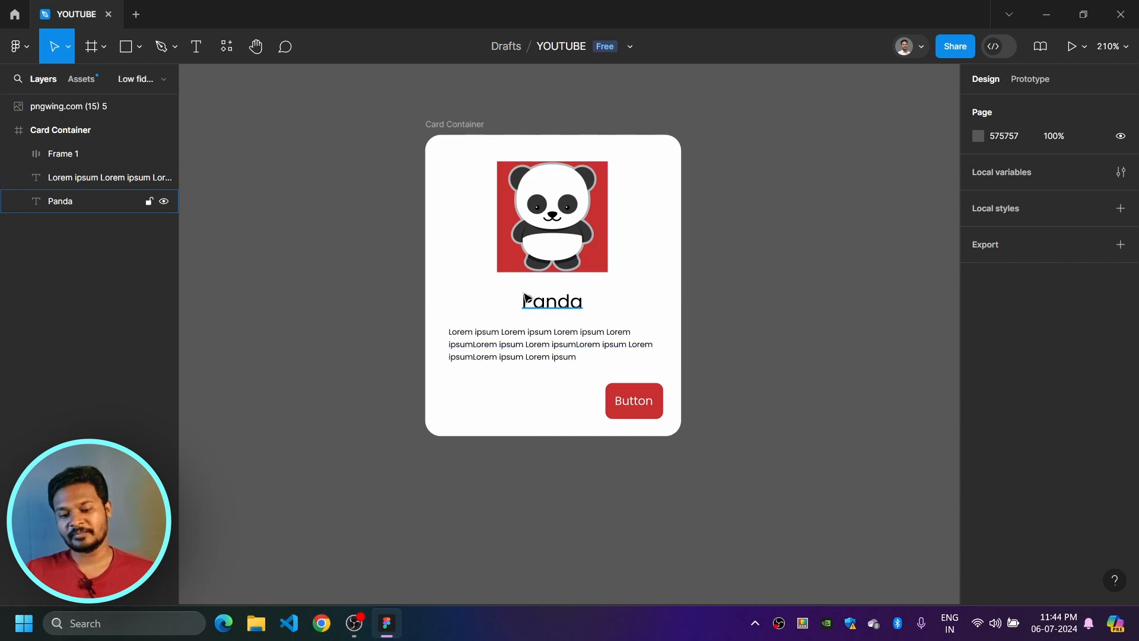
# Step: Align the Panda title with the description's left edge and nudge the description up closer to the title
pyautogui.moveTo(540, 306); pyautogui.dragTo(473, 318)
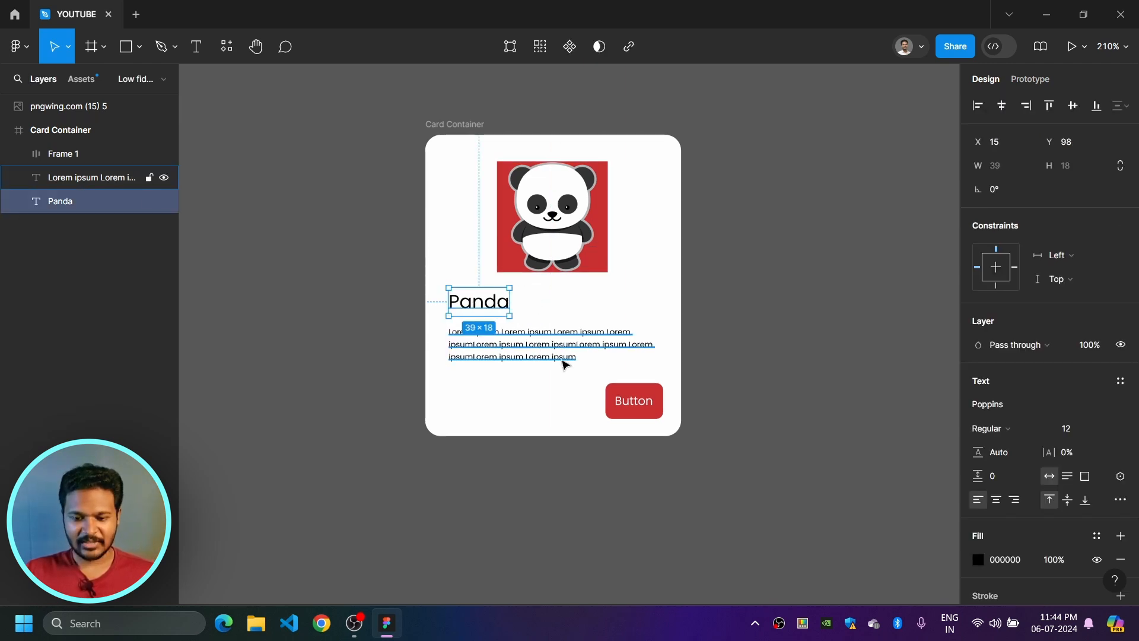
pyautogui.click(530, 359)
pyautogui.press('Up')
pyautogui.press('Up')
pyautogui.press('Up')
pyautogui.click(592, 566)
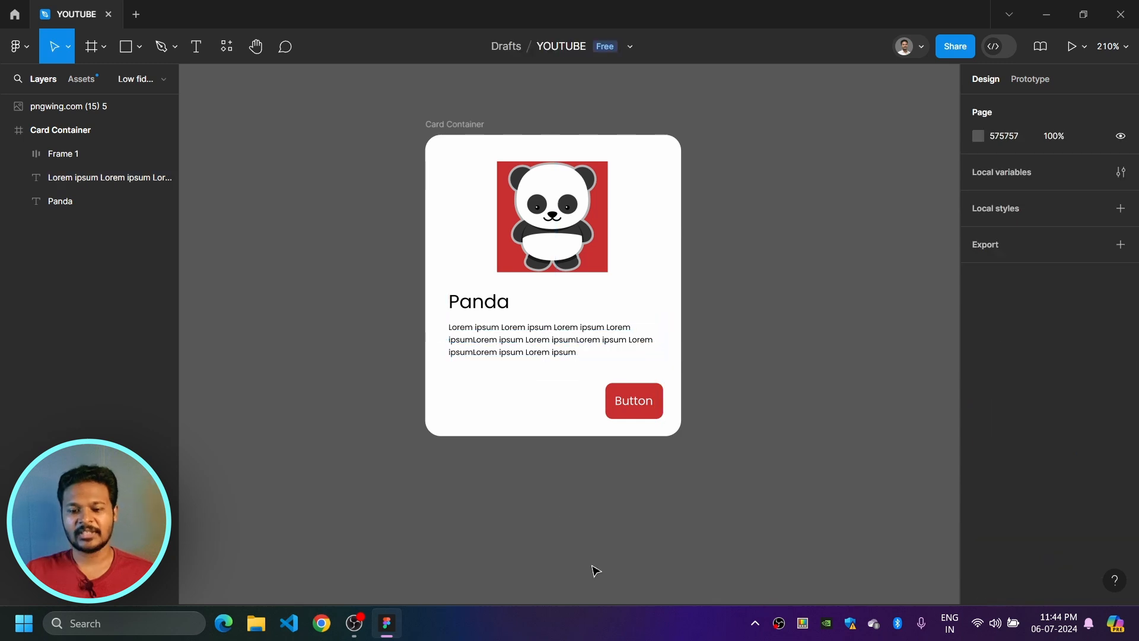
# Step: Widen the button leftward to about 77 and raise it slightly beneath the description
pyautogui.click(632, 401)
pyautogui.moveTo(606, 400); pyautogui.dragTo(450, 397)
pyautogui.moveTo(555, 418); pyautogui.dragTo(557, 414)
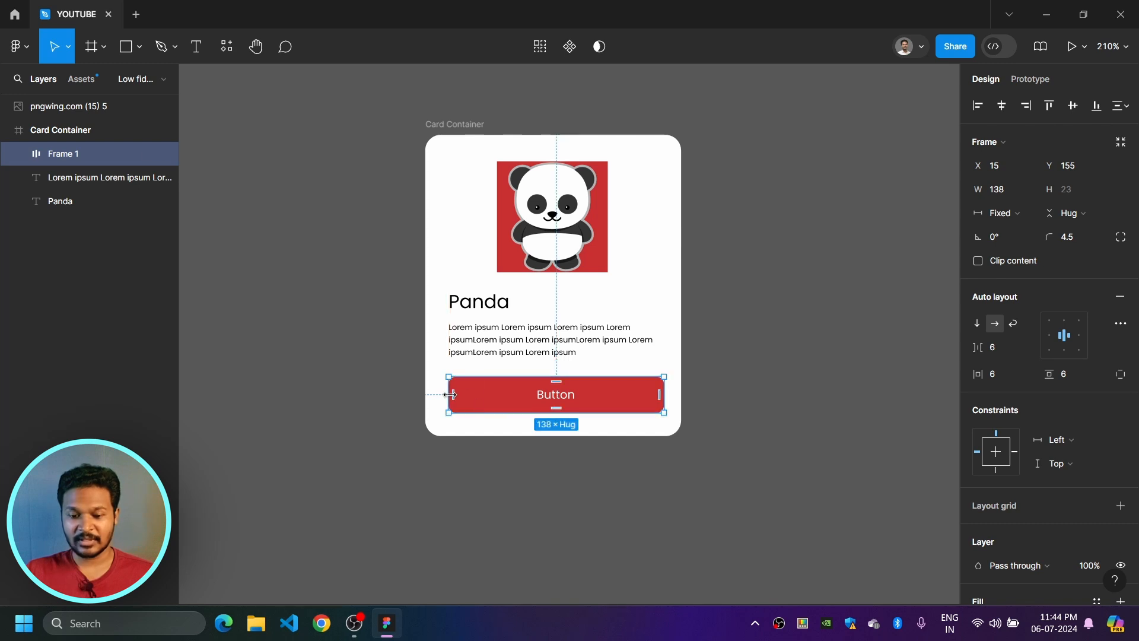
pyautogui.moveTo(449, 395); pyautogui.dragTo(544, 394)
pyautogui.click(648, 508)
# Step: Enlarge the panda image to about 141 × 81 so it spans most of the card's width
pyautogui.click(556, 235)
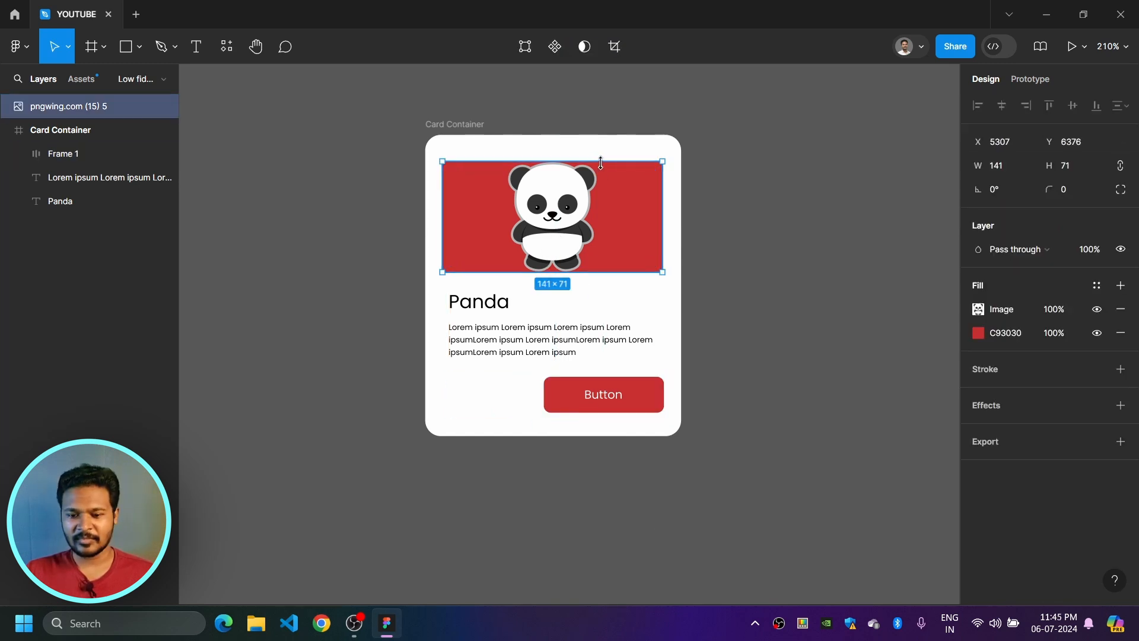
pyautogui.moveTo(600, 161); pyautogui.dragTo(604, 153)
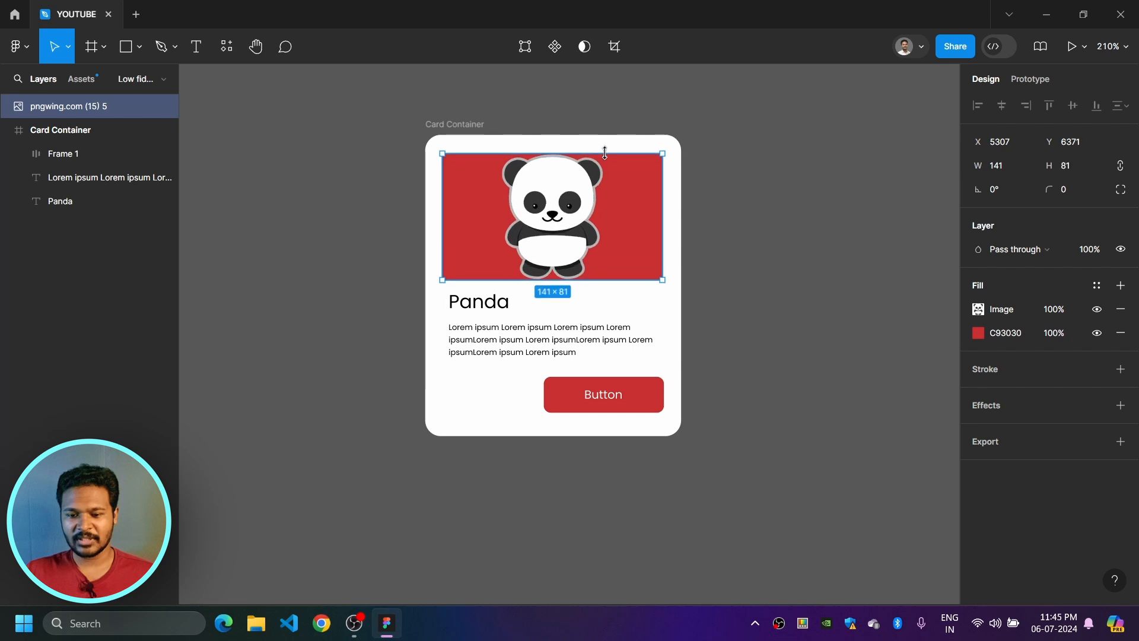
pyautogui.click(796, 226)
# Step: Line up the title and description with the panda image's left edge and fine-tune the button's position below them
pyautogui.moveTo(490, 306)
pyautogui.mouseDown()
pyautogui.moveTo(490, 318)
pyautogui.moveTo(482, 311)
pyautogui.mouseUp()
pyautogui.moveTo(529, 343); pyautogui.dragTo(521, 348)
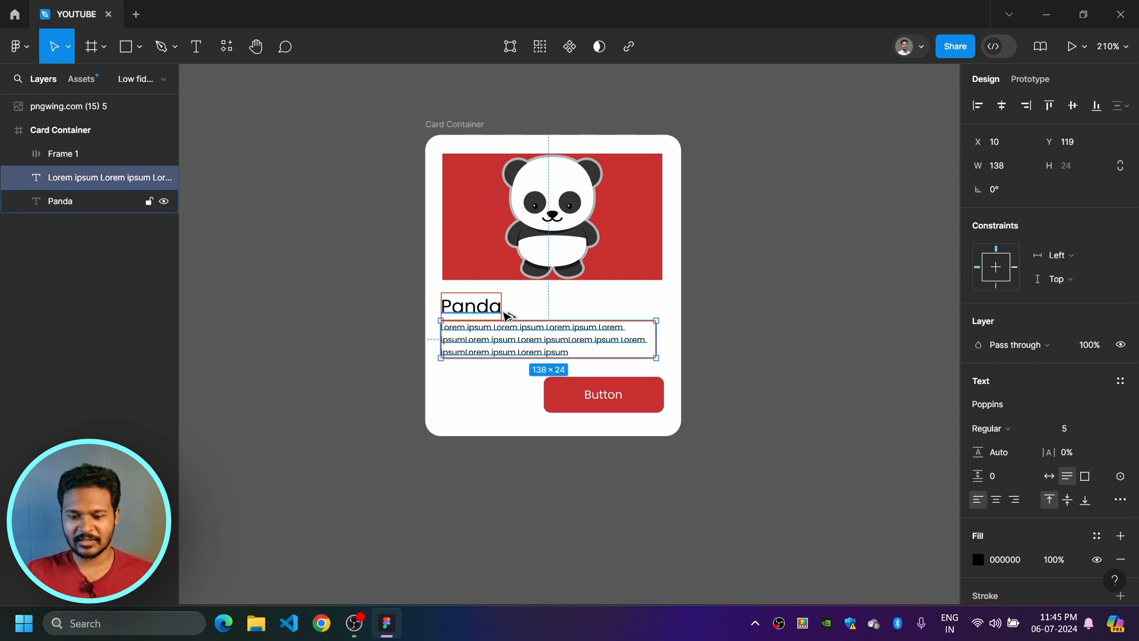
pyautogui.moveTo(601, 391)
pyautogui.mouseDown()
pyautogui.moveTo(515, 406)
pyautogui.moveTo(617, 403)
pyautogui.mouseUp()
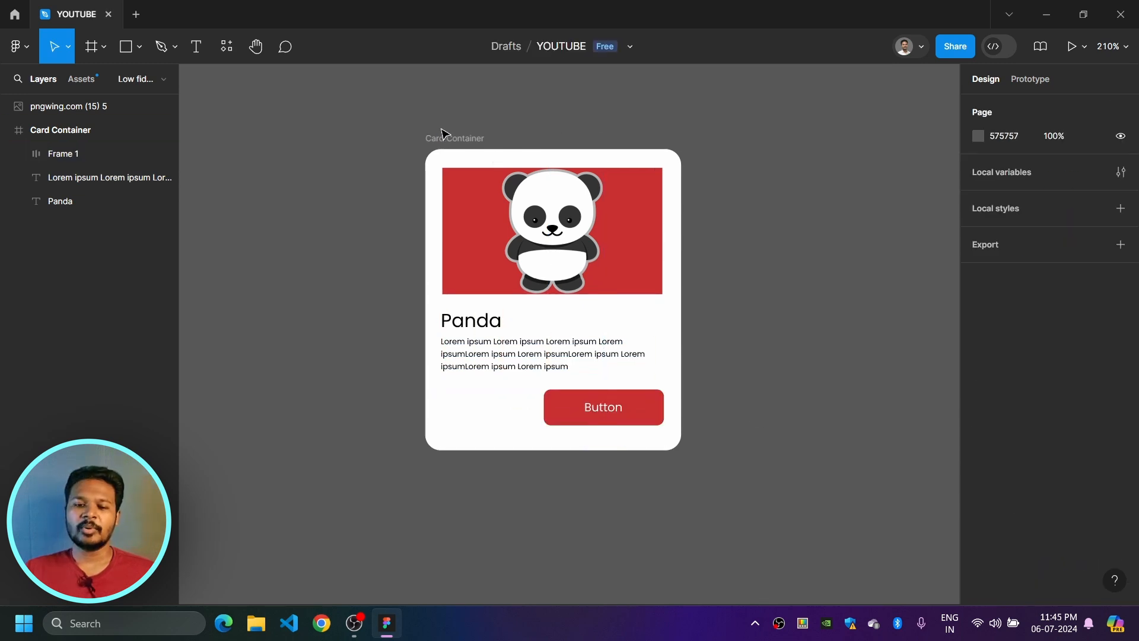
# Step: Apply auto layout to the Card Container and move the panda image layer into it above the Panda title
pyautogui.click(457, 138)
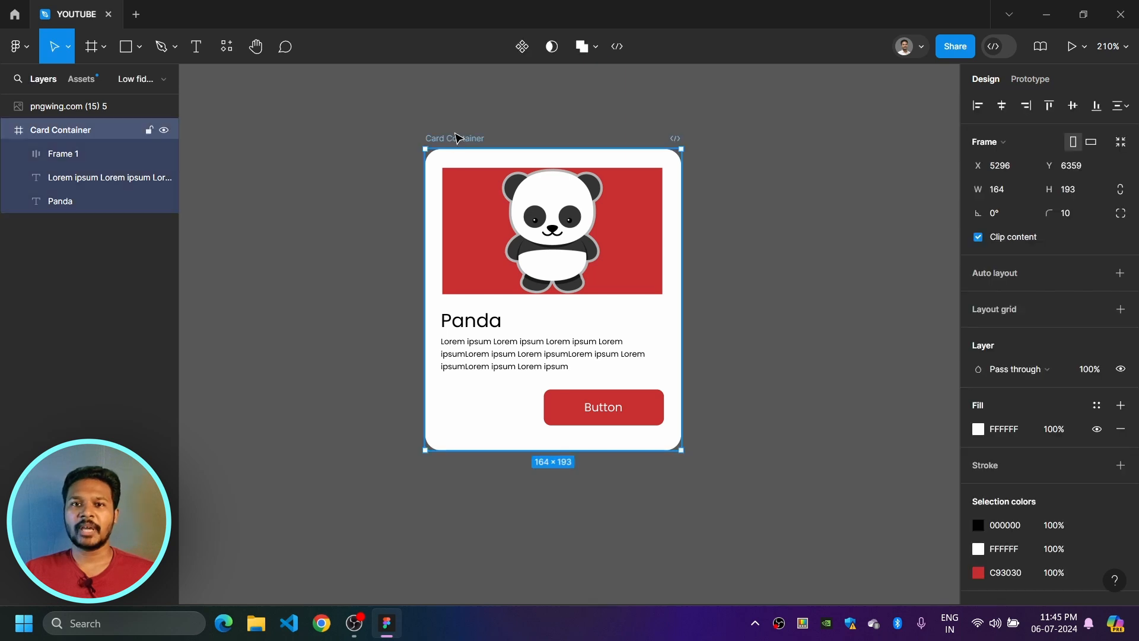
pyautogui.click(1120, 273)
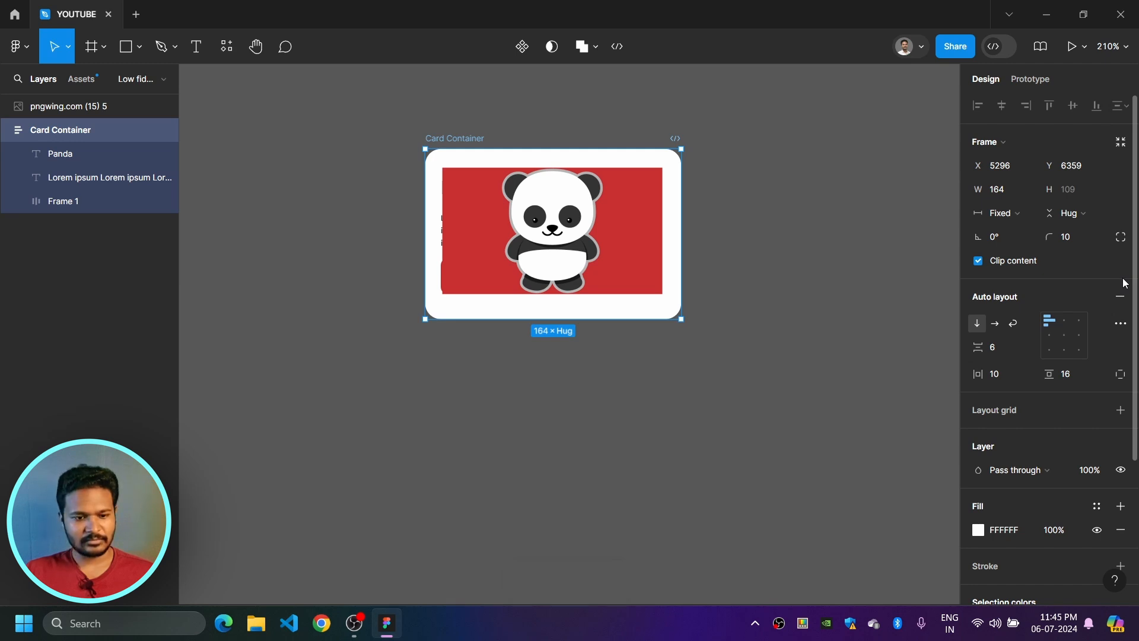
pyautogui.click(540, 200)
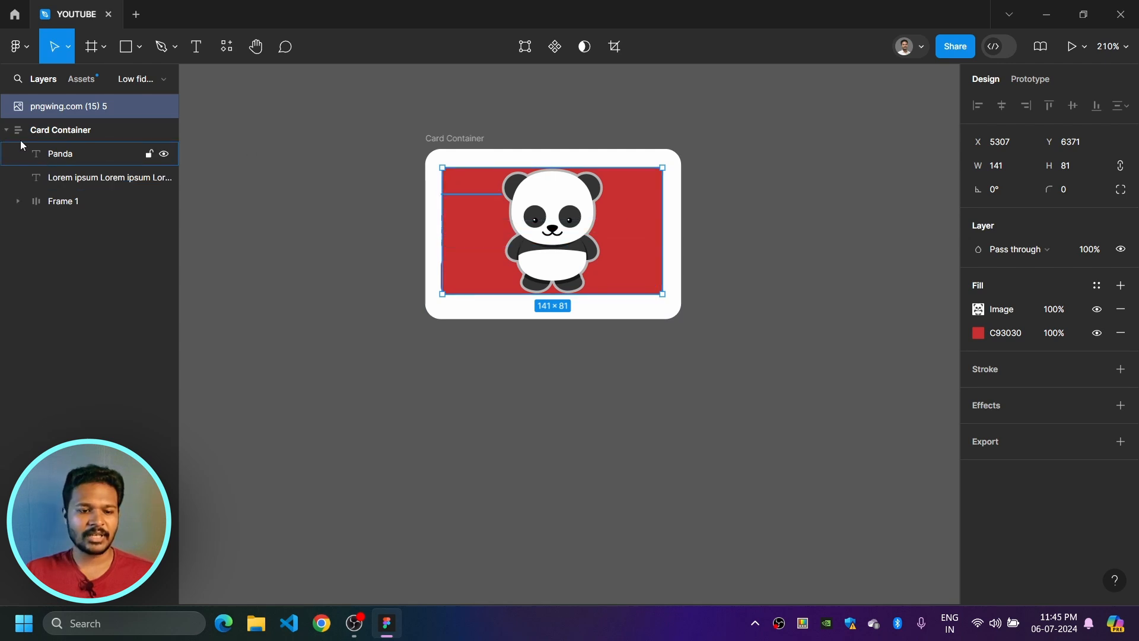
pyautogui.click(56, 129)
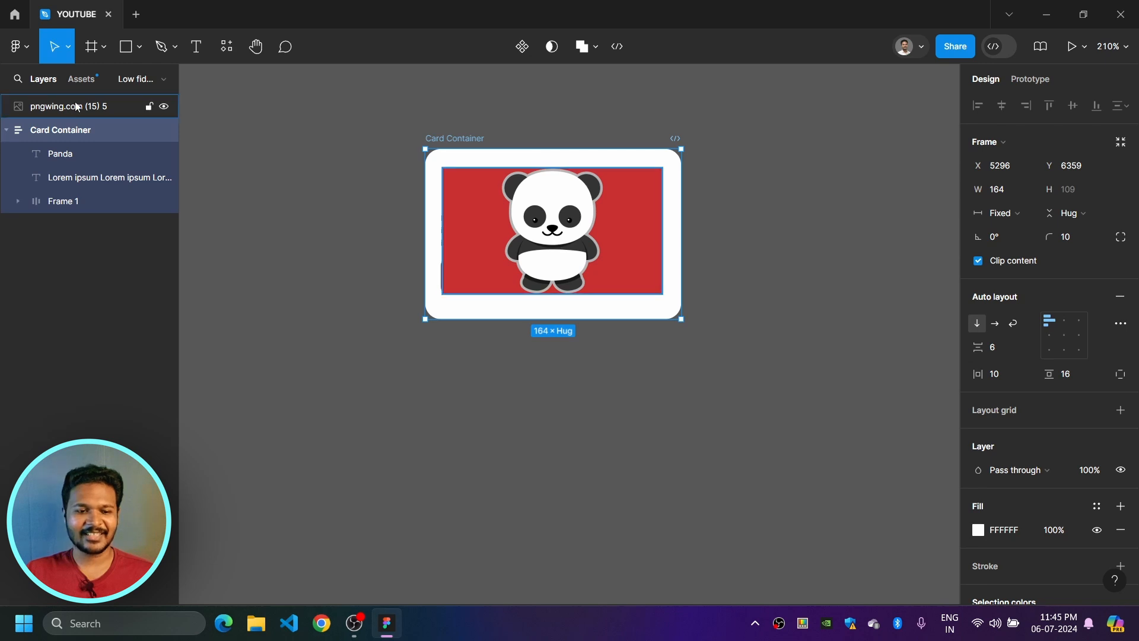
pyautogui.click(564, 203)
pyautogui.moveTo(48, 114); pyautogui.dragTo(71, 143)
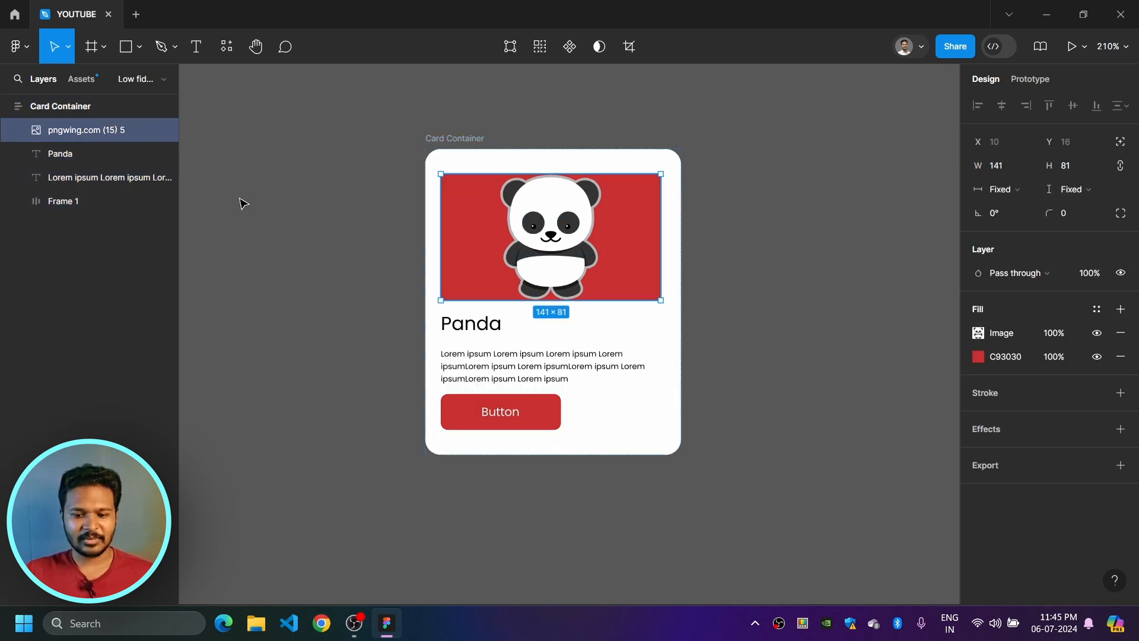
# Step: Set the Card Container's vertical gap between items to 24
pyautogui.click(784, 250)
pyautogui.moveTo(775, 313); pyautogui.dragTo(770, 272)
pyautogui.click(510, 187)
pyautogui.click(503, 311)
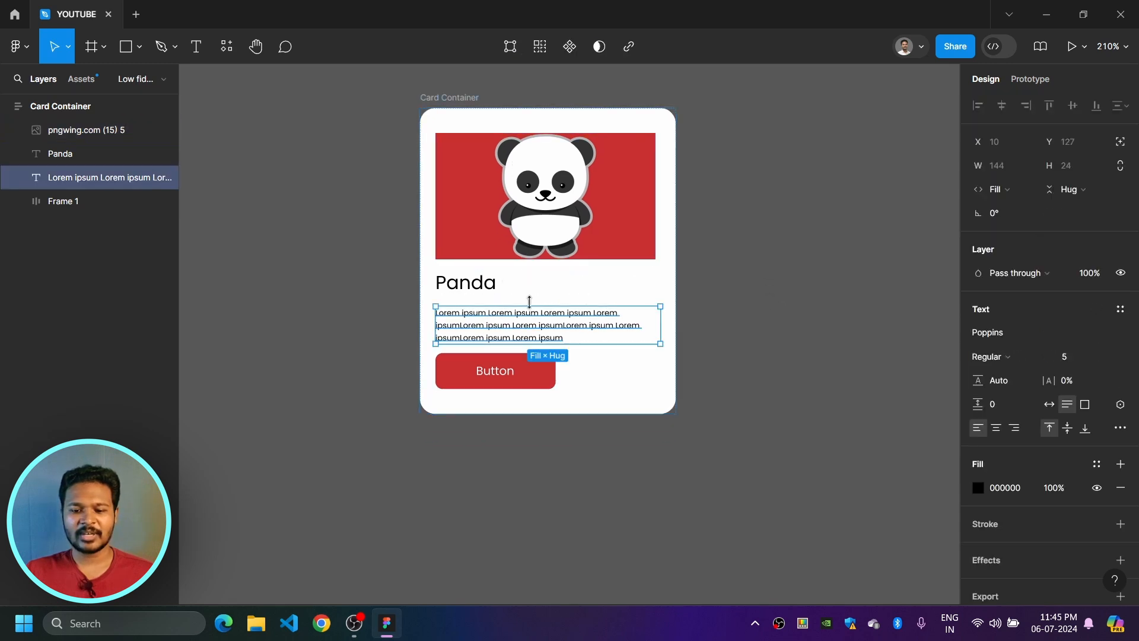
pyautogui.click(667, 291)
pyautogui.scroll(1, 694, 287)
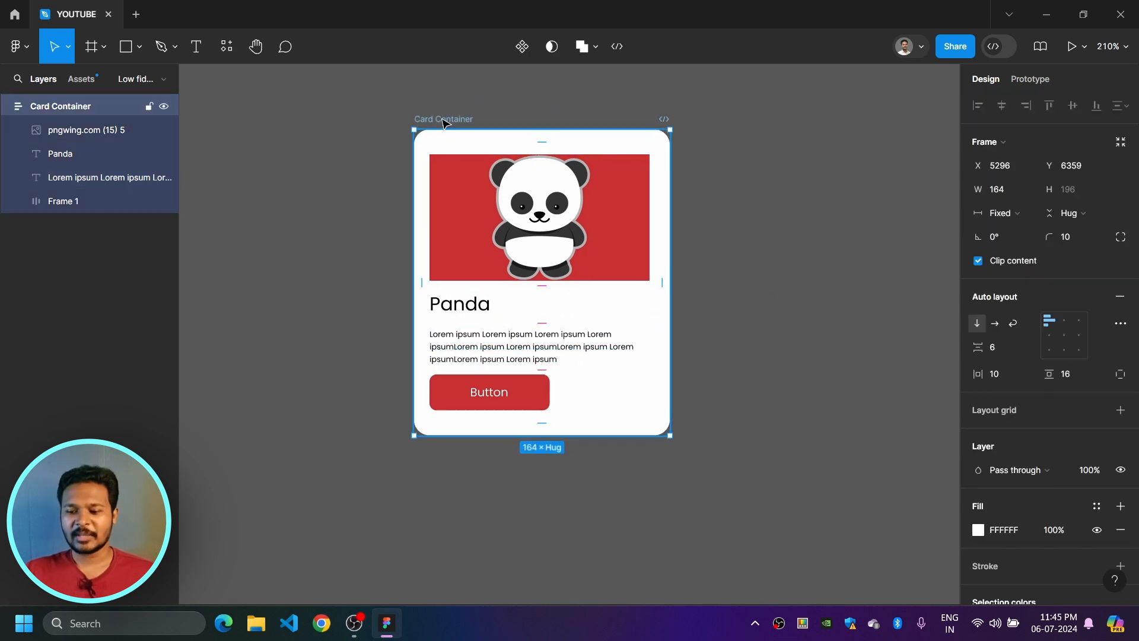
pyautogui.moveTo(978, 348); pyautogui.dragTo(949, 362)
pyautogui.scroll(-2, 742, 356)
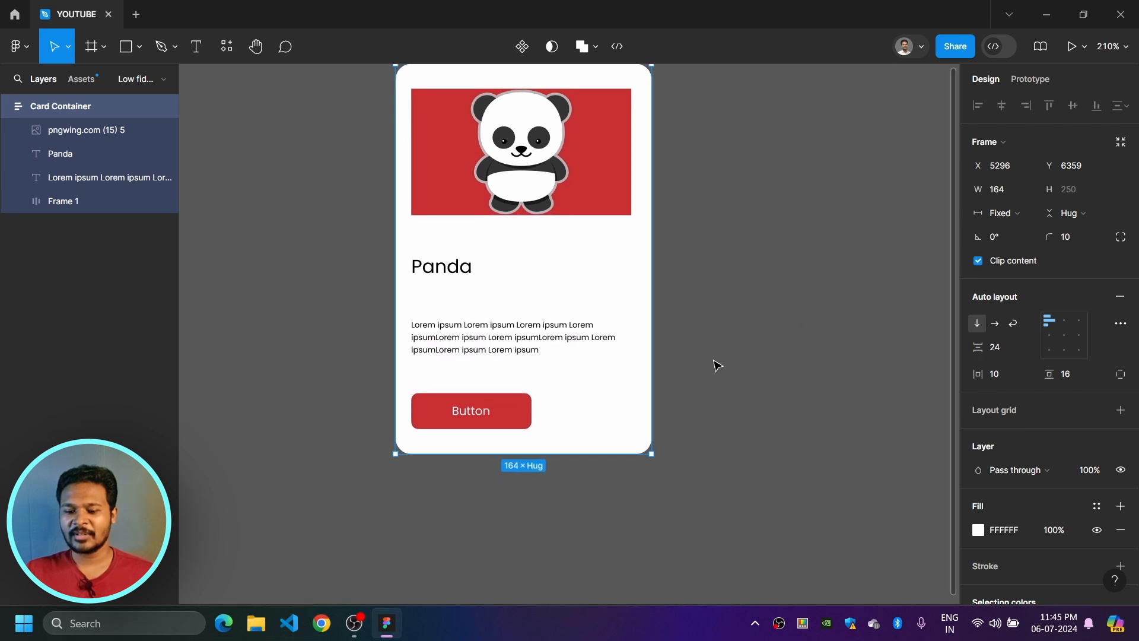
# Step: Set the button's horizontal resizing to Fill container
pyautogui.click(501, 414)
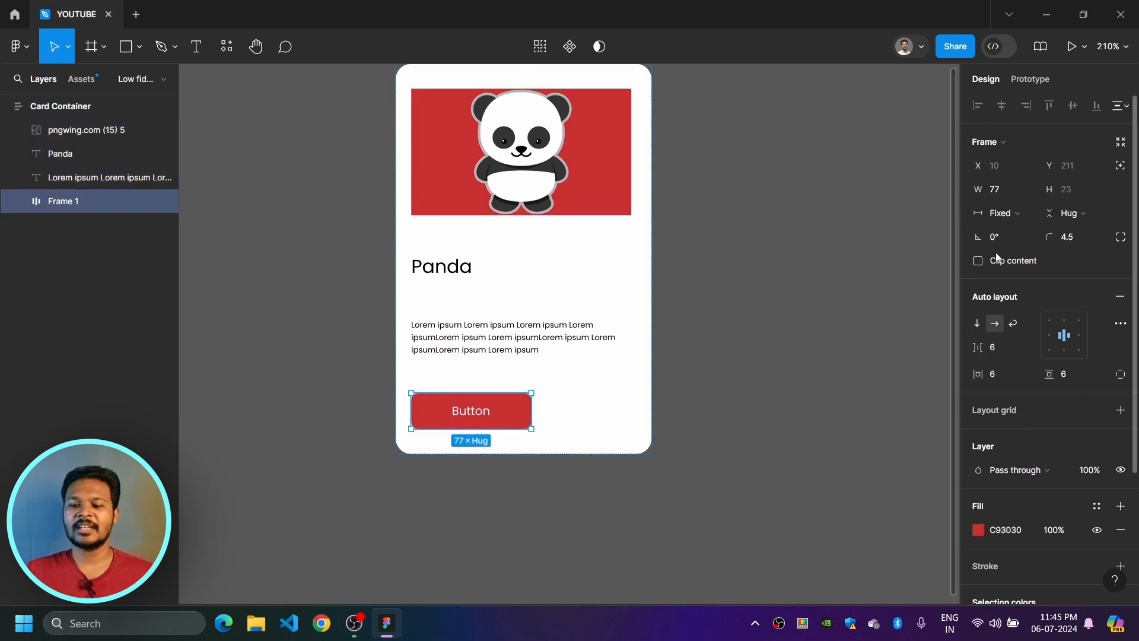
pyautogui.click(1024, 213)
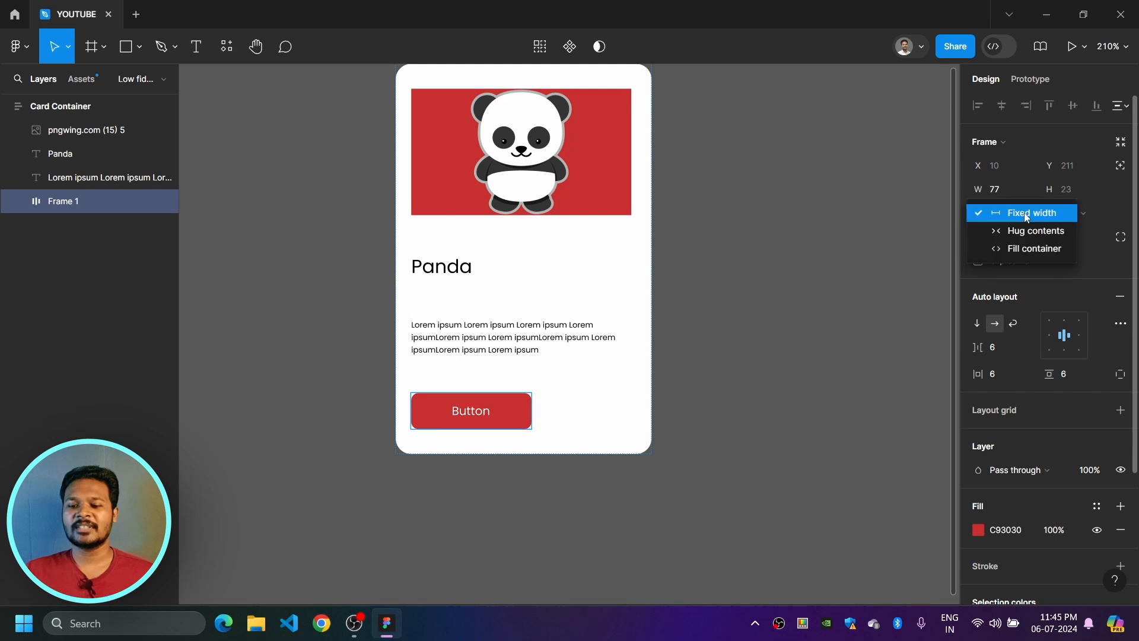
pyautogui.click(1023, 251)
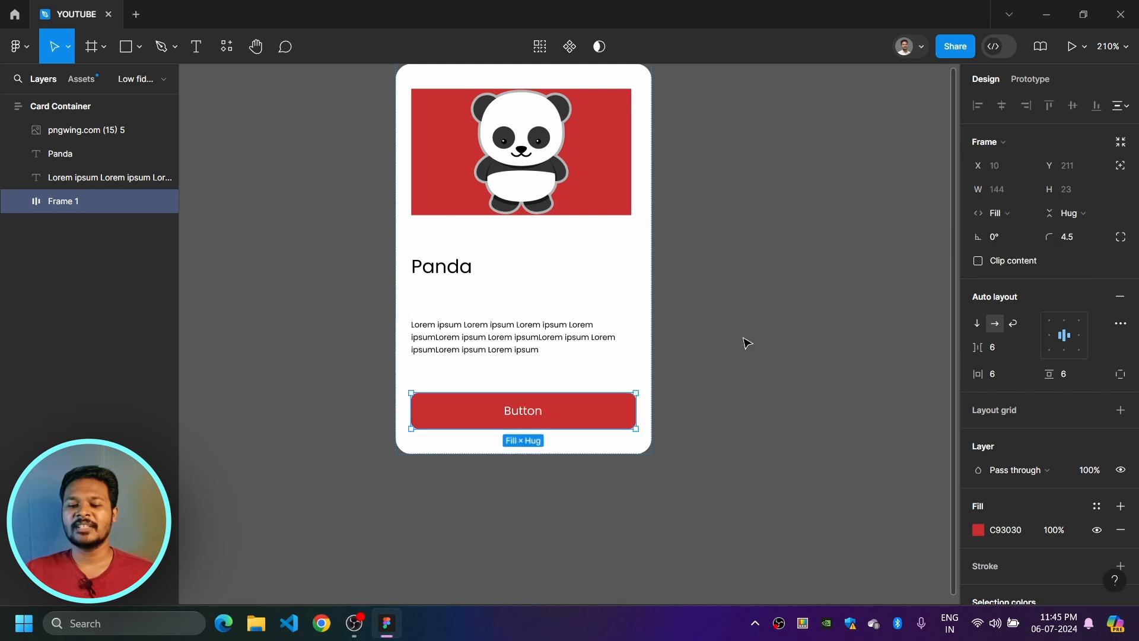
pyautogui.scroll(2, 741, 291)
pyautogui.click(735, 300)
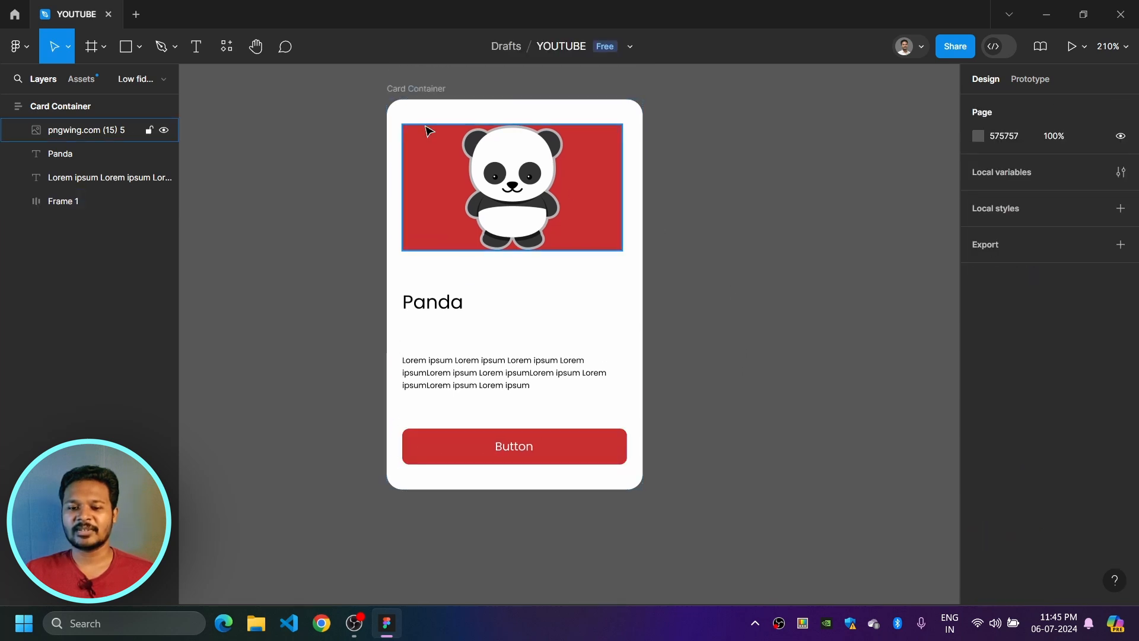
# Step: Set the Card Container's vertical and horizontal padding to 8 each
pyautogui.click(426, 90)
pyautogui.moveTo(1039, 377)
pyautogui.mouseDown()
pyautogui.moveTo(1021, 381)
pyautogui.moveTo(1040, 380)
pyautogui.mouseUp()
pyautogui.click(1077, 374)
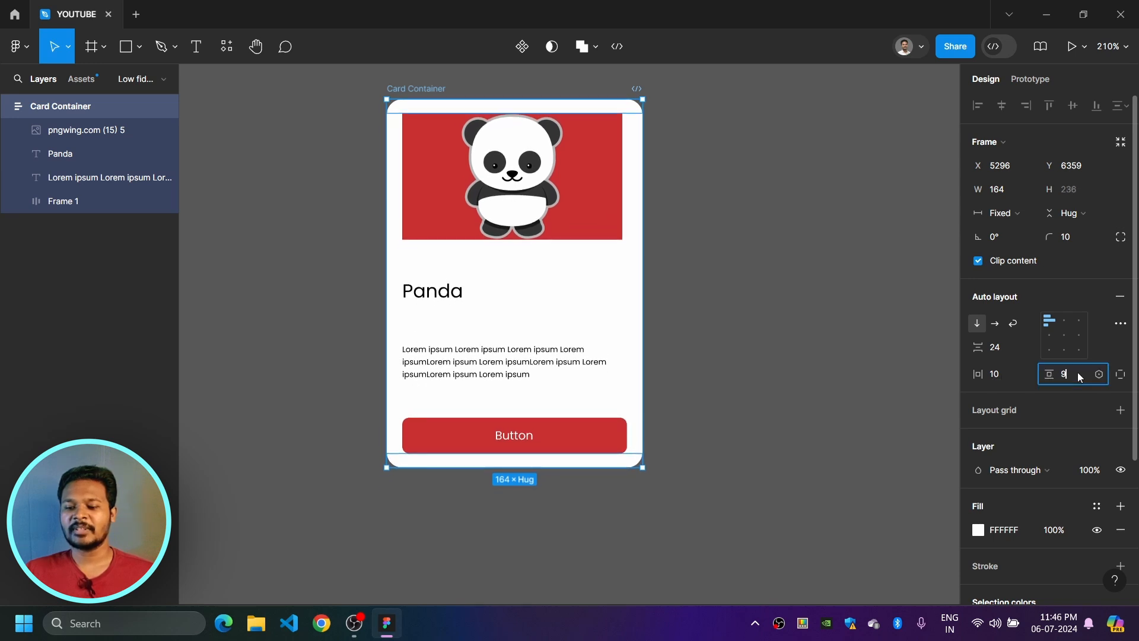
pyautogui.press('Down')
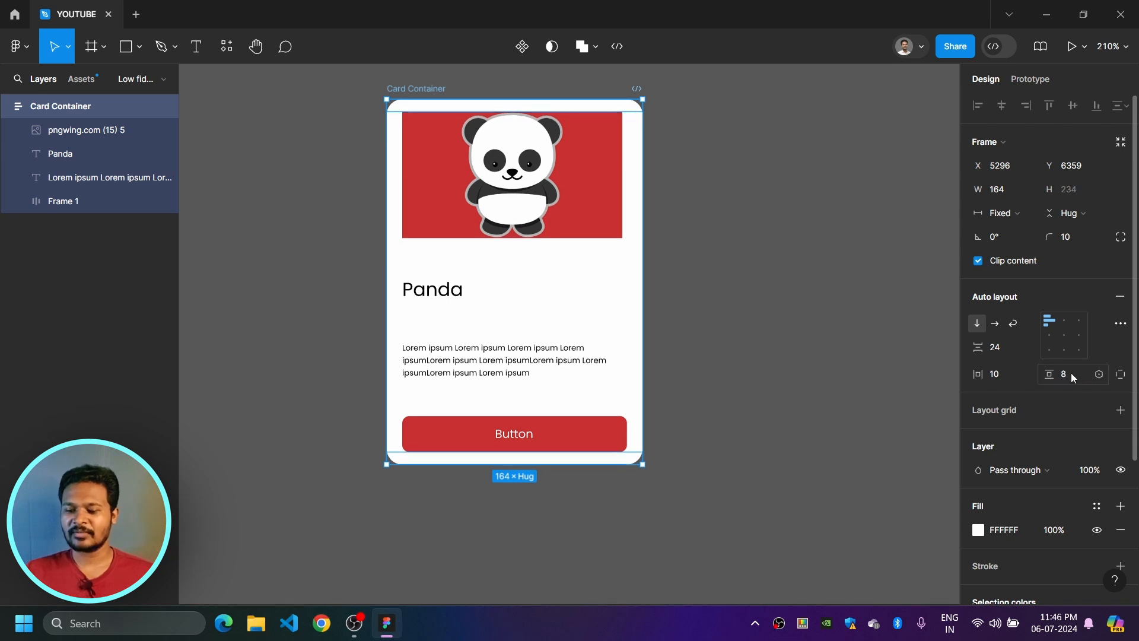
pyautogui.click(999, 372)
pyautogui.press('Return')
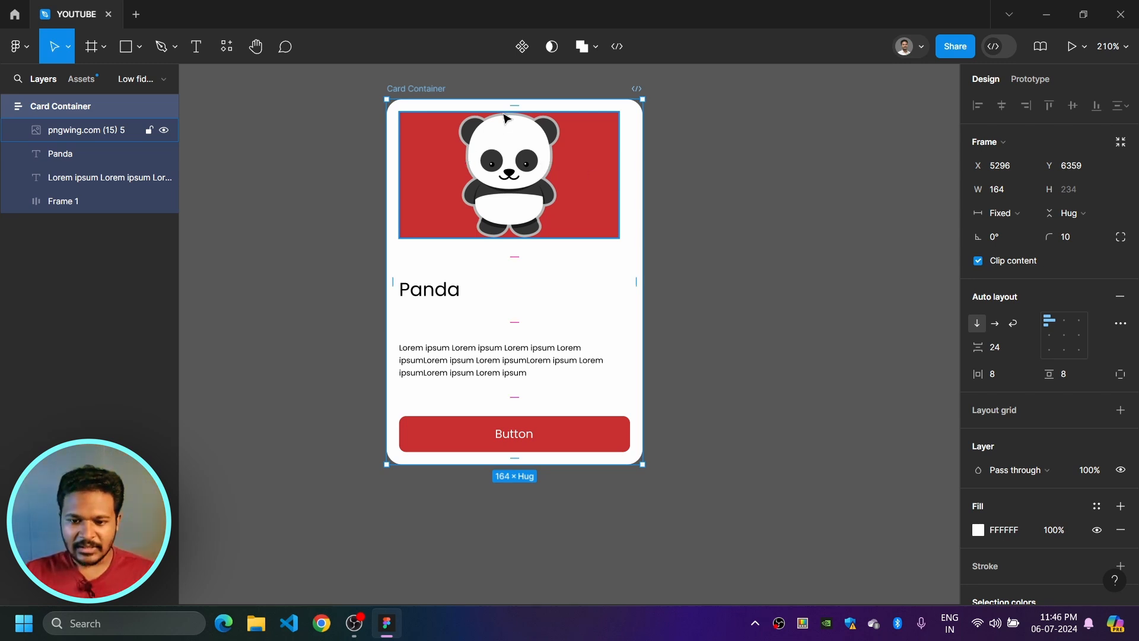
# Step: Set the panda image's horizontal resizing to Fill container
pyautogui.scroll(3, 504, 115)
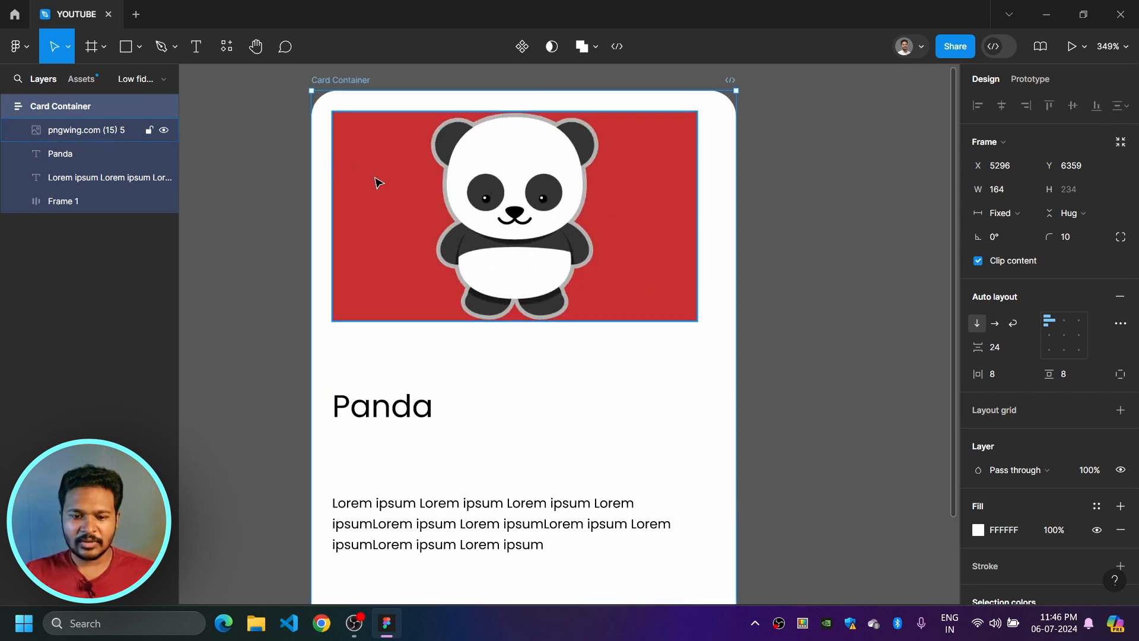
pyautogui.click(356, 179)
pyautogui.press('alt')
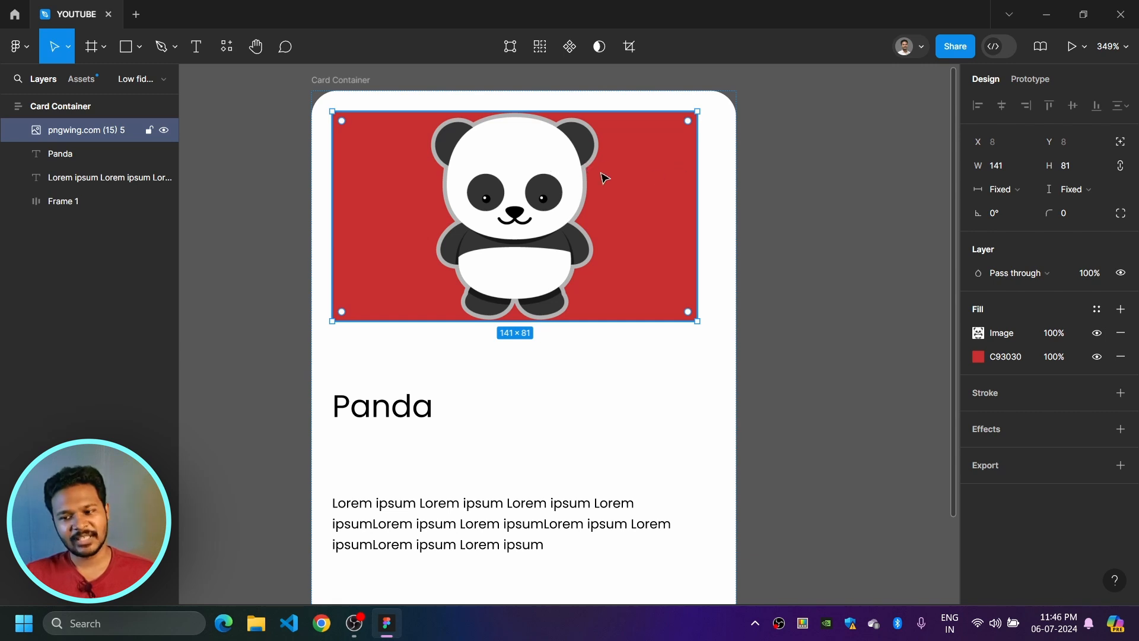
pyautogui.click(1030, 191)
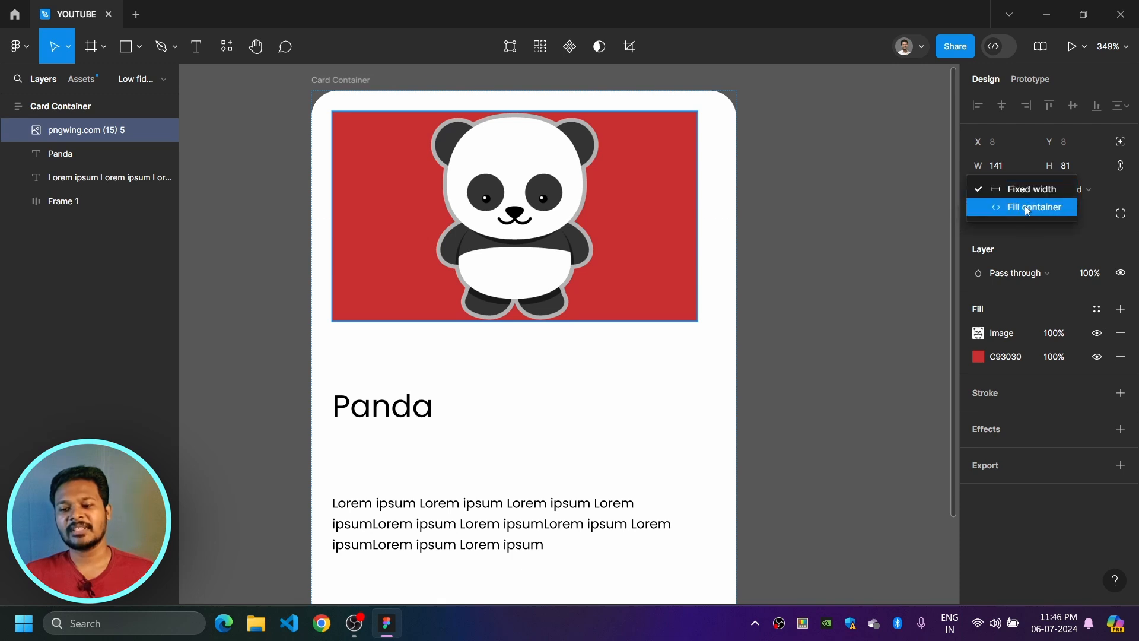
pyautogui.click(1028, 207)
pyautogui.click(849, 190)
pyautogui.scroll(-3, 804, 201)
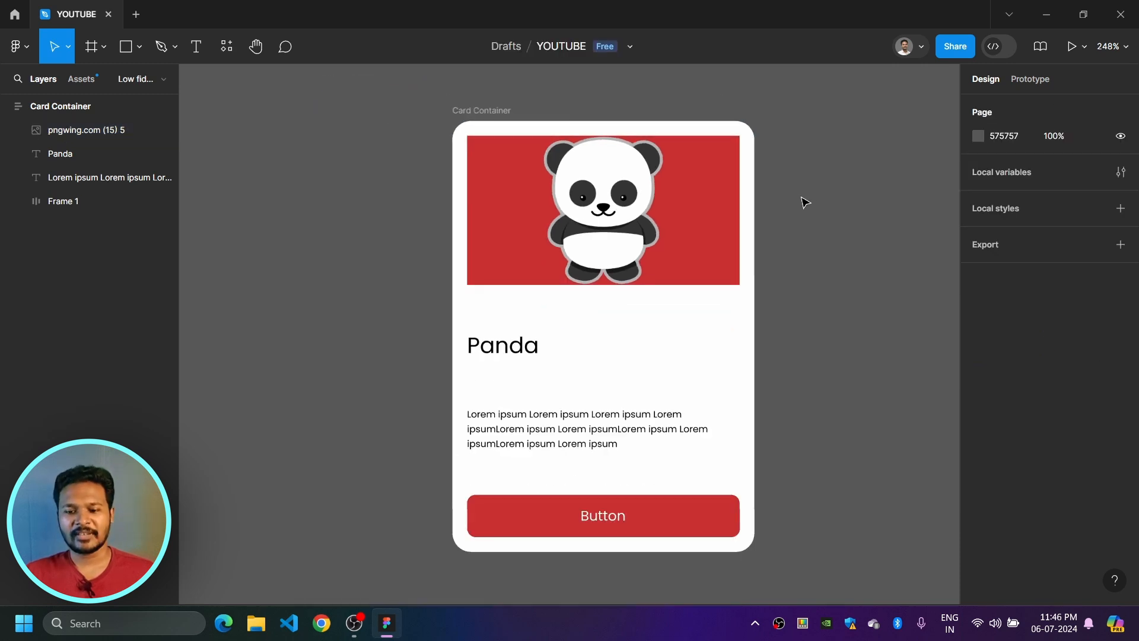
# Step: Set the panda image's corner radius to 4
pyautogui.scroll(-1, 794, 235)
pyautogui.click(670, 193)
pyautogui.moveTo(1051, 214); pyautogui.dragTo(1115, 215)
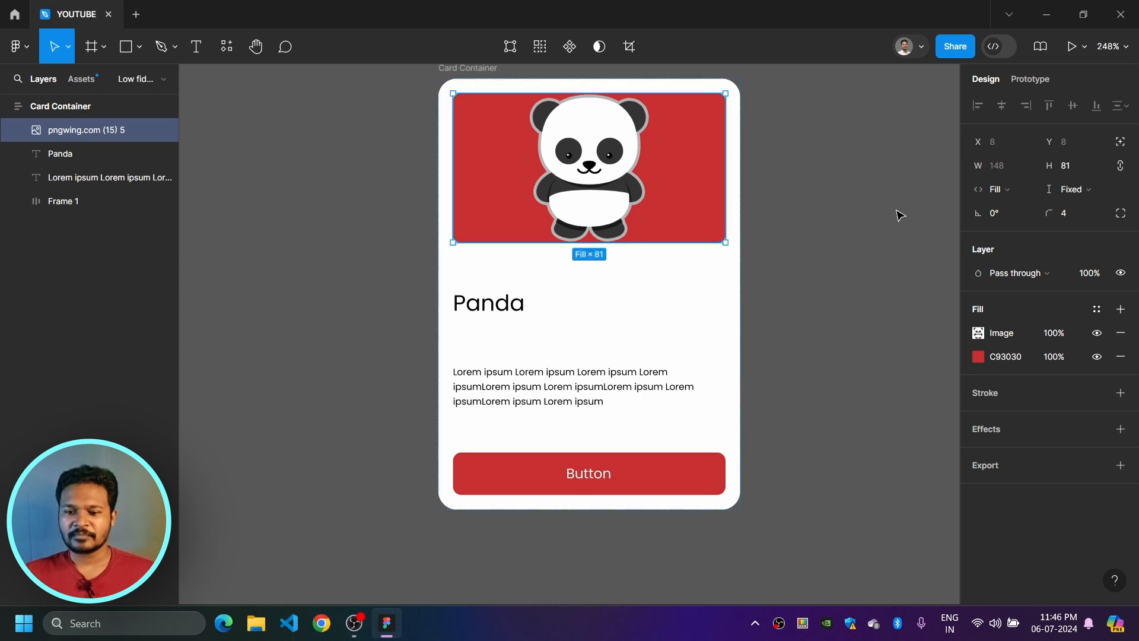
pyautogui.click(828, 205)
pyautogui.scroll(-1, 833, 255)
pyautogui.scroll(2, 781, 334)
pyautogui.scroll(1, 783, 355)
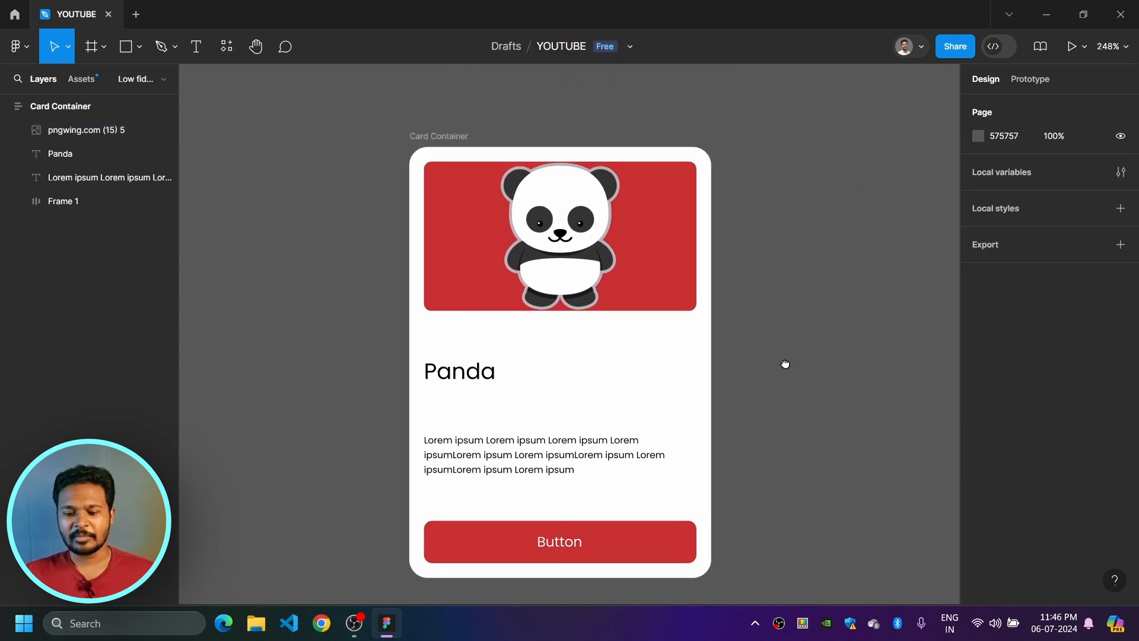
# Step: Tighten the Card Container's vertical gap between items so the image, texts and button sit closer together
pyautogui.scroll(-2, 652, 332)
pyautogui.click(606, 304)
pyautogui.scroll(-3, 718, 279)
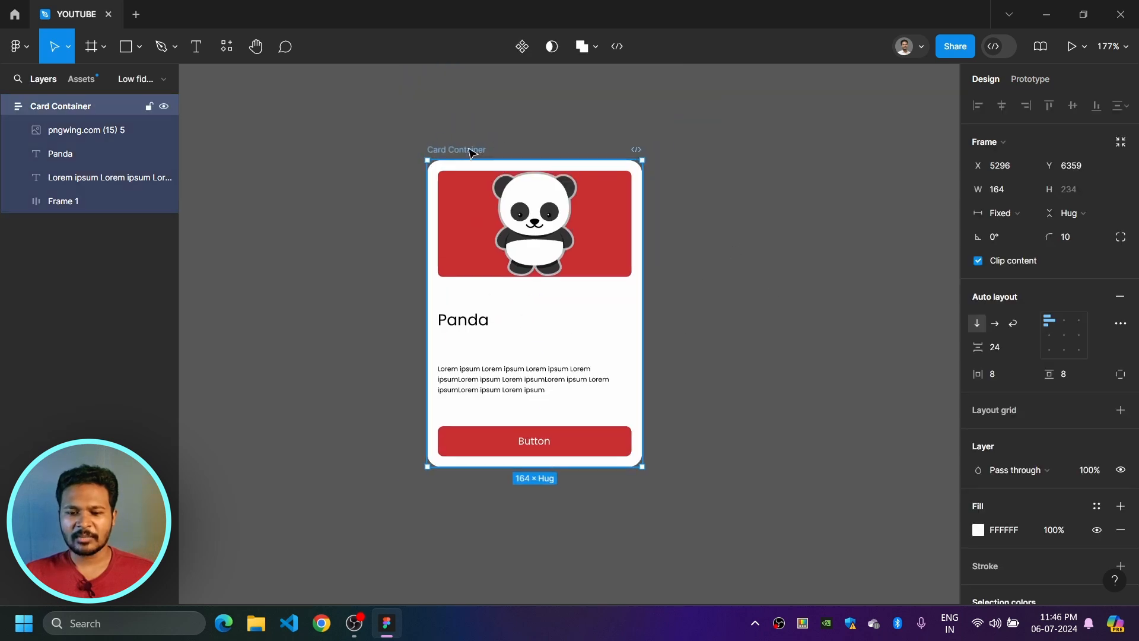
pyautogui.moveTo(978, 347); pyautogui.dragTo(956, 352)
pyautogui.click(842, 341)
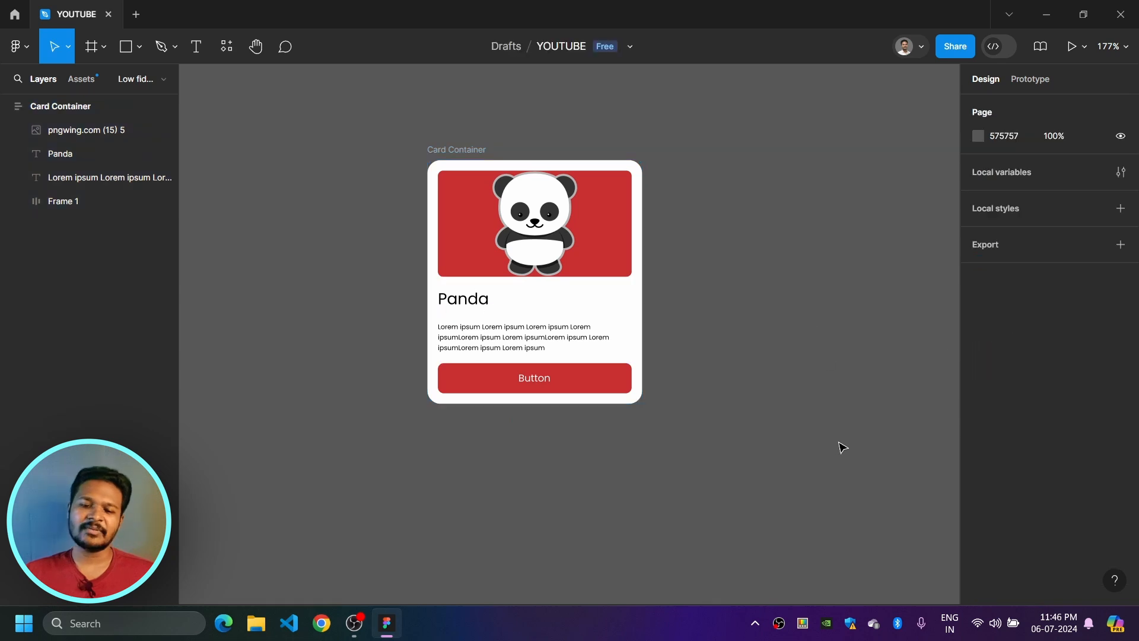
pyautogui.scroll(2, 561, 331)
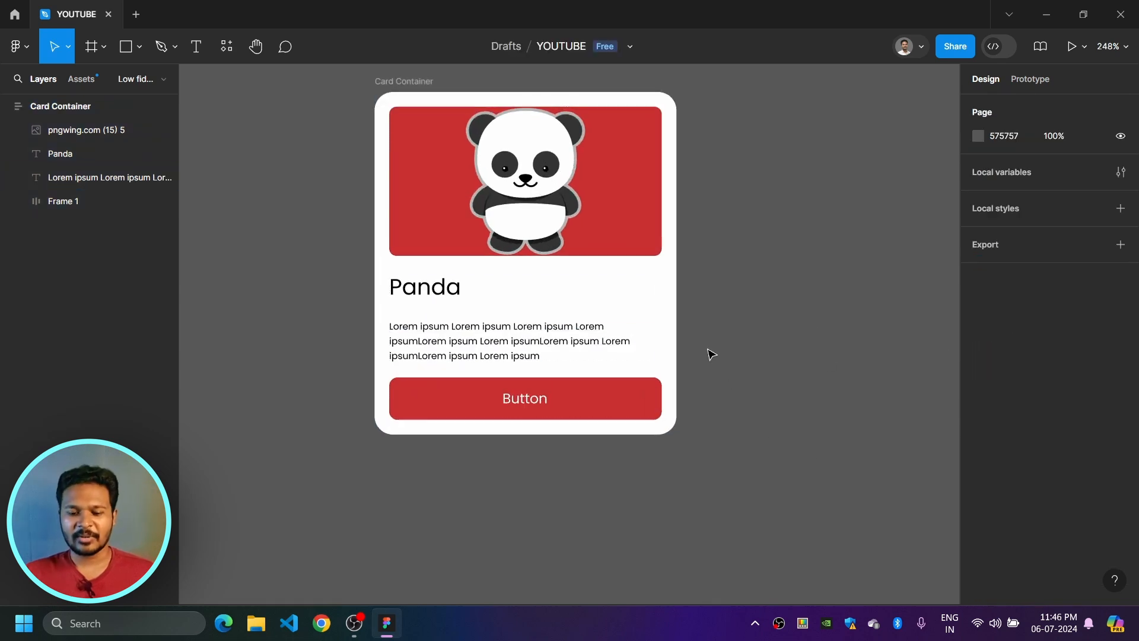
pyautogui.scroll(-1, 787, 356)
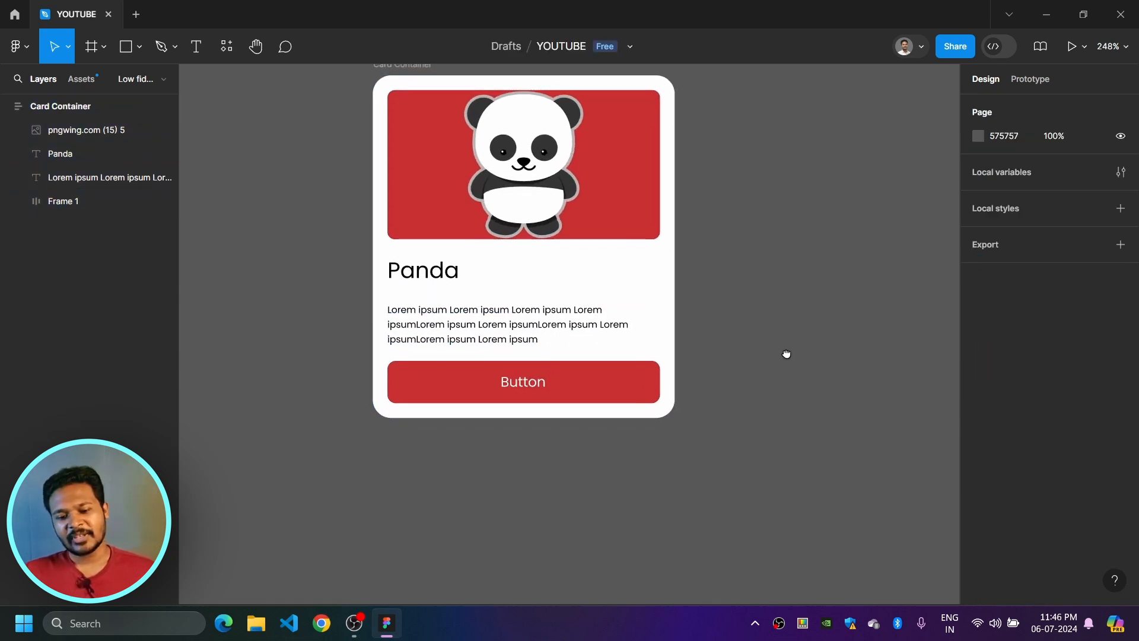
# Step: Set the Card Container's vertical gap between items to 22
pyautogui.click(446, 340)
pyautogui.click(434, 290)
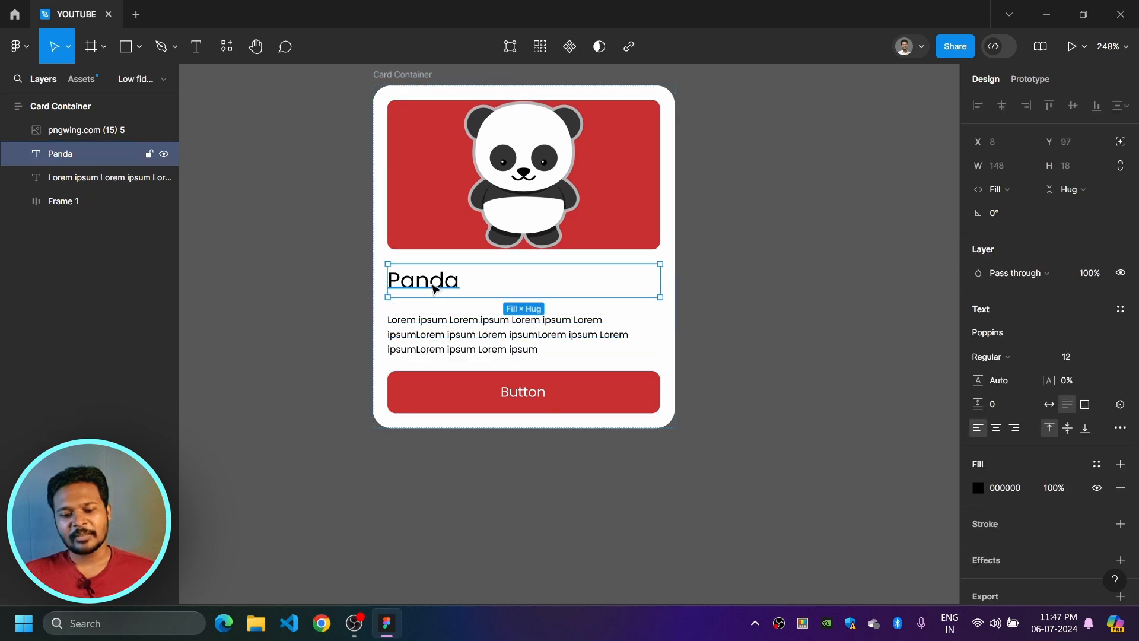
pyautogui.click(440, 331)
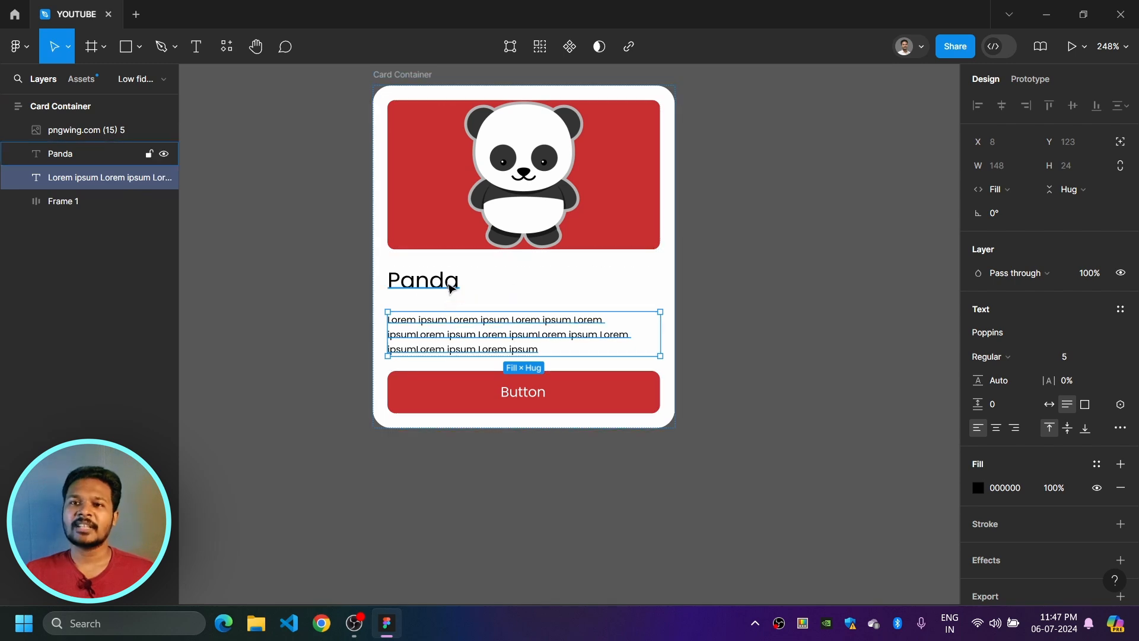
pyautogui.click(393, 74)
pyautogui.moveTo(978, 347); pyautogui.dragTo(1002, 360)
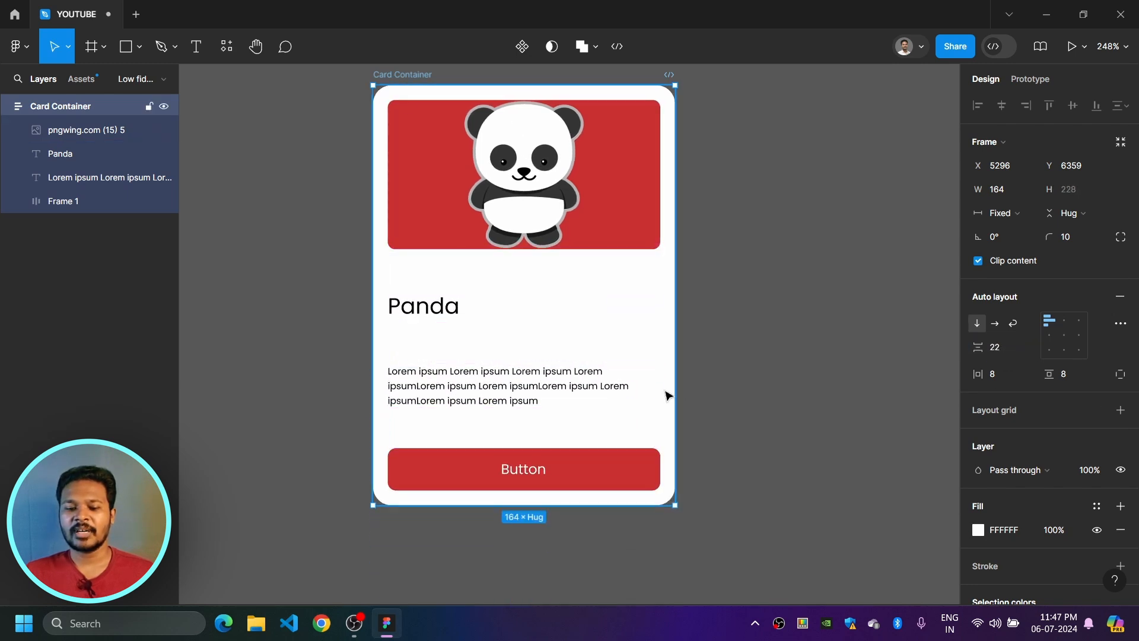
# Step: Wrap the Panda title and the lorem ipsum description together in their own auto layout frame
pyautogui.click(557, 386)
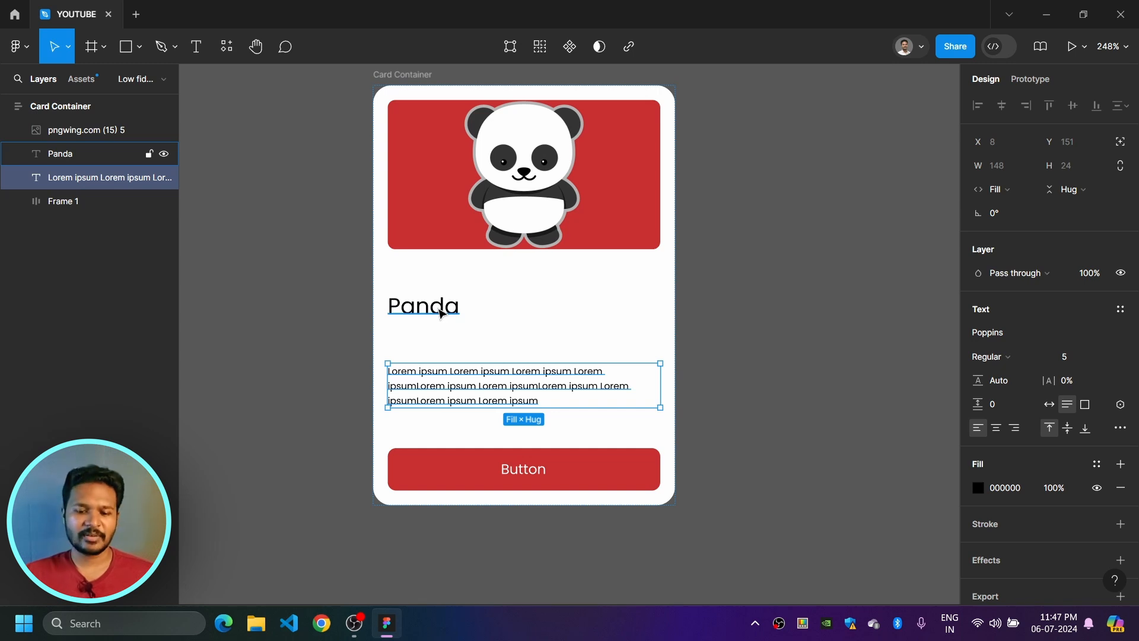
pyautogui.click(789, 343)
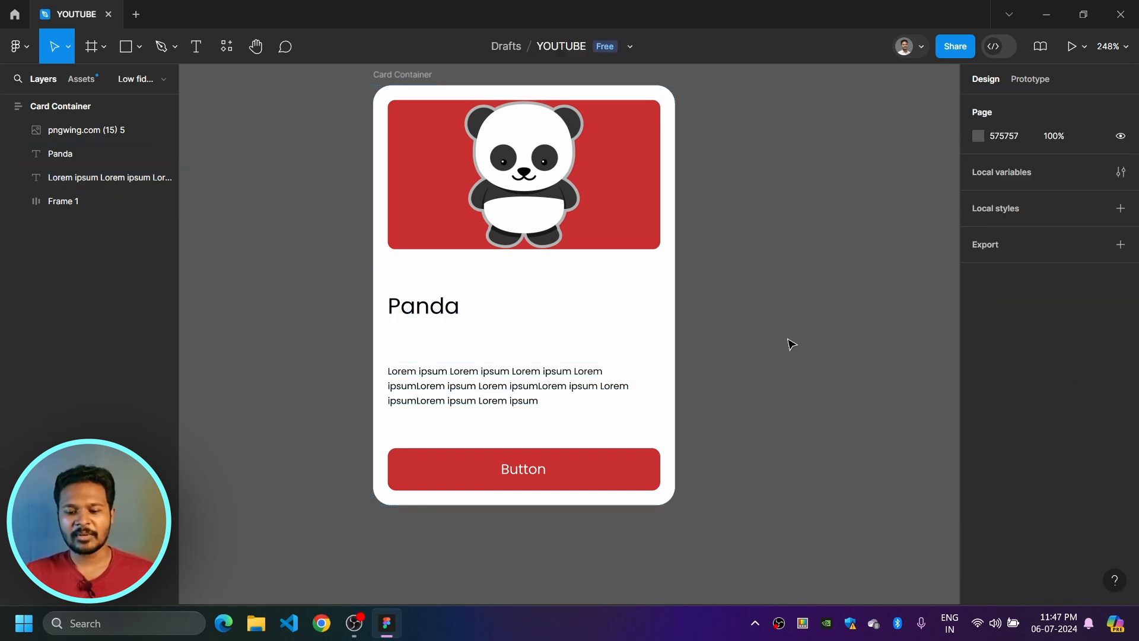
pyautogui.click(456, 388)
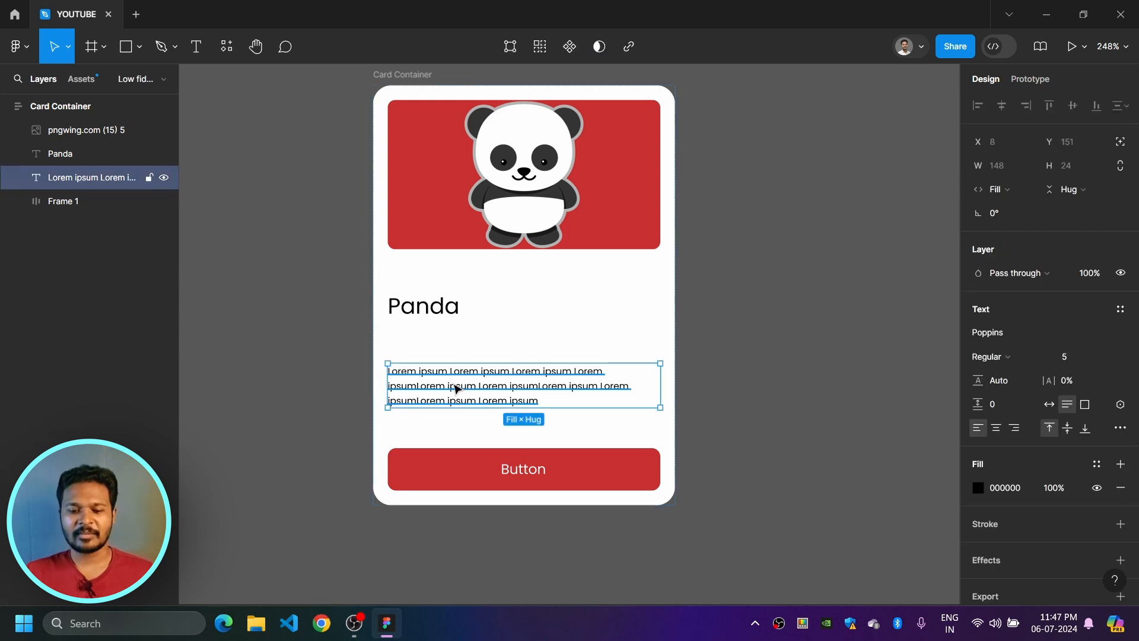
pyautogui.keyDown('shift'); pyautogui.click(436, 313); pyautogui.keyUp('shift')
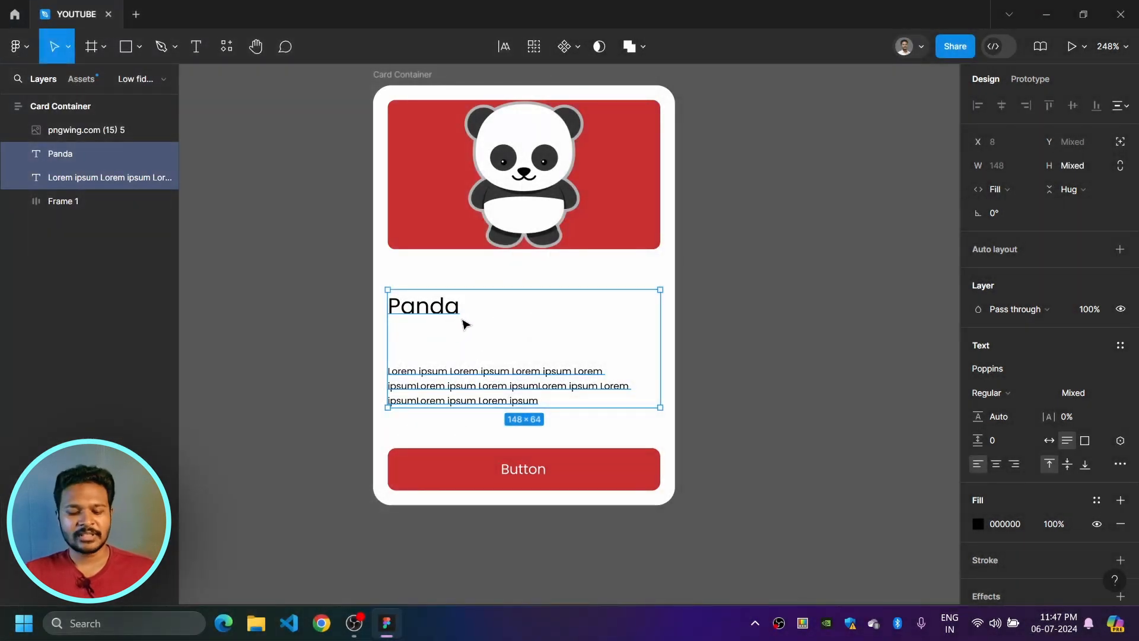
pyautogui.click(1120, 249)
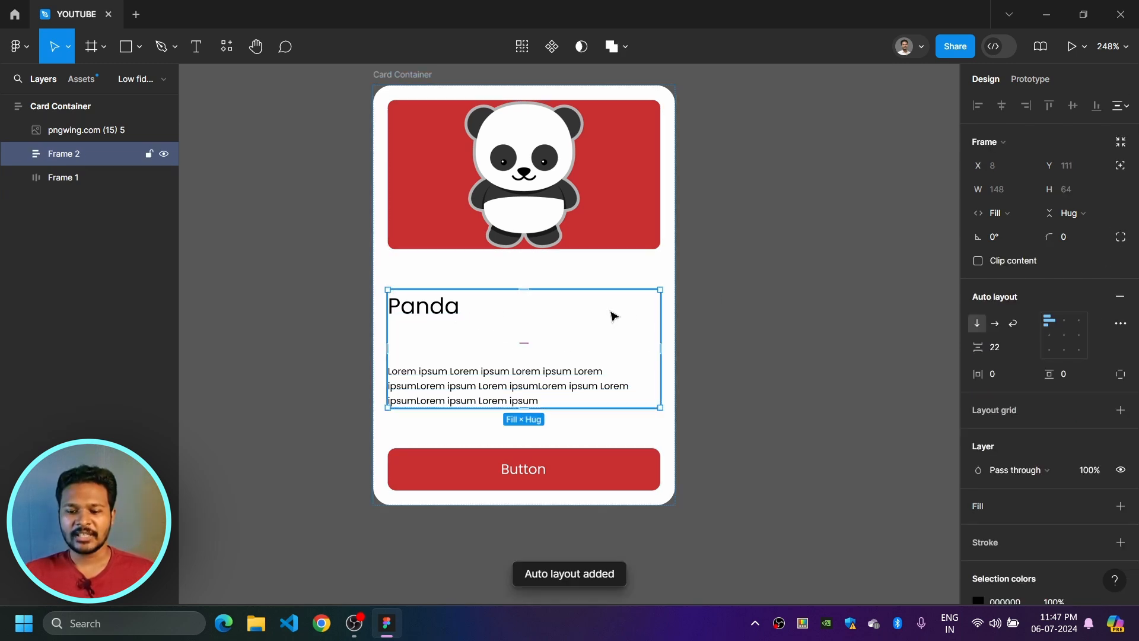
pyautogui.click(656, 270)
# Step: Rename the panda image layer as Child 1
pyautogui.click(396, 81)
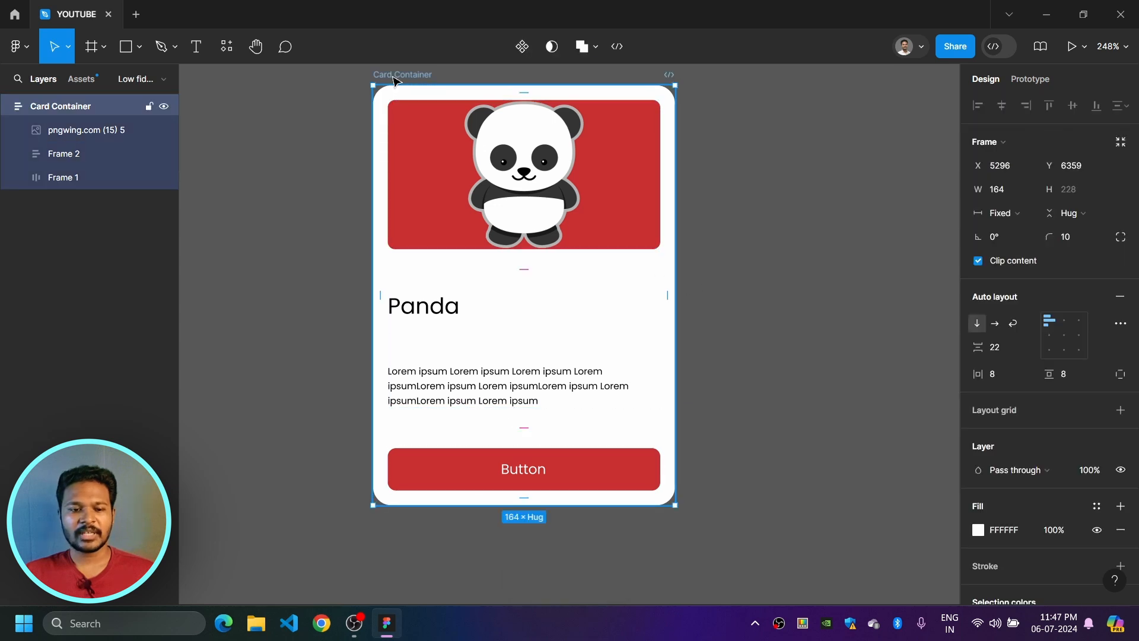
pyautogui.click(64, 135)
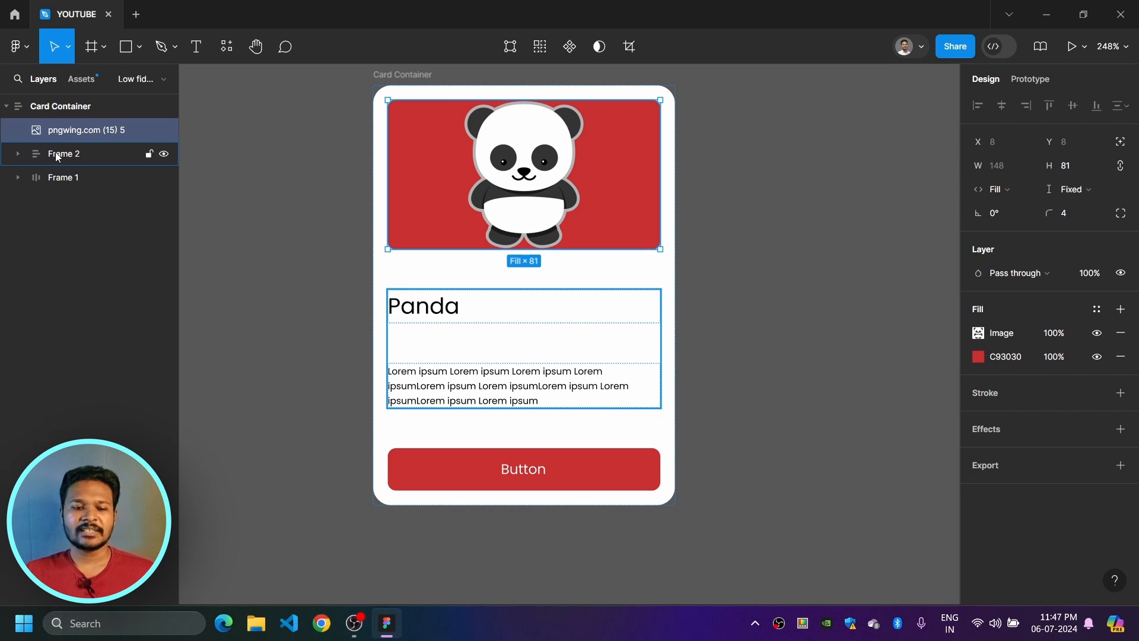
pyautogui.click(55, 152)
pyautogui.doubleClick(65, 156)
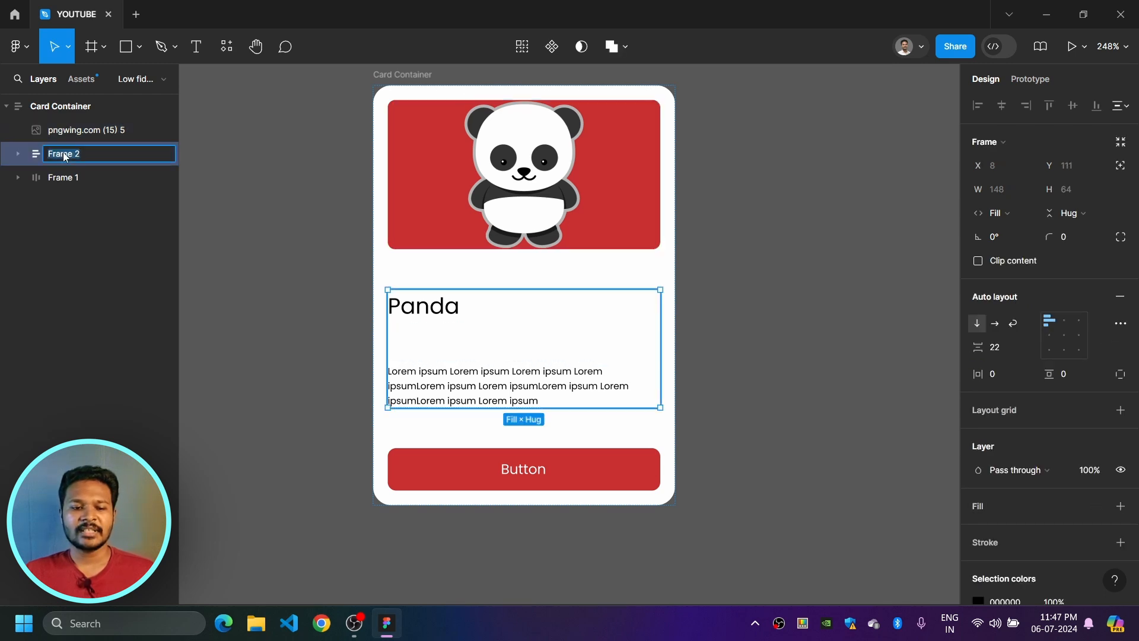
pyautogui.doubleClick(76, 134)
pyautogui.write('C')
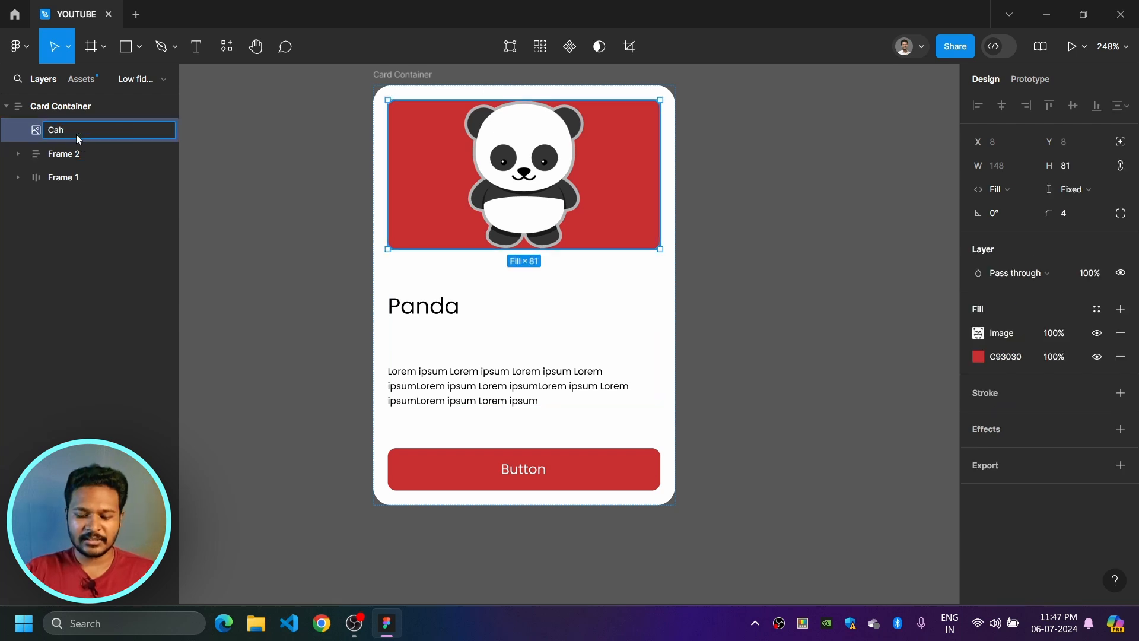
pyautogui.write('hild 1')
pyautogui.press('Return')
# Step: Rename the title-and-description frame as Child 2 and the button frame as Child 3
pyautogui.click(58, 157)
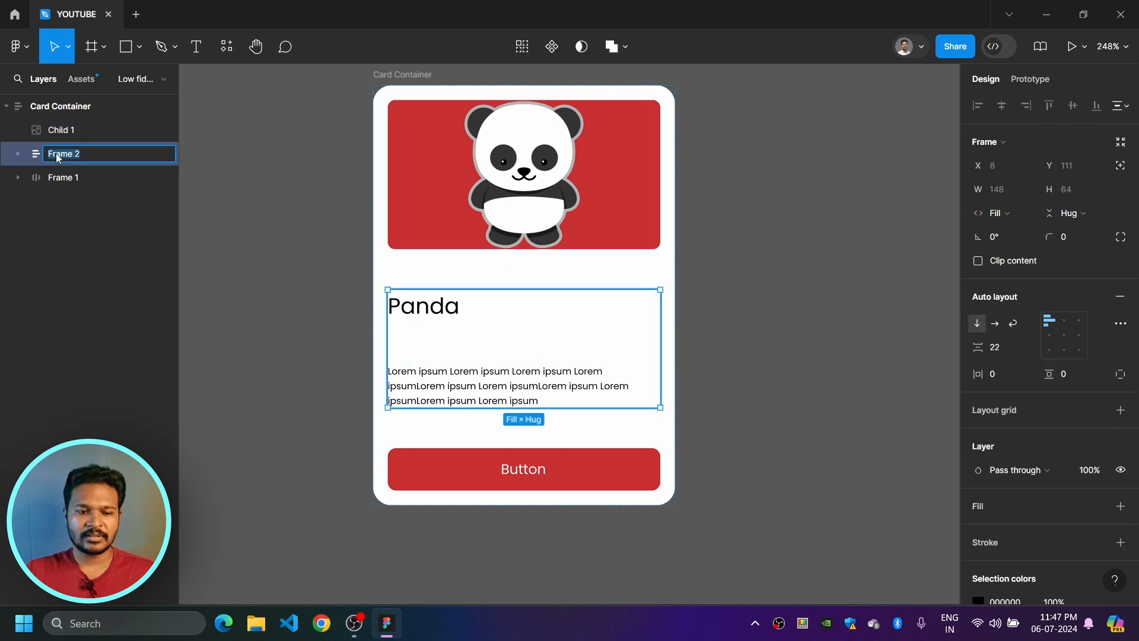
pyautogui.doubleClick(58, 155)
pyautogui.write('Child')
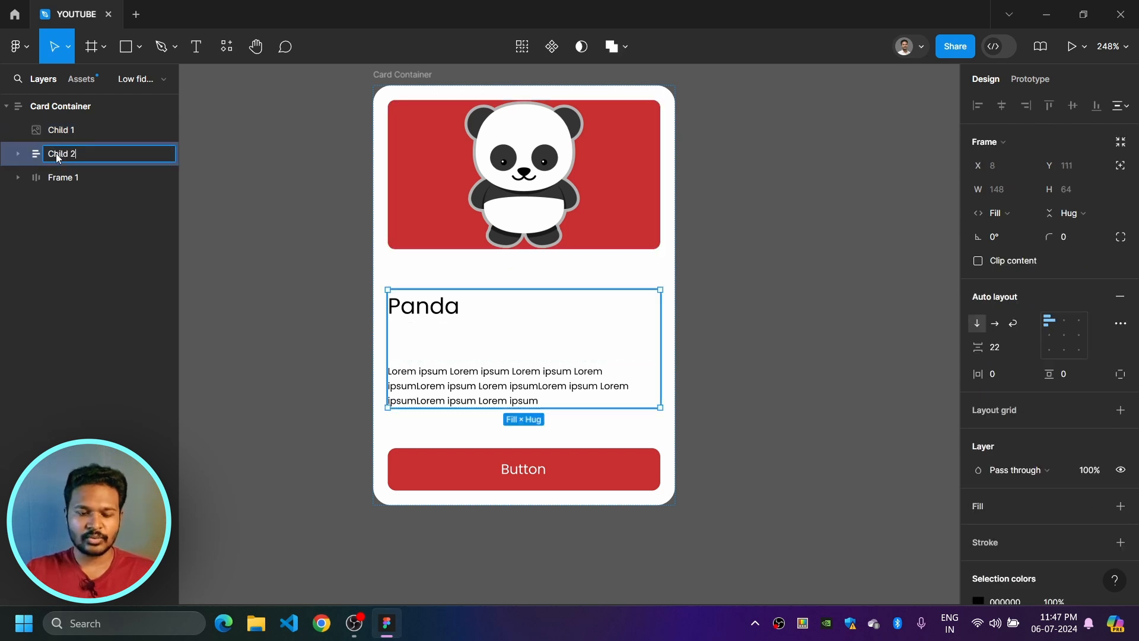
pyautogui.doubleClick(67, 178)
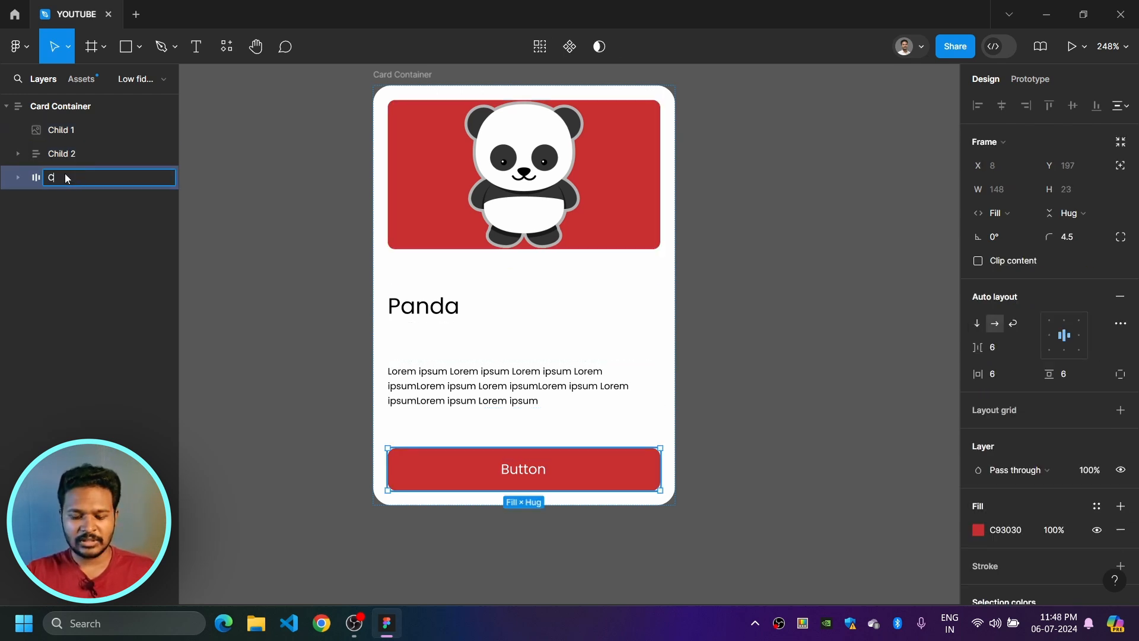
pyautogui.write('Child 3')
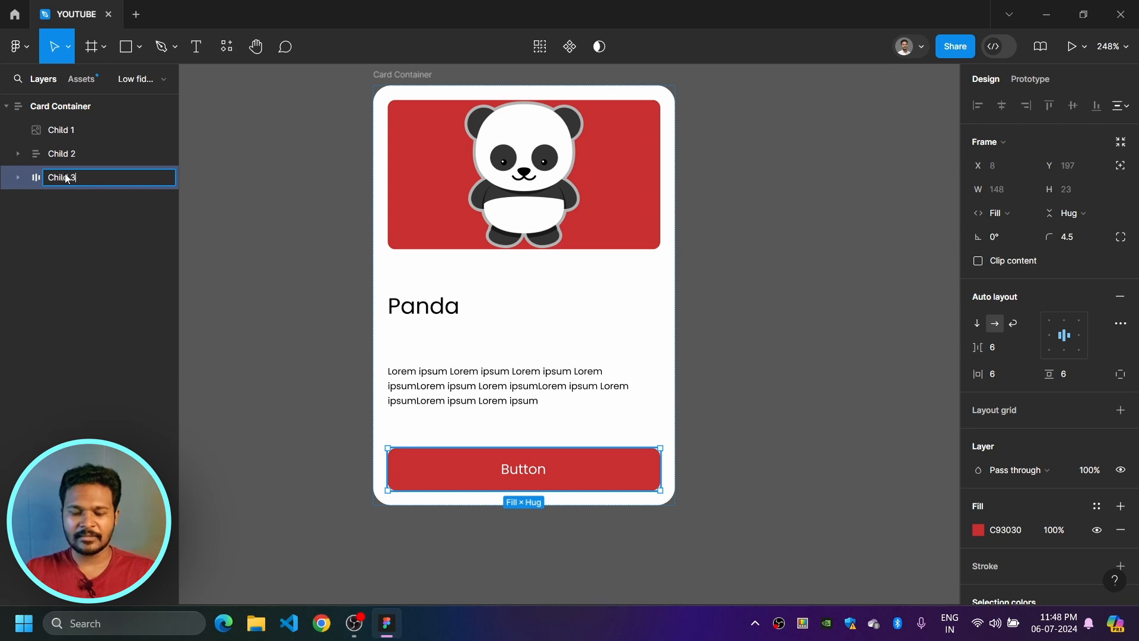
pyautogui.press('Return')
pyautogui.click(349, 222)
# Step: Set the vertical gap between the title and description inside Child 2 to 2
pyautogui.click(525, 195)
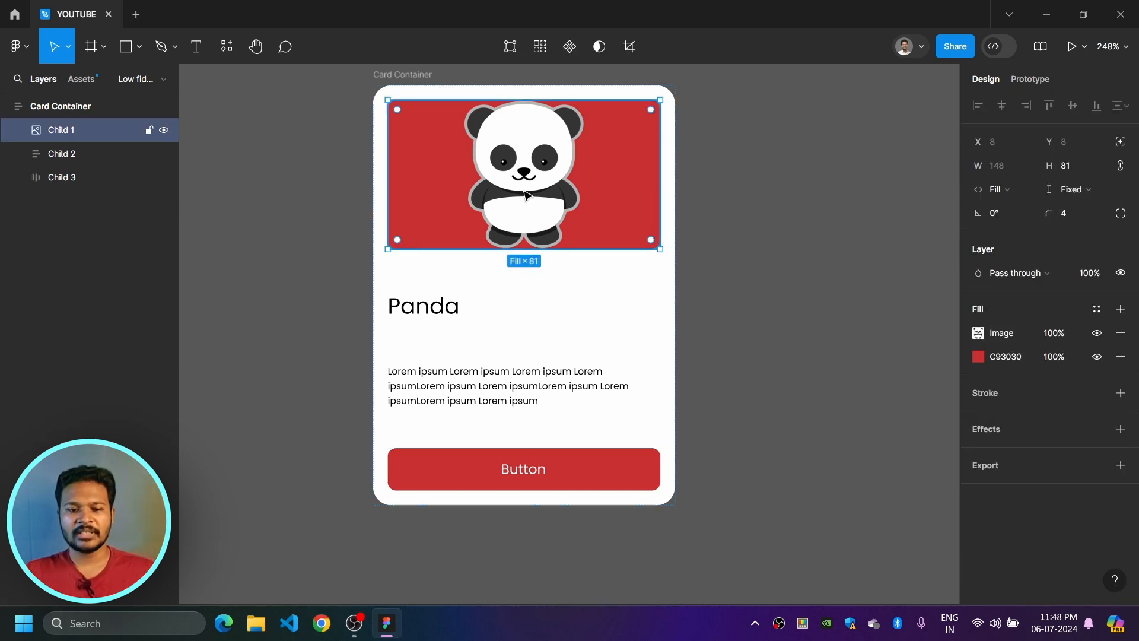
pyautogui.click(449, 308)
pyautogui.click(489, 460)
pyautogui.click(453, 351)
pyautogui.click(1001, 351)
pyautogui.write('2')
pyautogui.press('Return')
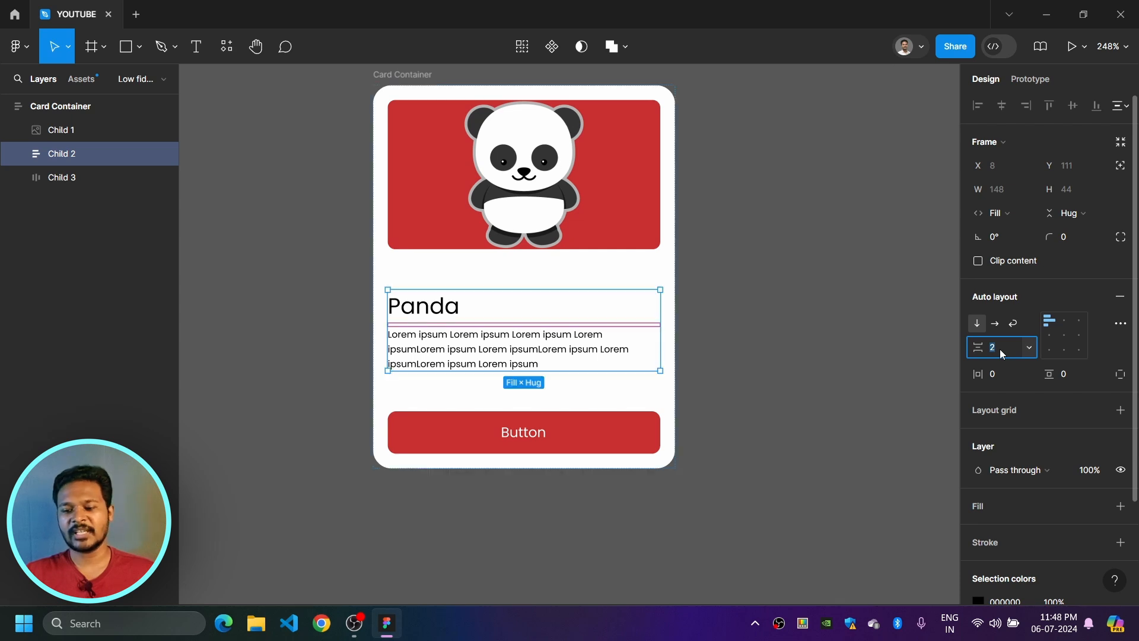
pyautogui.click(855, 325)
# Step: Try 14 and 10 as the Card Container's vertical gap between items, and settle on 6
pyautogui.click(528, 279)
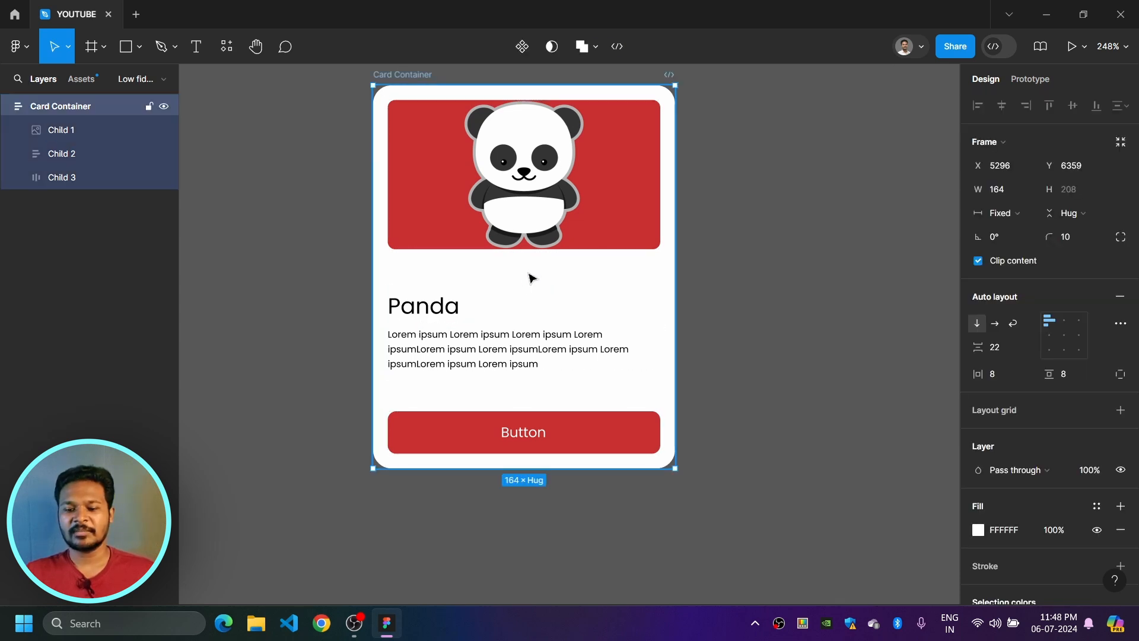
pyautogui.write('6')
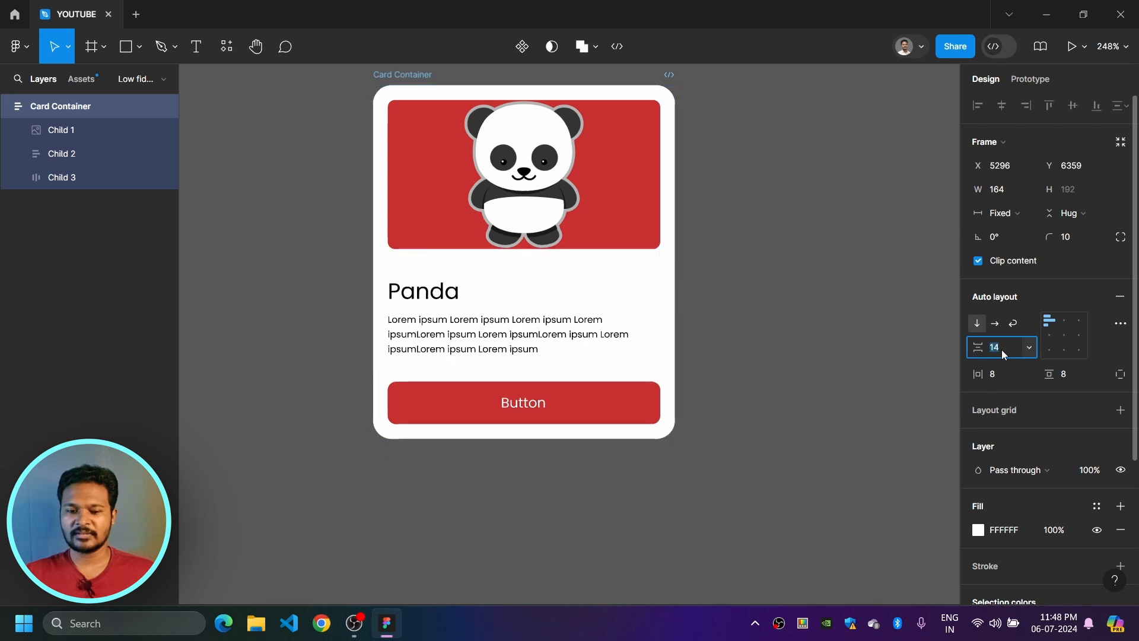
pyautogui.press('Return')
pyautogui.press('Up')
pyautogui.press('Up')
pyautogui.press('Up')
pyautogui.press('Up')
pyautogui.press('Up')
pyautogui.press('Up')
pyautogui.press('Up')
pyautogui.press('Up')
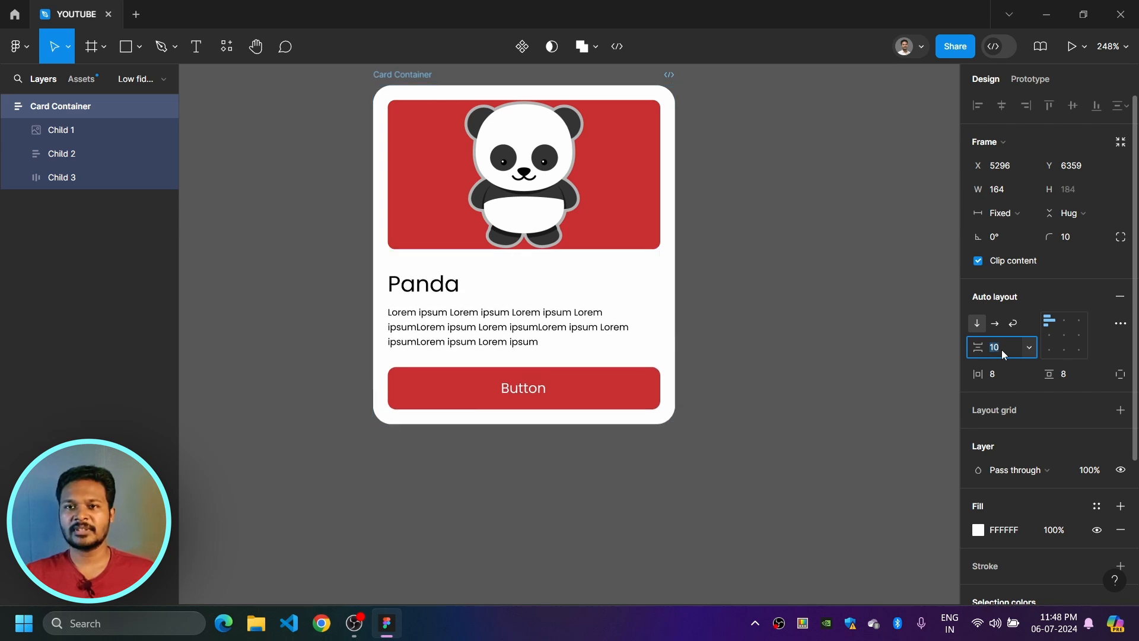
pyautogui.press('Down')
pyautogui.press('Down')
pyautogui.press('Down')
pyautogui.press('Down')
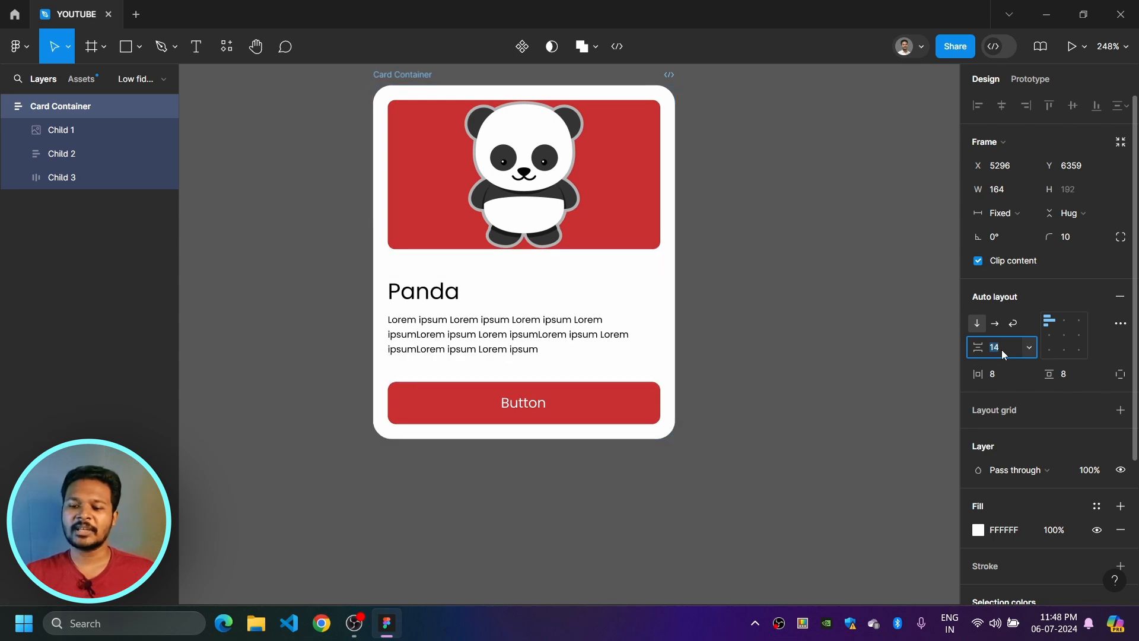
pyautogui.press('Down')
pyautogui.press('Down')
pyautogui.press('Down')
pyautogui.press('Down')
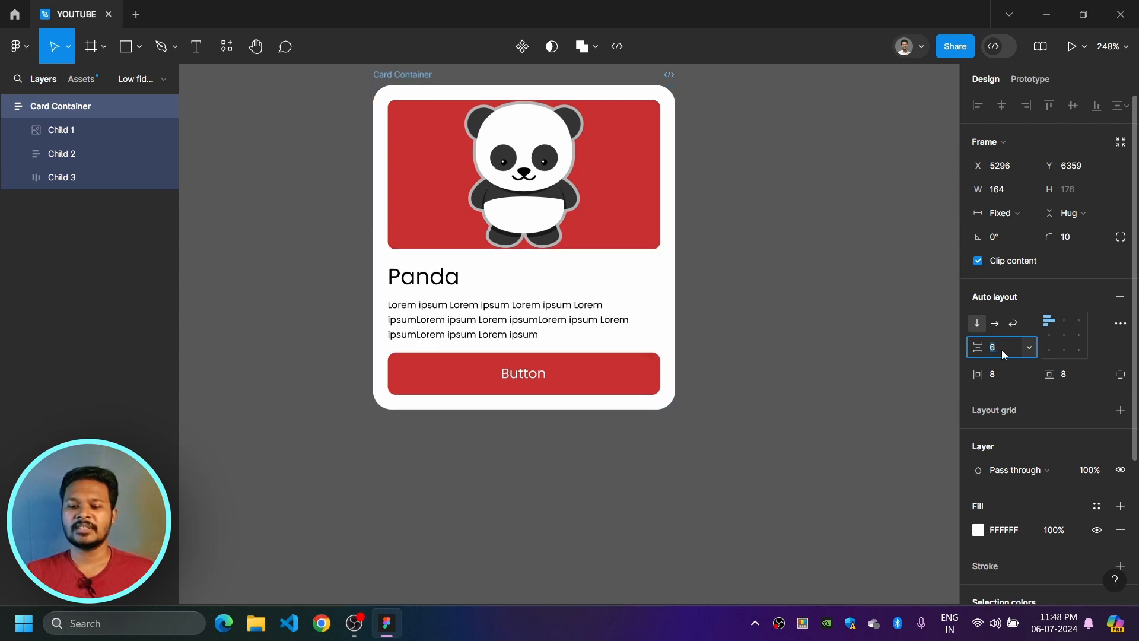
pyautogui.click(742, 315)
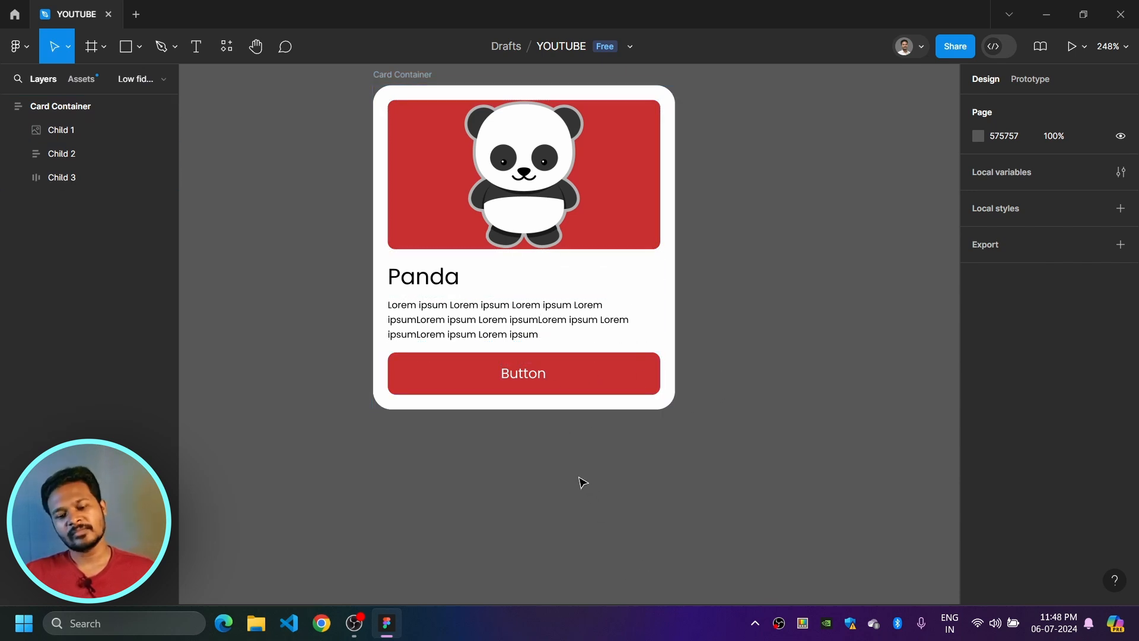
# Step: Wrap the Child 2 text group and the Child 3 button together in one auto layout frame inside the Card Container
pyautogui.click(527, 298)
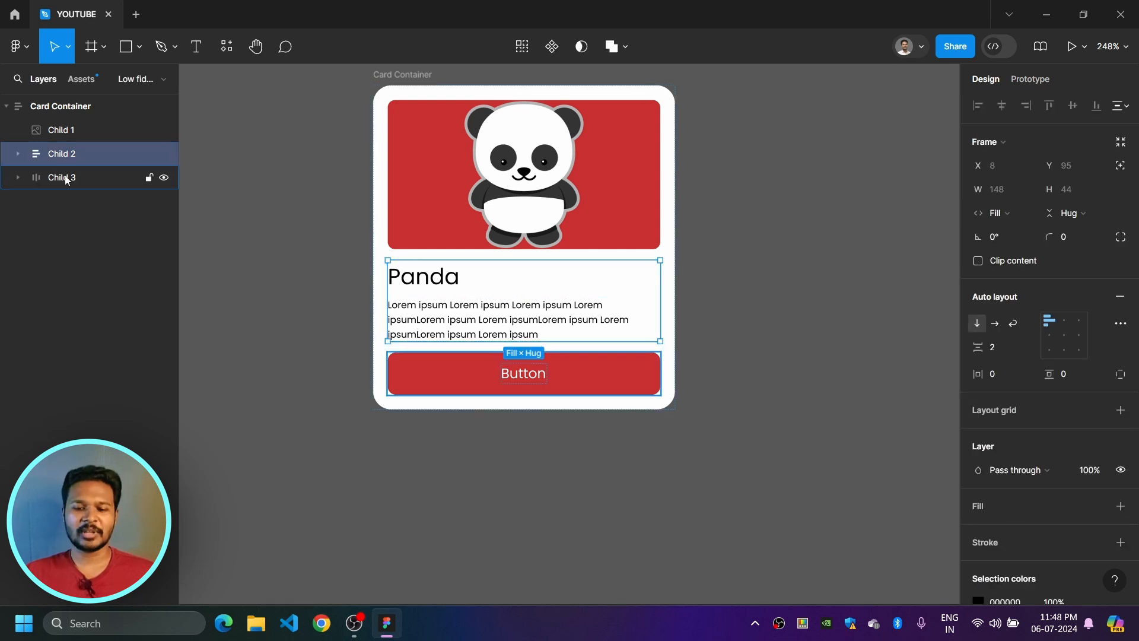
pyautogui.click(398, 76)
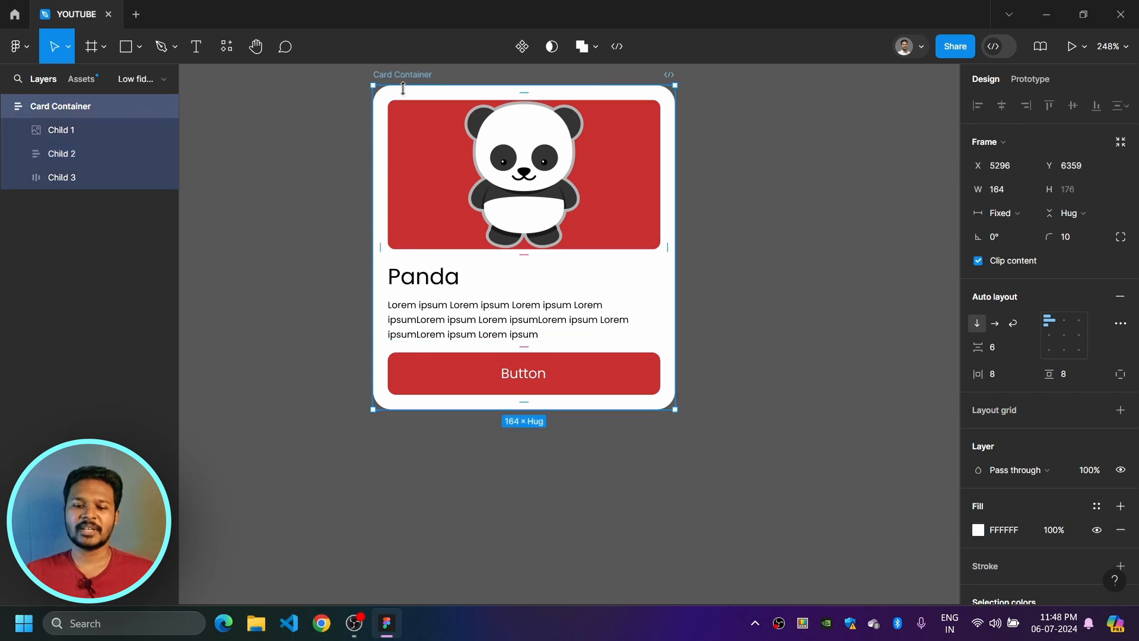
pyautogui.click(755, 257)
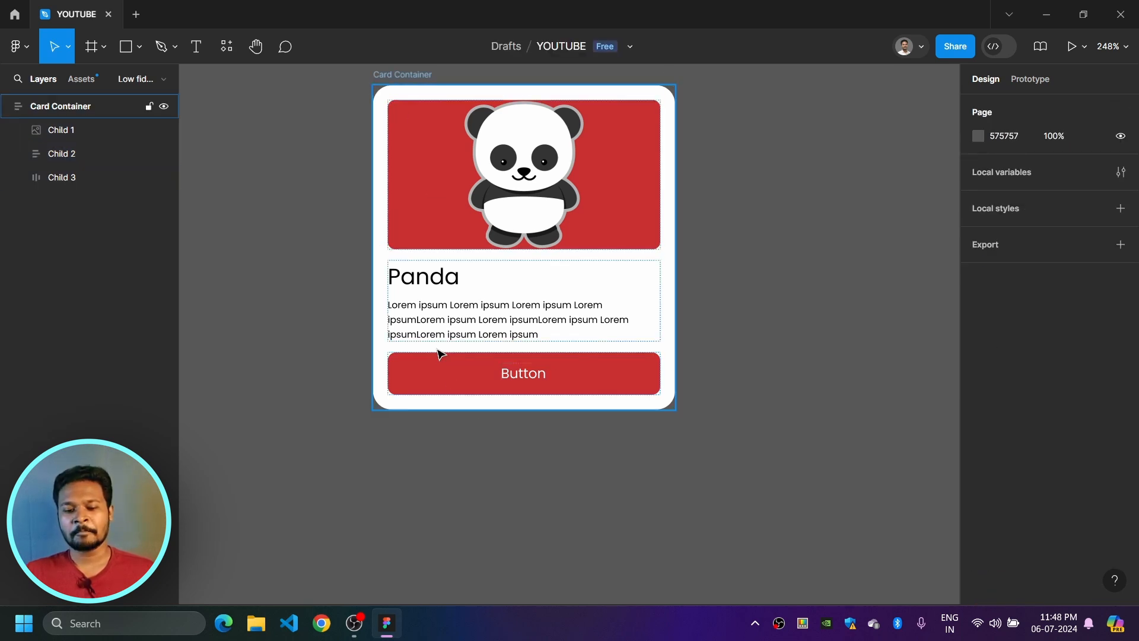
pyautogui.click(451, 316)
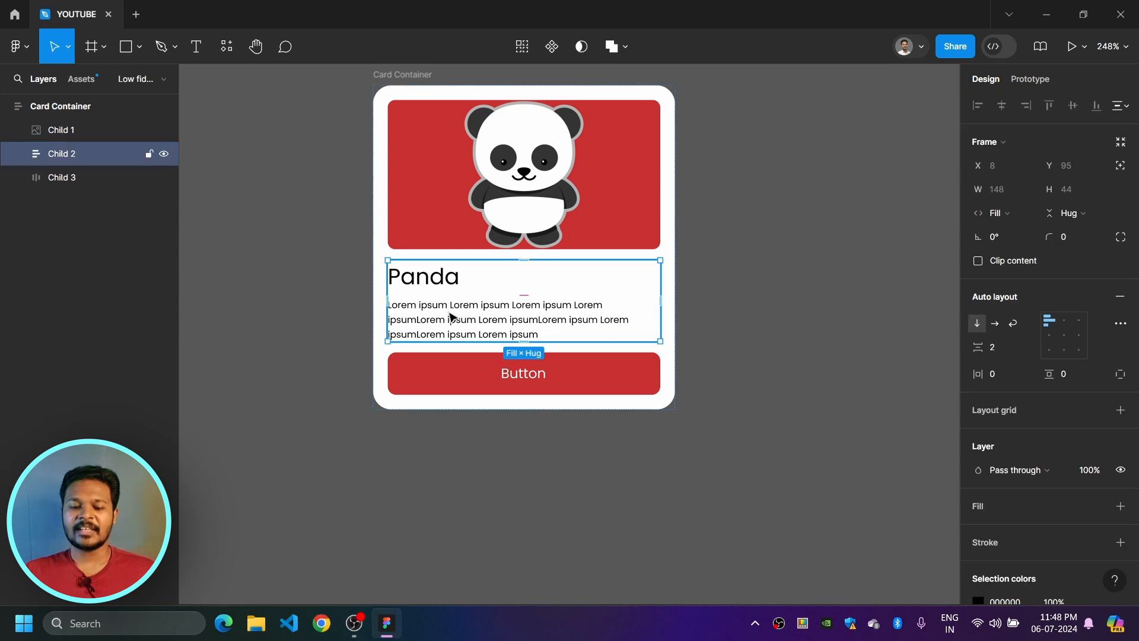
pyautogui.keyDown('shift'); pyautogui.click(453, 374); pyautogui.keyUp('shift')
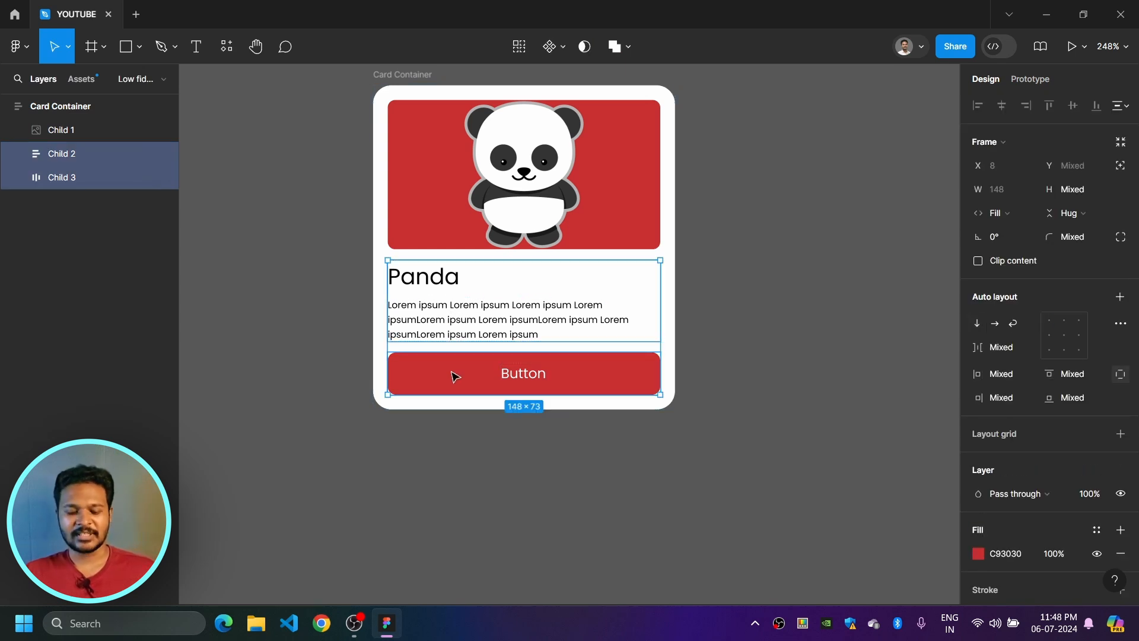
pyautogui.hotkey('shift', 'a')
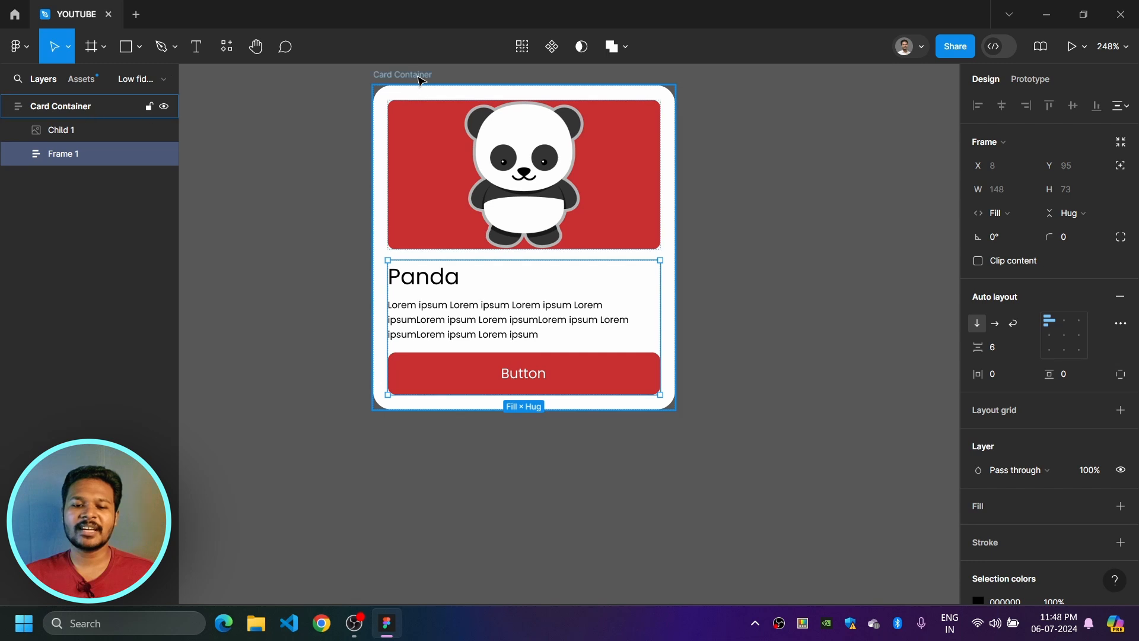
# Step: Rename the new frame holding the text group and button as Child 2
pyautogui.click(418, 78)
pyautogui.doubleClick(64, 153)
pyautogui.write('Child')
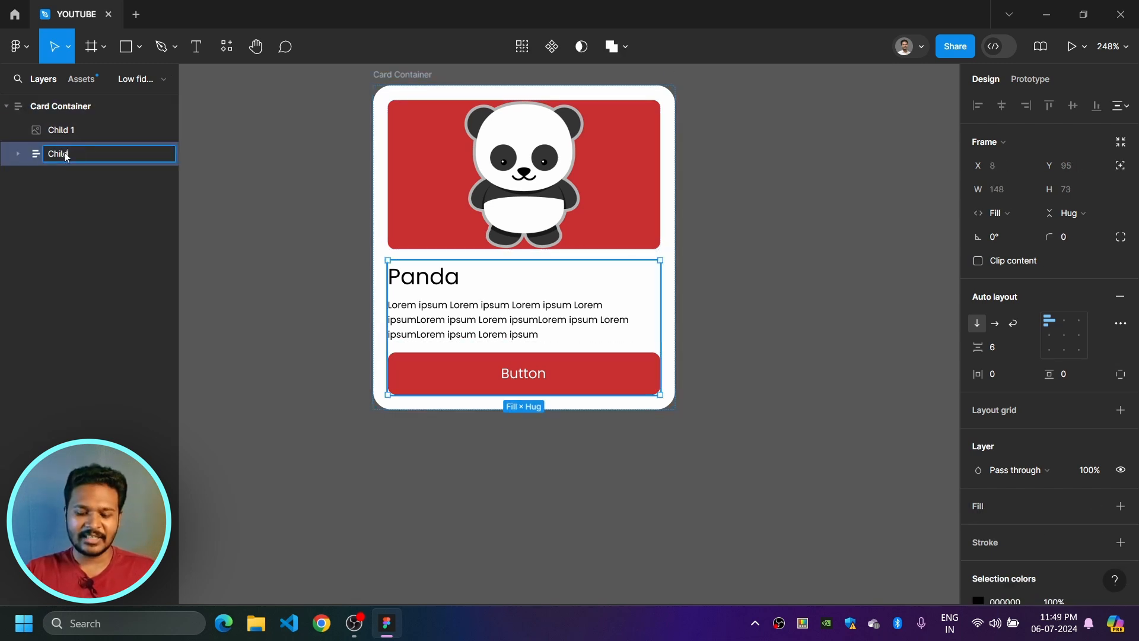
pyautogui.press('Return')
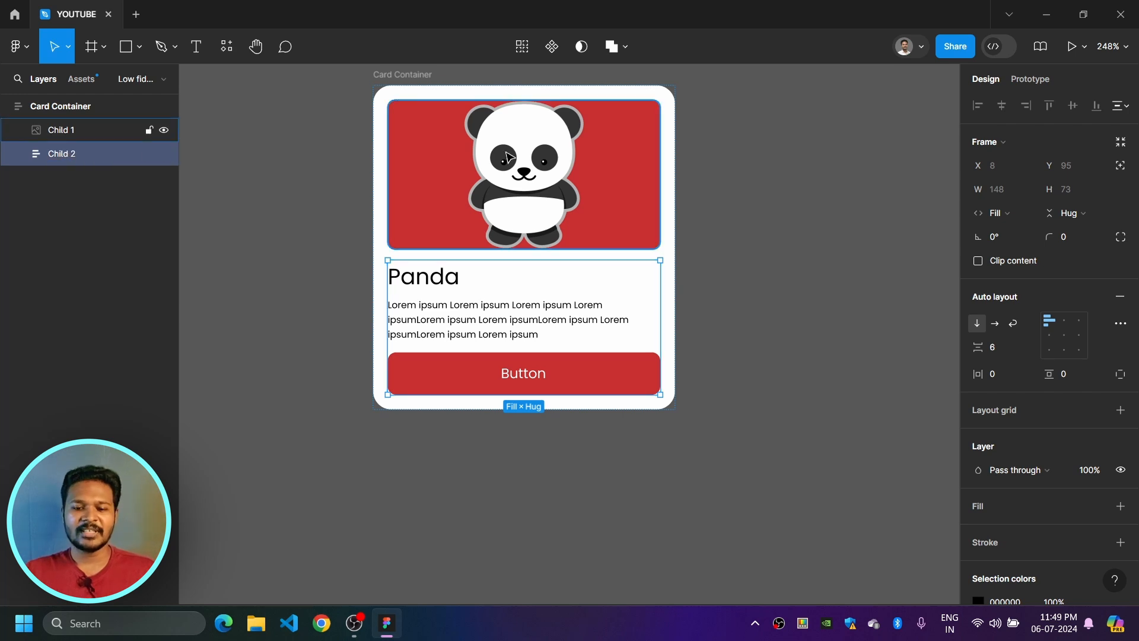
pyautogui.click(508, 156)
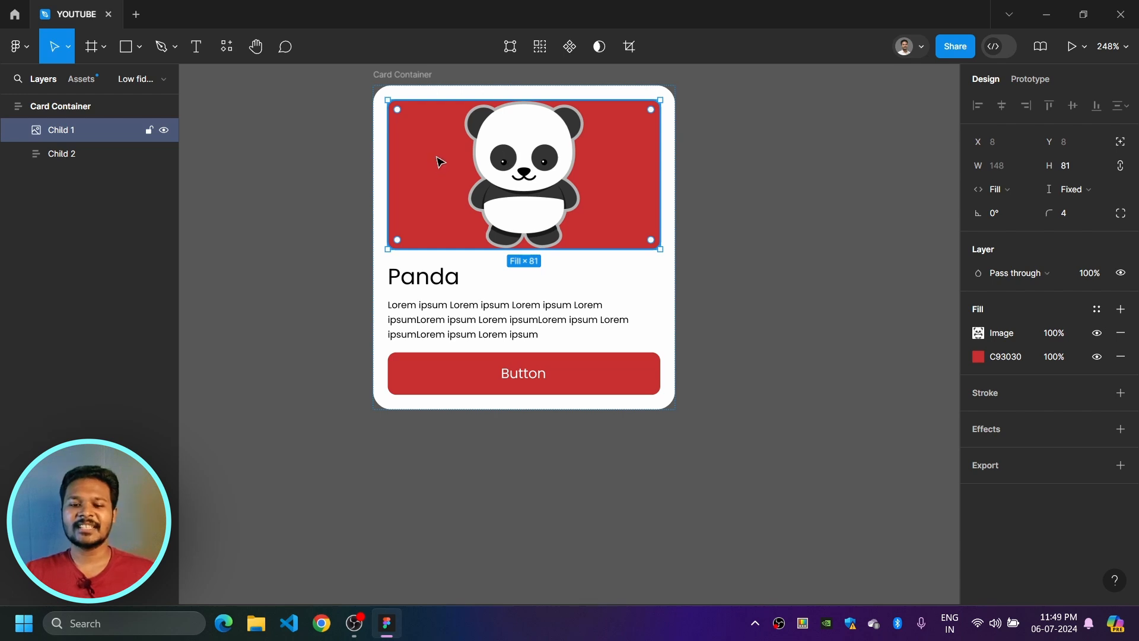
pyautogui.click(443, 282)
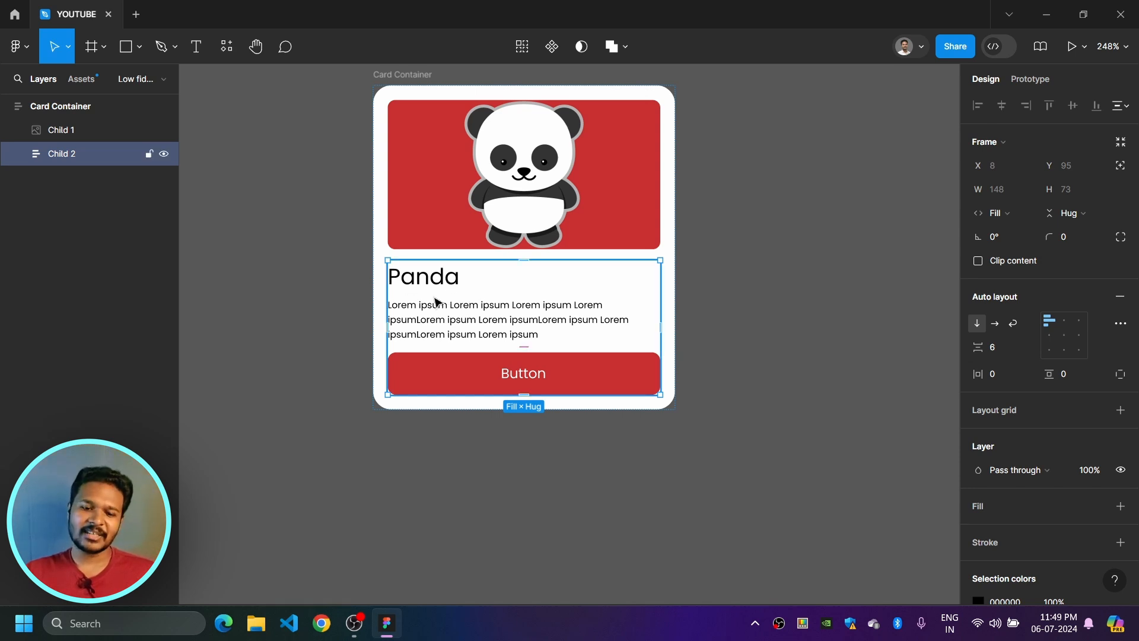
# Step: Expand the outer Child 2 frame and rename it as Child 2 parent
pyautogui.click(18, 154)
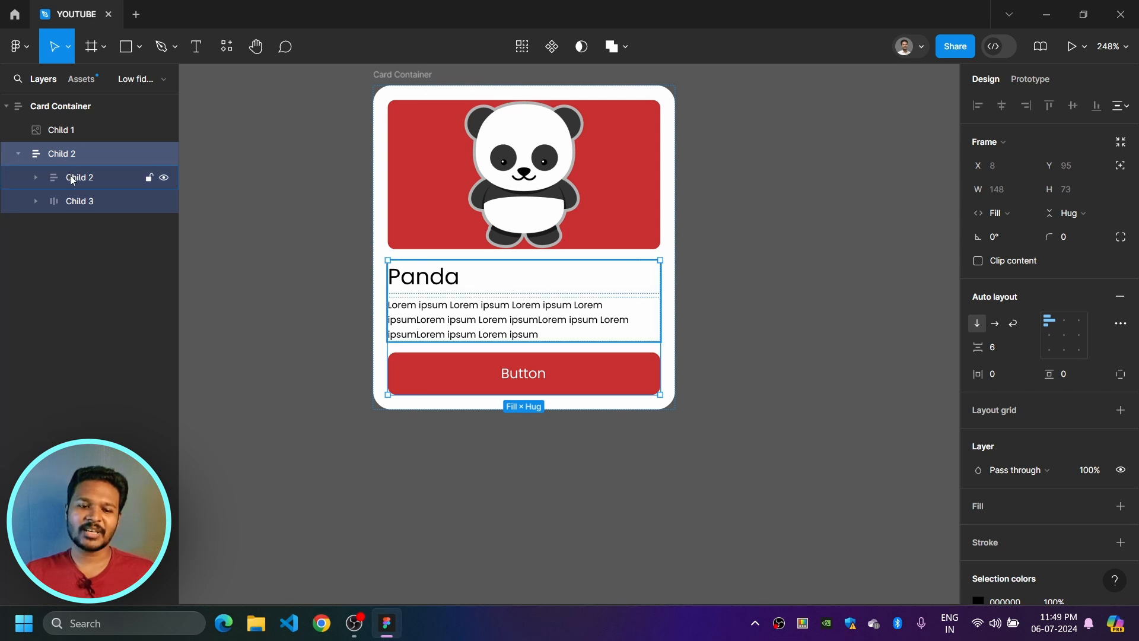
pyautogui.doubleClick(86, 178)
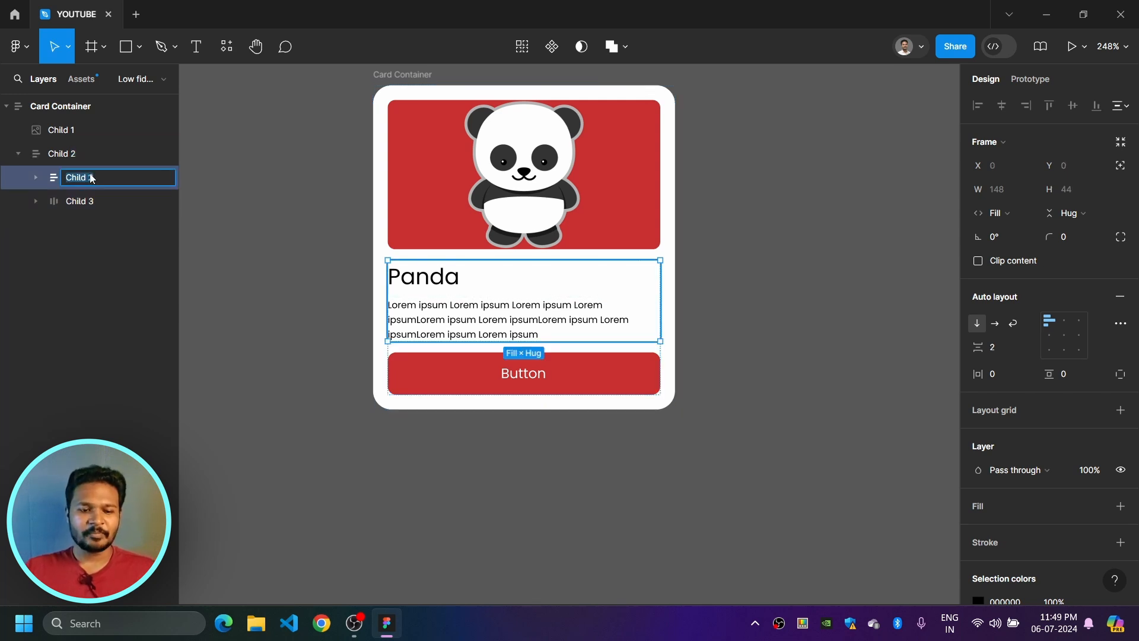
pyautogui.click(92, 178)
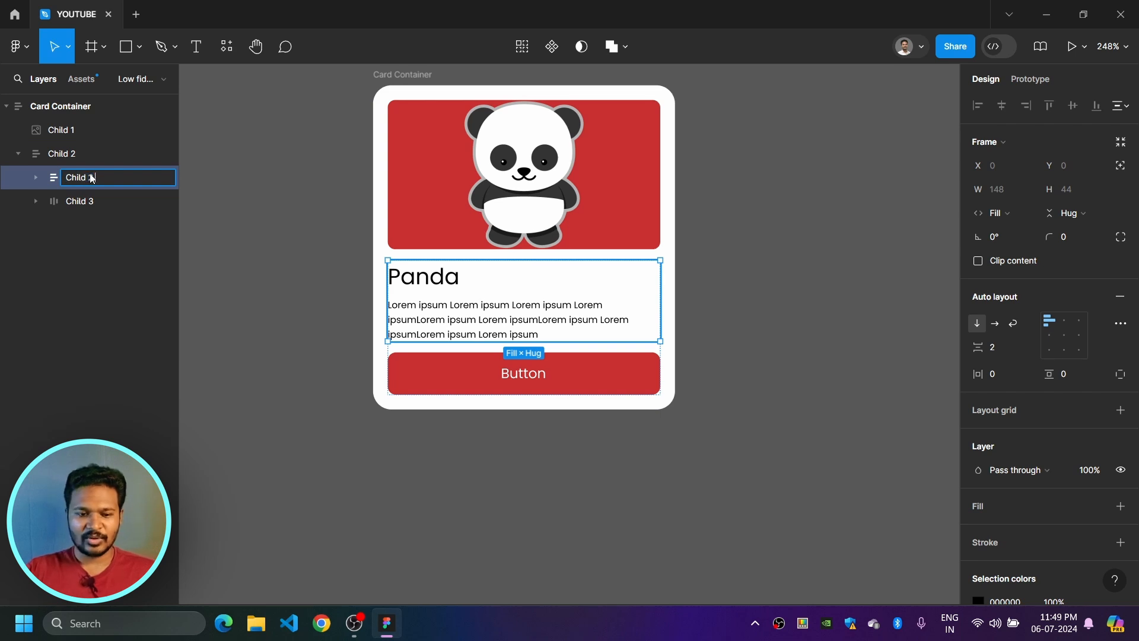
pyautogui.click(71, 158)
pyautogui.doubleClick(71, 157)
pyautogui.click(80, 156)
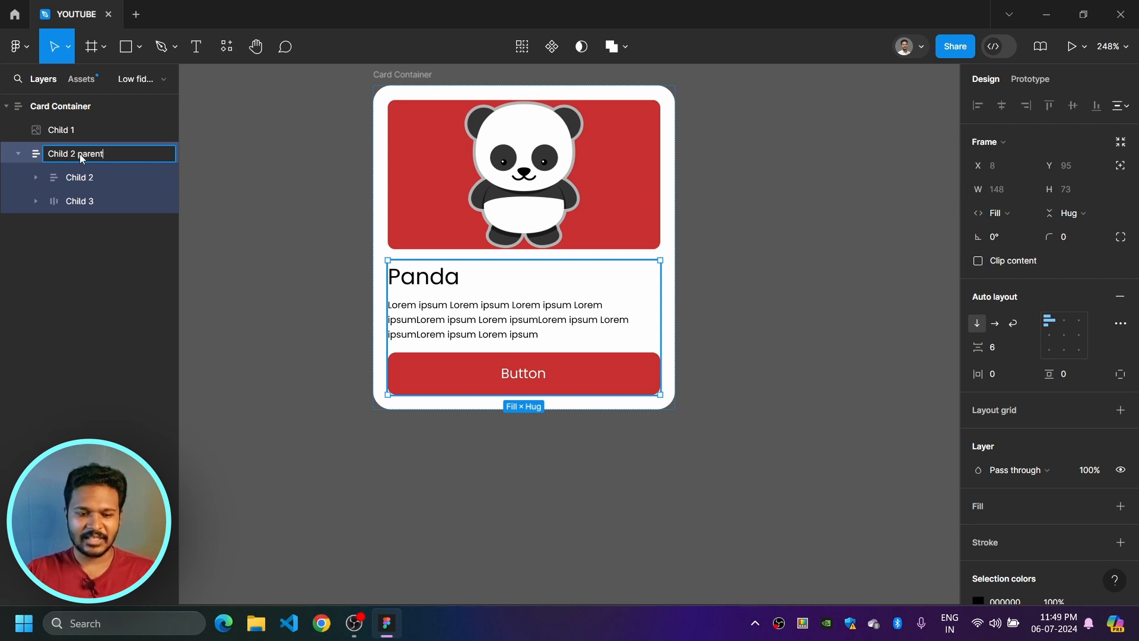
pyautogui.press('Return')
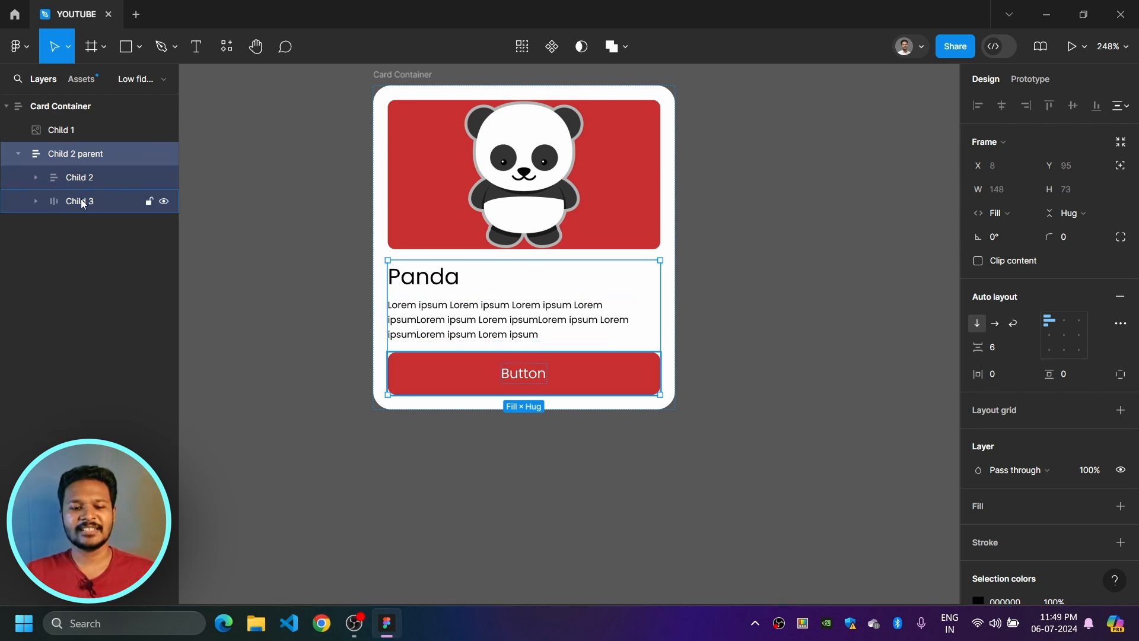
# Step: Expand the inner Child 2 layer to examine its title and description text layers
pyautogui.click(68, 185)
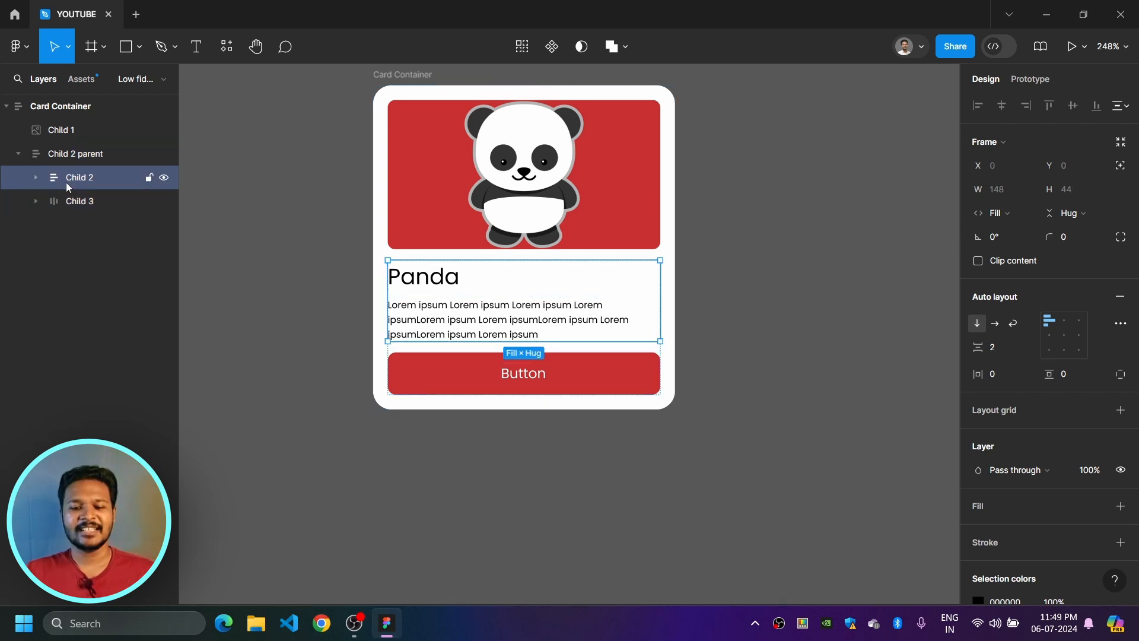
pyautogui.click(34, 178)
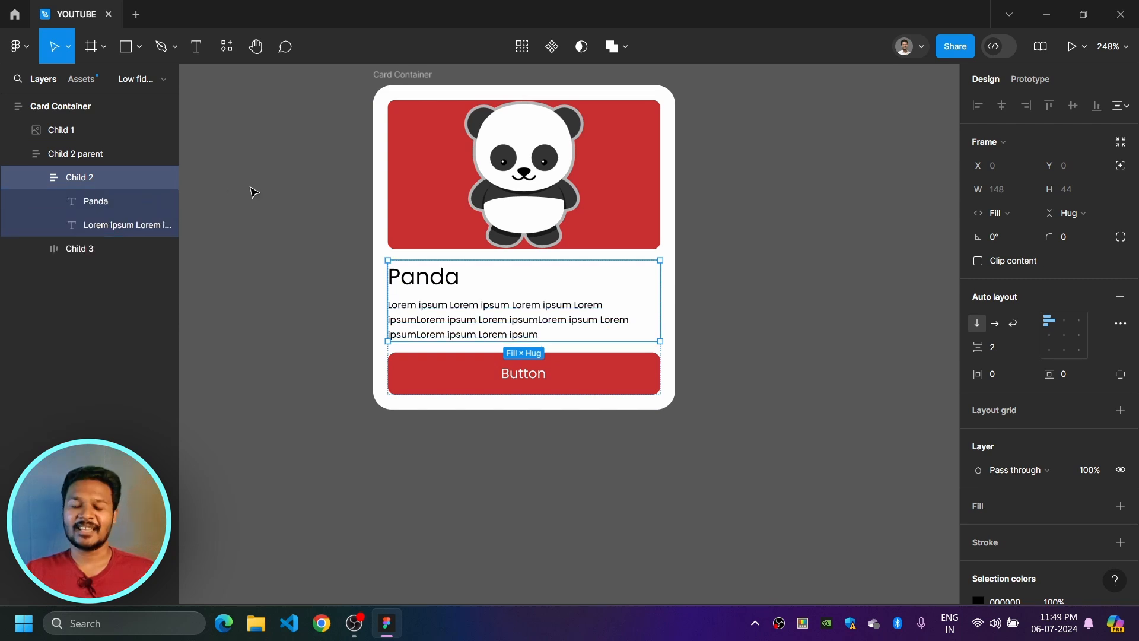
pyautogui.click(262, 175)
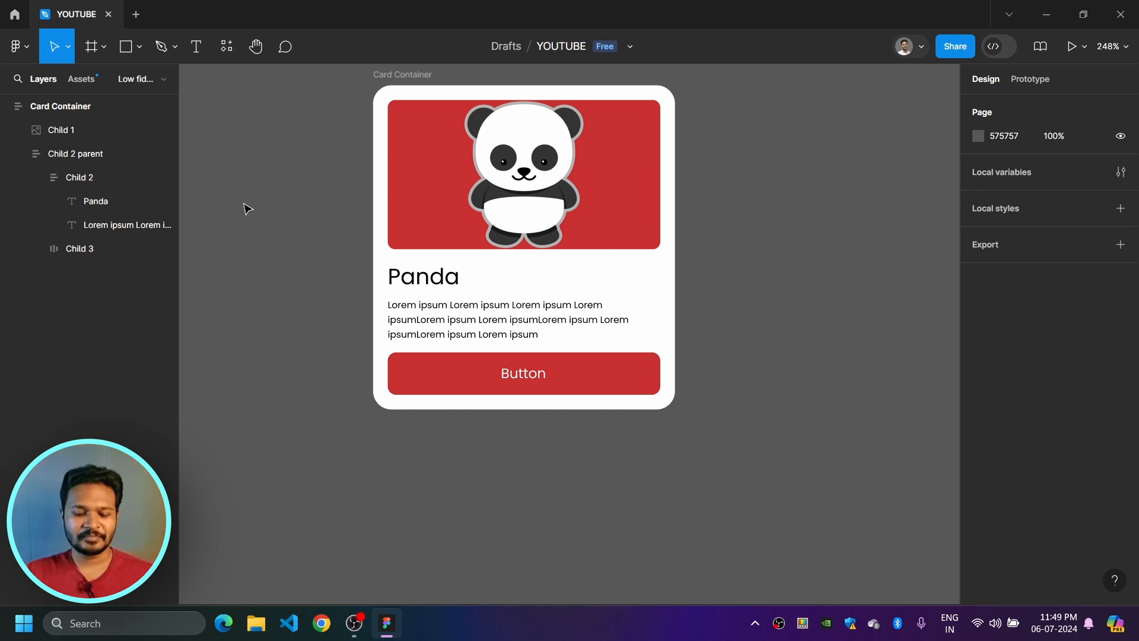
# Step: Undo the outer frame's rename to Child 2 parent and collapse that frame in the layer list
pyautogui.hotkey('ctrl', 'z')
pyautogui.hotkey('ctrl', 'z')
pyautogui.hotkey('ctrl', 'z')
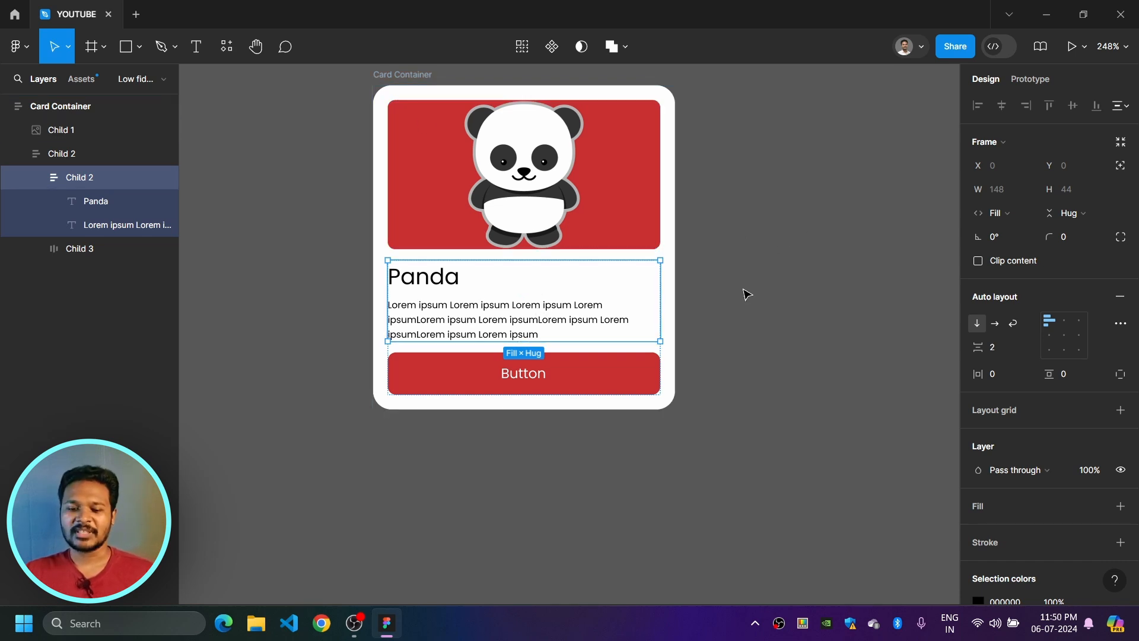
pyautogui.click(746, 295)
pyautogui.click(452, 371)
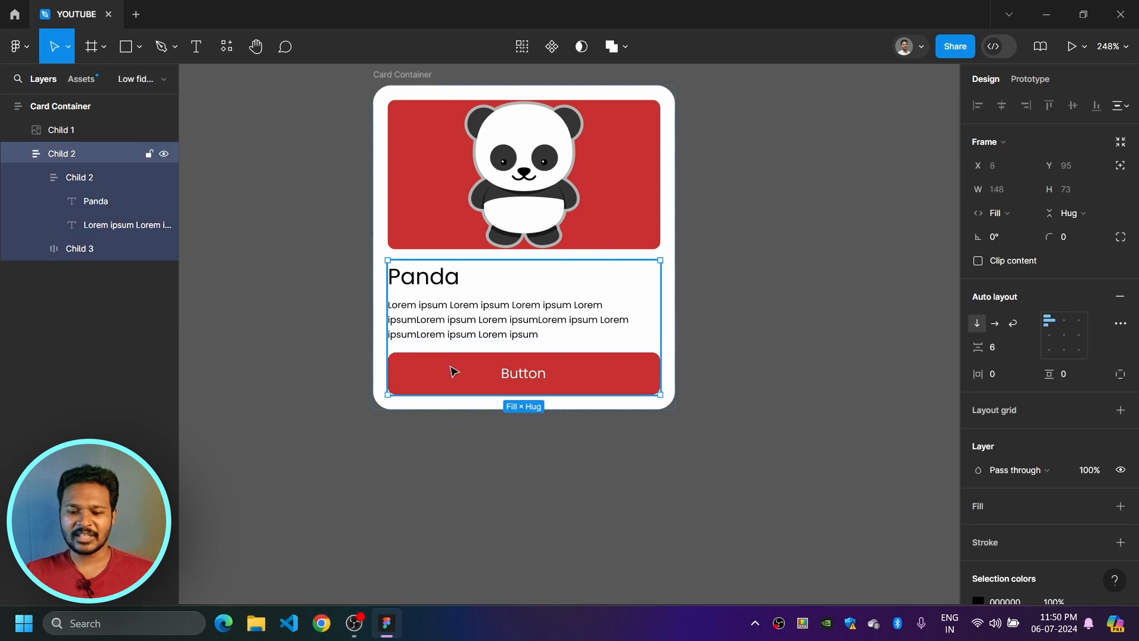
pyautogui.click(18, 153)
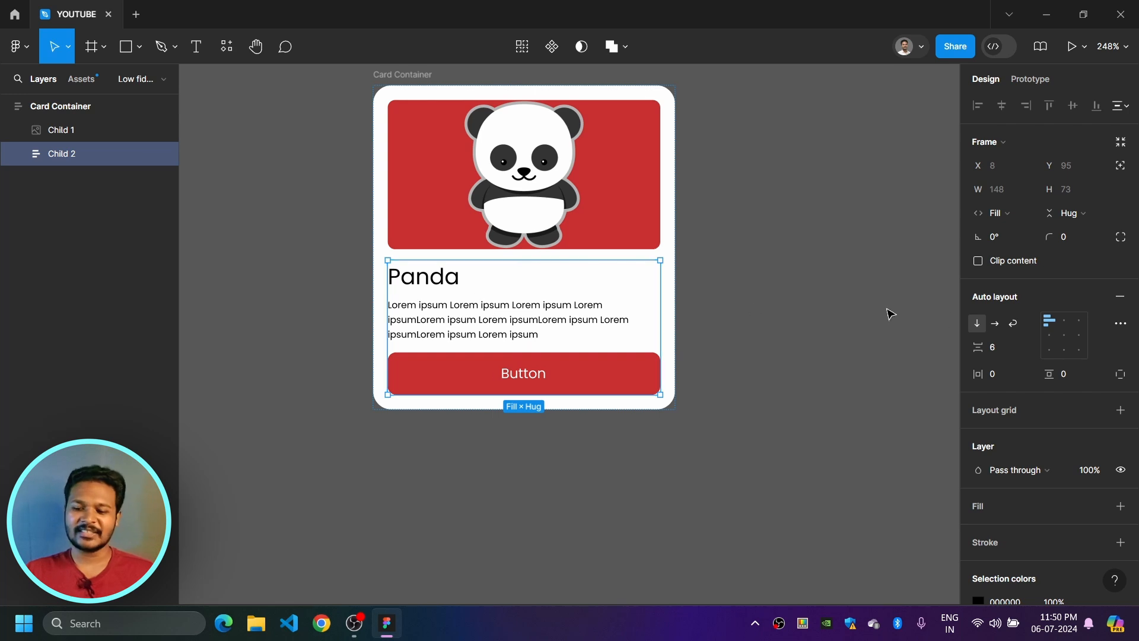
# Step: Try 14 as the outer Child 2's vertical gap between text group and button, and settle on 10
pyautogui.moveTo(978, 346)
pyautogui.mouseDown()
pyautogui.moveTo(995, 346)
pyautogui.moveTo(972, 352)
pyautogui.moveTo(982, 350)
pyautogui.mouseUp()
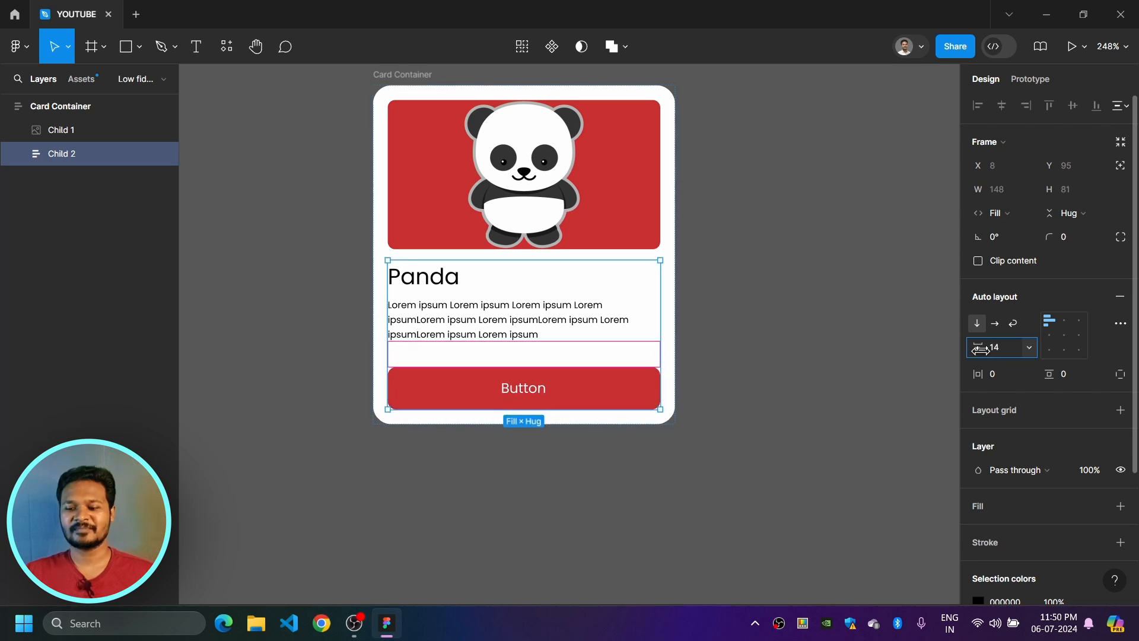
pyautogui.click(837, 362)
pyautogui.click(469, 315)
pyautogui.click(1010, 352)
pyautogui.press('Down')
pyautogui.press('Down')
pyautogui.press('Down')
pyautogui.press('Down')
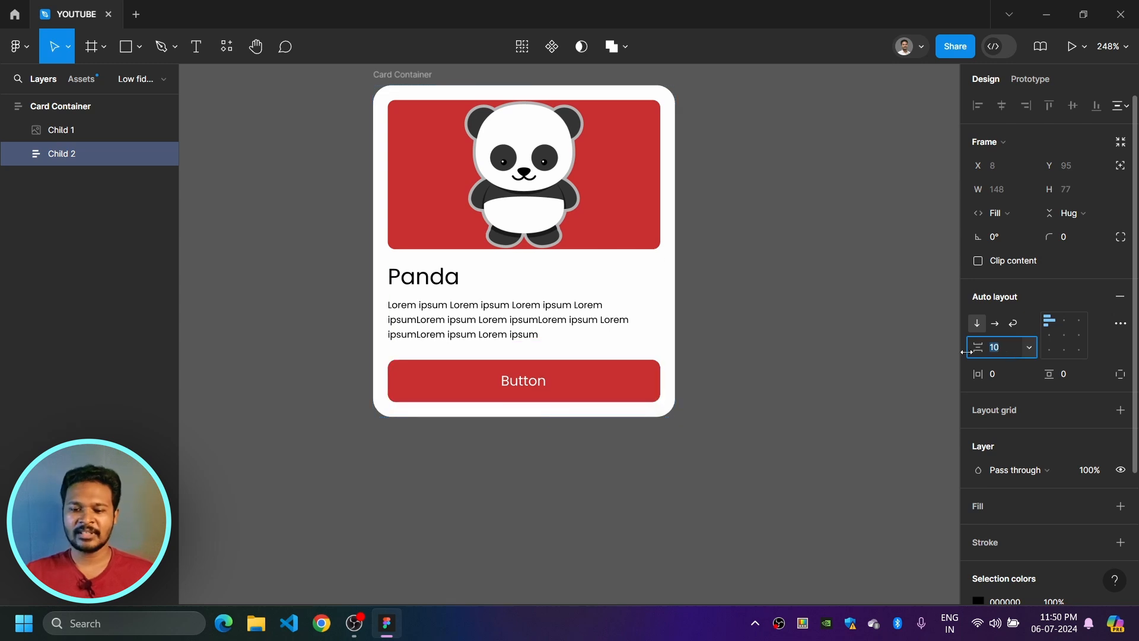
pyautogui.click(732, 334)
# Step: Draw an X-shaped vector about 7 × 7 with the Pen tool on the empty canvas beside the card
pyautogui.scroll(-3, 733, 323)
pyautogui.moveTo(754, 299); pyautogui.dragTo(721, 381)
pyautogui.scroll(3, 663, 464)
pyautogui.scroll(1, 663, 465)
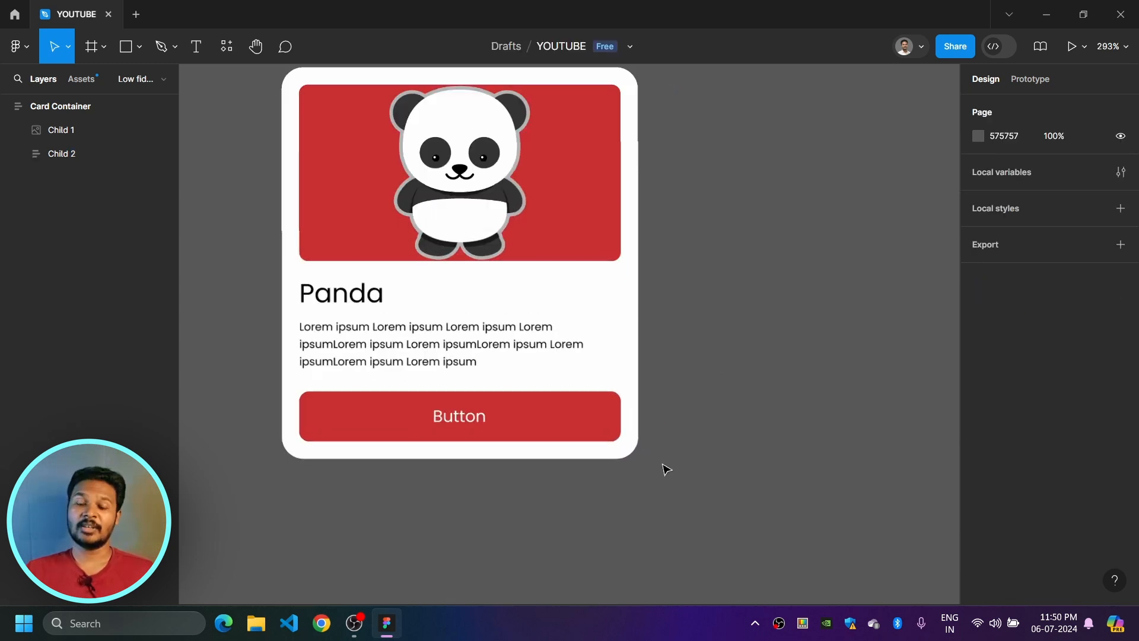
pyautogui.moveTo(702, 440); pyautogui.dragTo(731, 499)
pyautogui.moveTo(732, 405); pyautogui.dragTo(740, 414)
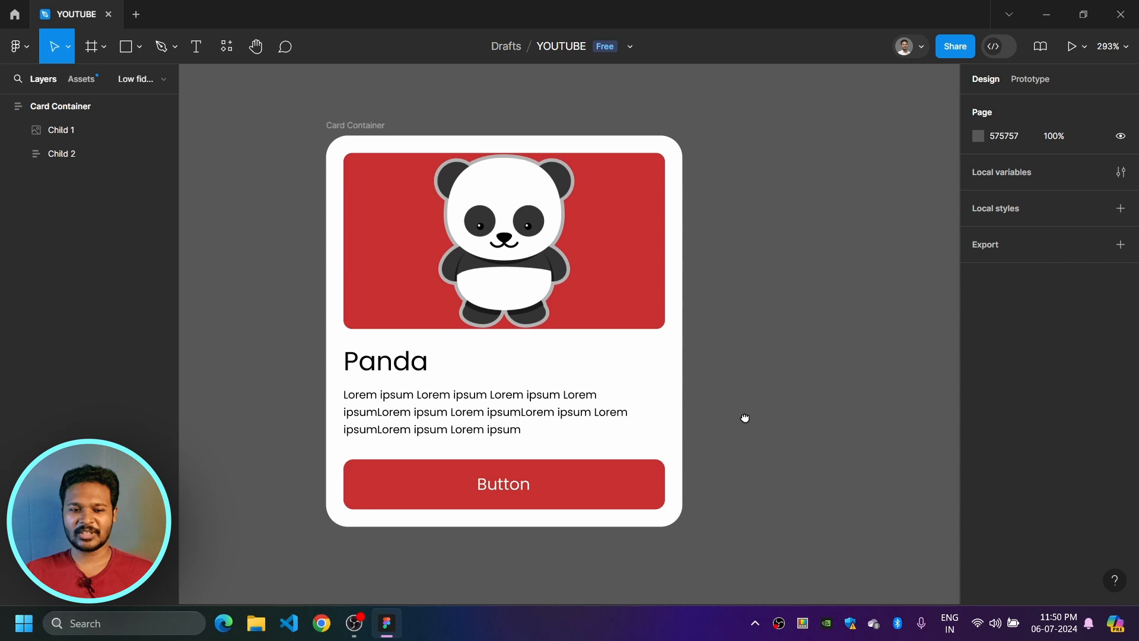
pyautogui.click(156, 48)
pyautogui.scroll(5, 700, 356)
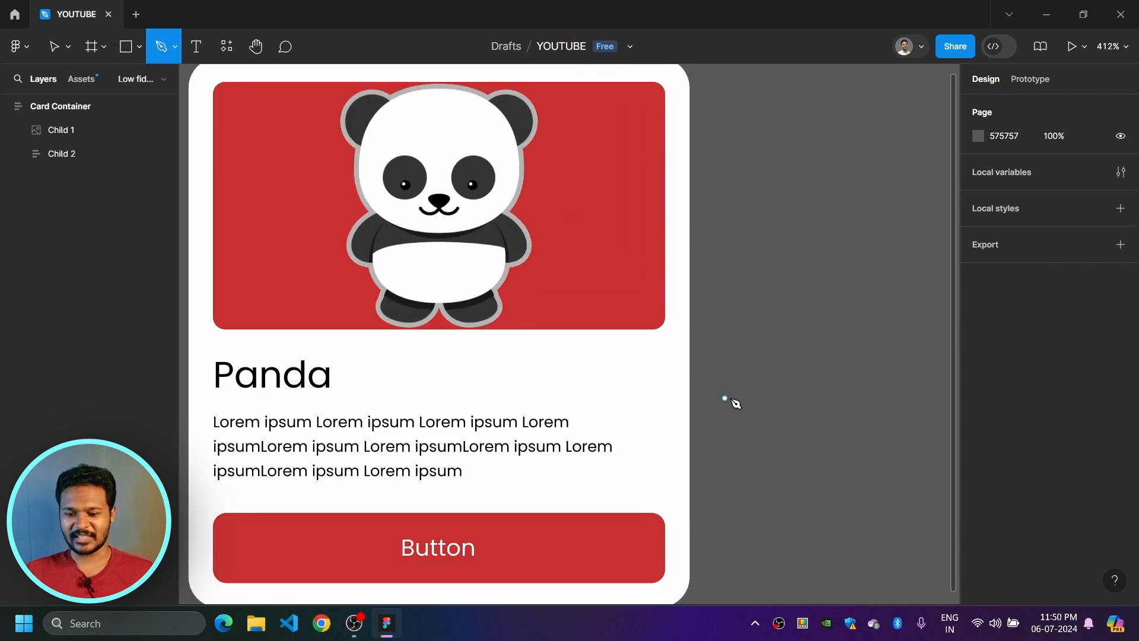
pyautogui.click(760, 318)
pyautogui.click(729, 348)
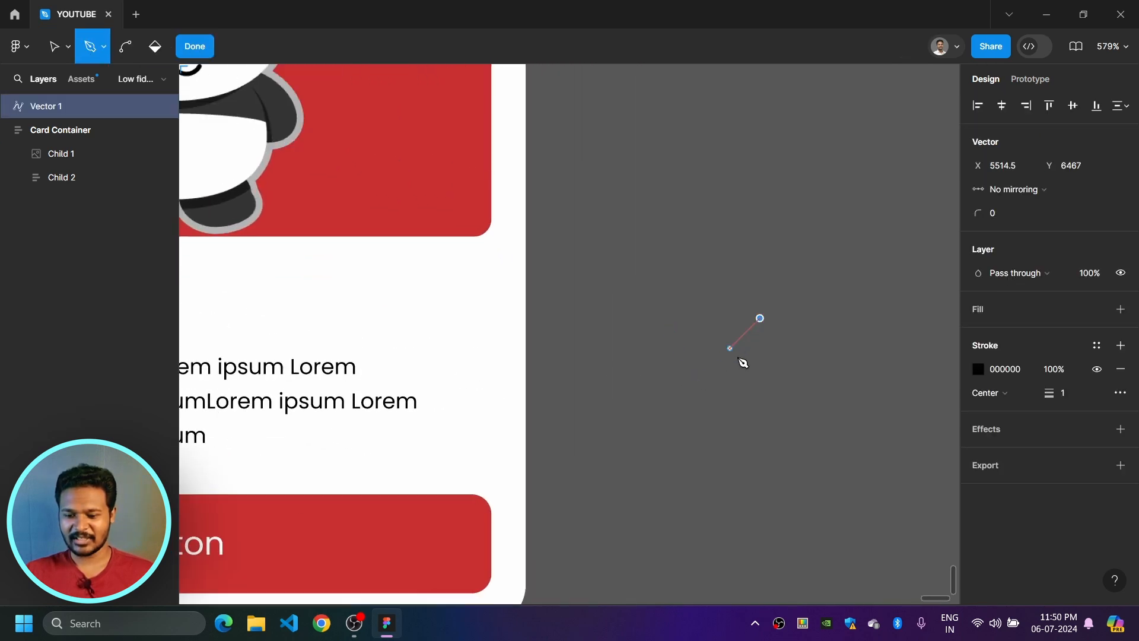
pyautogui.click(745, 333)
pyautogui.click(730, 318)
pyautogui.press('Escape')
pyautogui.press('Escape')
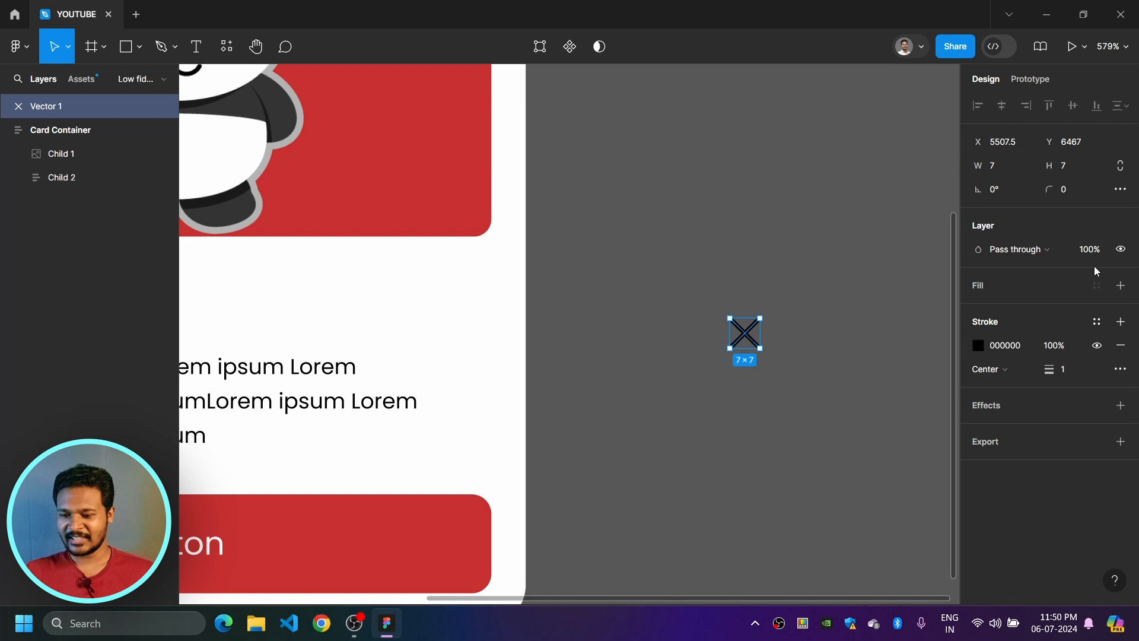
pyautogui.click(1120, 286)
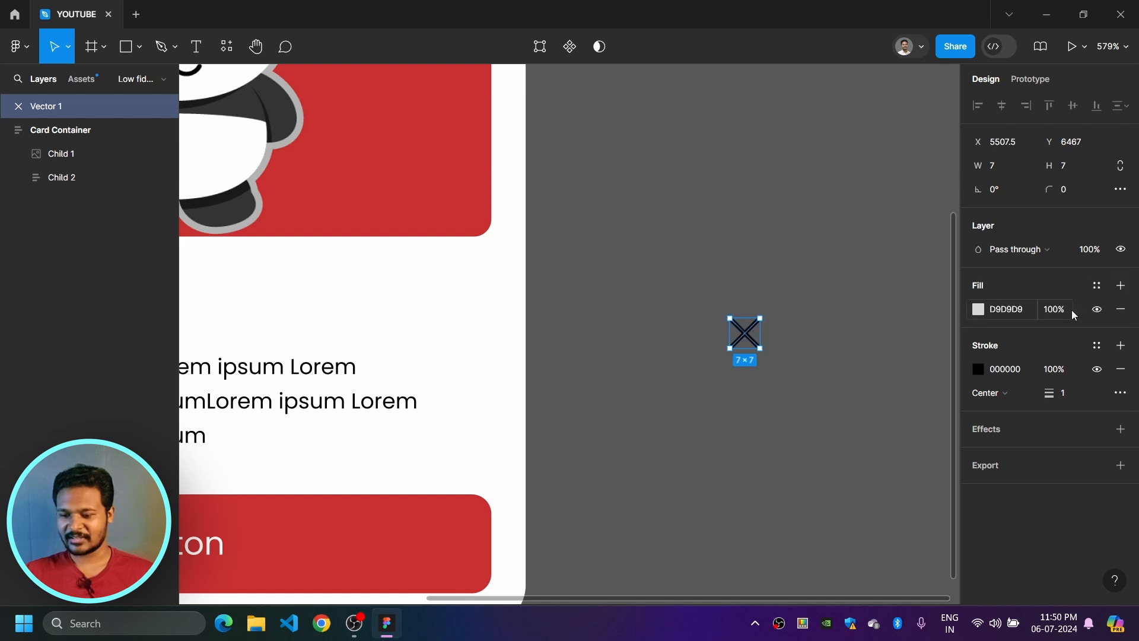
pyautogui.click(1120, 309)
pyautogui.click(92, 48)
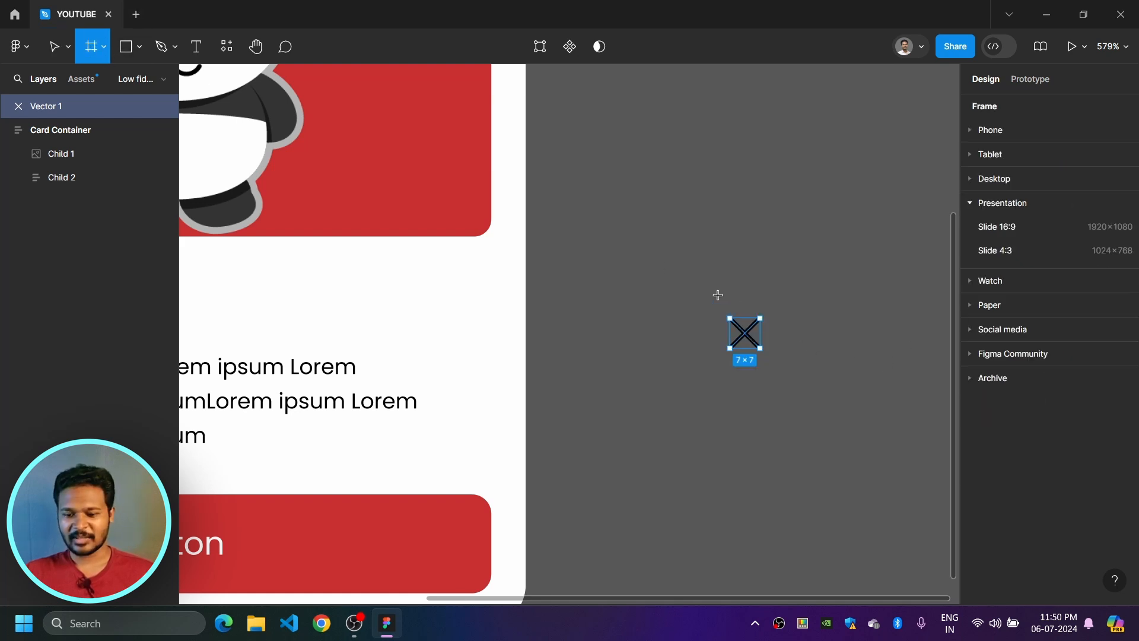
pyautogui.press('v')
# Step: Wrap the X vector in an auto layout frame and align its content to the centre
pyautogui.scroll(3, 787, 362)
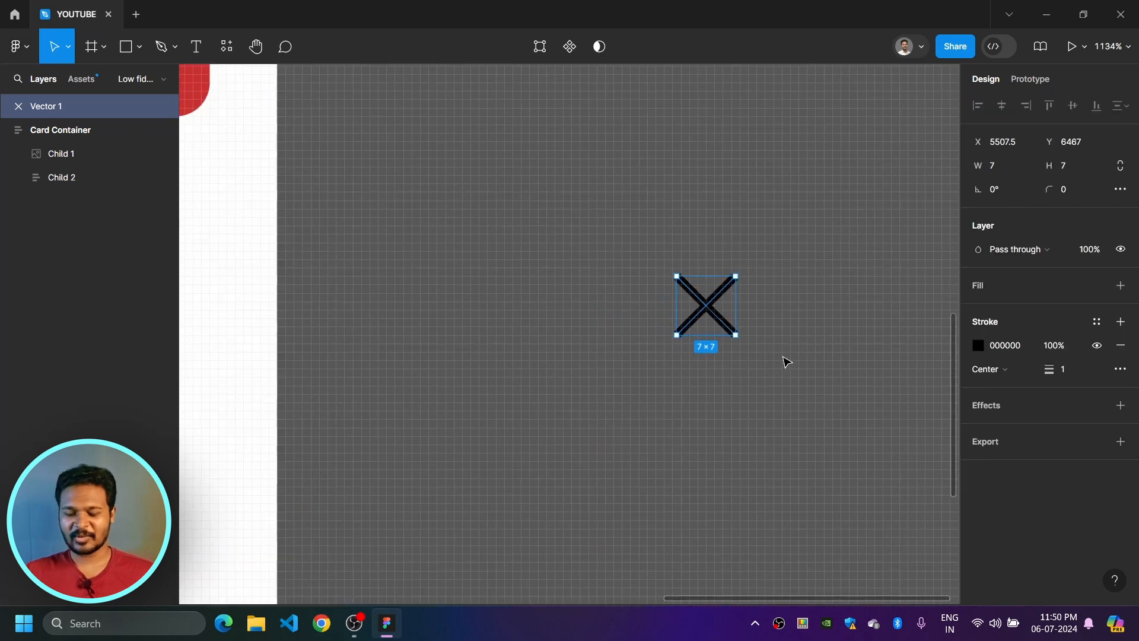
pyautogui.hotkey('shift', 'a')
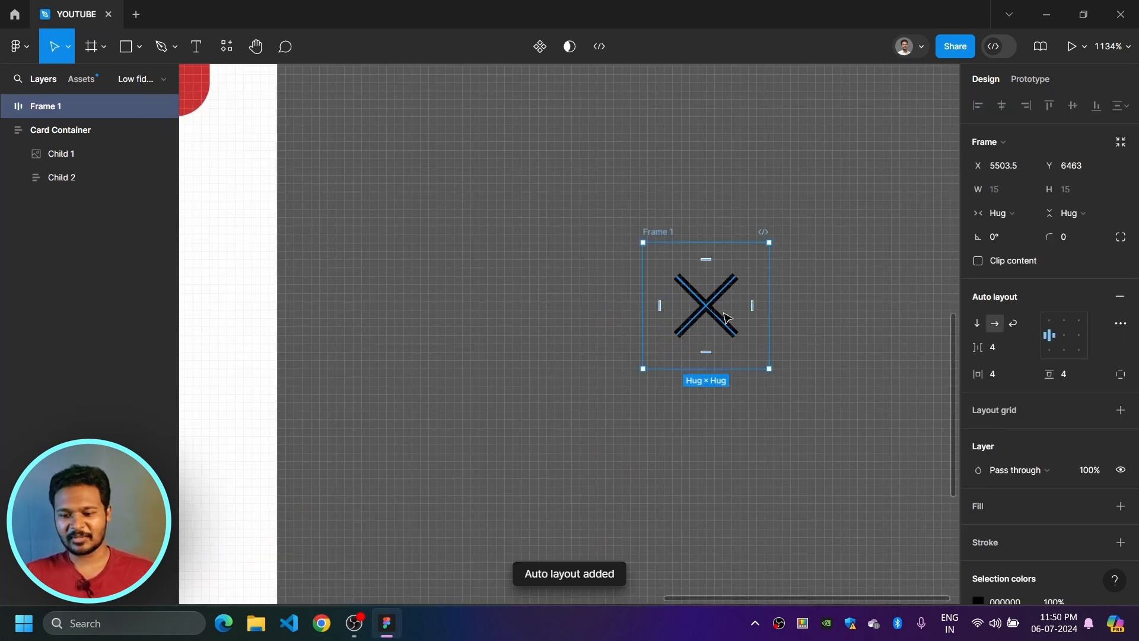
pyautogui.click(1069, 341)
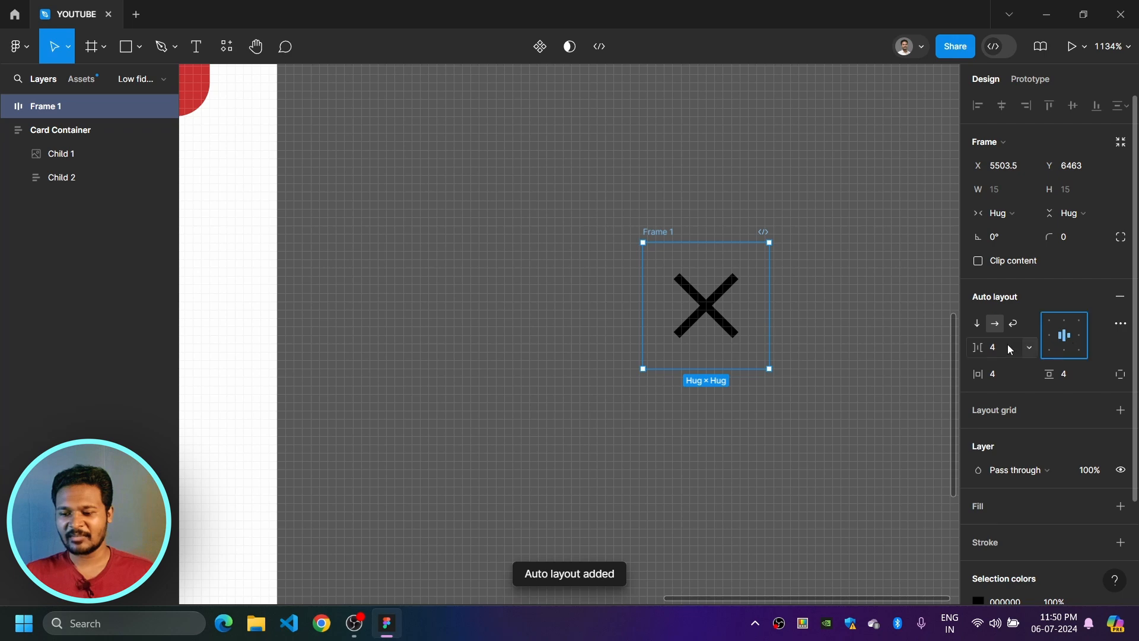
# Step: Add a white FFFFFF fill and a black 000000 inside stroke of 1 to the X icon's frame
pyautogui.scroll(-2, 1006, 450)
pyautogui.click(1120, 381)
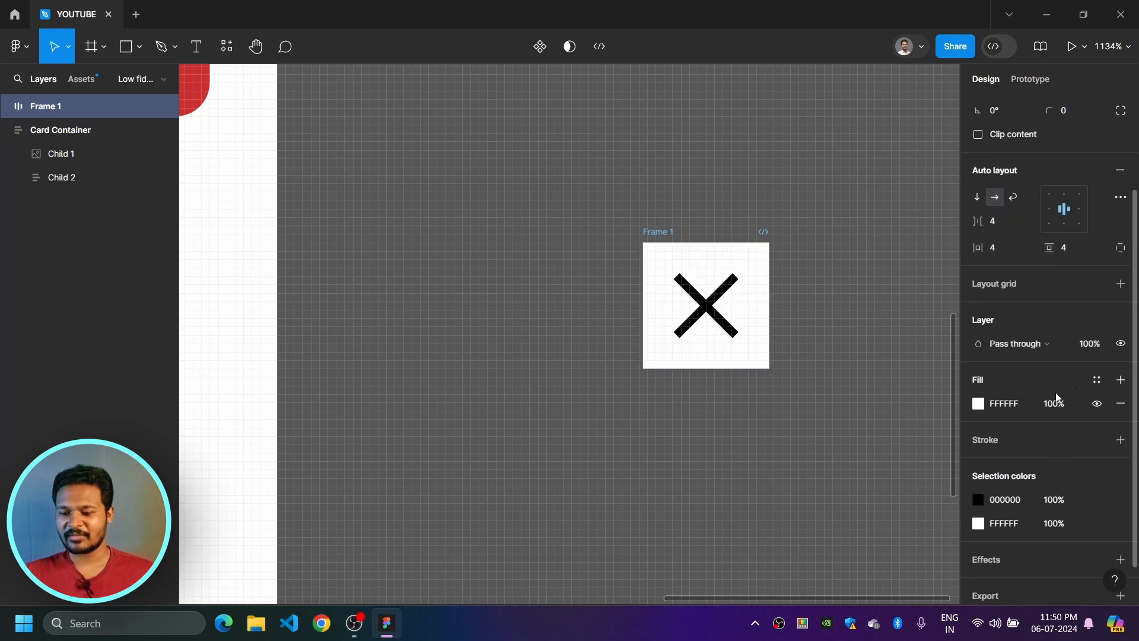
pyautogui.scroll(2, 1066, 333)
pyautogui.scroll(-3, 1065, 414)
pyautogui.click(1121, 393)
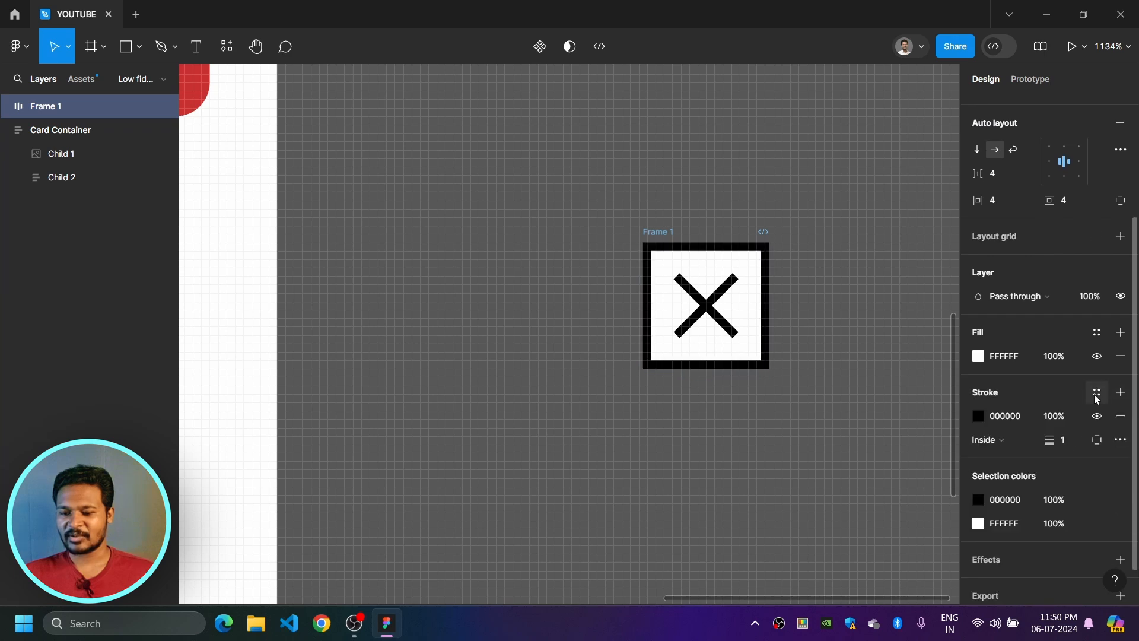
# Step: Try dark red A80000 as the colour of the X and its frame's stroke
pyautogui.click(978, 417)
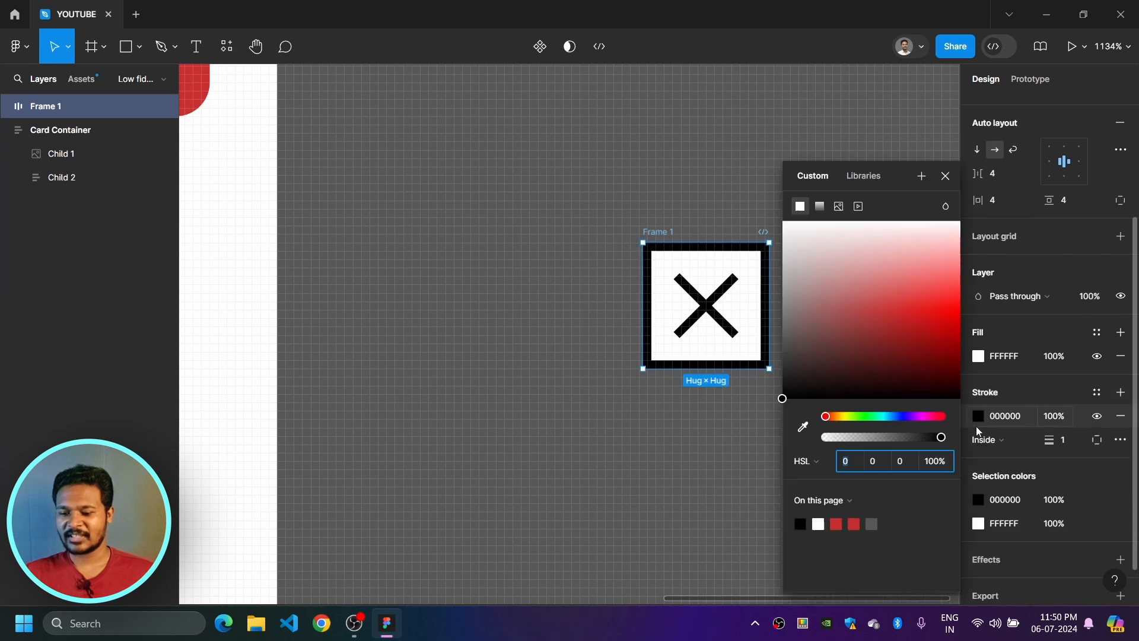
pyautogui.moveTo(882, 348)
pyautogui.mouseDown()
pyautogui.moveTo(917, 356)
pyautogui.moveTo(960, 340)
pyautogui.mouseUp()
pyautogui.click(541, 208)
# Step: Set the X icon frame's fill to black 000000 and recolour its stroke and X to white FFFFFF
pyautogui.scroll(-10, 694, 229)
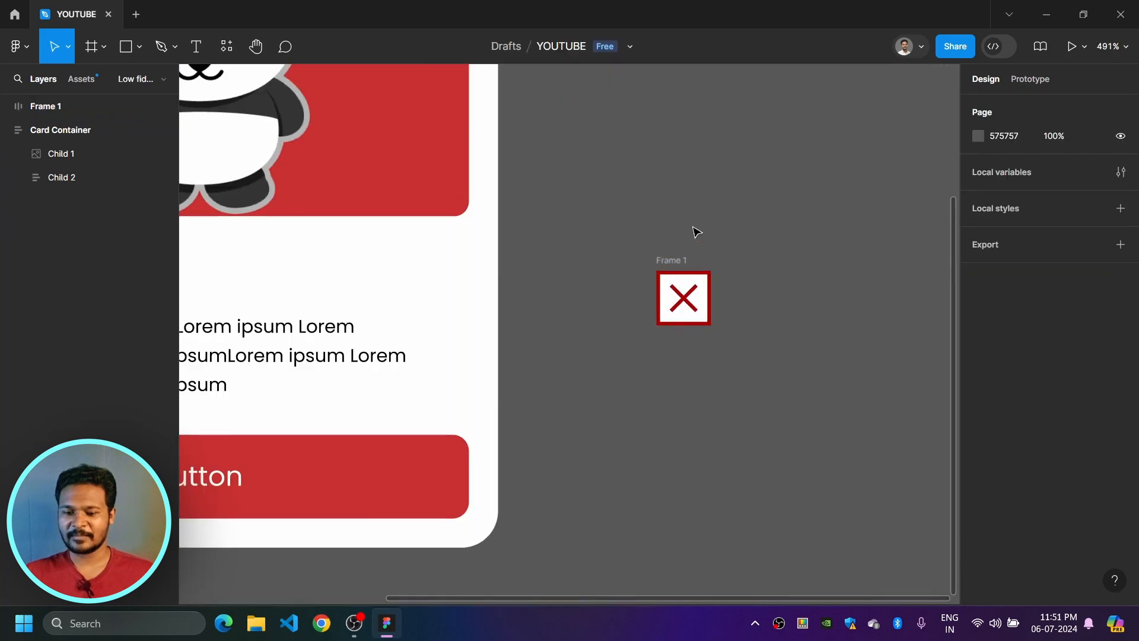
pyautogui.moveTo(722, 216); pyautogui.dragTo(705, 391)
pyautogui.click(654, 446)
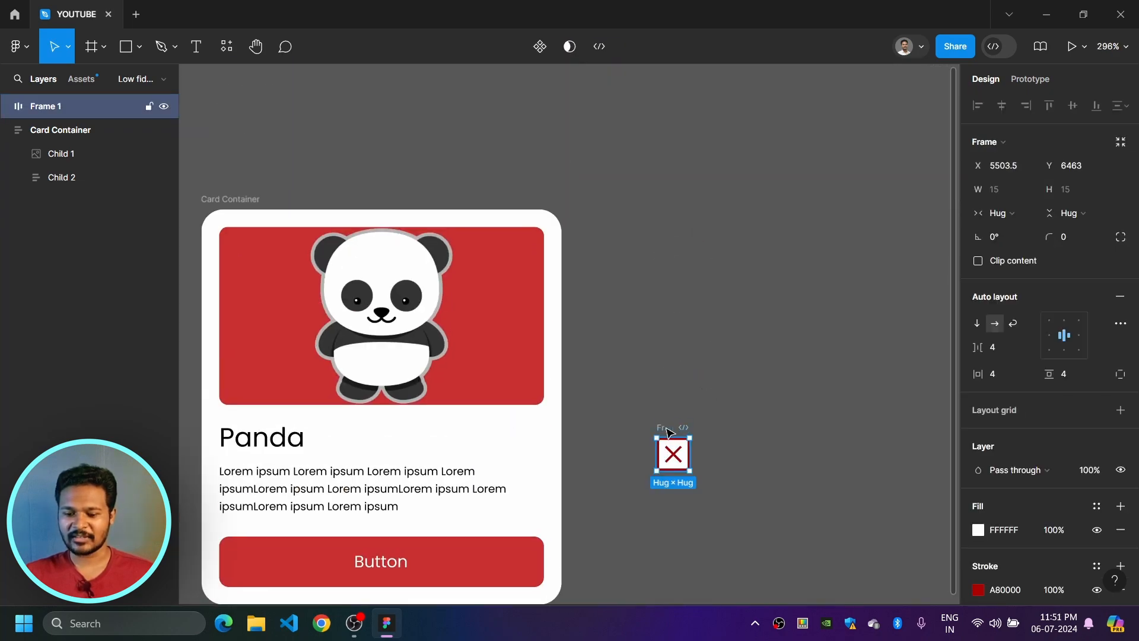
pyautogui.scroll(-4, 1030, 479)
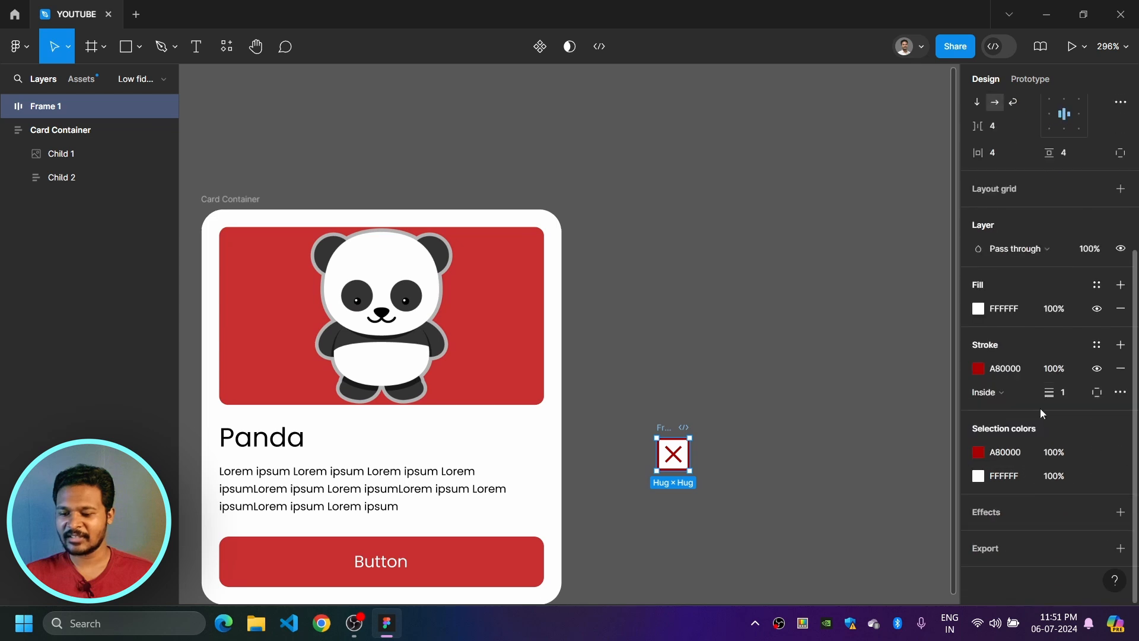
pyautogui.click(981, 316)
pyautogui.moveTo(913, 296); pyautogui.dragTo(937, 407)
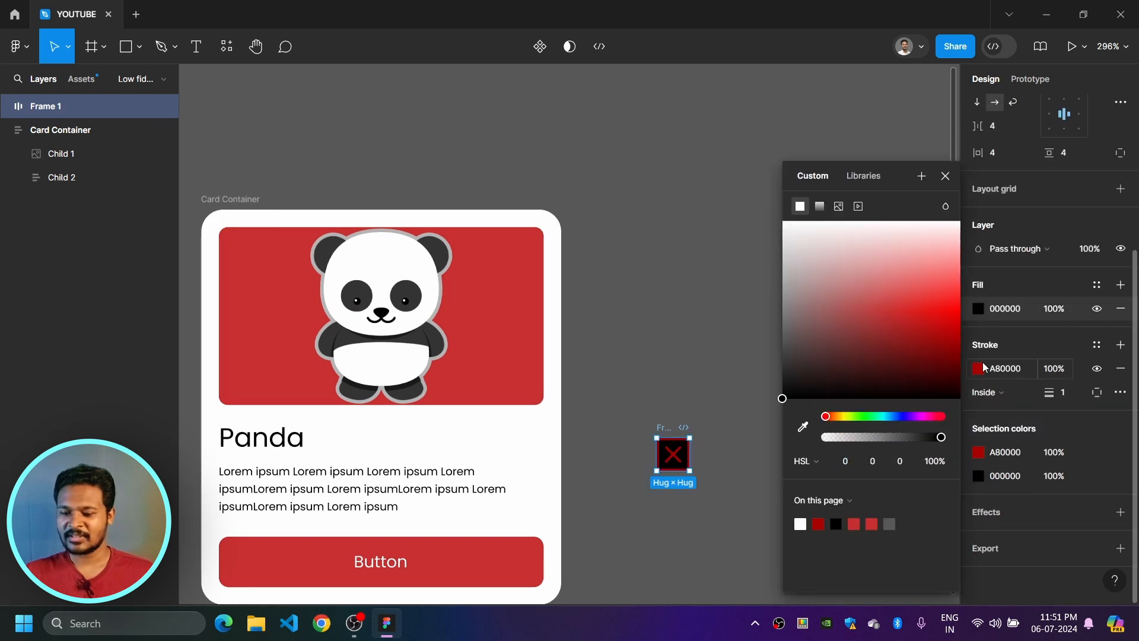
pyautogui.click(979, 451)
pyautogui.moveTo(925, 287); pyautogui.dragTo(399, 6)
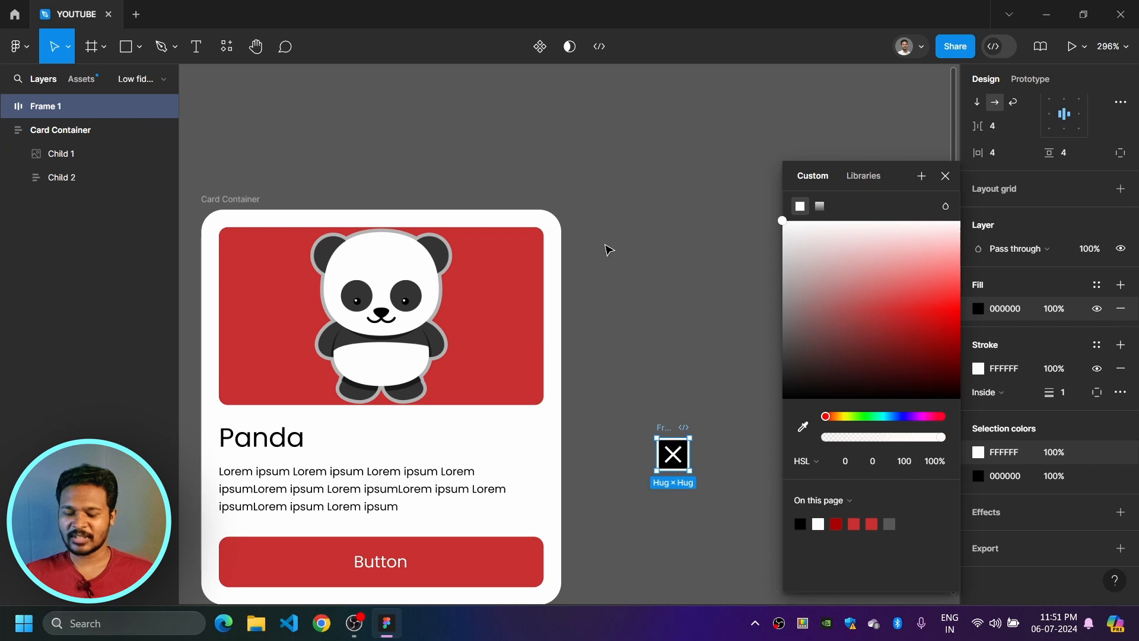
pyautogui.click(608, 249)
# Step: Move the X icon's frame into Card Container, between Child 1 and Child 2
pyautogui.click(675, 429)
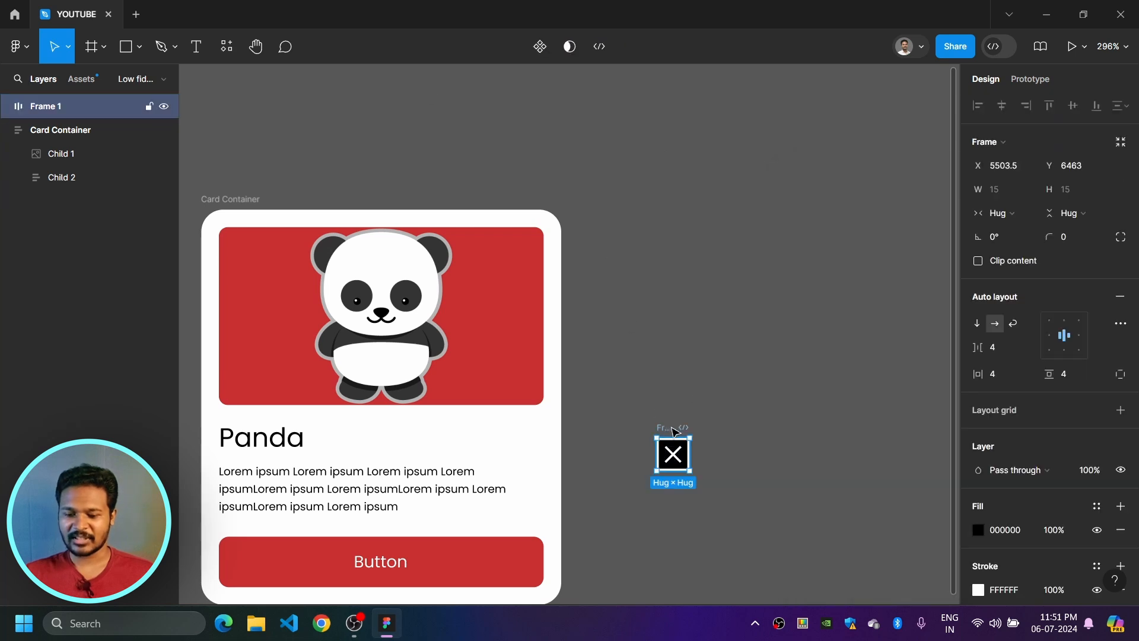
pyautogui.moveTo(647, 420); pyautogui.dragTo(508, 373)
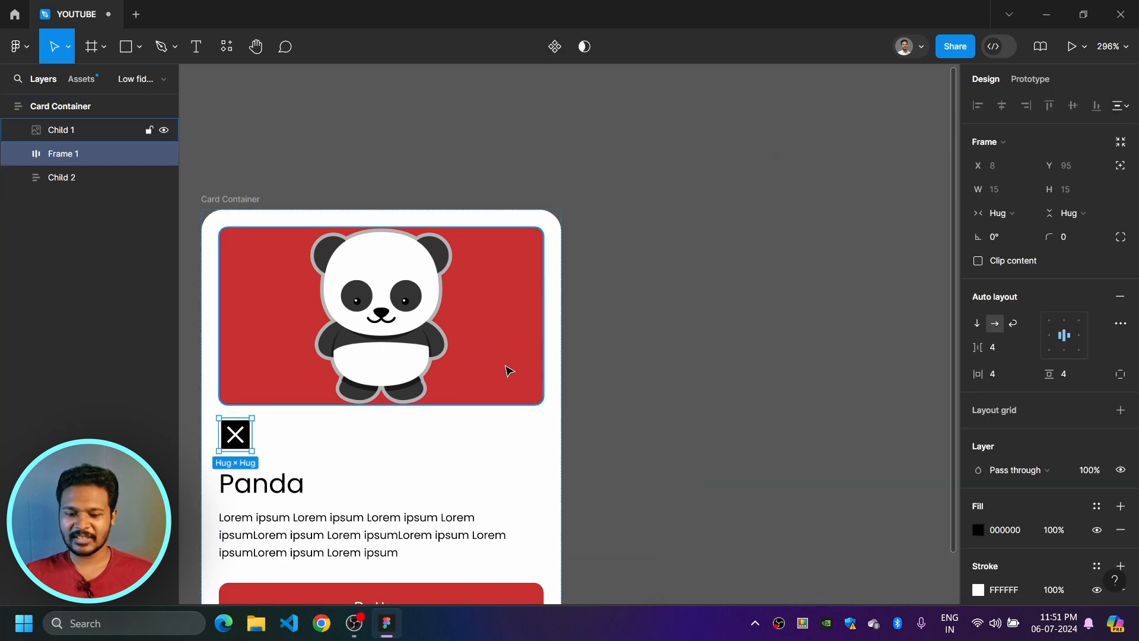
pyautogui.click(712, 420)
# Step: Give the X icon's frame absolute position and place it in the panda image's top-right corner at X 141, Y 8
pyautogui.moveTo(712, 420); pyautogui.dragTo(779, 329)
pyautogui.scroll(-1, 800, 310)
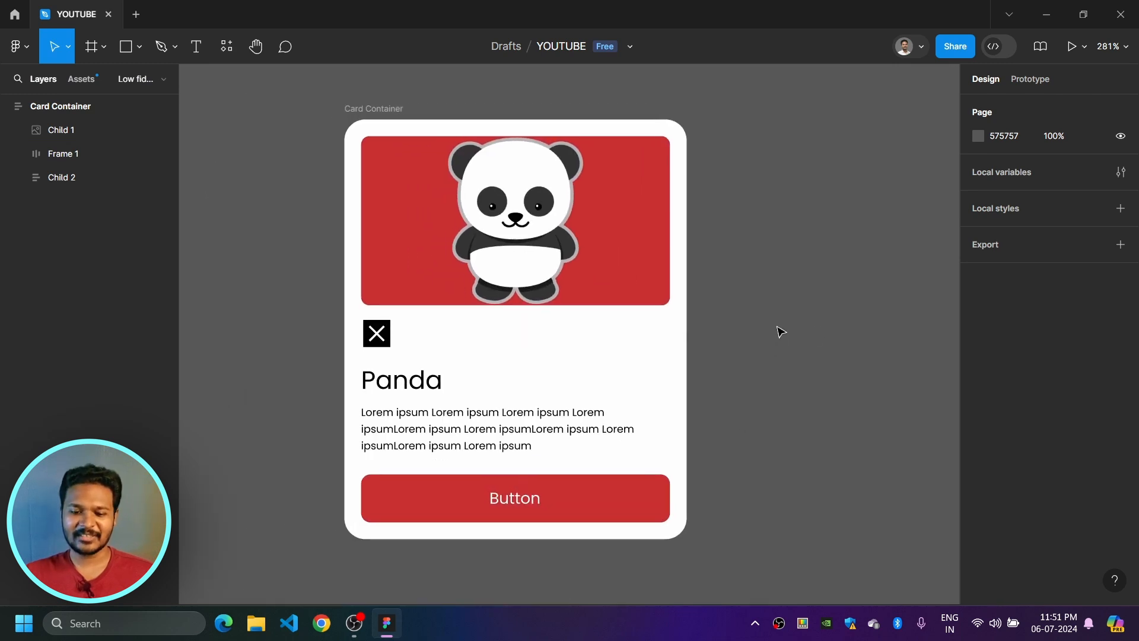
pyautogui.click(384, 336)
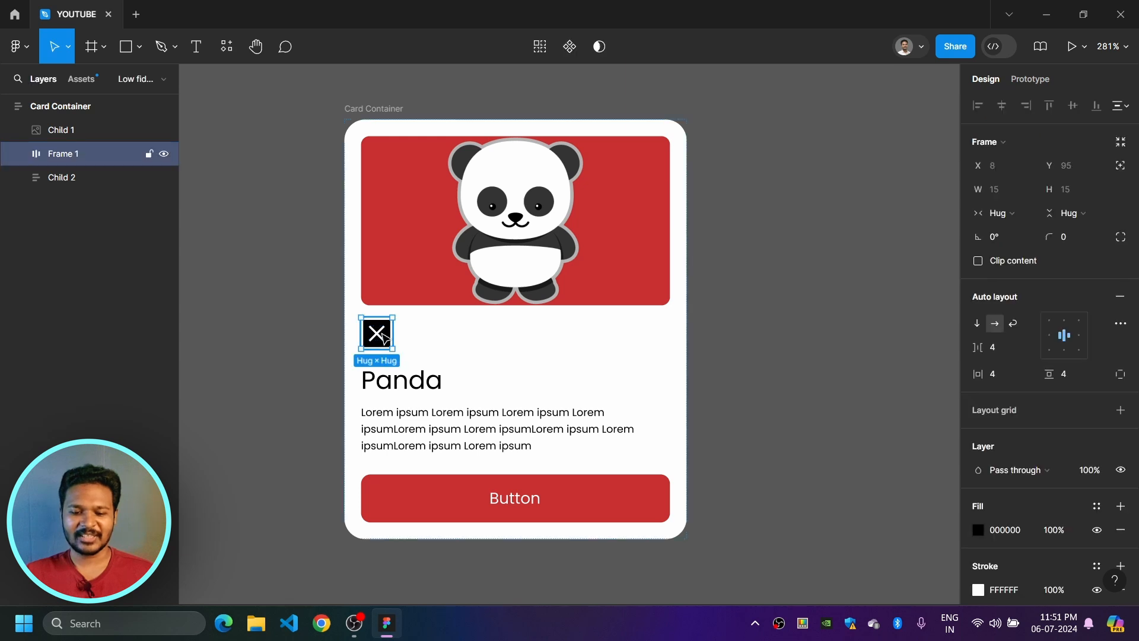
pyautogui.click(1119, 169)
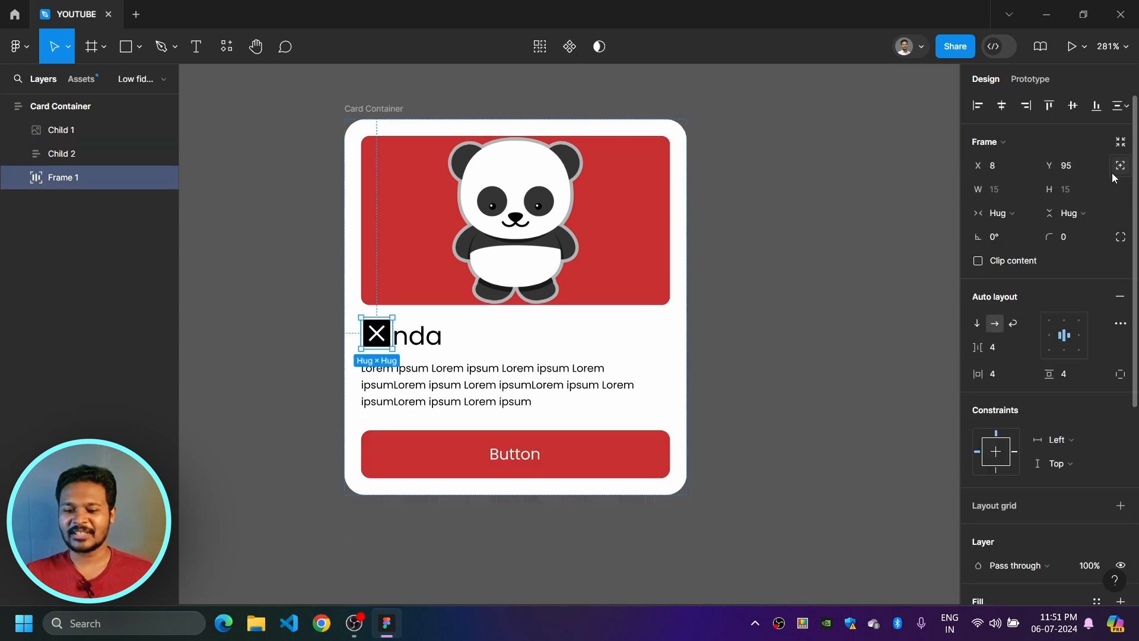
pyautogui.moveTo(385, 336); pyautogui.dragTo(658, 158)
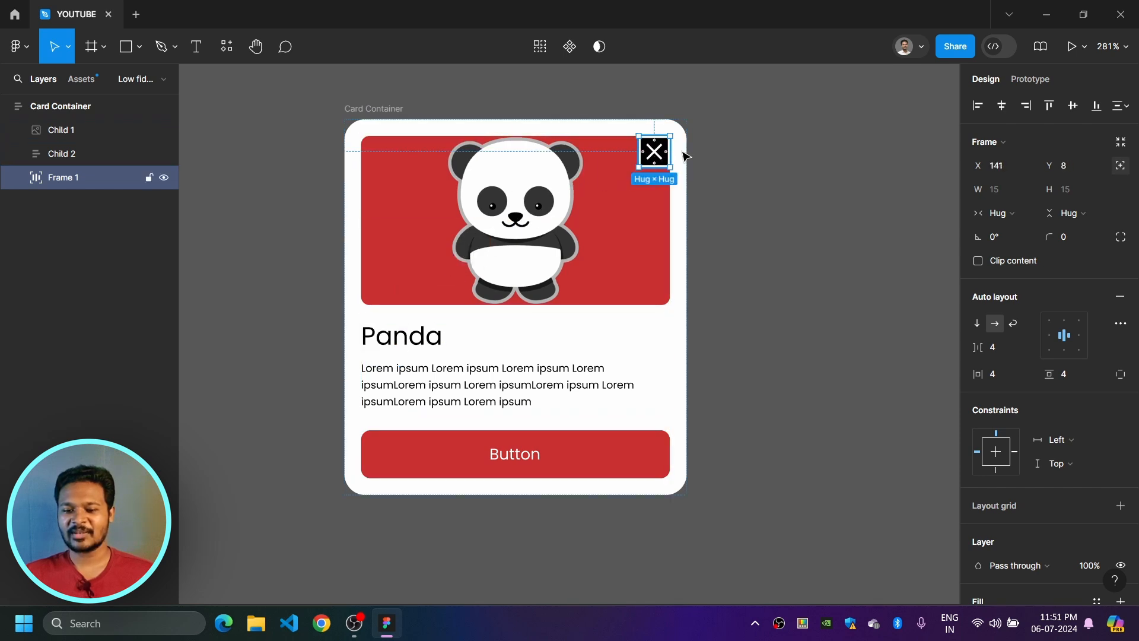
pyautogui.click(821, 428)
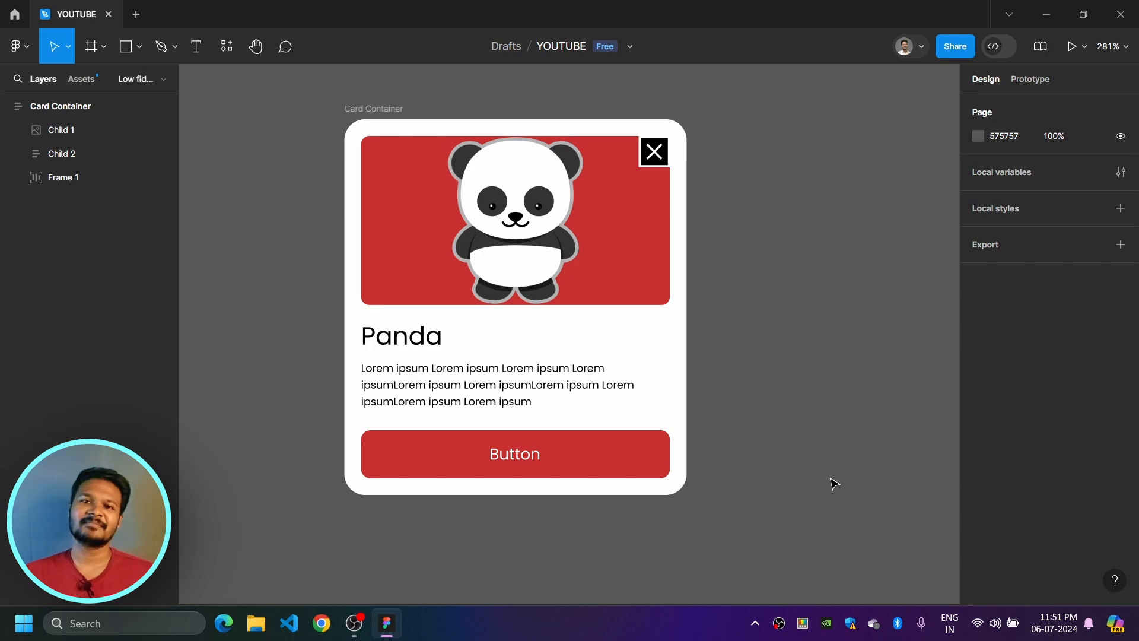